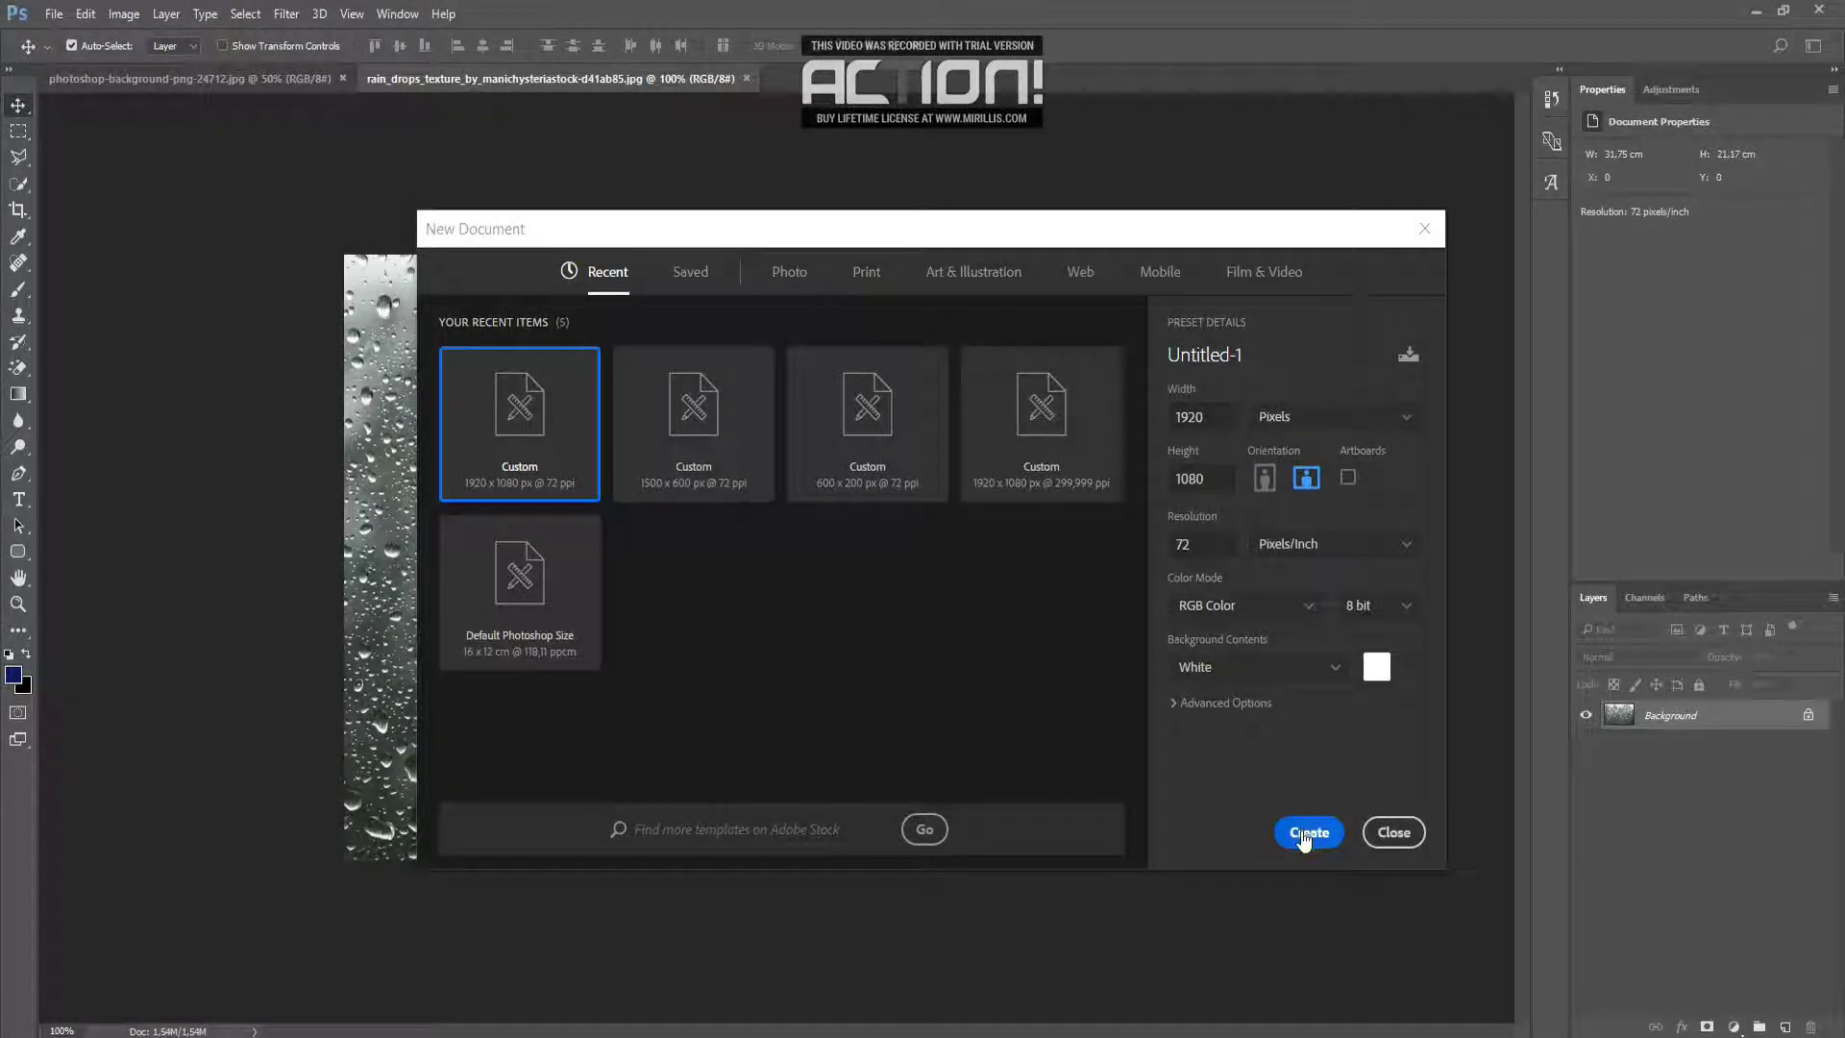
Create a blank document and drag the dark grunge background image into it as a new layer.
{"action": "left_click", "coordinate": [1305, 836]}
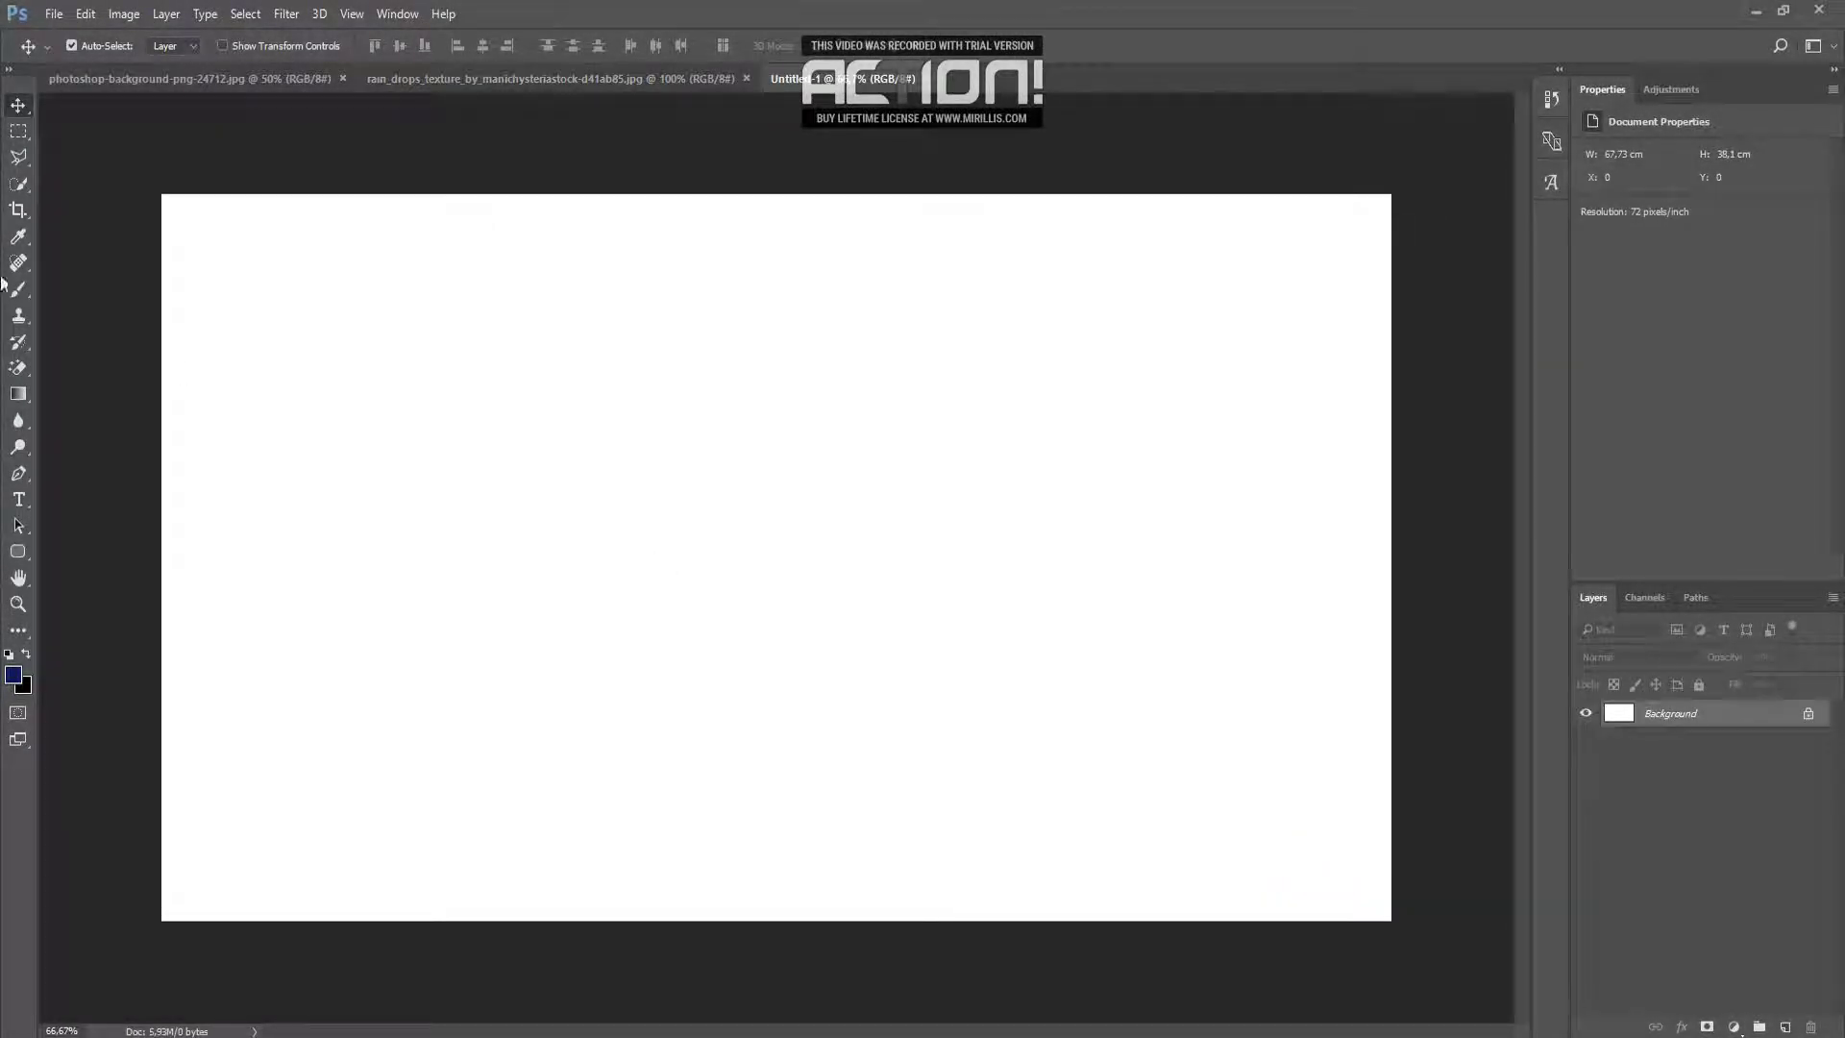
{"action": "left_click", "coordinate": [244, 82]}
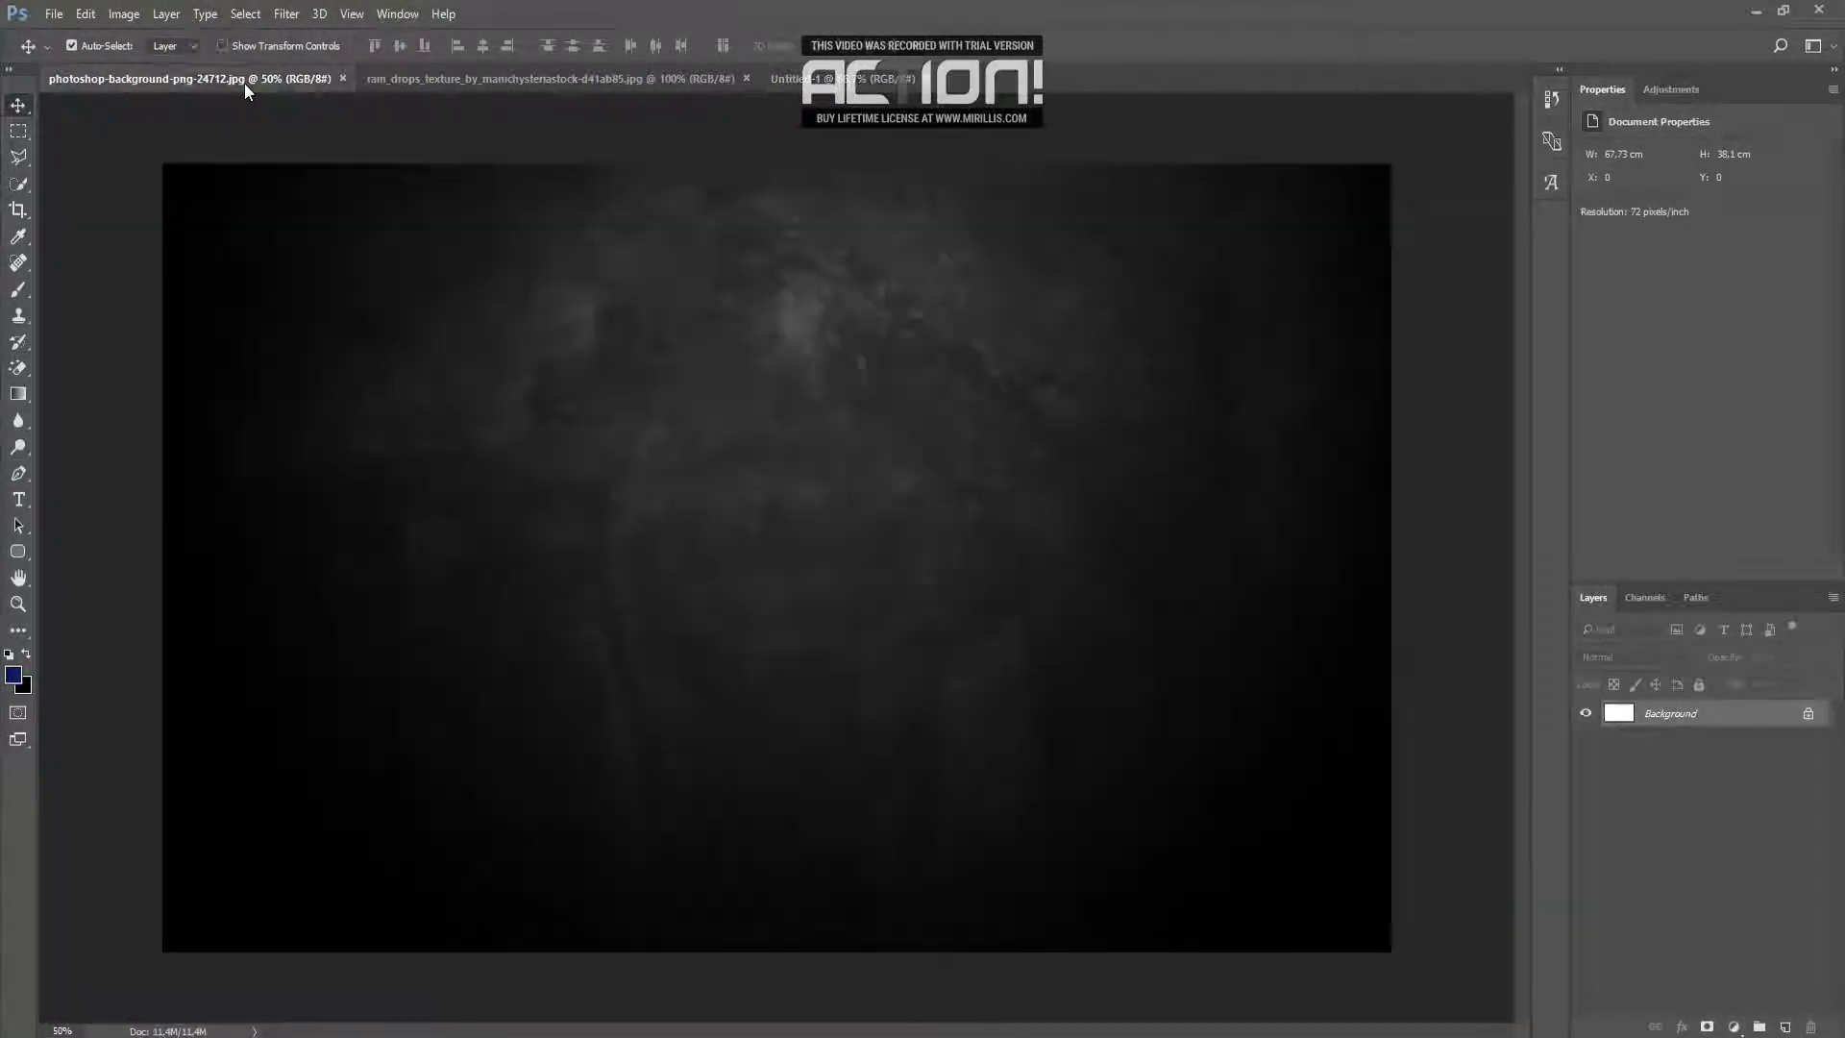
{"action": "mouse_move", "coordinate": [293, 354]}
{"action": "left_mouse_down"}
{"action": "mouse_move", "coordinate": [829, 90]}
{"action": "mouse_move", "coordinate": [299, 443]}
{"action": "mouse_move", "coordinate": [332, 444]}
{"action": "left_mouse_up"}
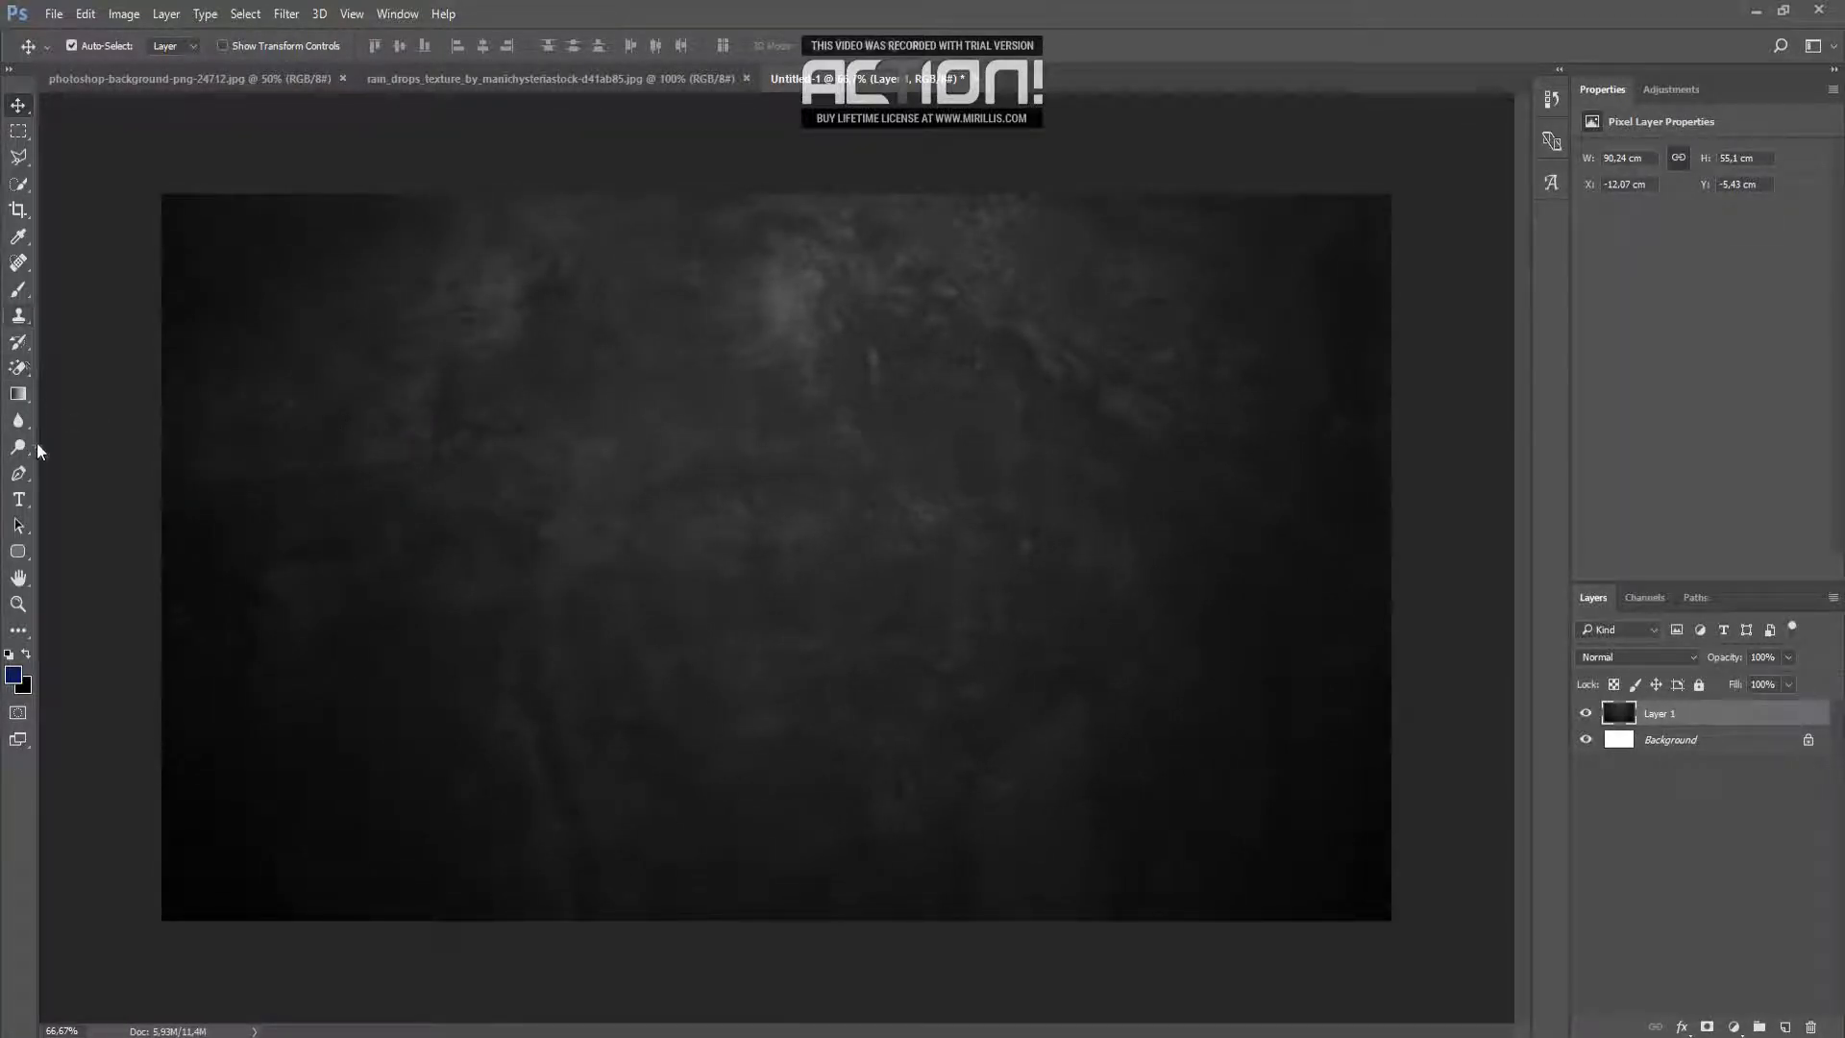
{"action": "left_click", "coordinate": [18, 500]}
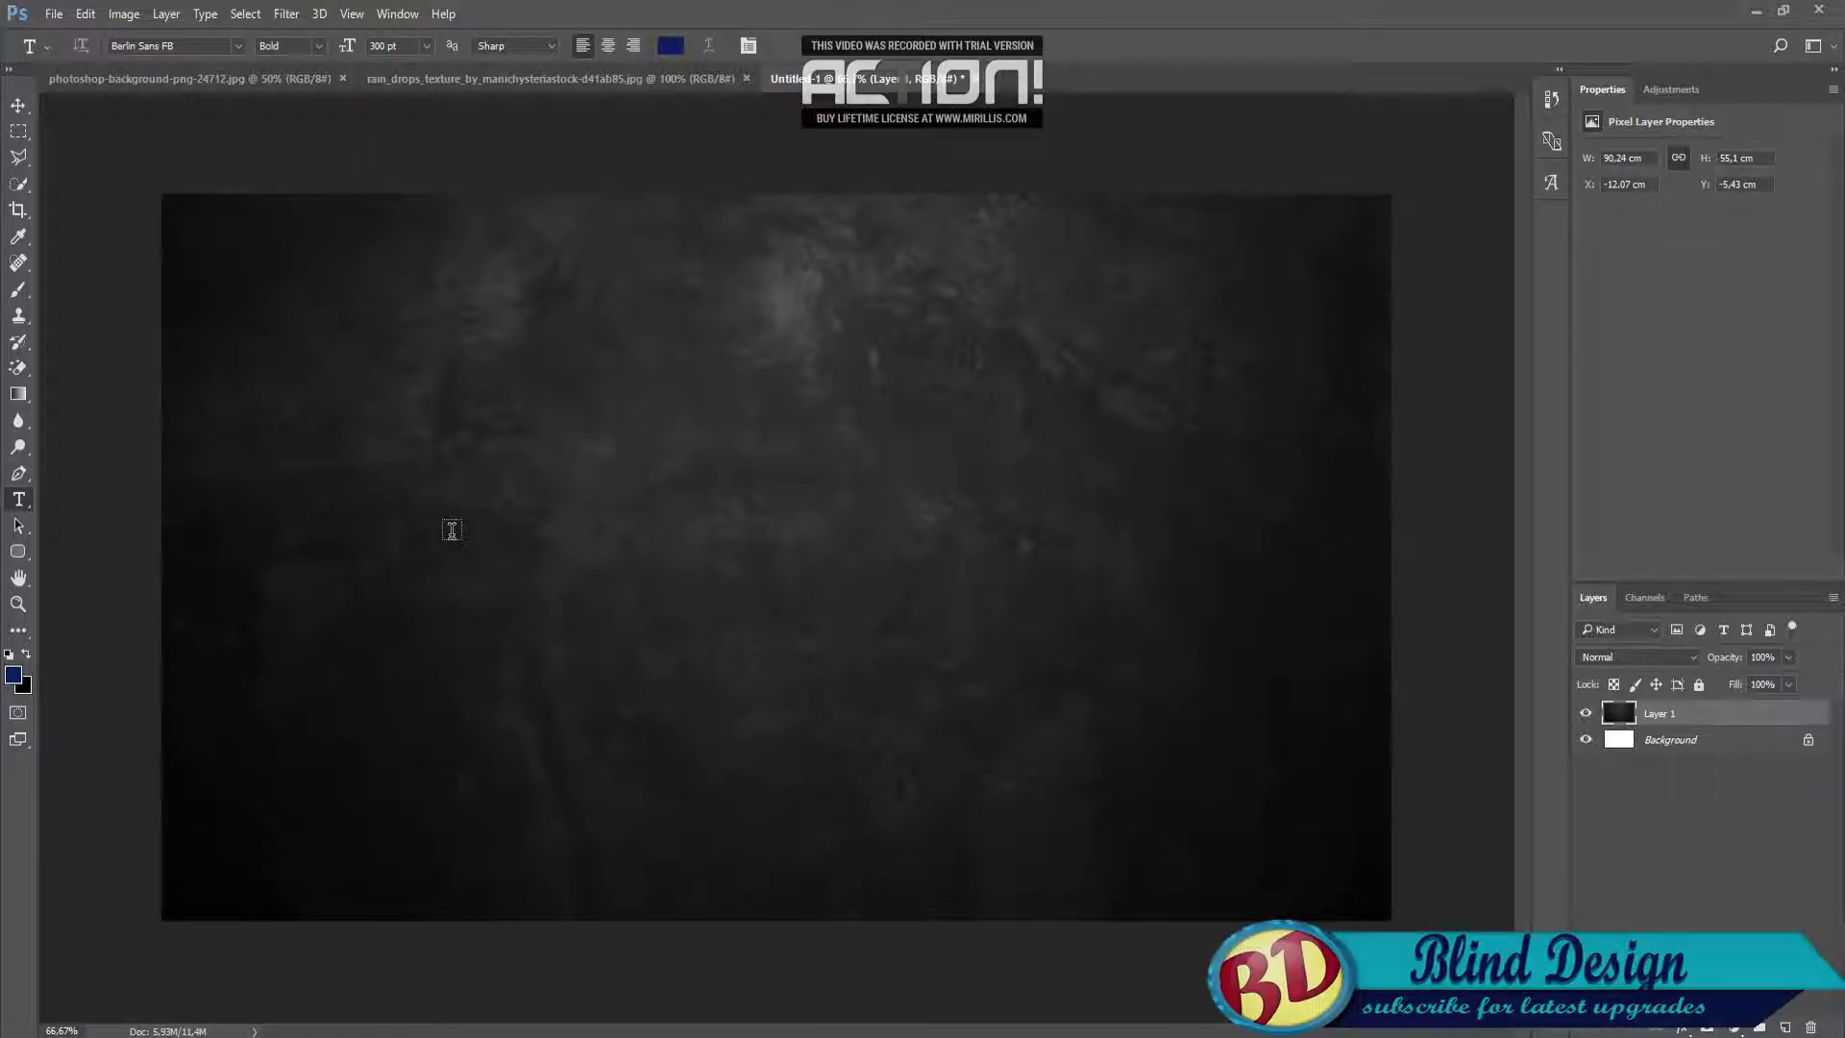
Type 'QUARESMA' on the canvas, move it toward centre and commit it.
{"action": "left_click", "coordinate": [430, 598]}
{"action": "type", "text": "Q"}
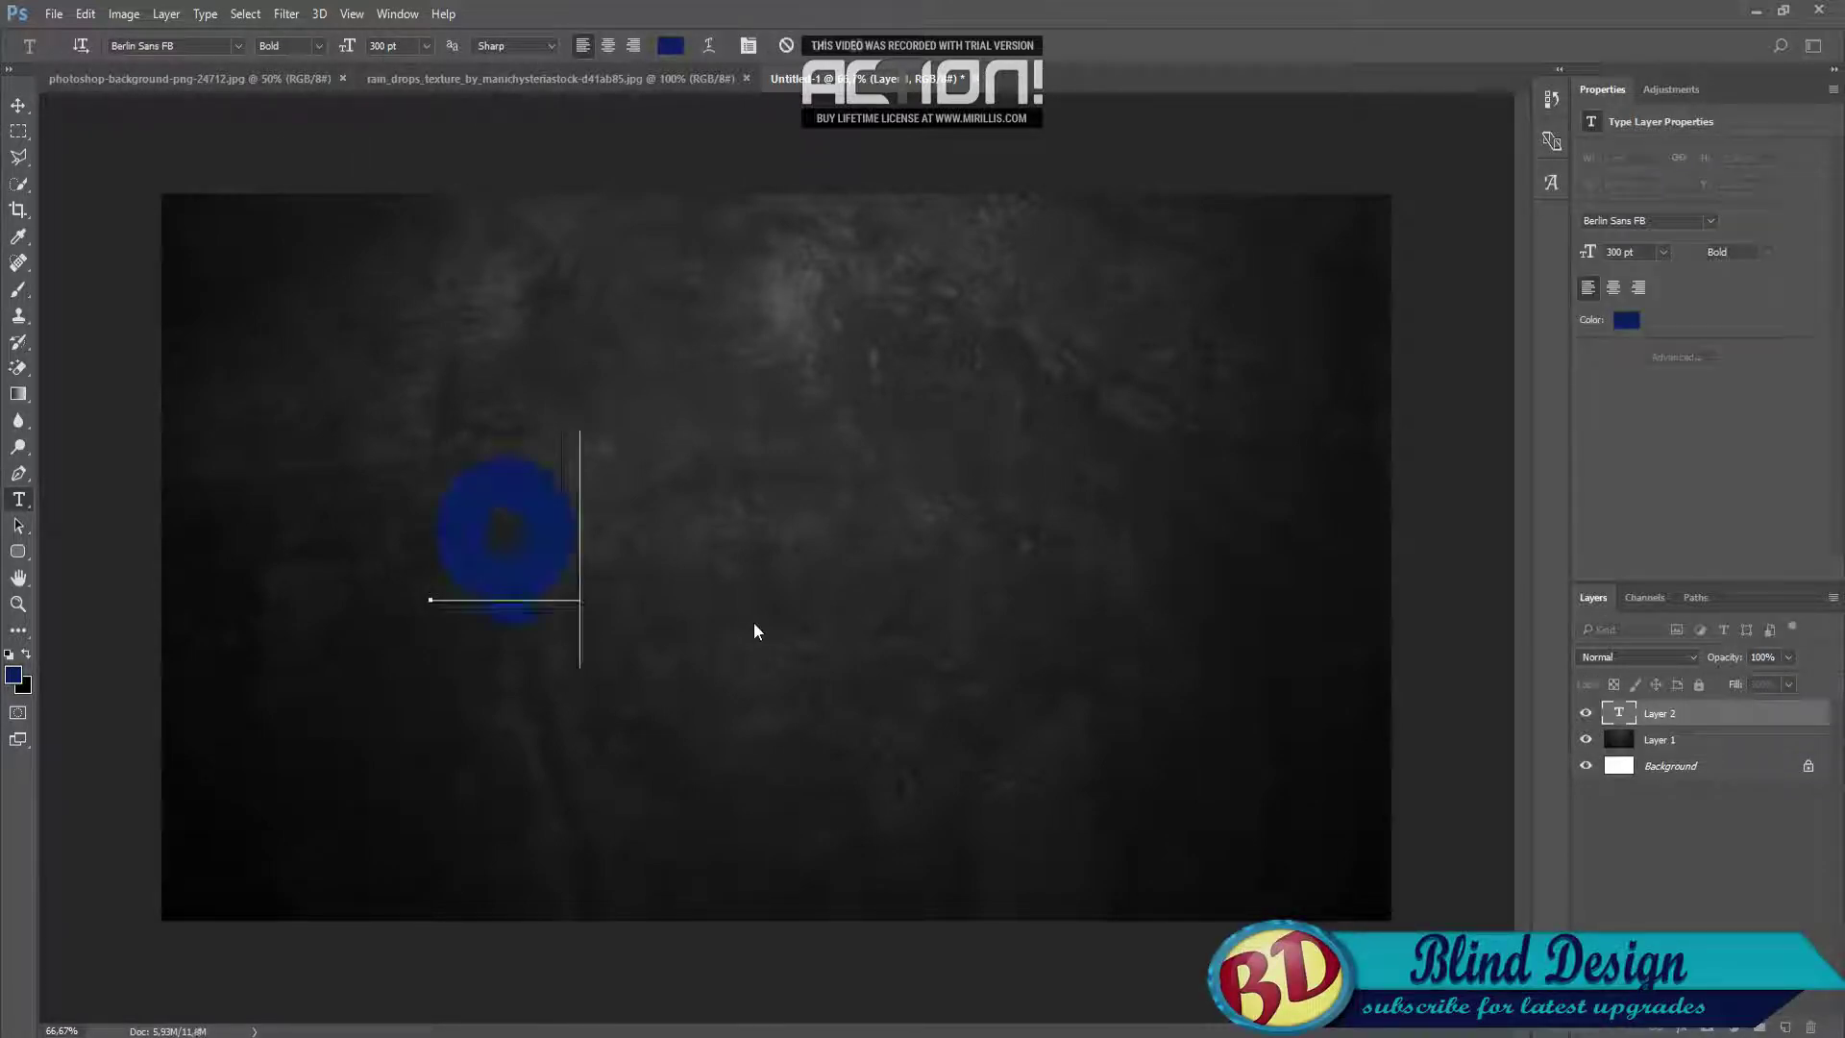
{"action": "type", "text": "UAR"}
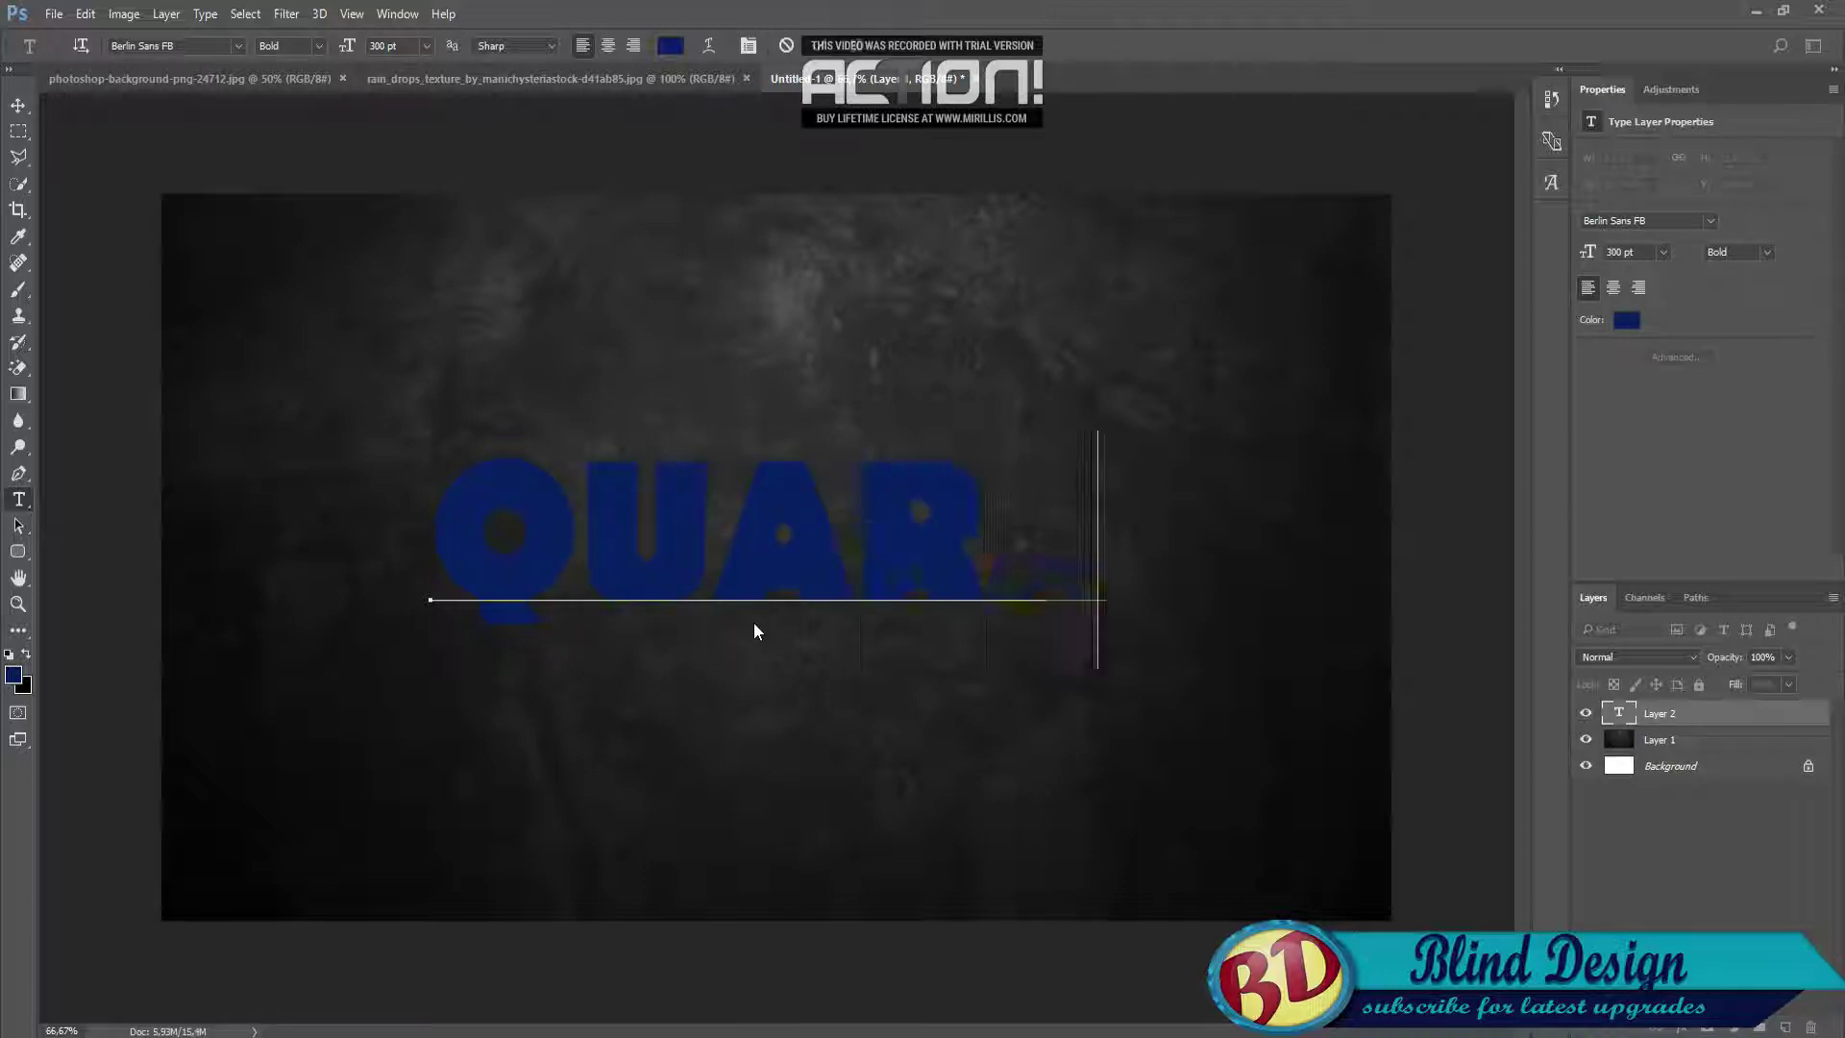
{"action": "type", "text": "ESMA"}
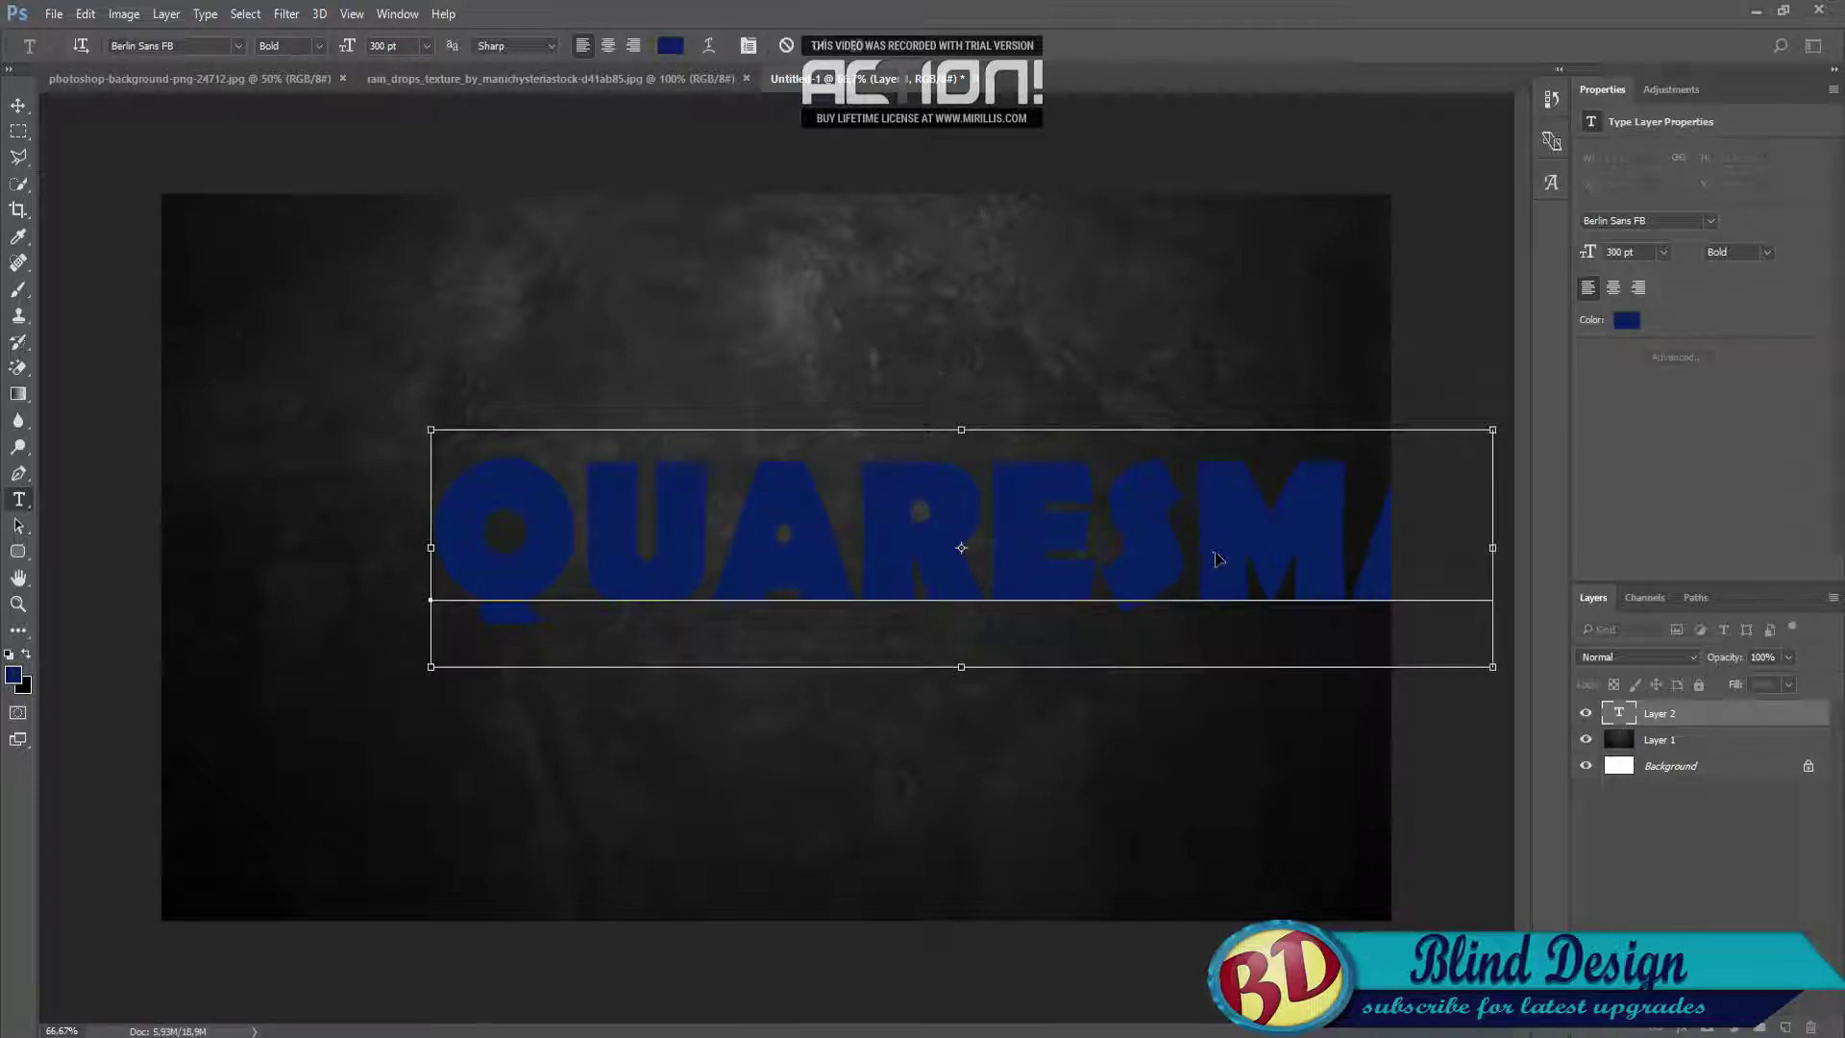
{"action": "left_click_drag", "start_coordinate": [1162, 549], "coordinate": [1037, 547]}
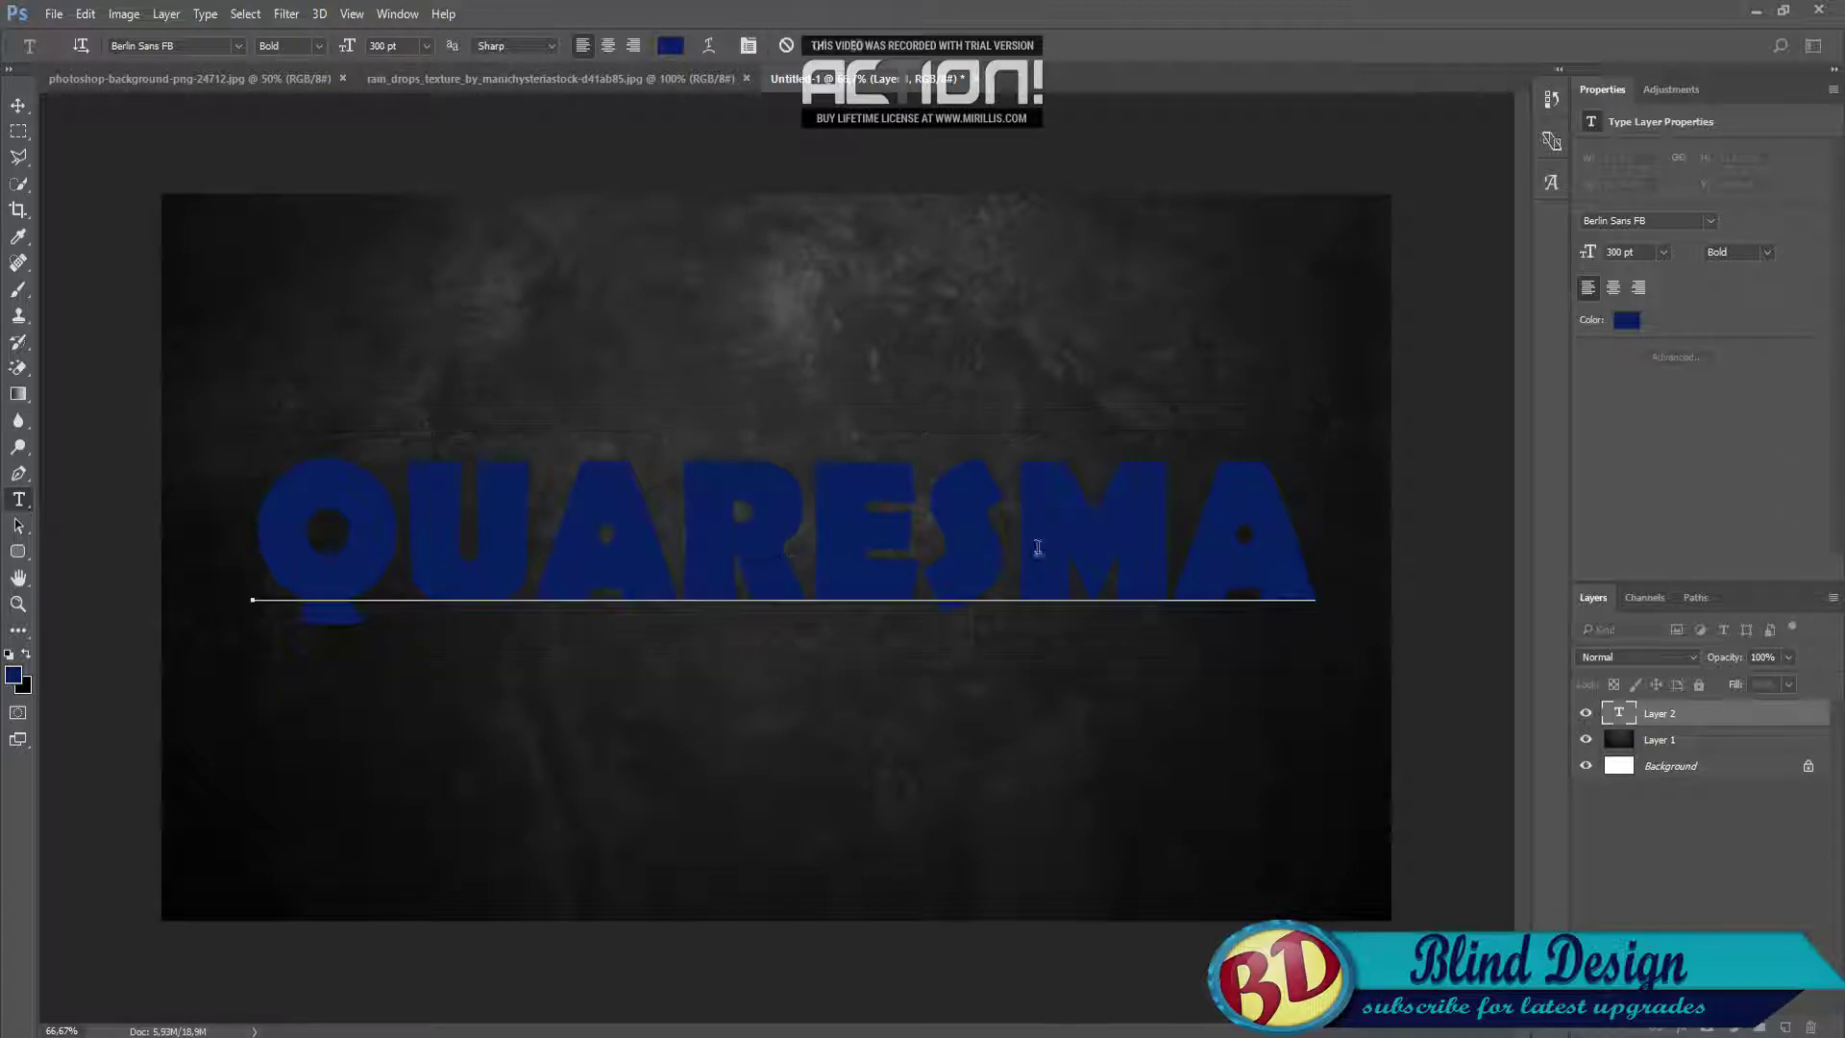
{"action": "left_click", "coordinate": [814, 50]}
Rotate the QUARESMA text about 15° clockwise so it tilts diagonally.
{"action": "key", "text": "ctrl+t"}
{"action": "mouse_move", "coordinate": [1354, 762]}
{"action": "left_mouse_down"}
{"action": "mouse_move", "coordinate": [1196, 953]}
{"action": "mouse_move", "coordinate": [1391, 777]}
{"action": "left_mouse_up"}
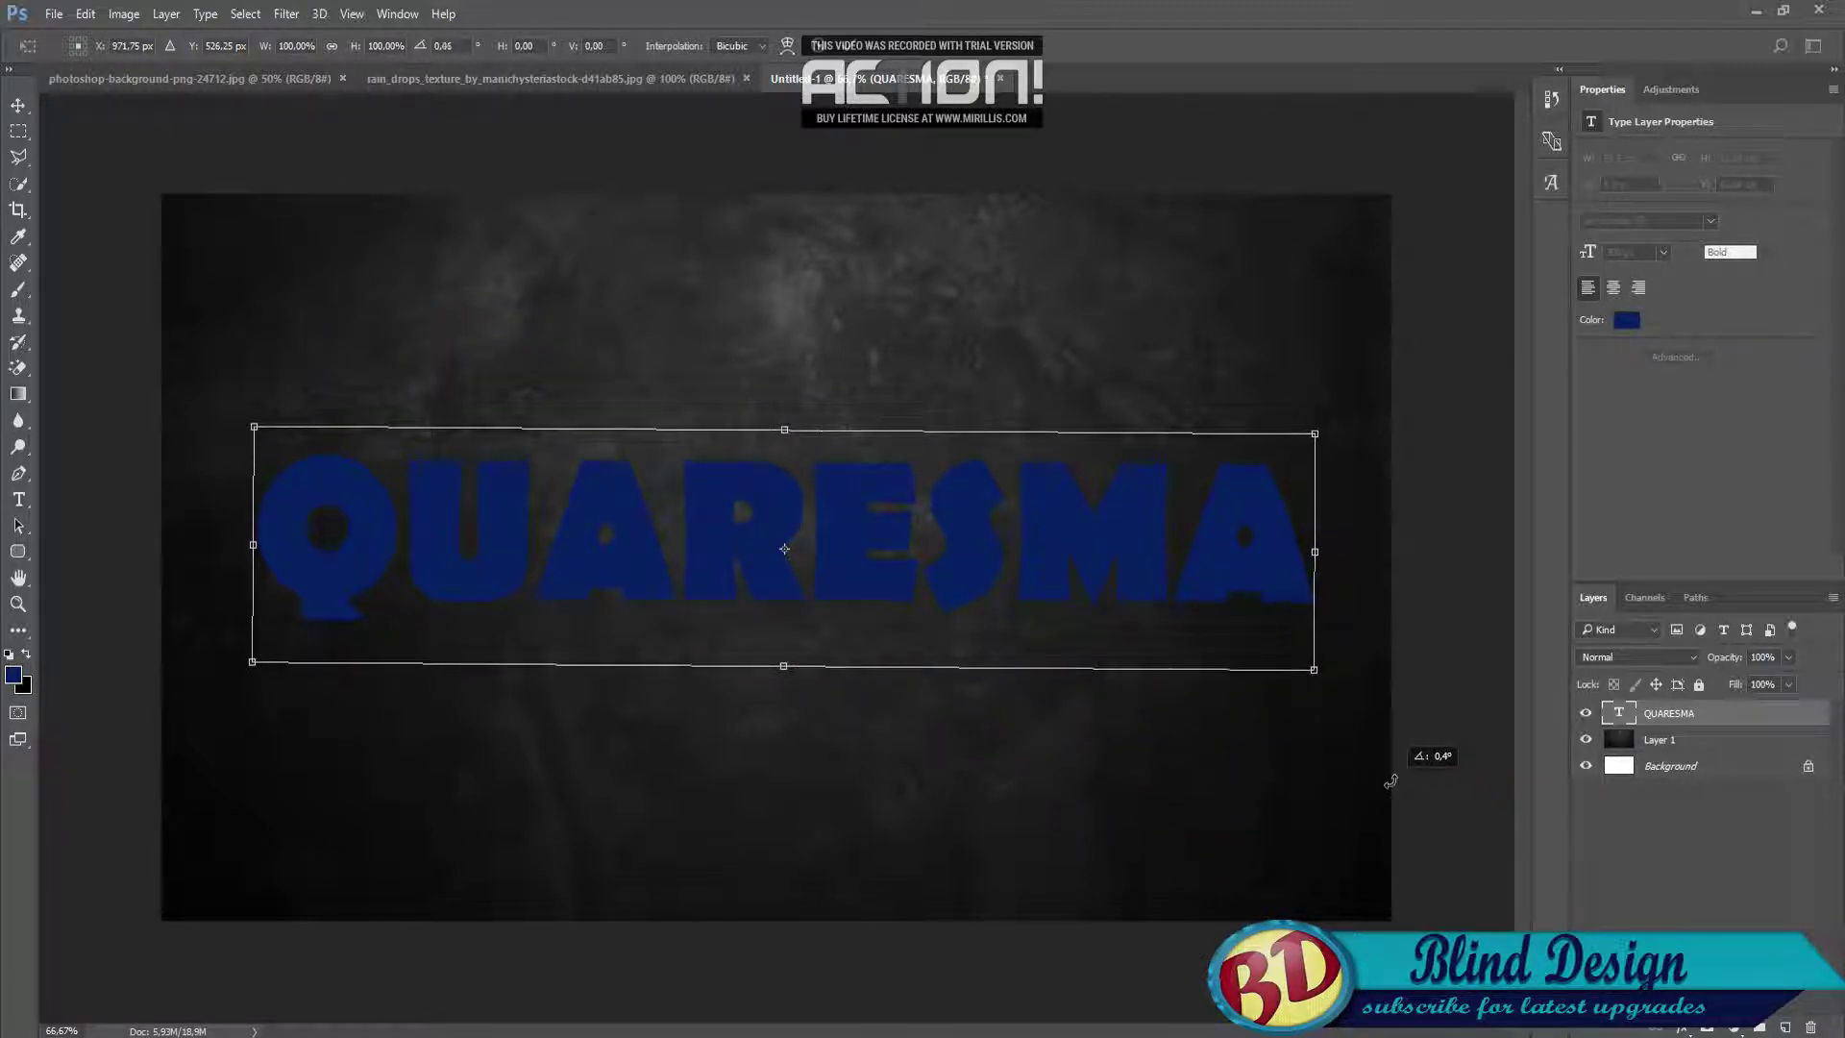
{"action": "left_click_drag", "start_coordinate": [1390, 777], "coordinate": [1267, 903]}
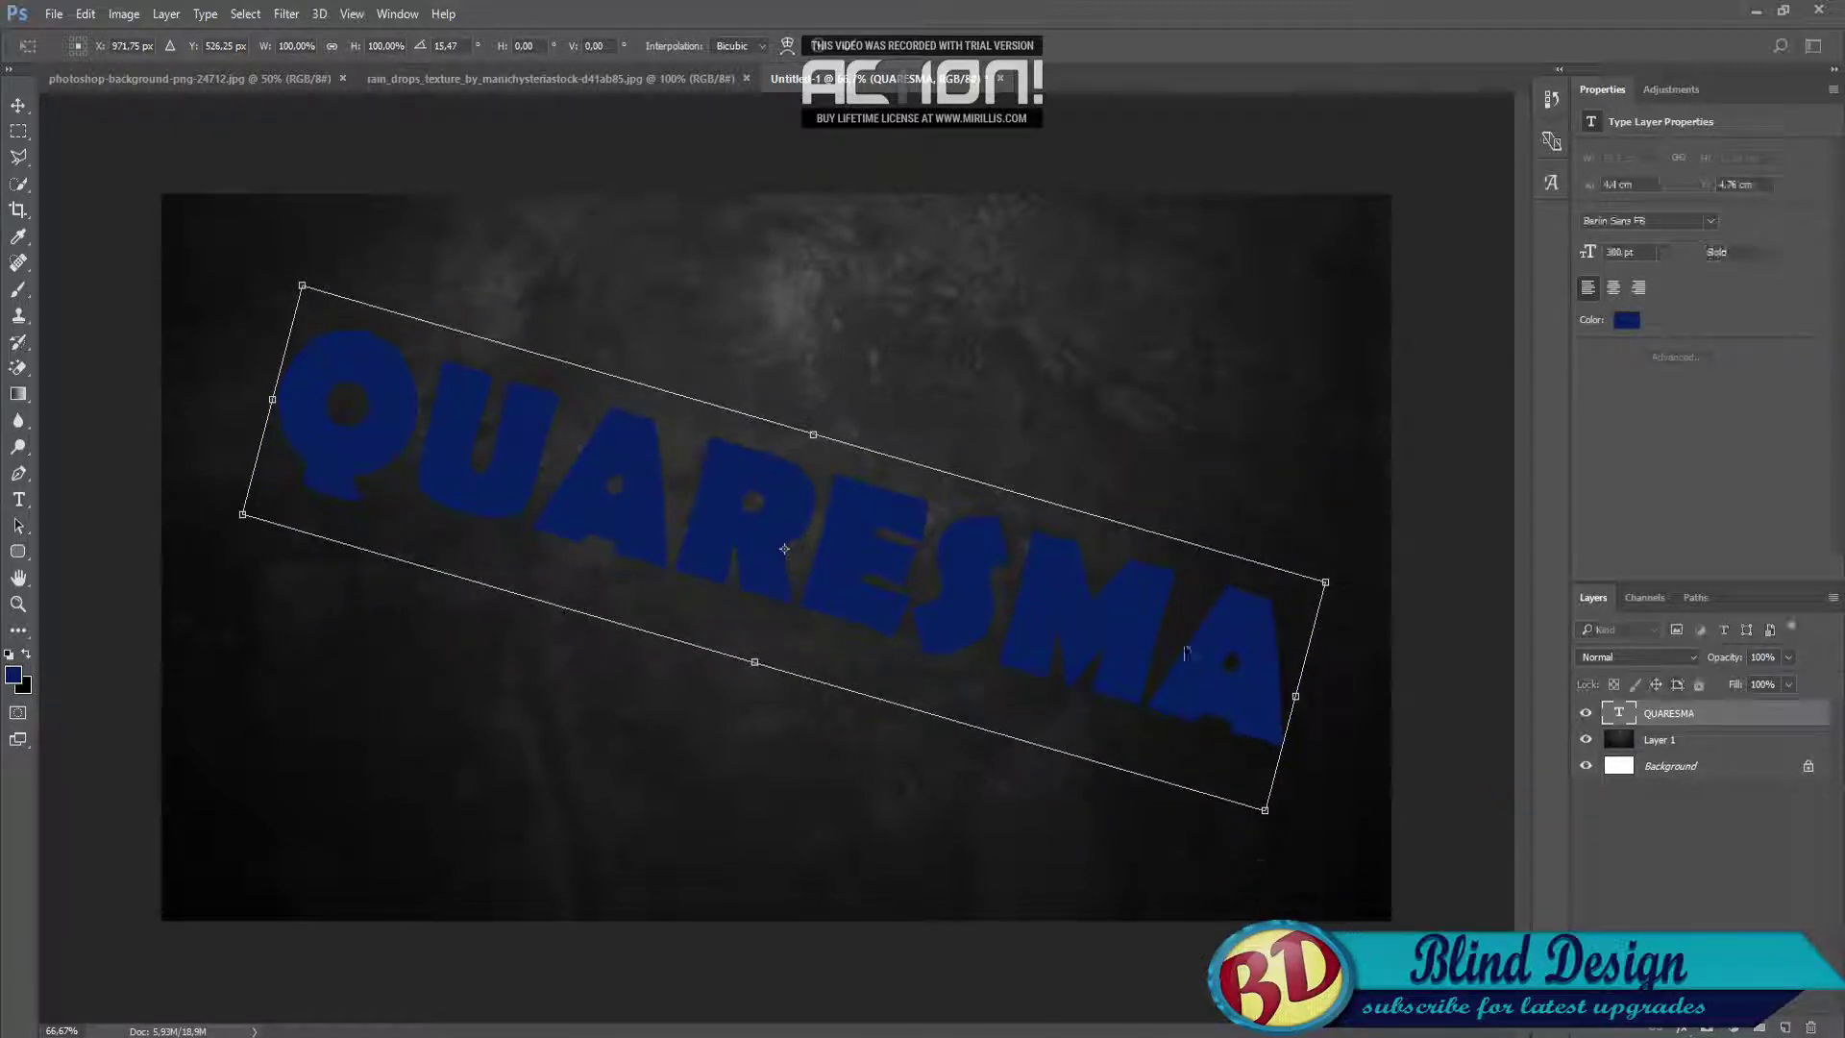
{"action": "left_click", "coordinate": [851, 41]}
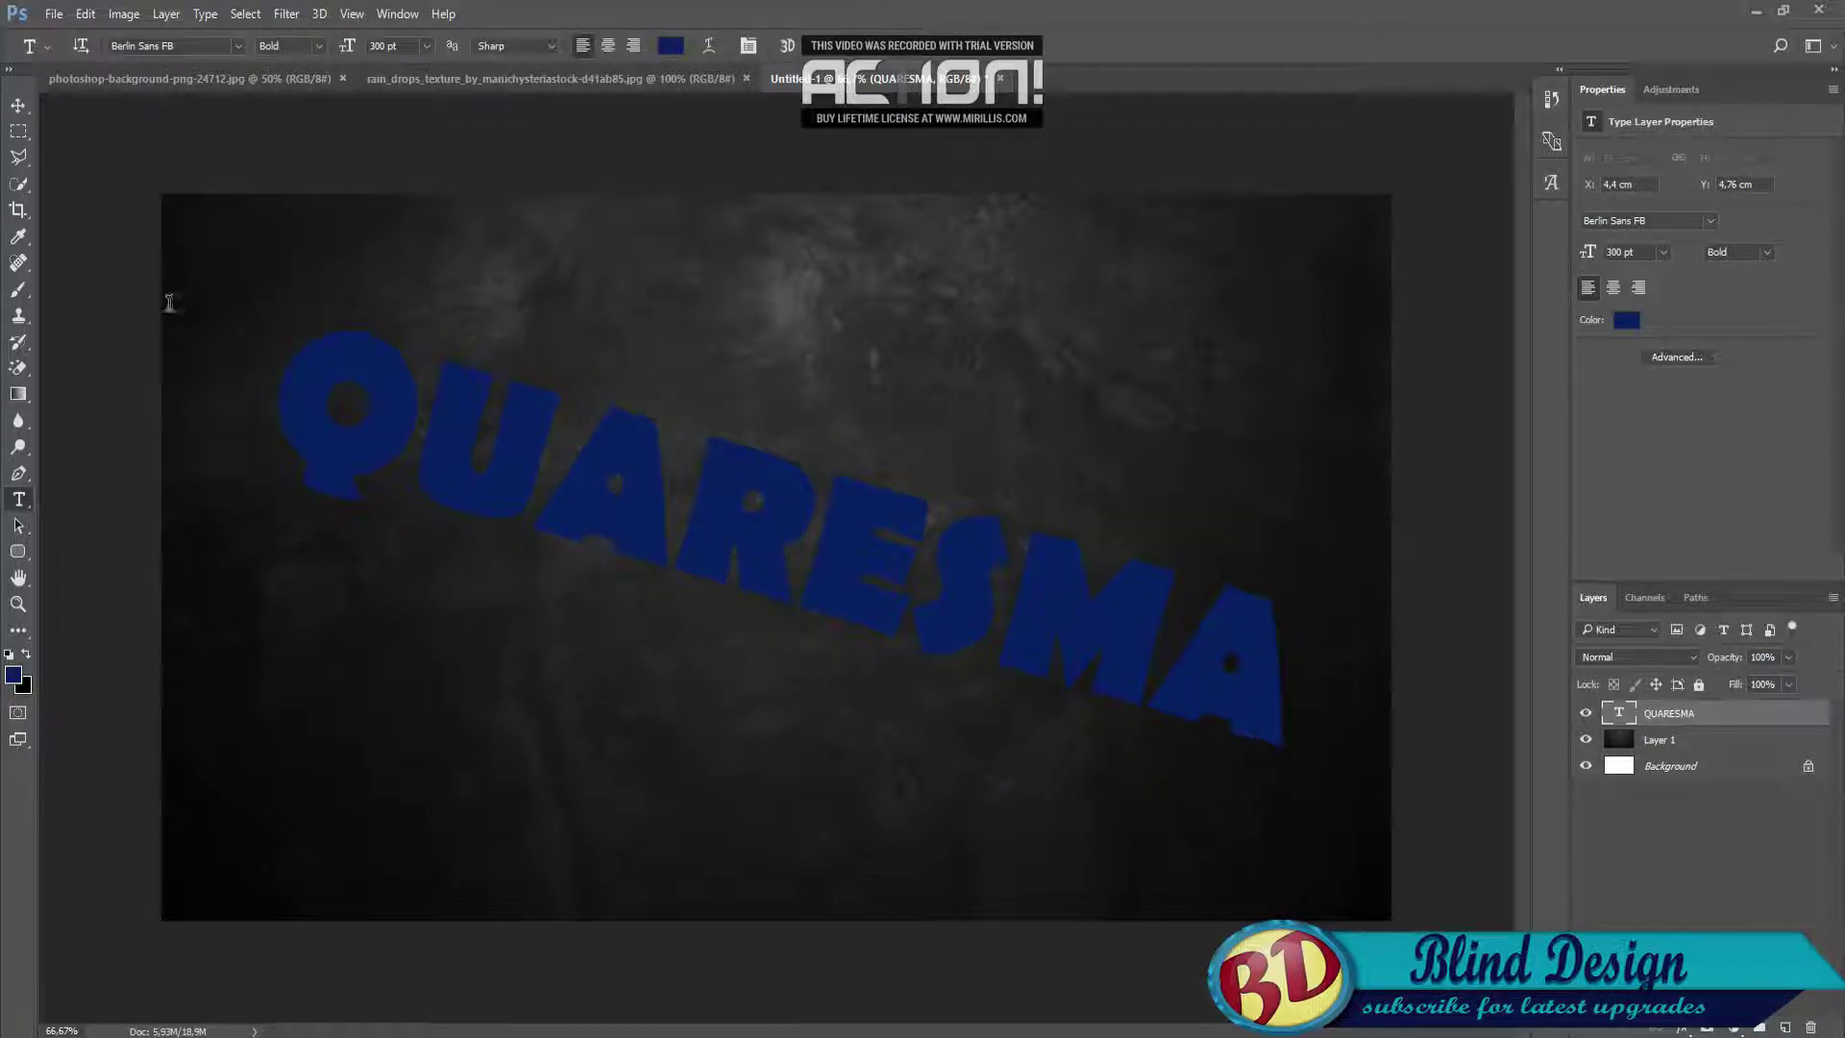
{"action": "left_click", "coordinate": [26, 115]}
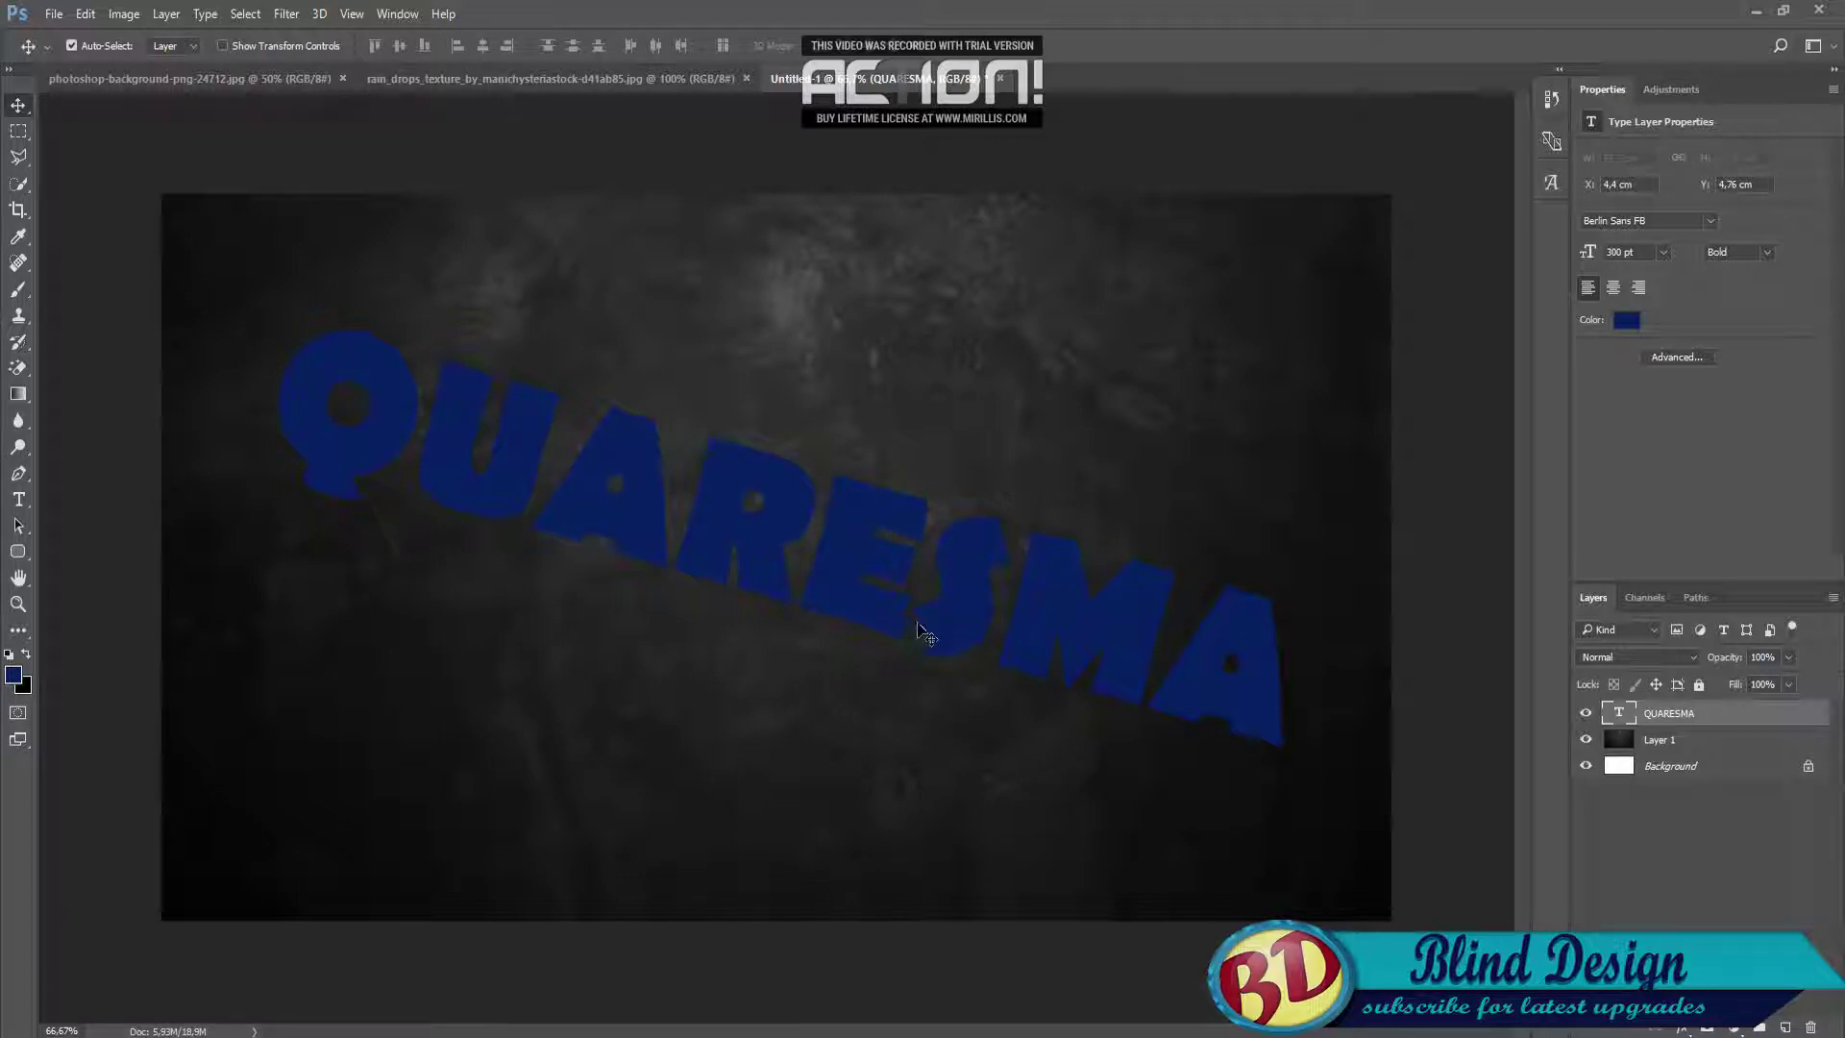
Stack upward-nudged duplicates of QUARESMA with Ctrl+Alt+Up to build 3D depth.
{"action": "key", "text": "alt+Up"}
{"action": "key", "text": "alt+Up"}
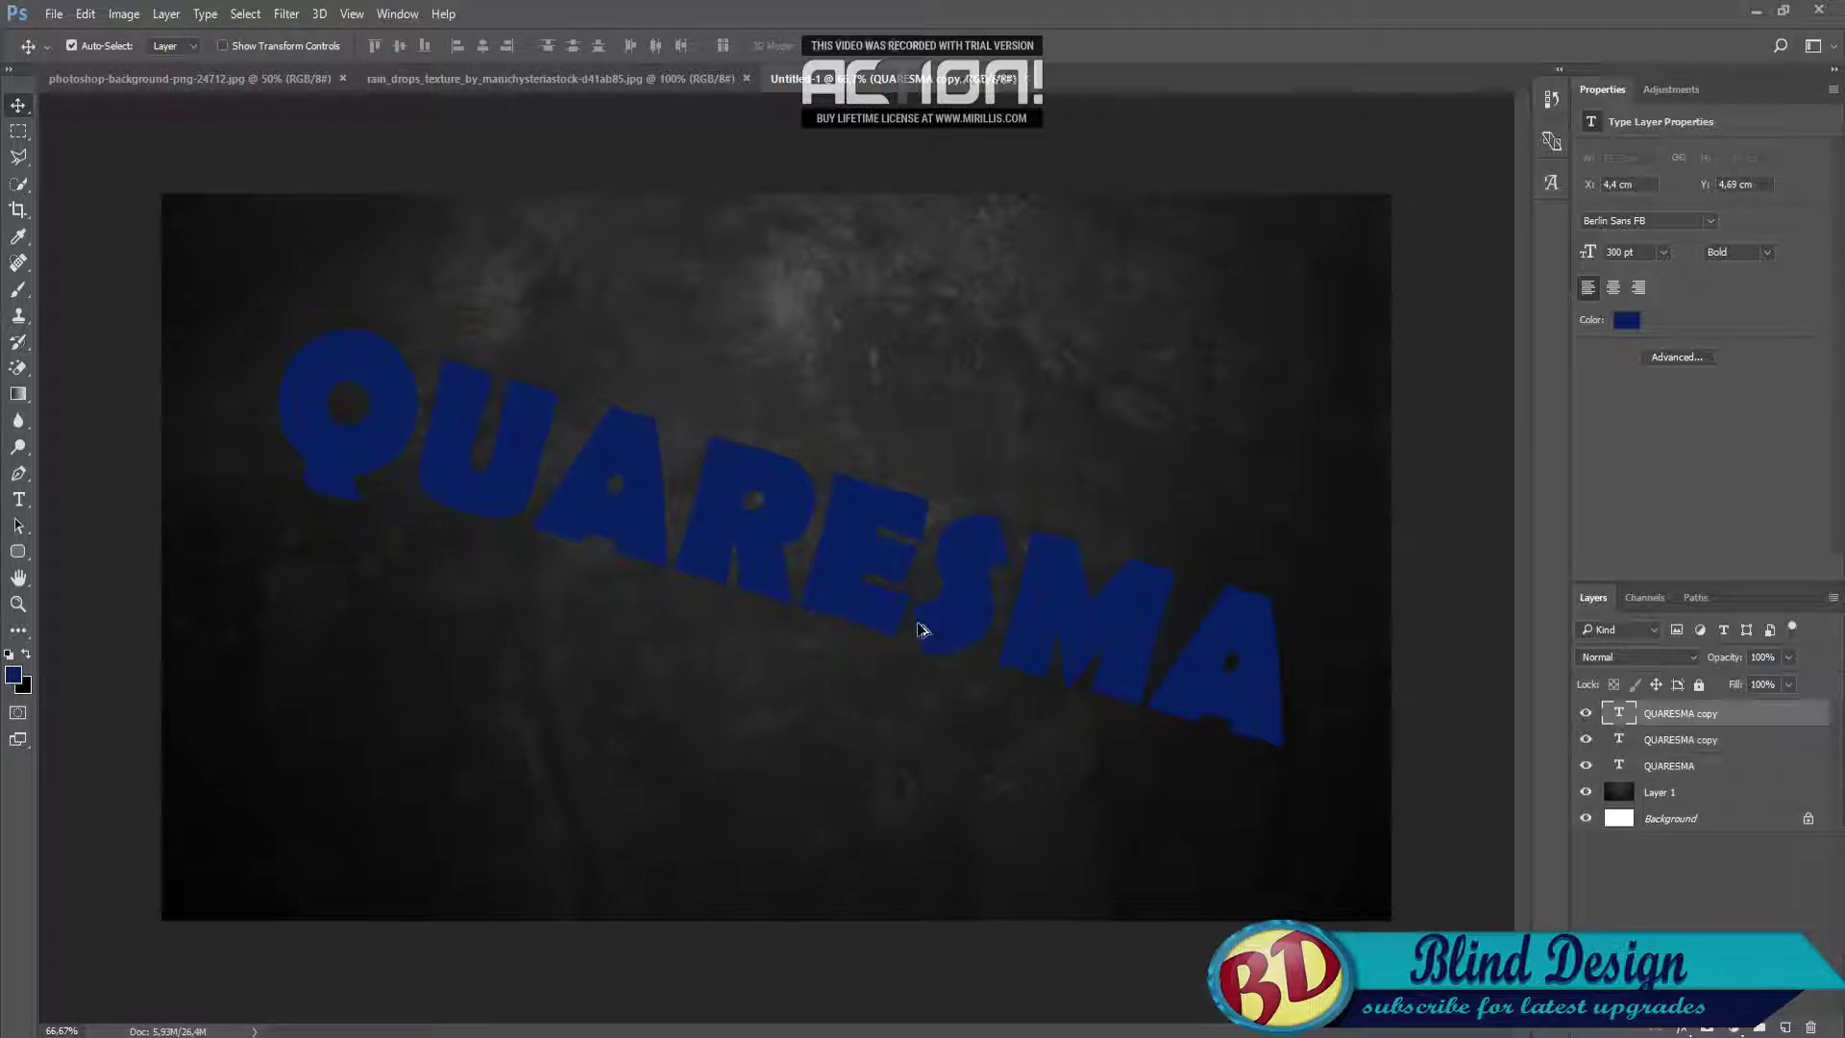
{"action": "key", "text": "alt+Up"}
{"action": "key", "text": "alt+Up"}
{"action": "key", "text": "alt+Up"}
{"action": "key", "text": "alt+Up"}
{"action": "key", "text": "alt+Up"}
{"action": "key", "text": "alt+Up"}
{"action": "key", "text": "alt+Up"}
{"action": "key", "text": "alt+Up"}
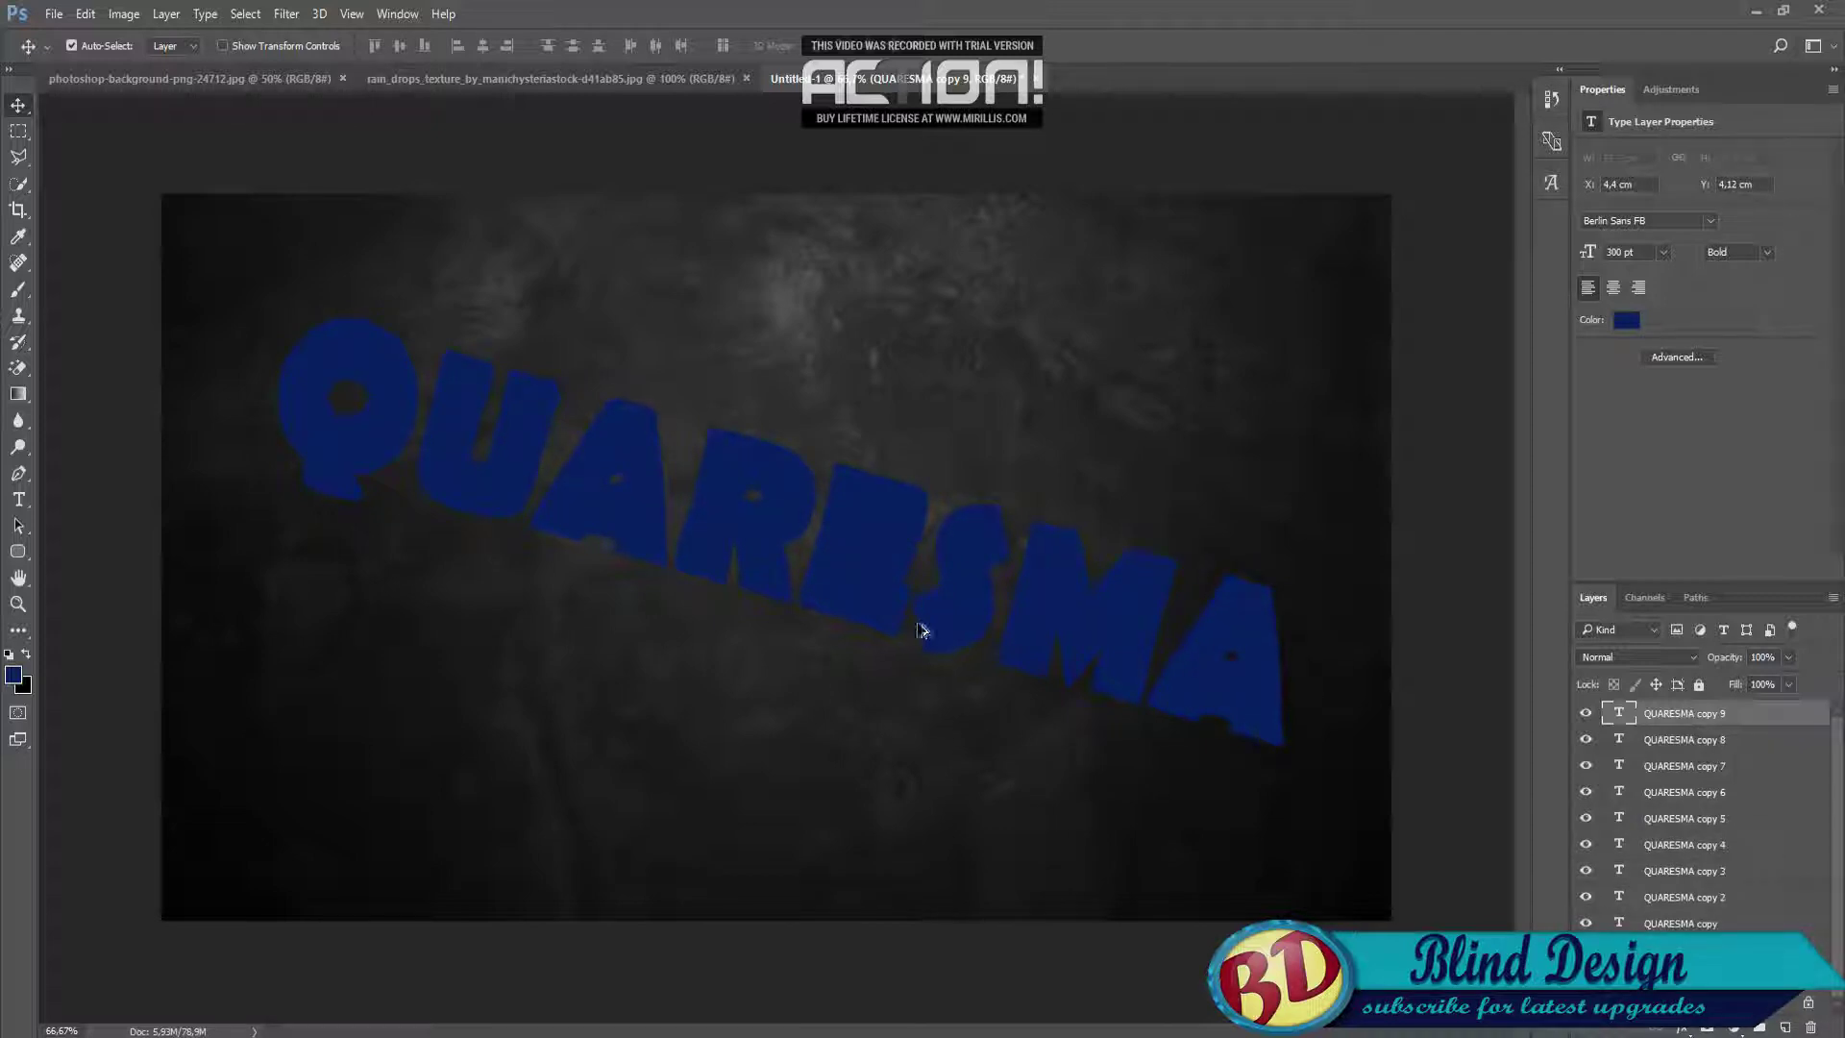
{"action": "key", "text": "alt+Up"}
{"action": "key", "text": "alt+Up"}
{"action": "key", "text": "alt+Up"}
{"action": "key", "text": "alt+Up"}
{"action": "key", "text": "alt+Up"}
{"action": "key", "text": "alt+Up"}
{"action": "key", "text": "alt+Up"}
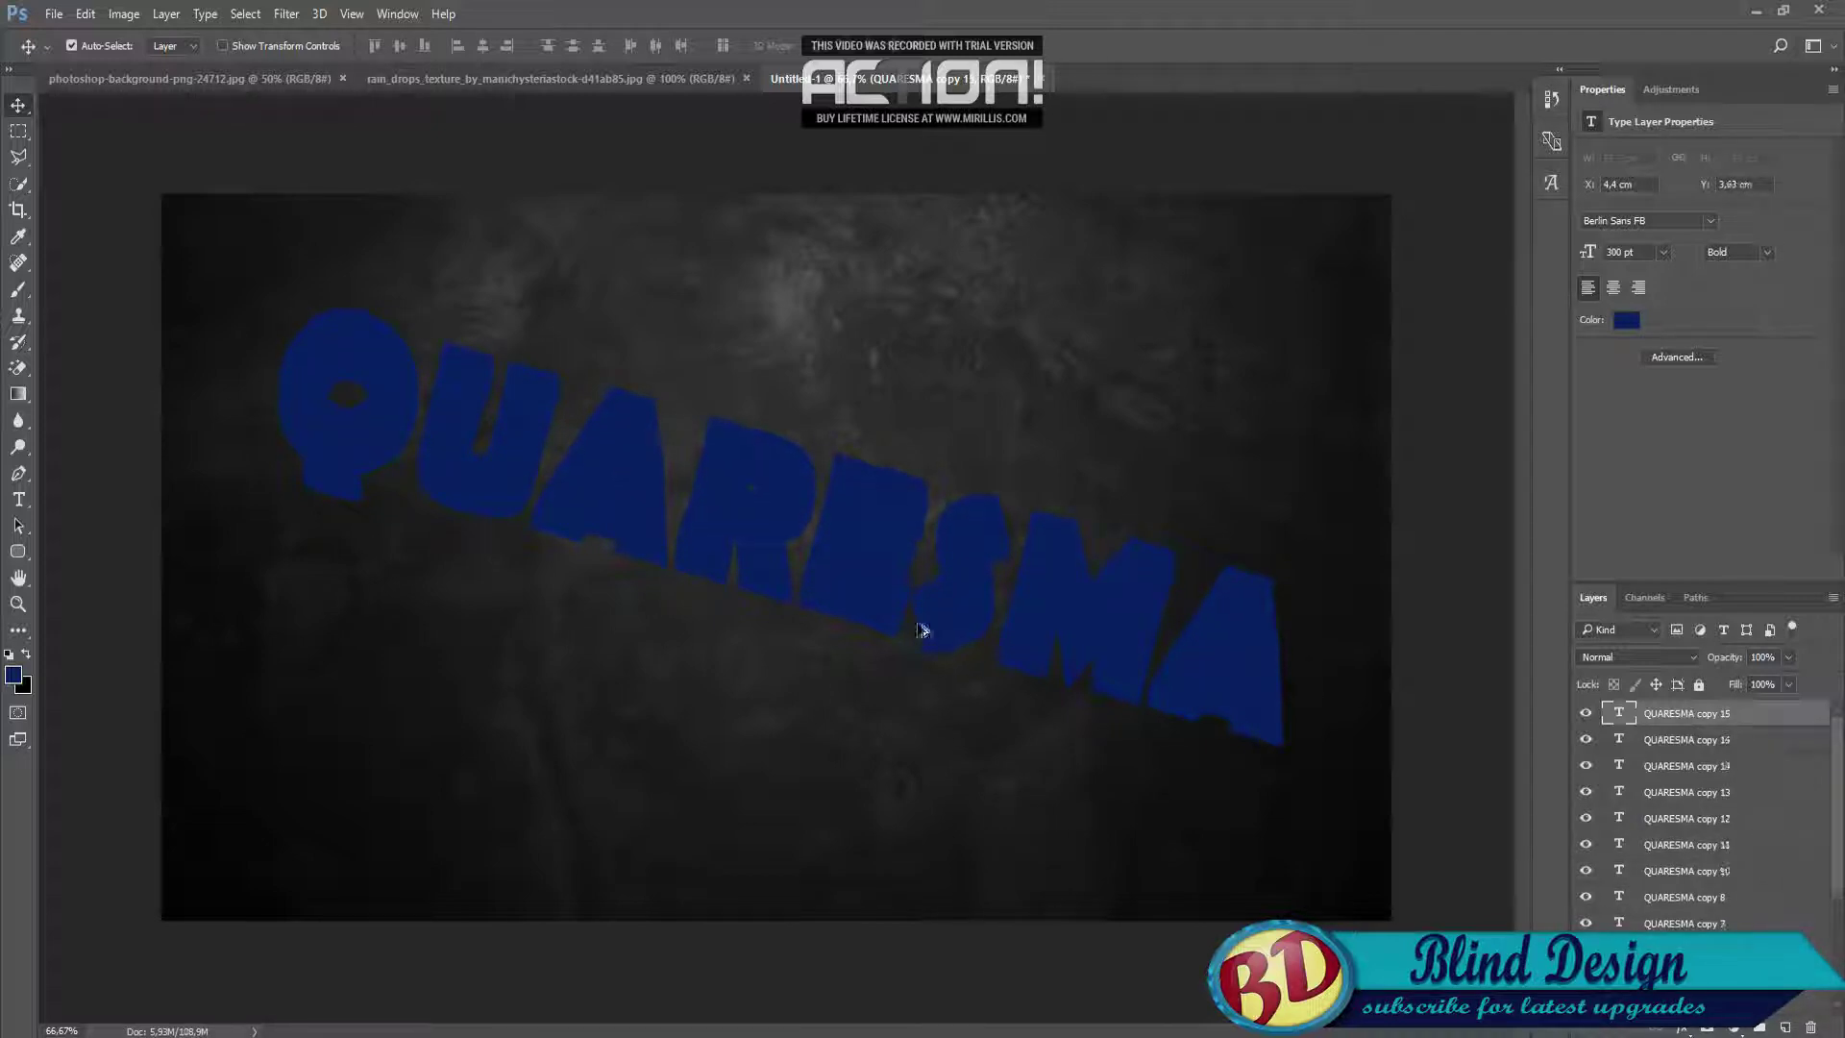
{"action": "key", "text": "alt+Up"}
{"action": "key", "text": "alt+Up"}
{"action": "key", "text": "alt+Up"}
{"action": "key", "text": "alt+Up"}
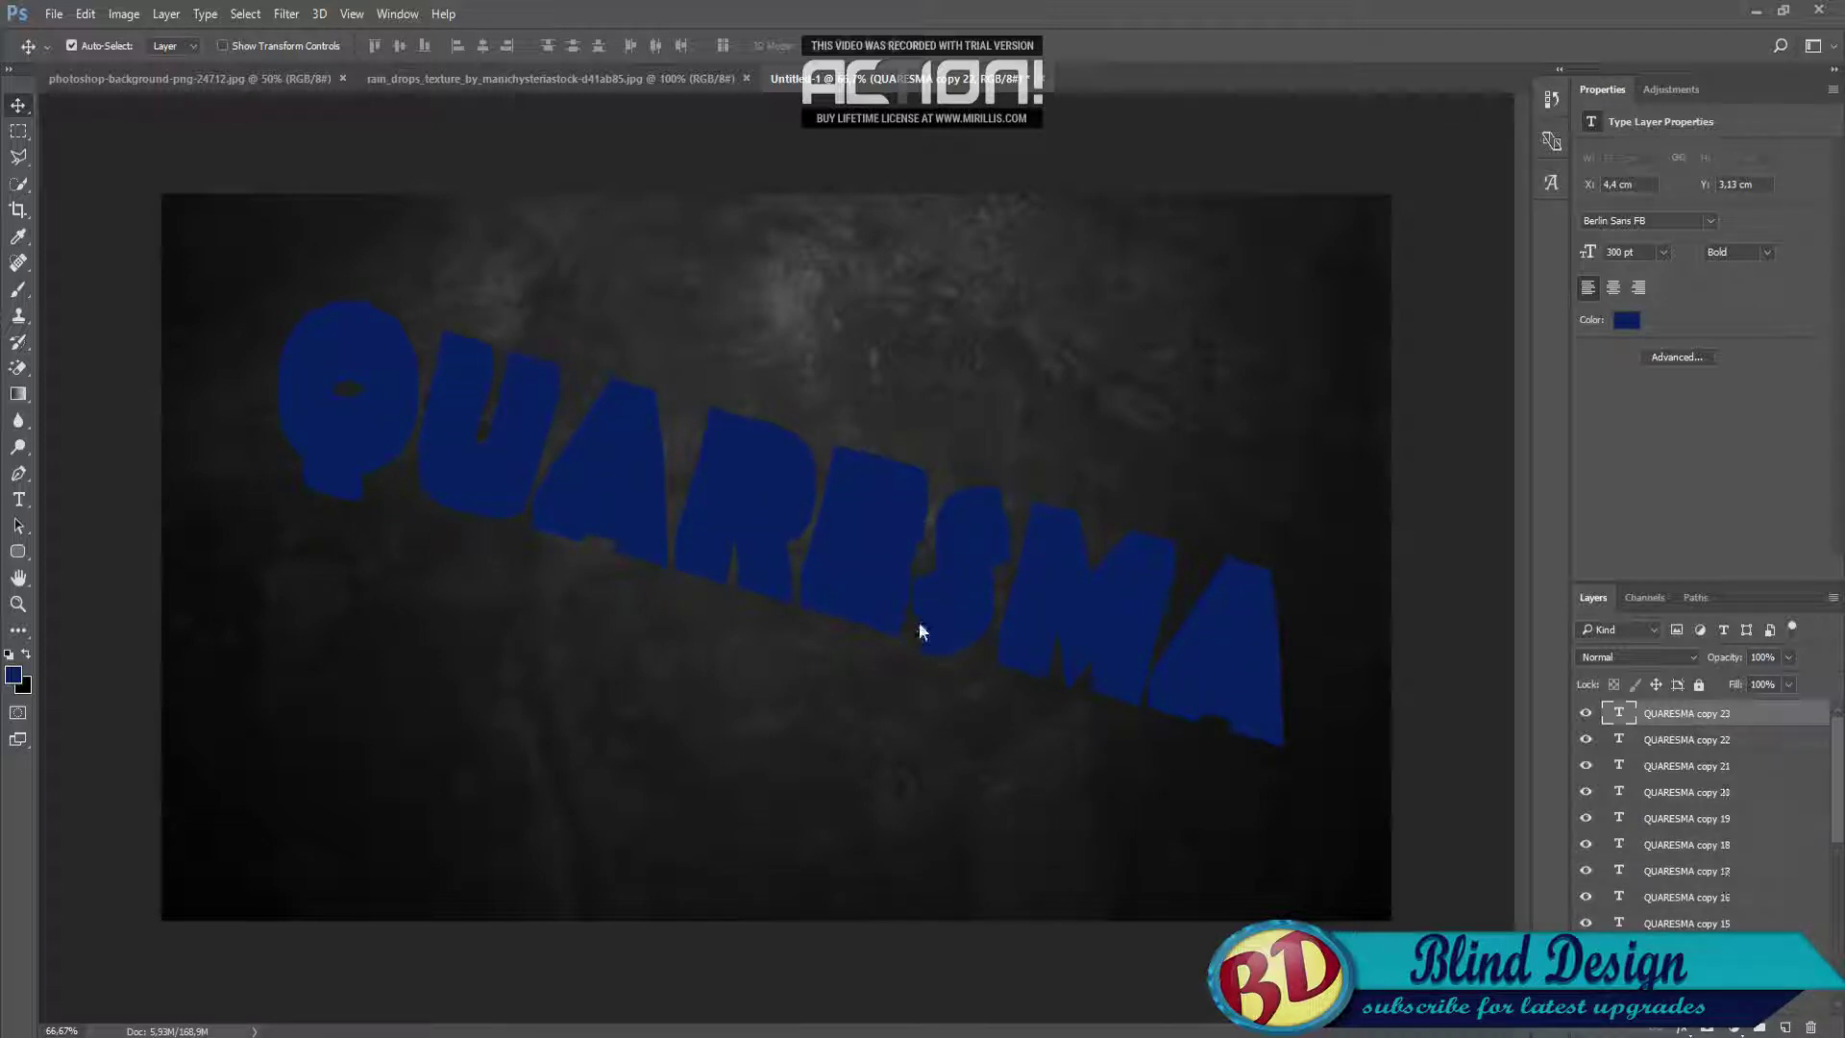
{"action": "key", "text": "alt+Up"}
{"action": "key", "text": "alt+Up"}
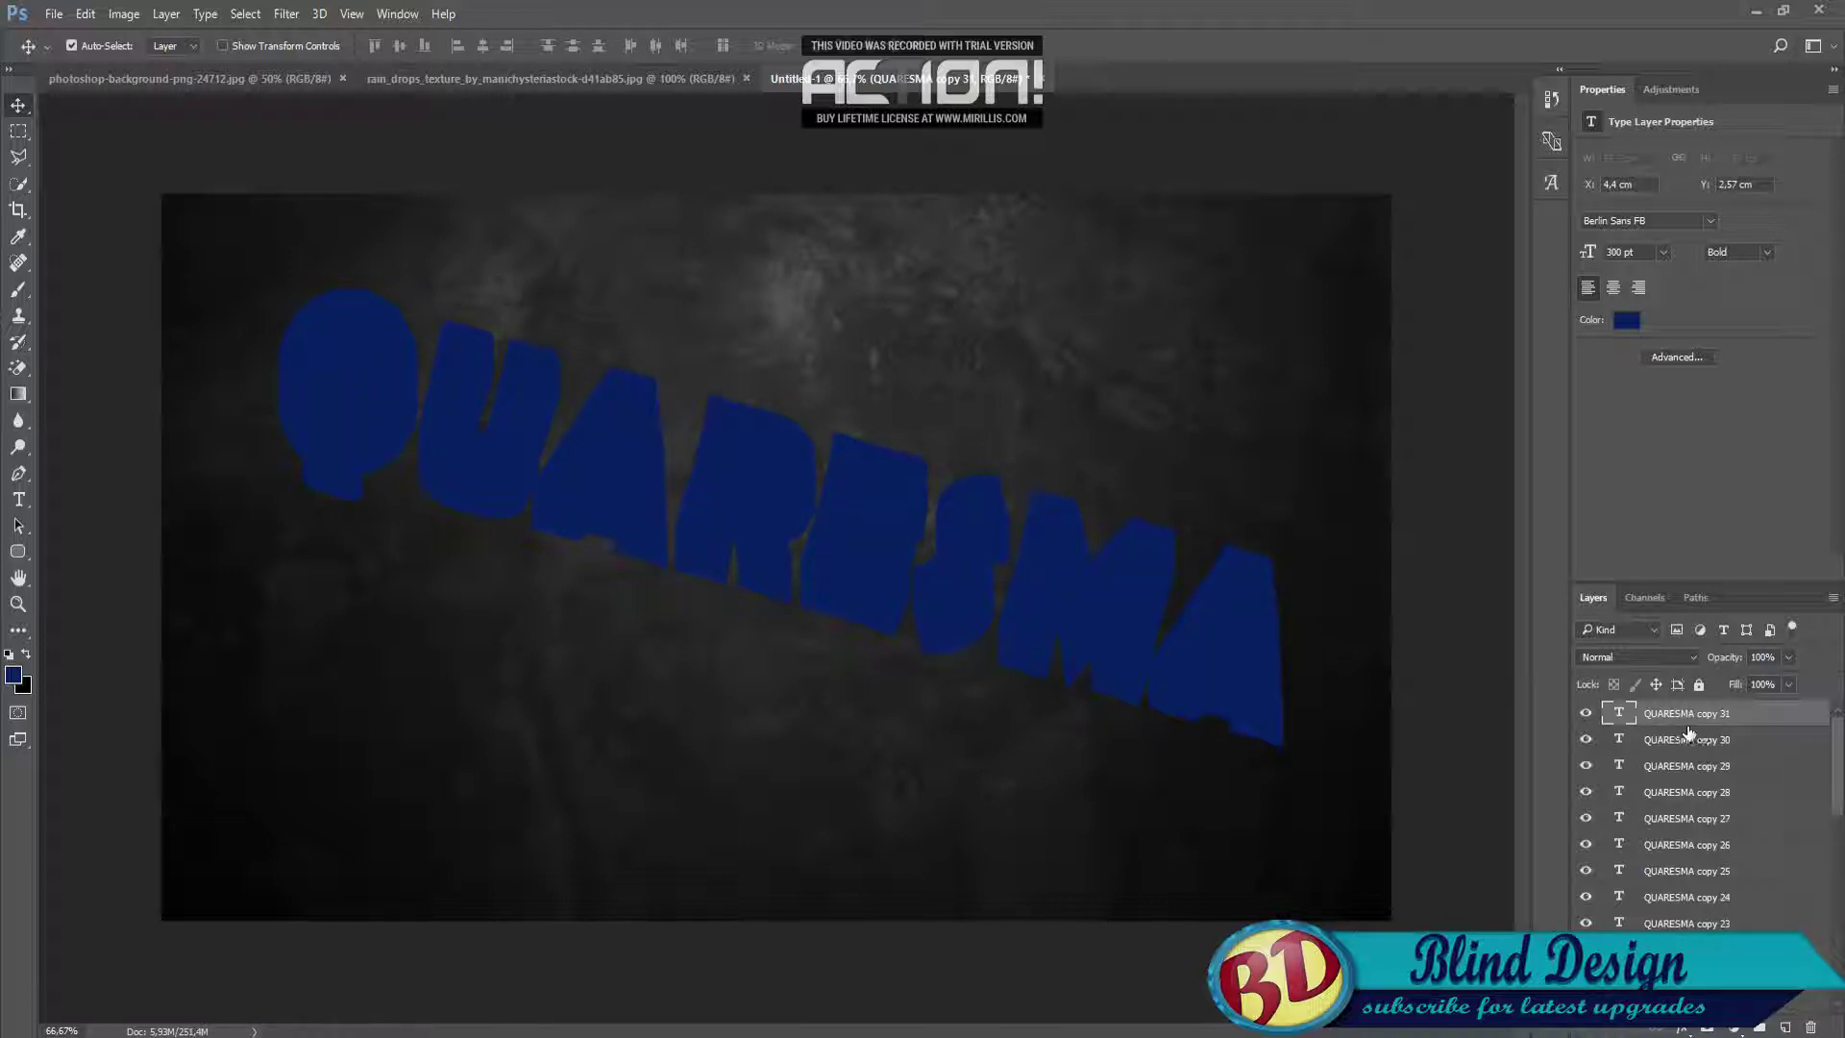
Select all copies below the top QUARESMA copy 31 and merge them into one layer.
{"action": "left_click", "coordinate": [1696, 740]}
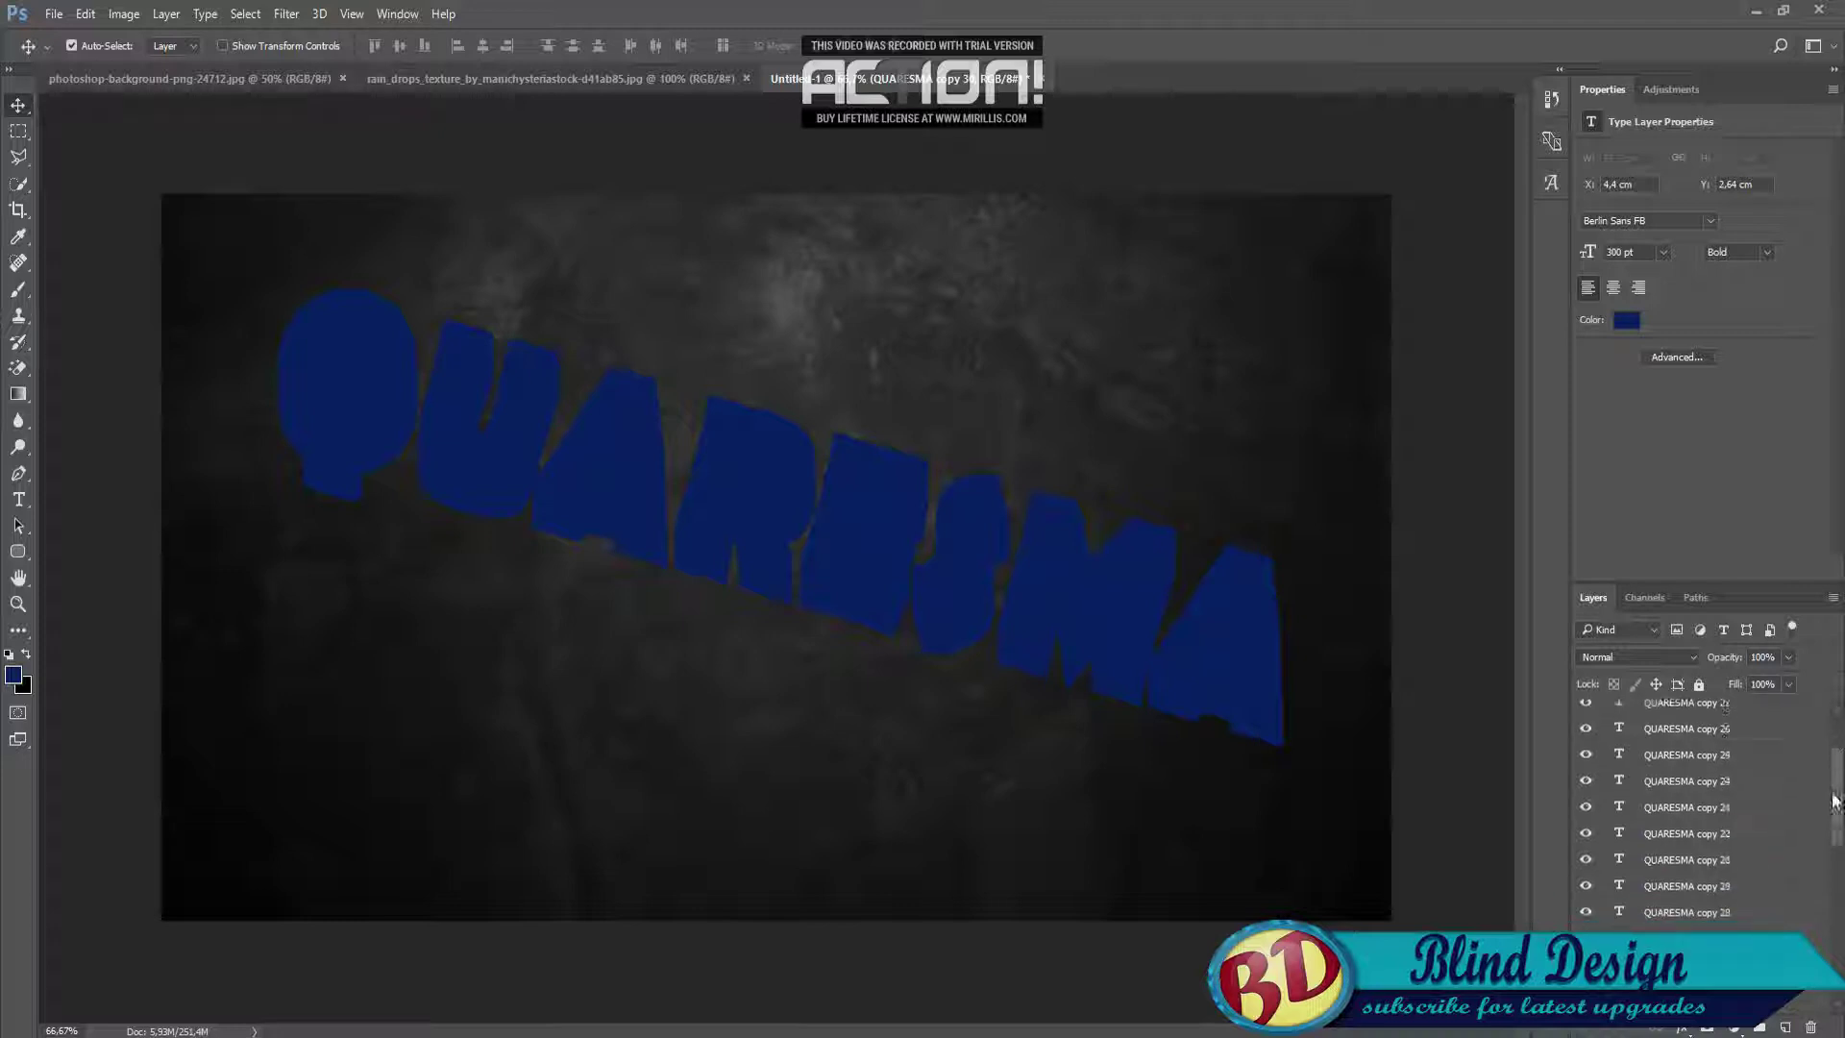
{"action": "left_click_drag", "start_coordinate": [1837, 759], "coordinate": [1836, 942]}
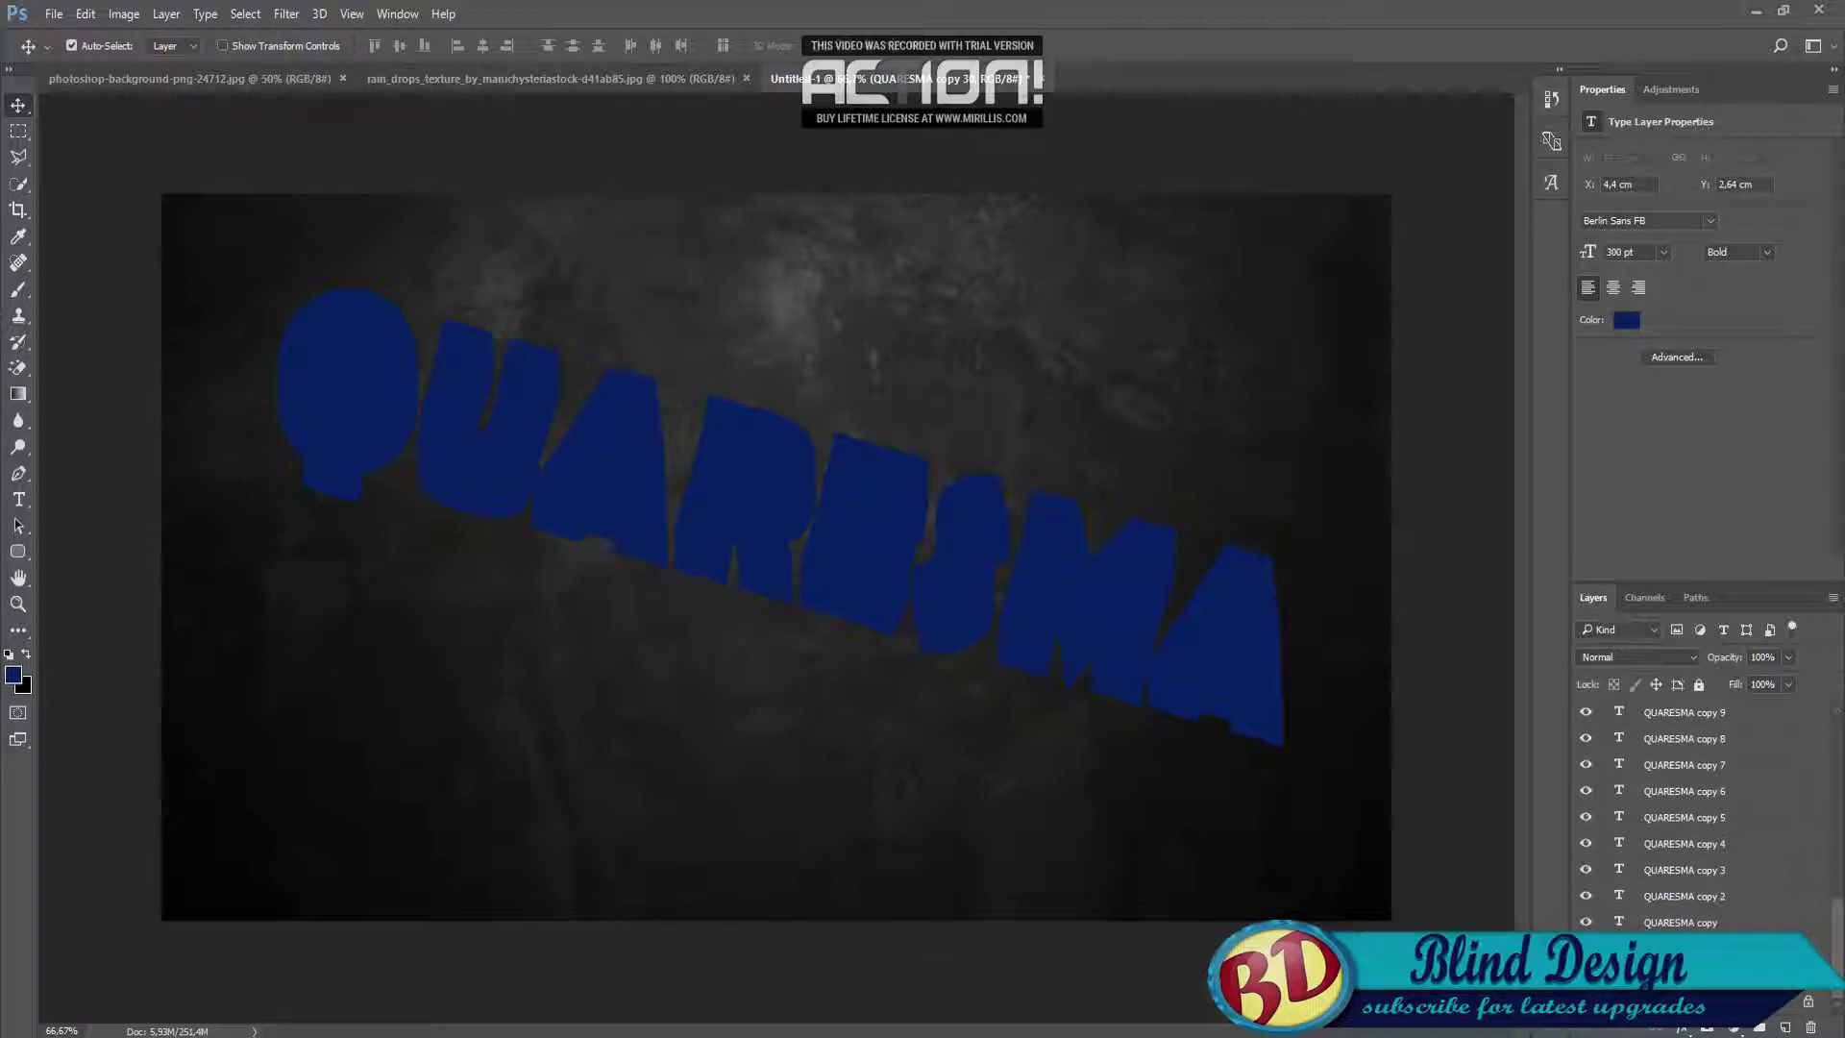
{"action": "left_click", "coordinate": [1681, 949], "text": "shift"}
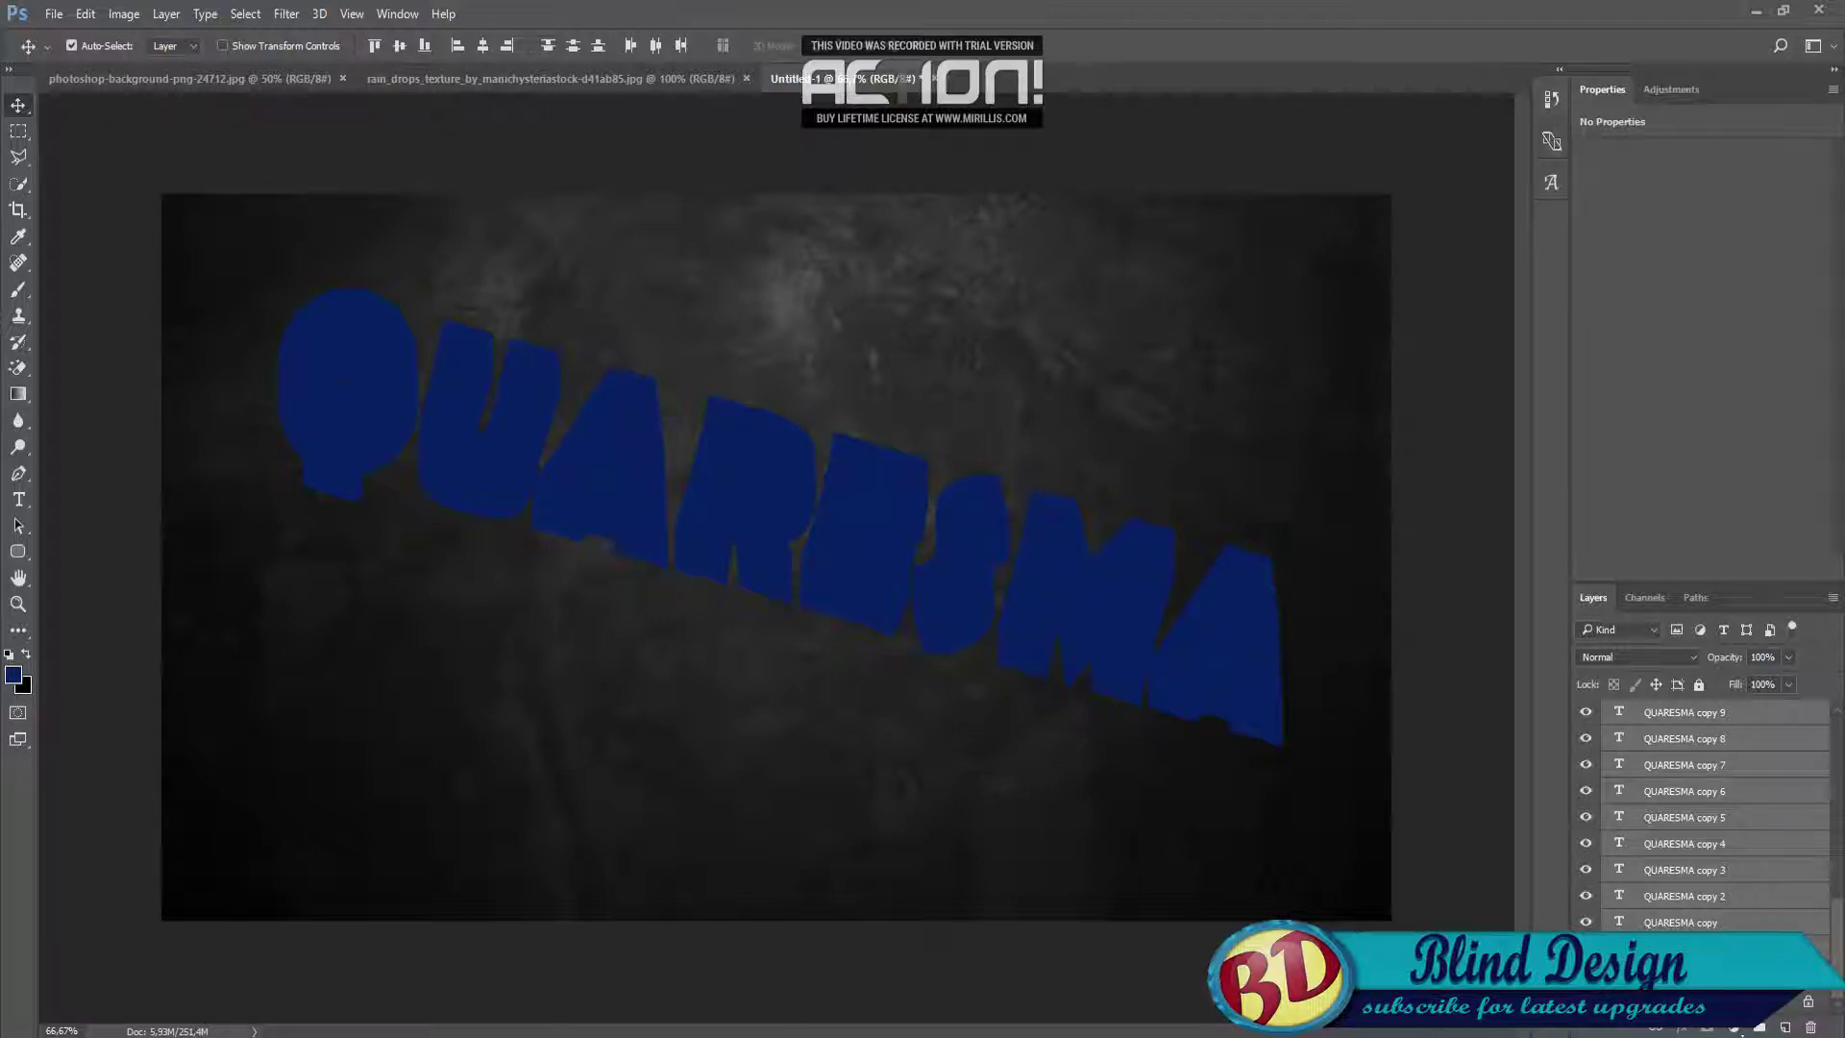
{"action": "right_click", "coordinate": [1682, 817]}
{"action": "key", "text": "Escape"}
{"action": "key", "text": "ctrl+e"}
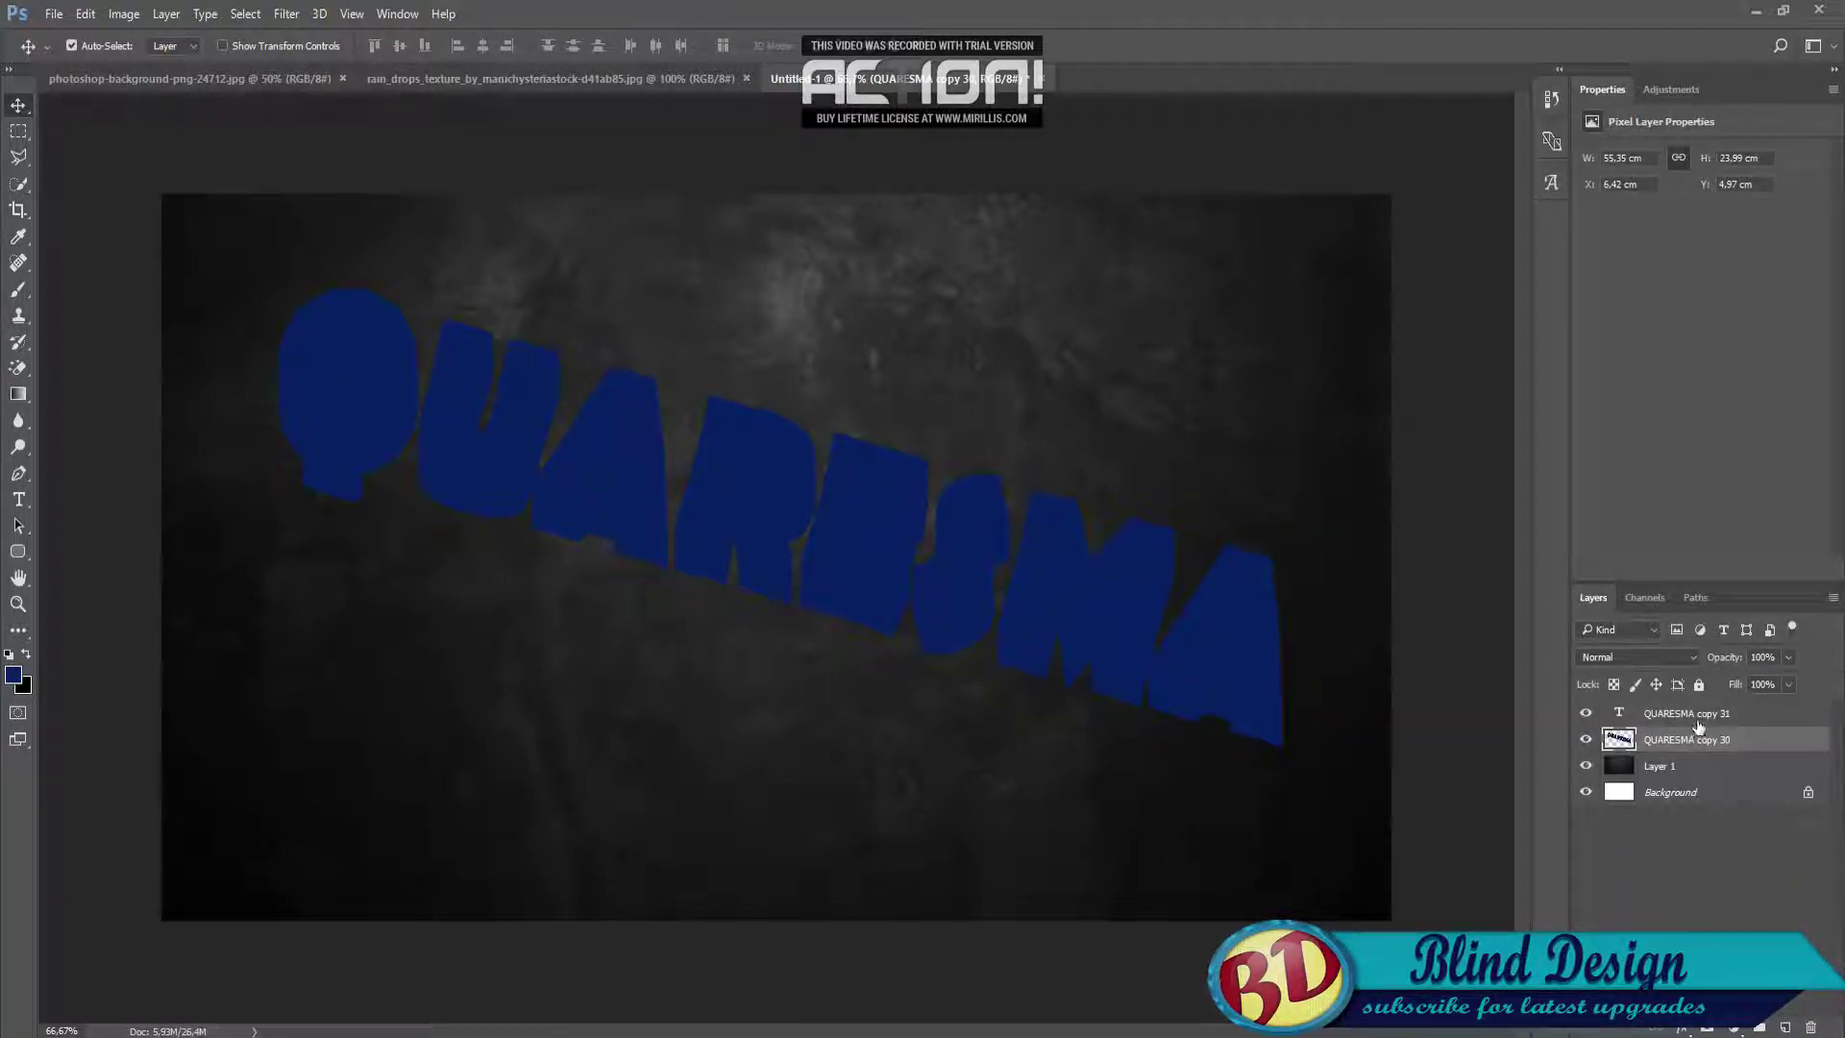
Rasterize the top QUARESMA copy 31 text layer.
{"action": "left_click", "coordinate": [1697, 714]}
{"action": "right_click", "coordinate": [1697, 714]}
{"action": "left_click", "coordinate": [1317, 526]}
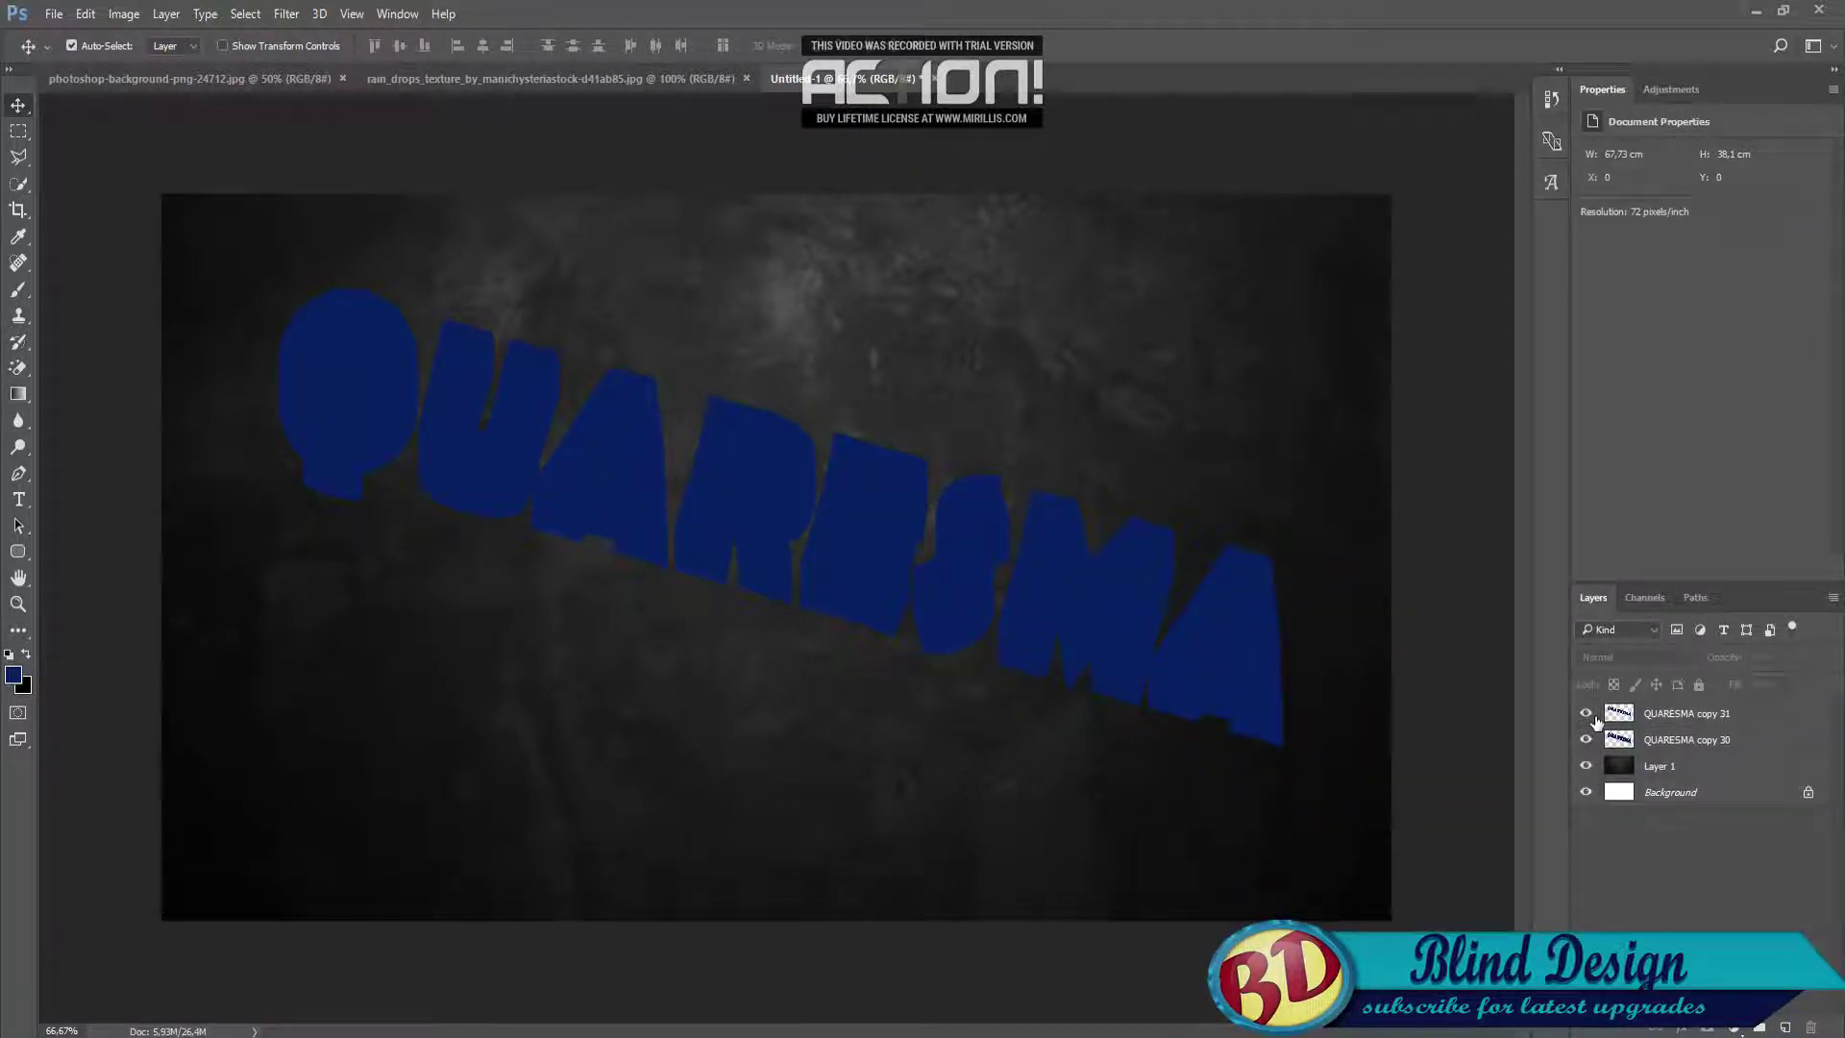
Give the QUARESMA copy 31 layer a soft white Outer Glow of about 13 px.
{"action": "left_click", "coordinate": [1684, 721]}
{"action": "left_click", "coordinate": [166, 13]}
{"action": "mouse_move", "coordinate": [201, 257]}
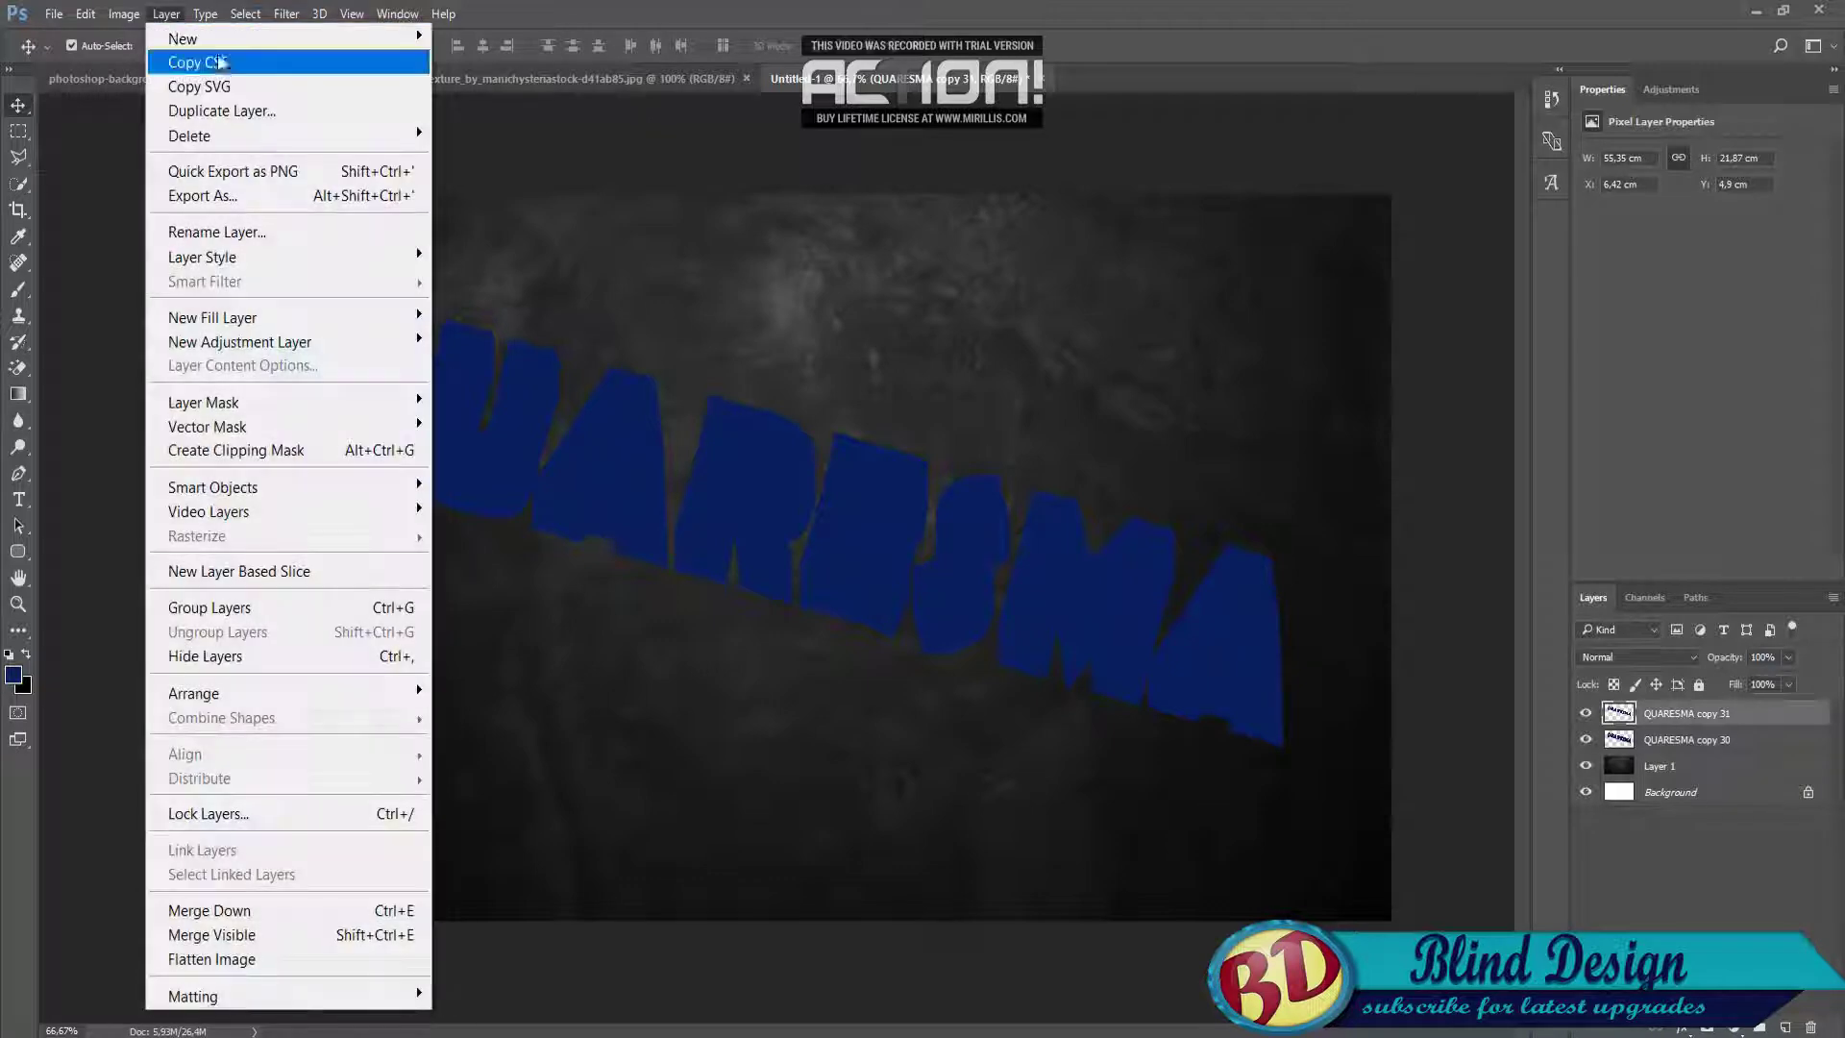
{"action": "left_click", "coordinate": [442, 257]}
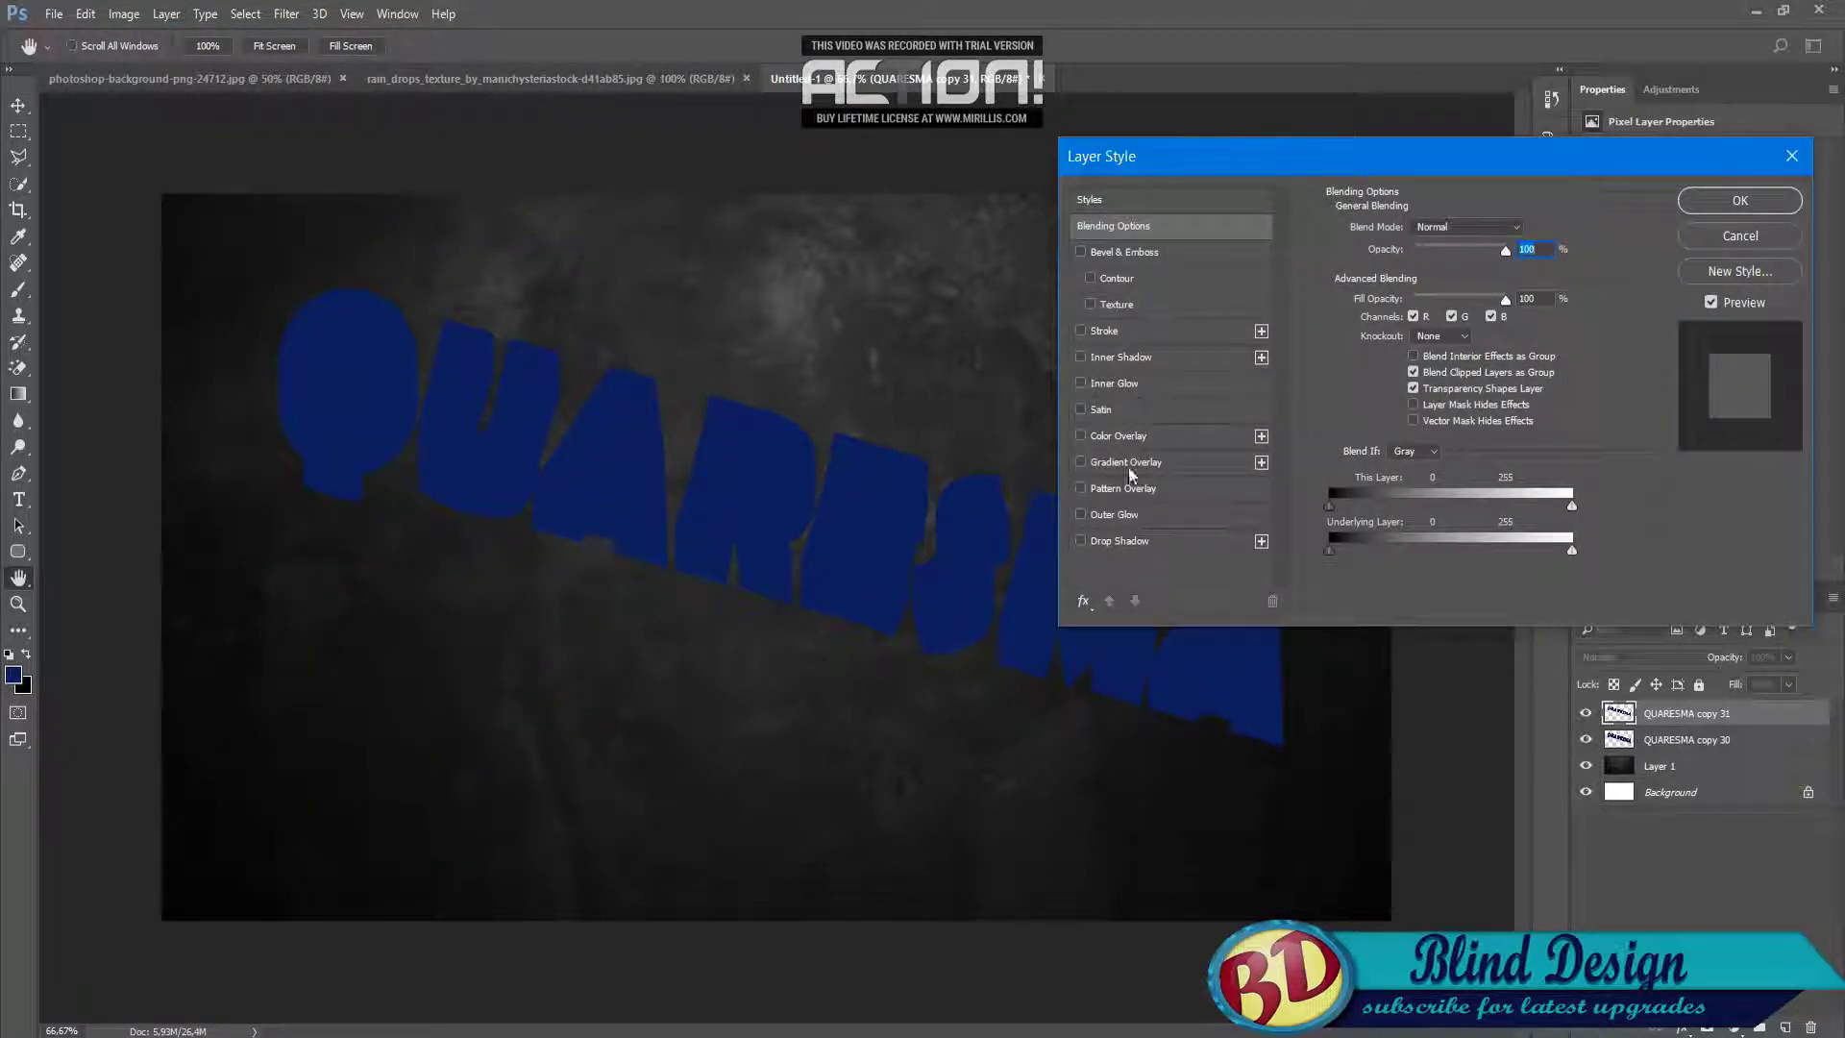
{"action": "left_click", "coordinate": [1115, 515]}
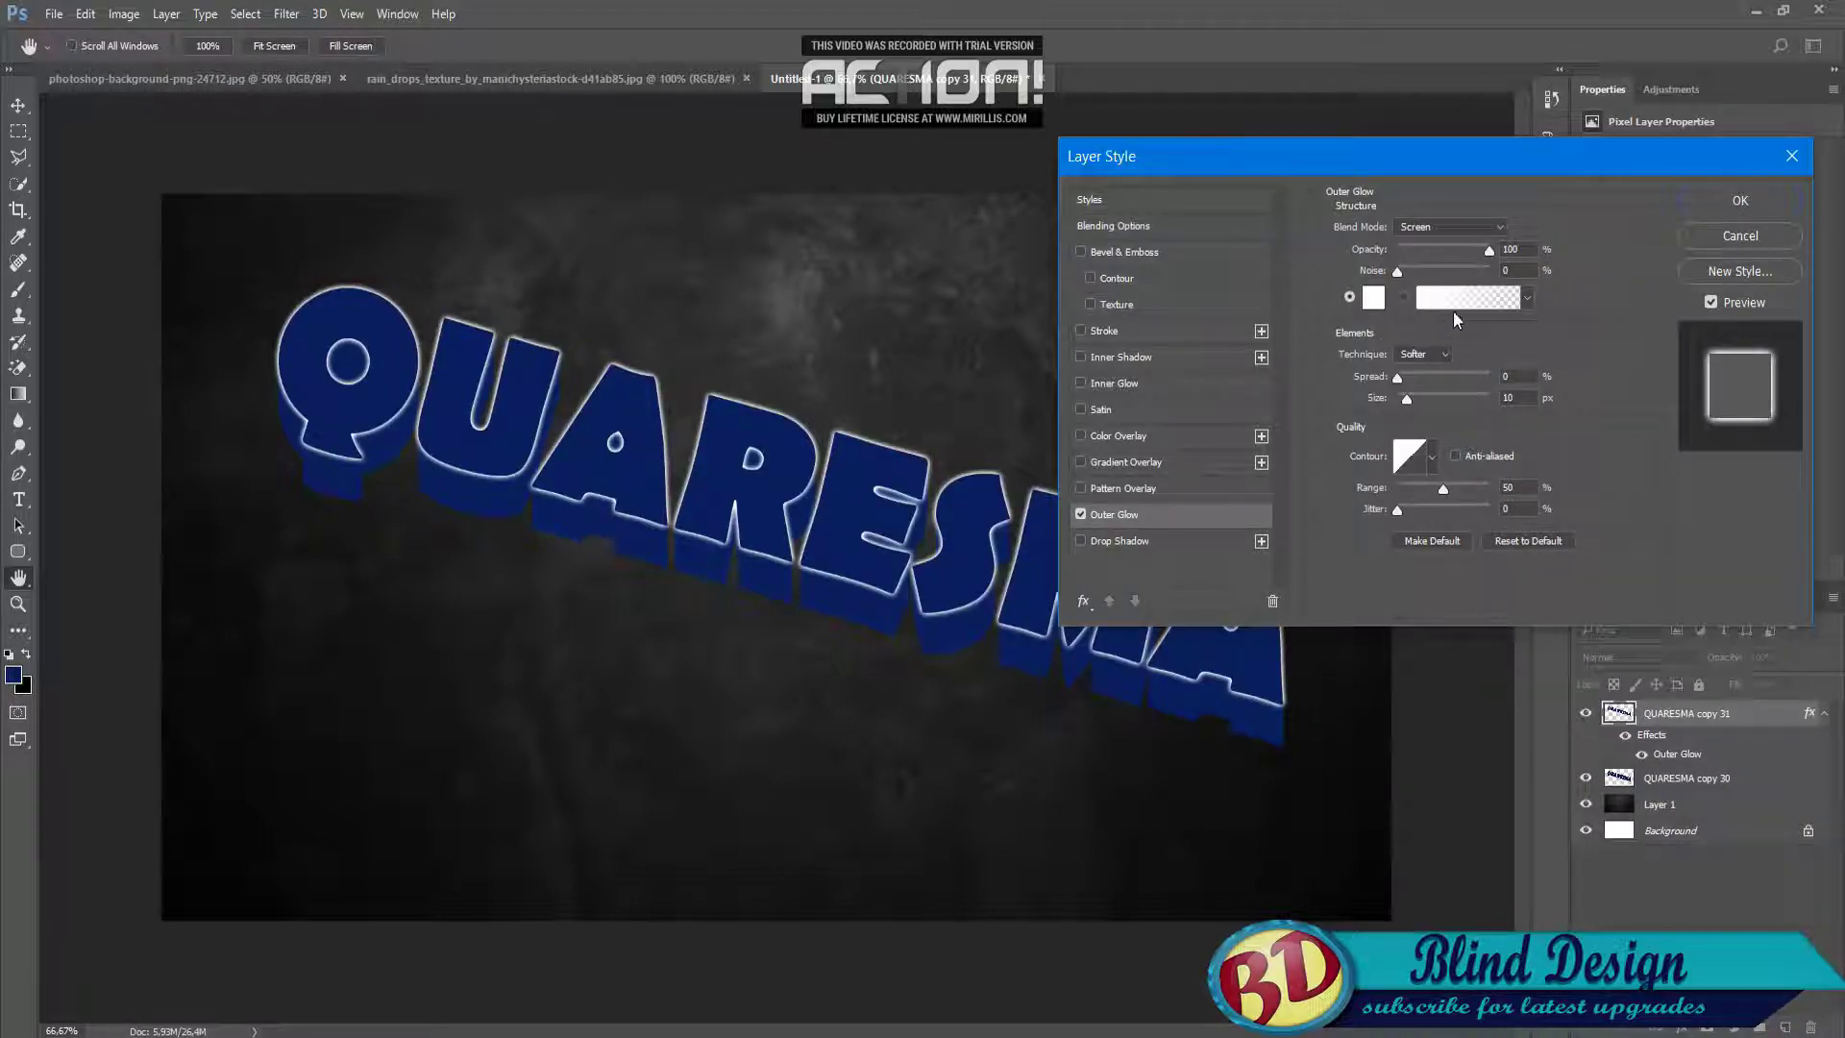
{"action": "left_click_drag", "start_coordinate": [1408, 404], "coordinate": [1408, 407]}
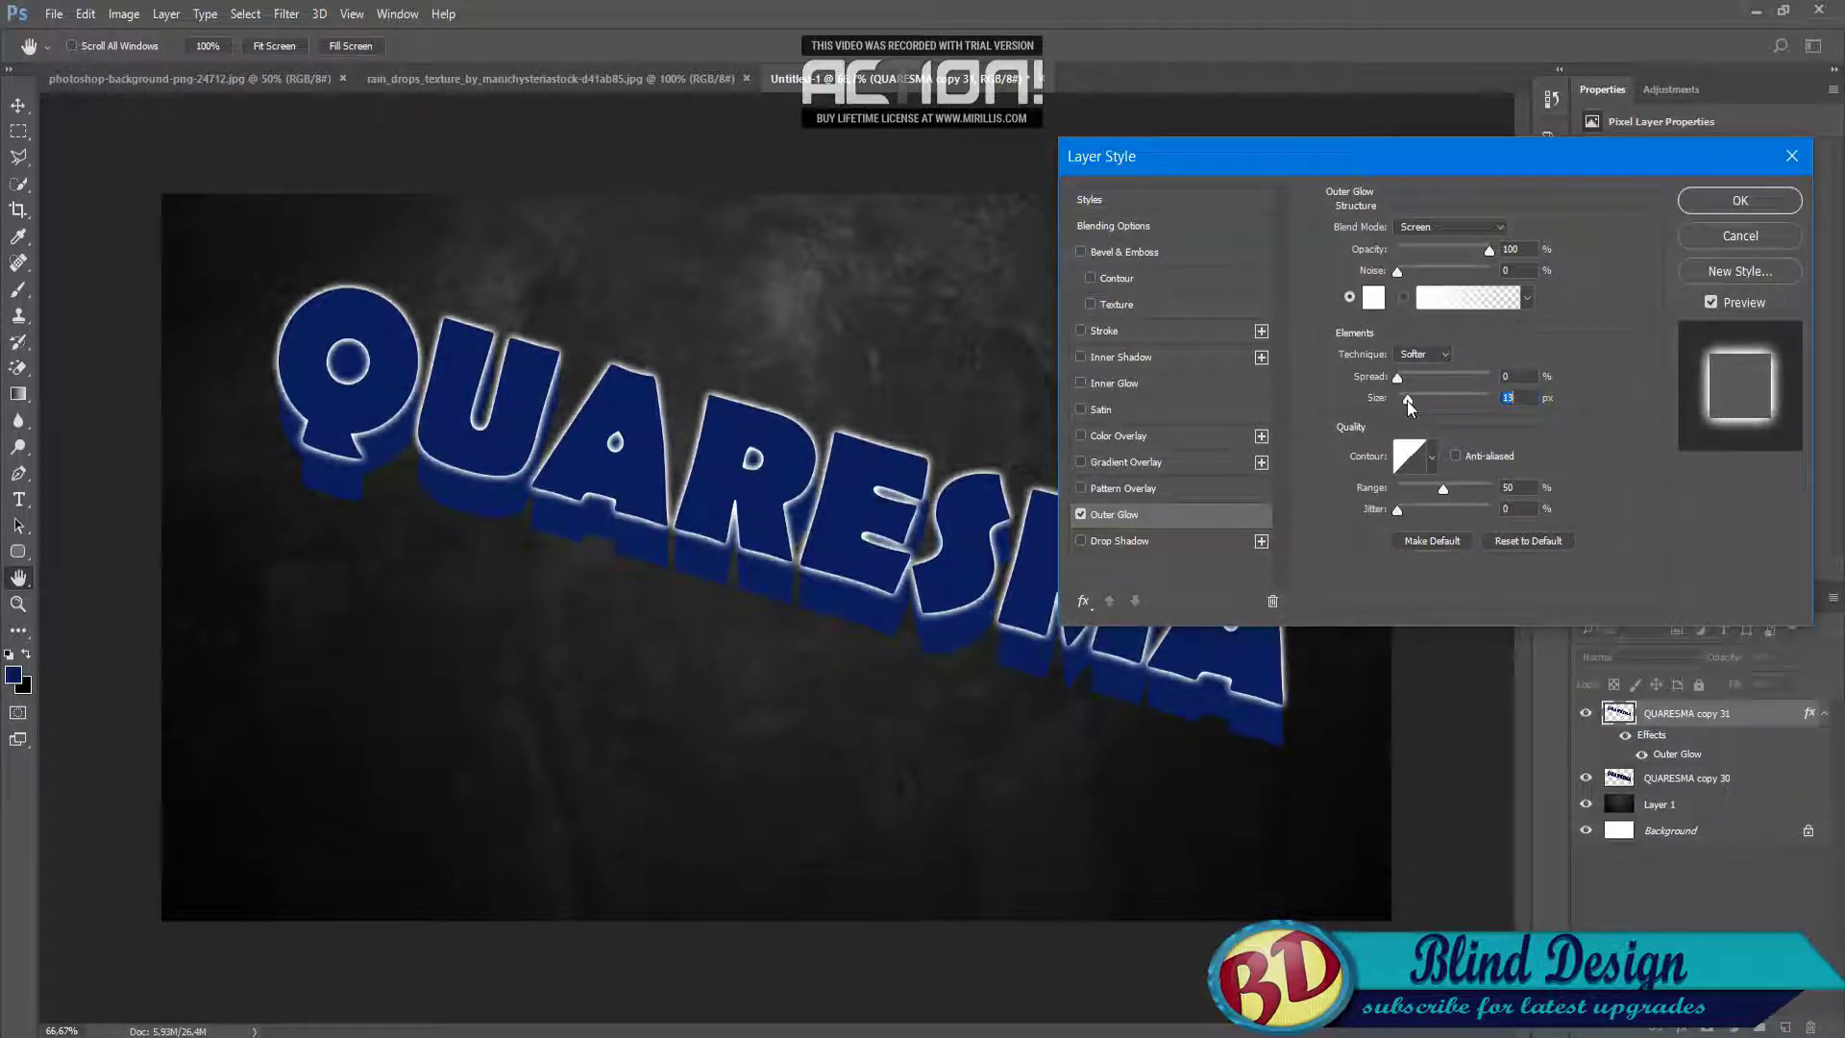
{"action": "left_click", "coordinate": [1718, 207]}
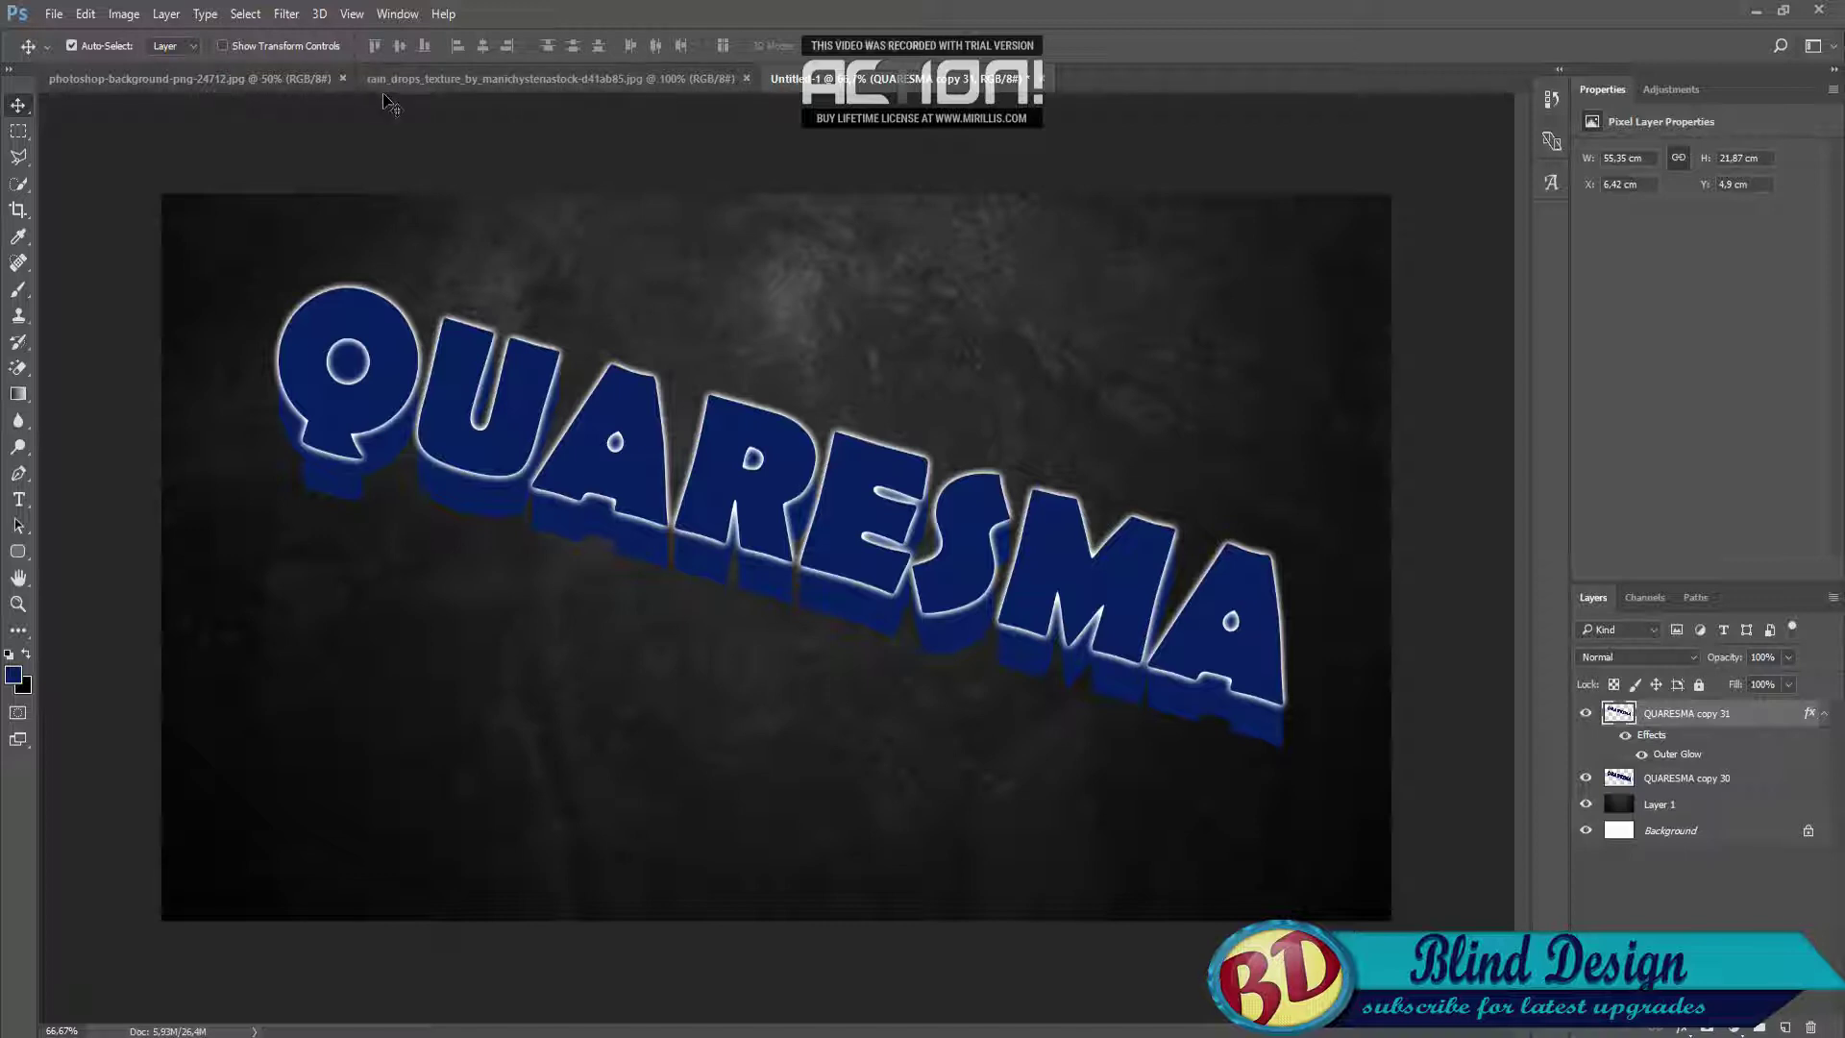
Bring the raindrop texture into the QUARESMA document, rotated and scaled to cover the canvas.
{"action": "left_click", "coordinate": [248, 77]}
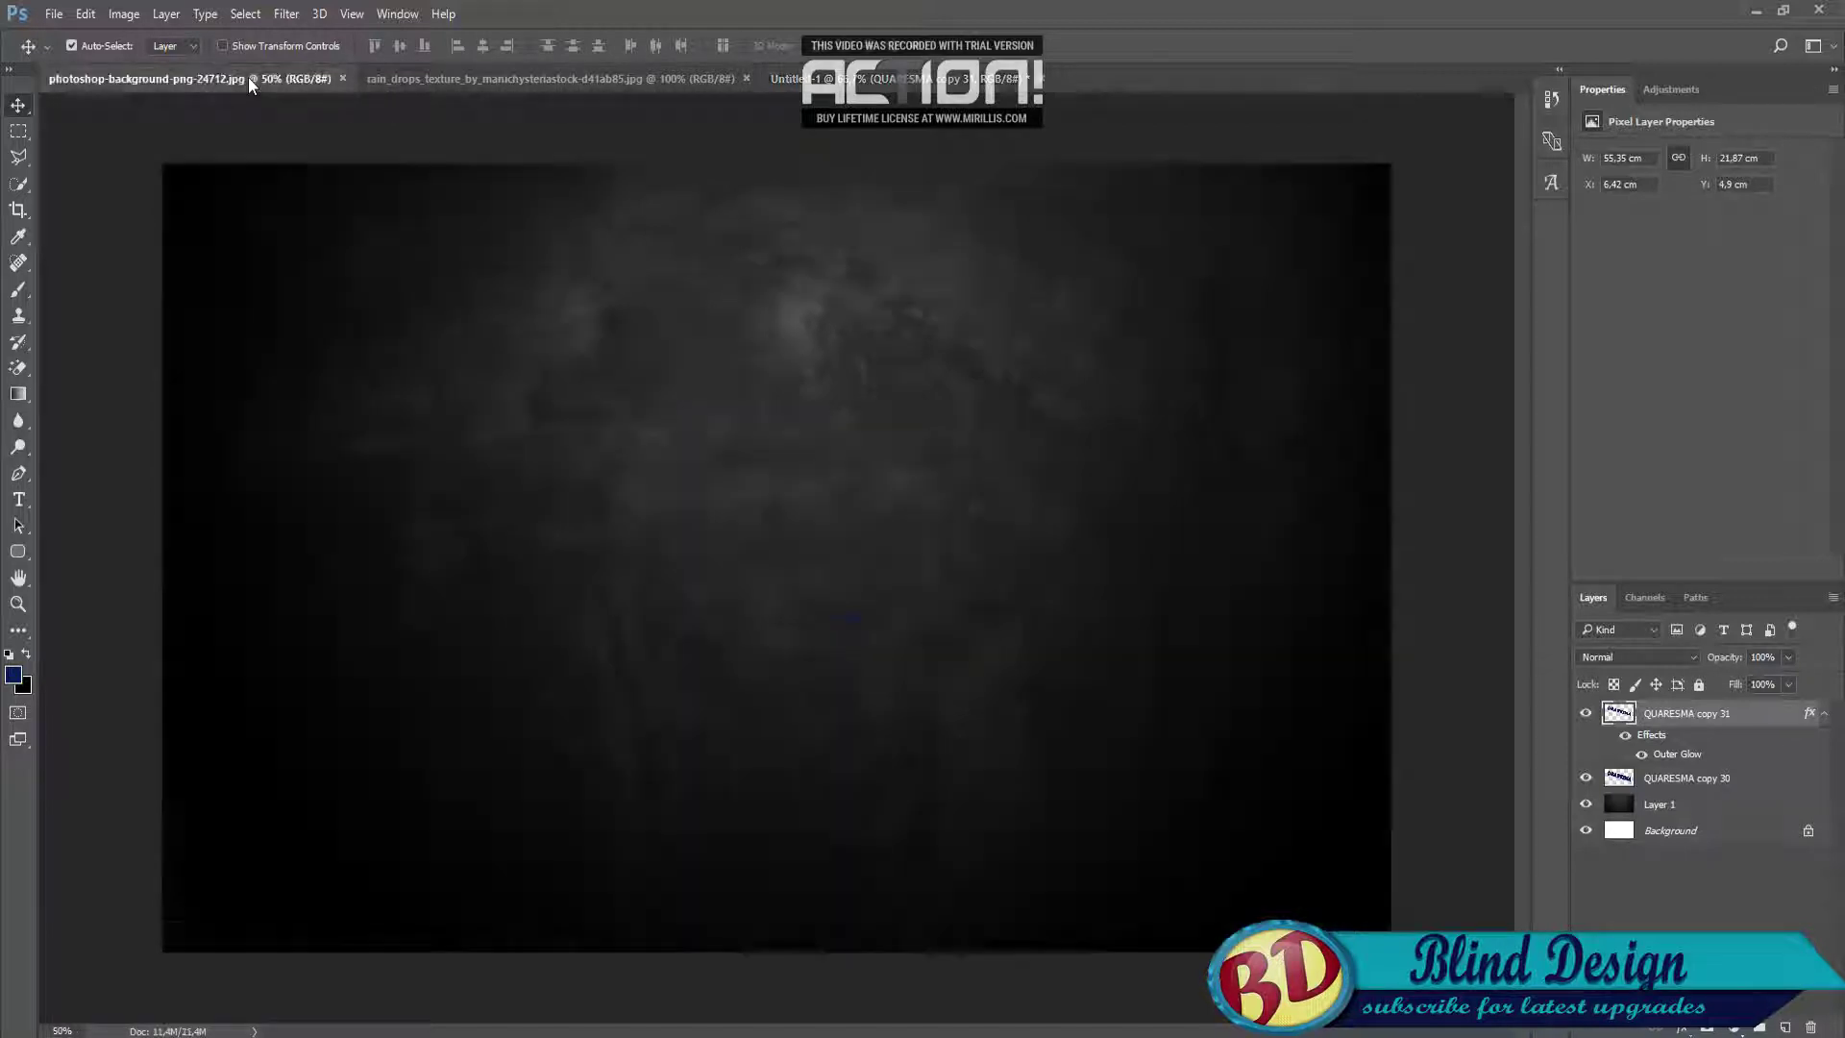
{"action": "left_click", "coordinate": [415, 80]}
{"action": "mouse_move", "coordinate": [798, 539]}
{"action": "left_mouse_down"}
{"action": "mouse_move", "coordinate": [876, 483]}
{"action": "mouse_move", "coordinate": [601, 454]}
{"action": "left_mouse_up"}
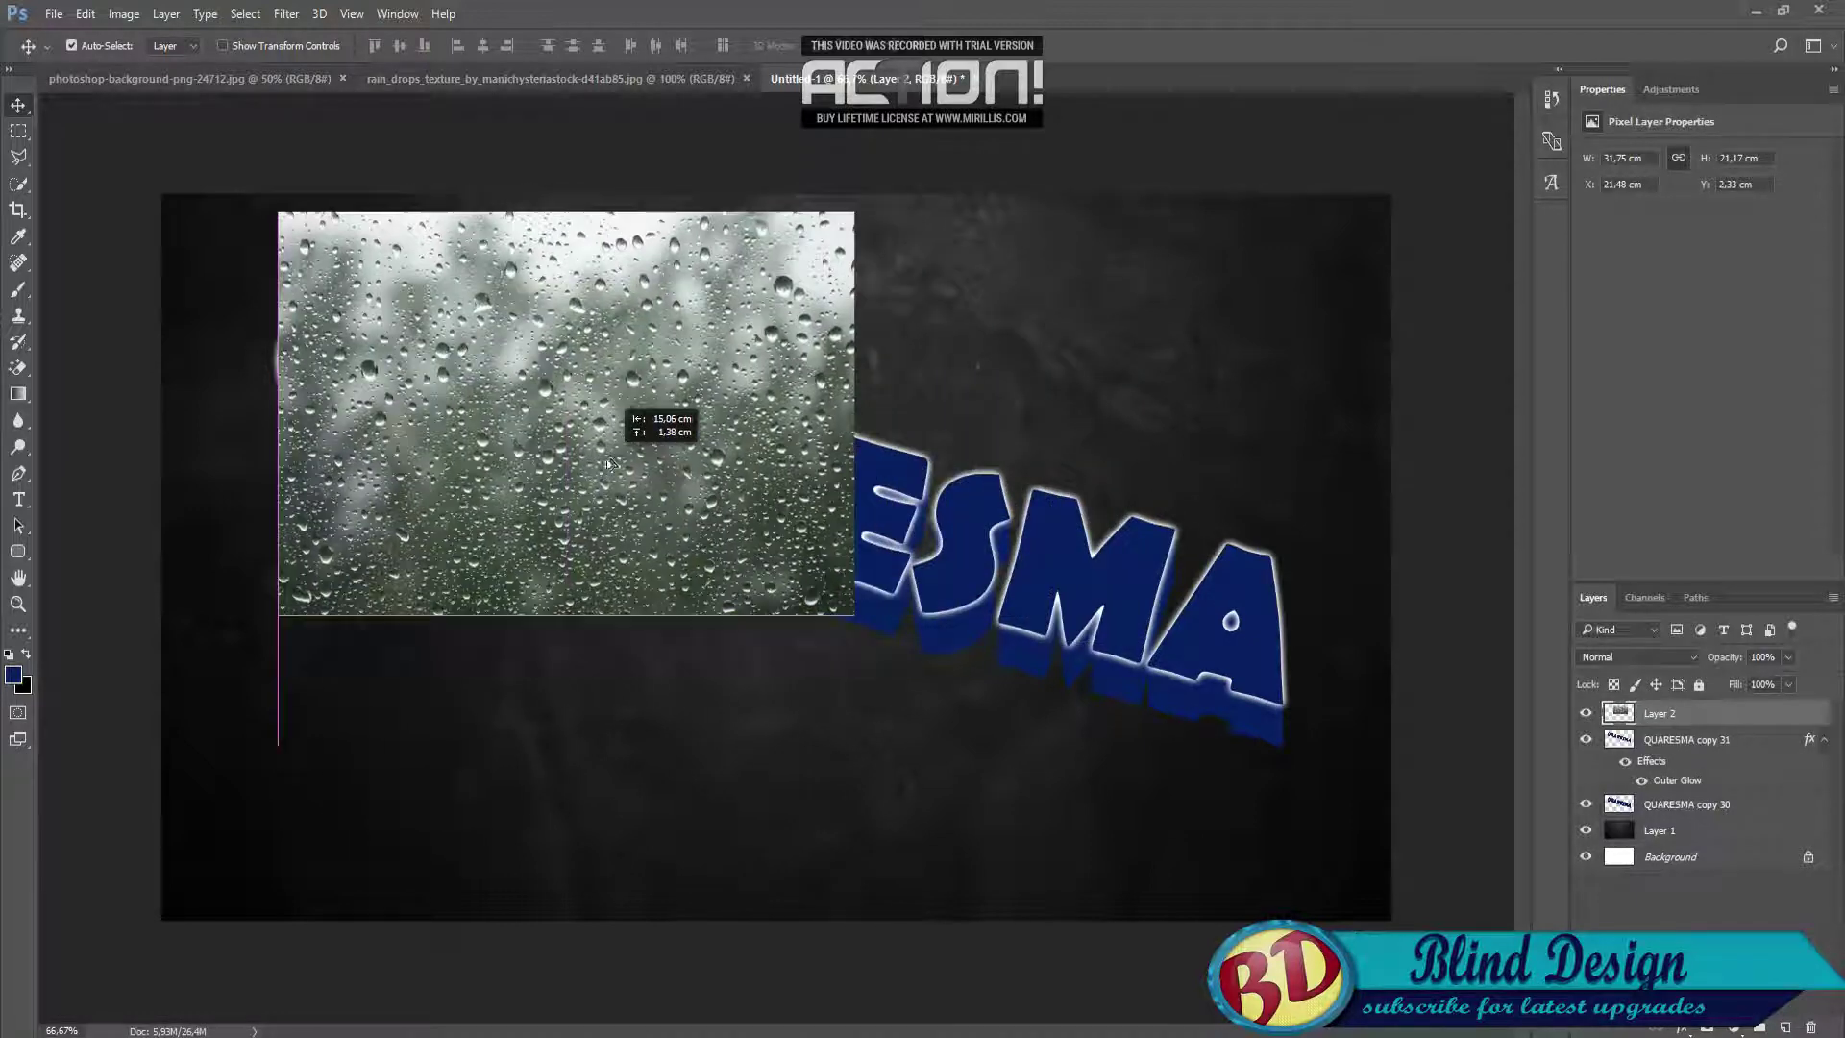
{"action": "key", "text": "ctrl+t"}
{"action": "left_click_drag", "start_coordinate": [947, 629], "coordinate": [913, 715]}
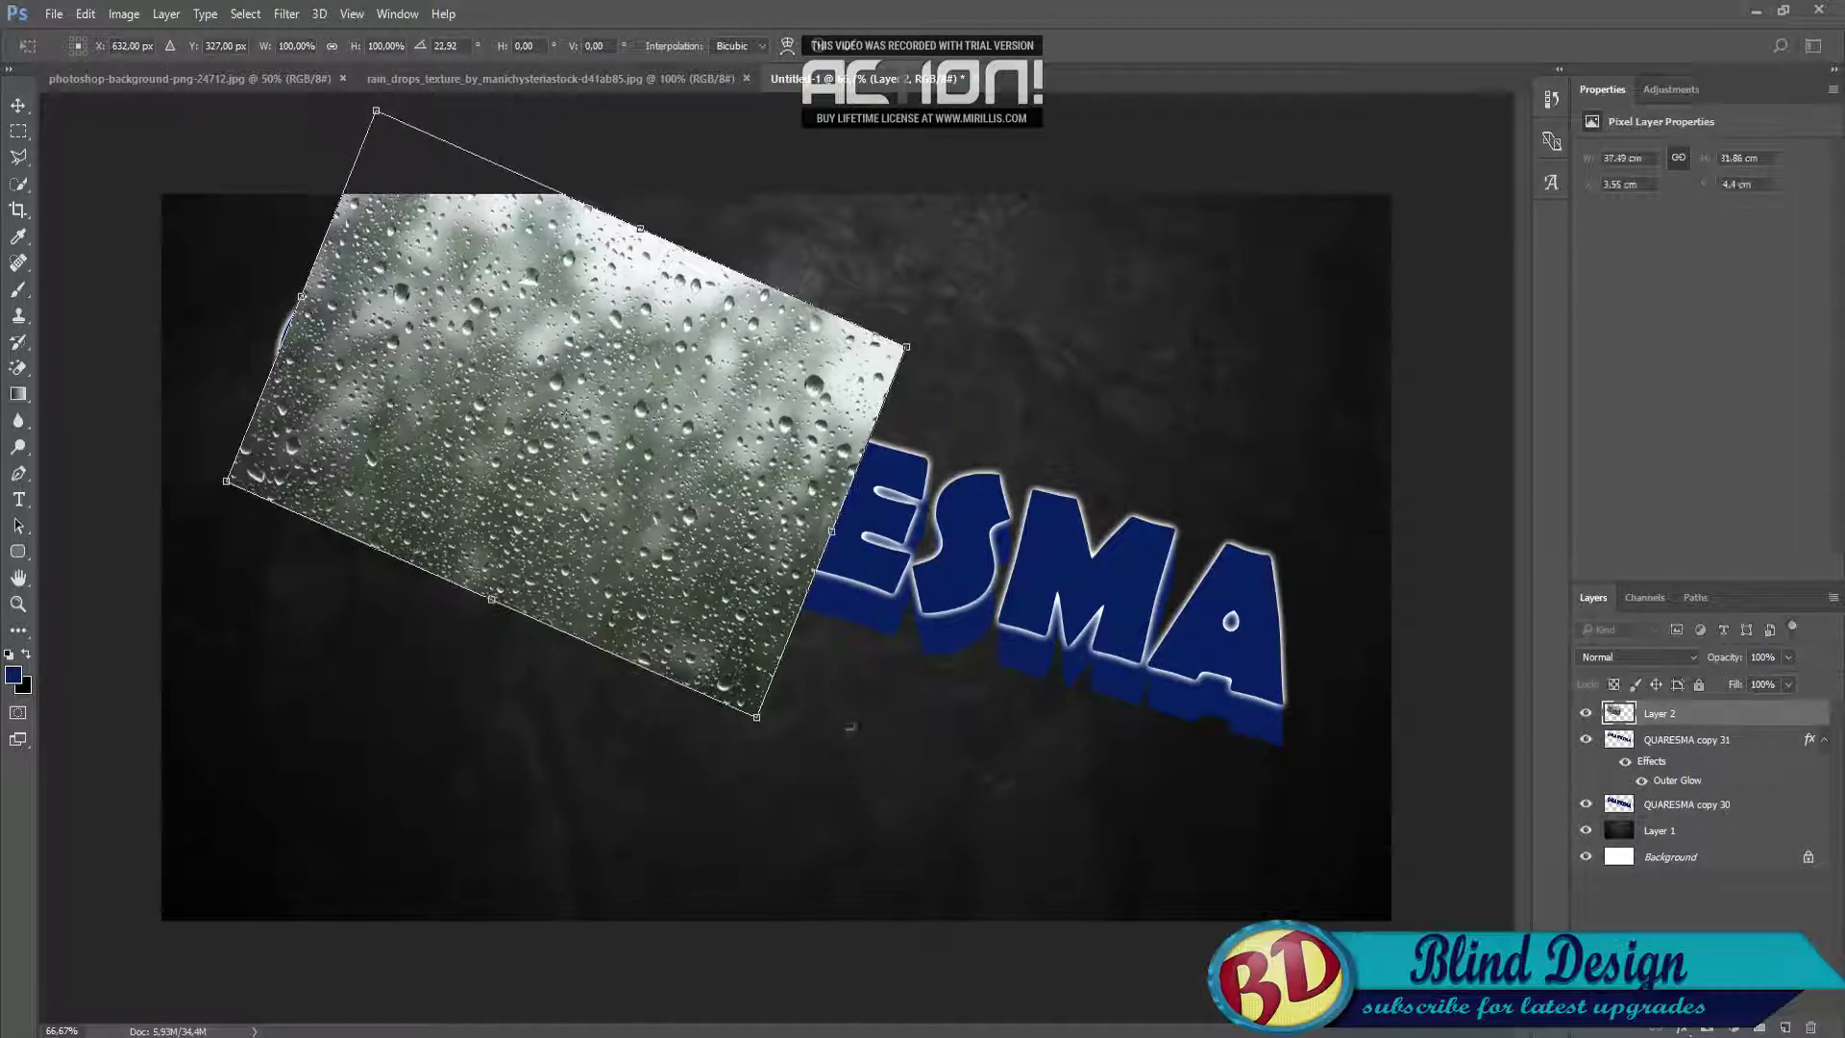
{"action": "left_click_drag", "start_coordinate": [720, 519], "coordinate": [687, 514]}
{"action": "left_click_drag", "start_coordinate": [804, 536], "coordinate": [1383, 663]}
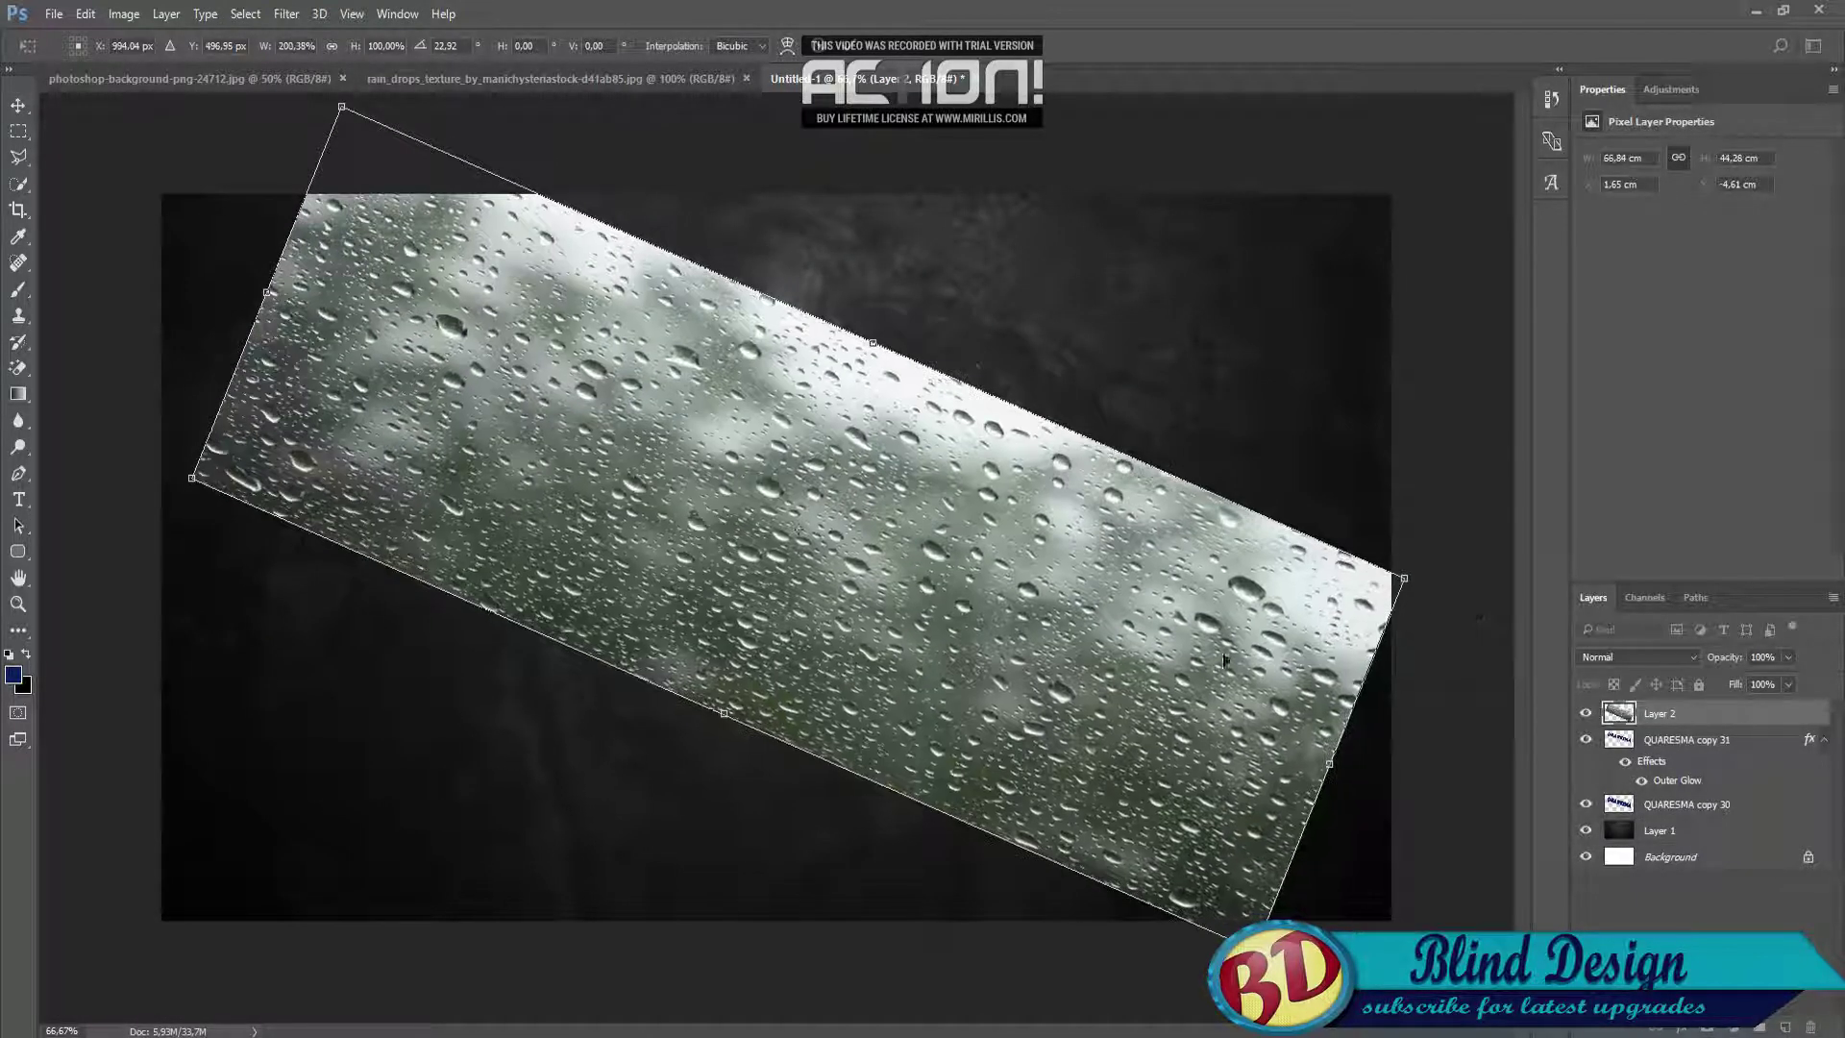
{"action": "mouse_move", "coordinate": [759, 727]}
{"action": "left_mouse_down"}
{"action": "mouse_move", "coordinate": [751, 645]}
{"action": "mouse_move", "coordinate": [634, 922]}
{"action": "left_mouse_up"}
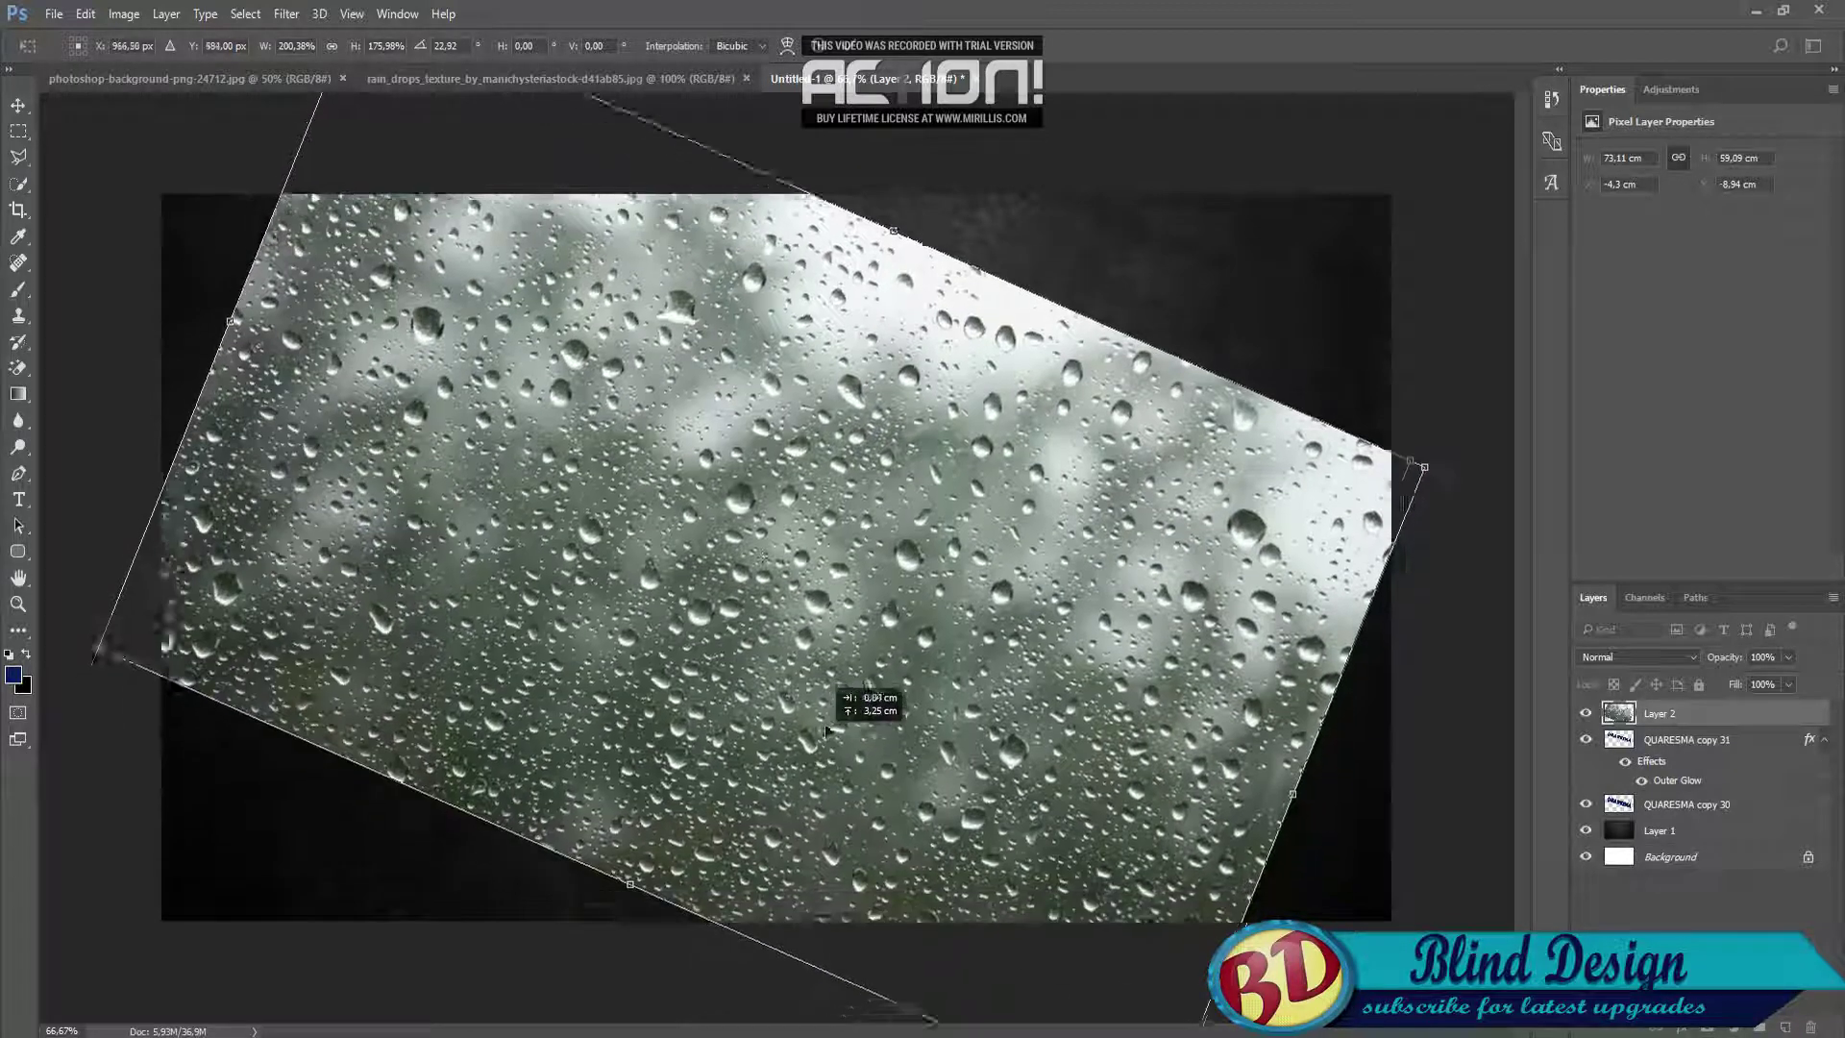
{"action": "left_click_drag", "start_coordinate": [835, 757], "coordinate": [870, 697]}
{"action": "key", "text": "Return"}
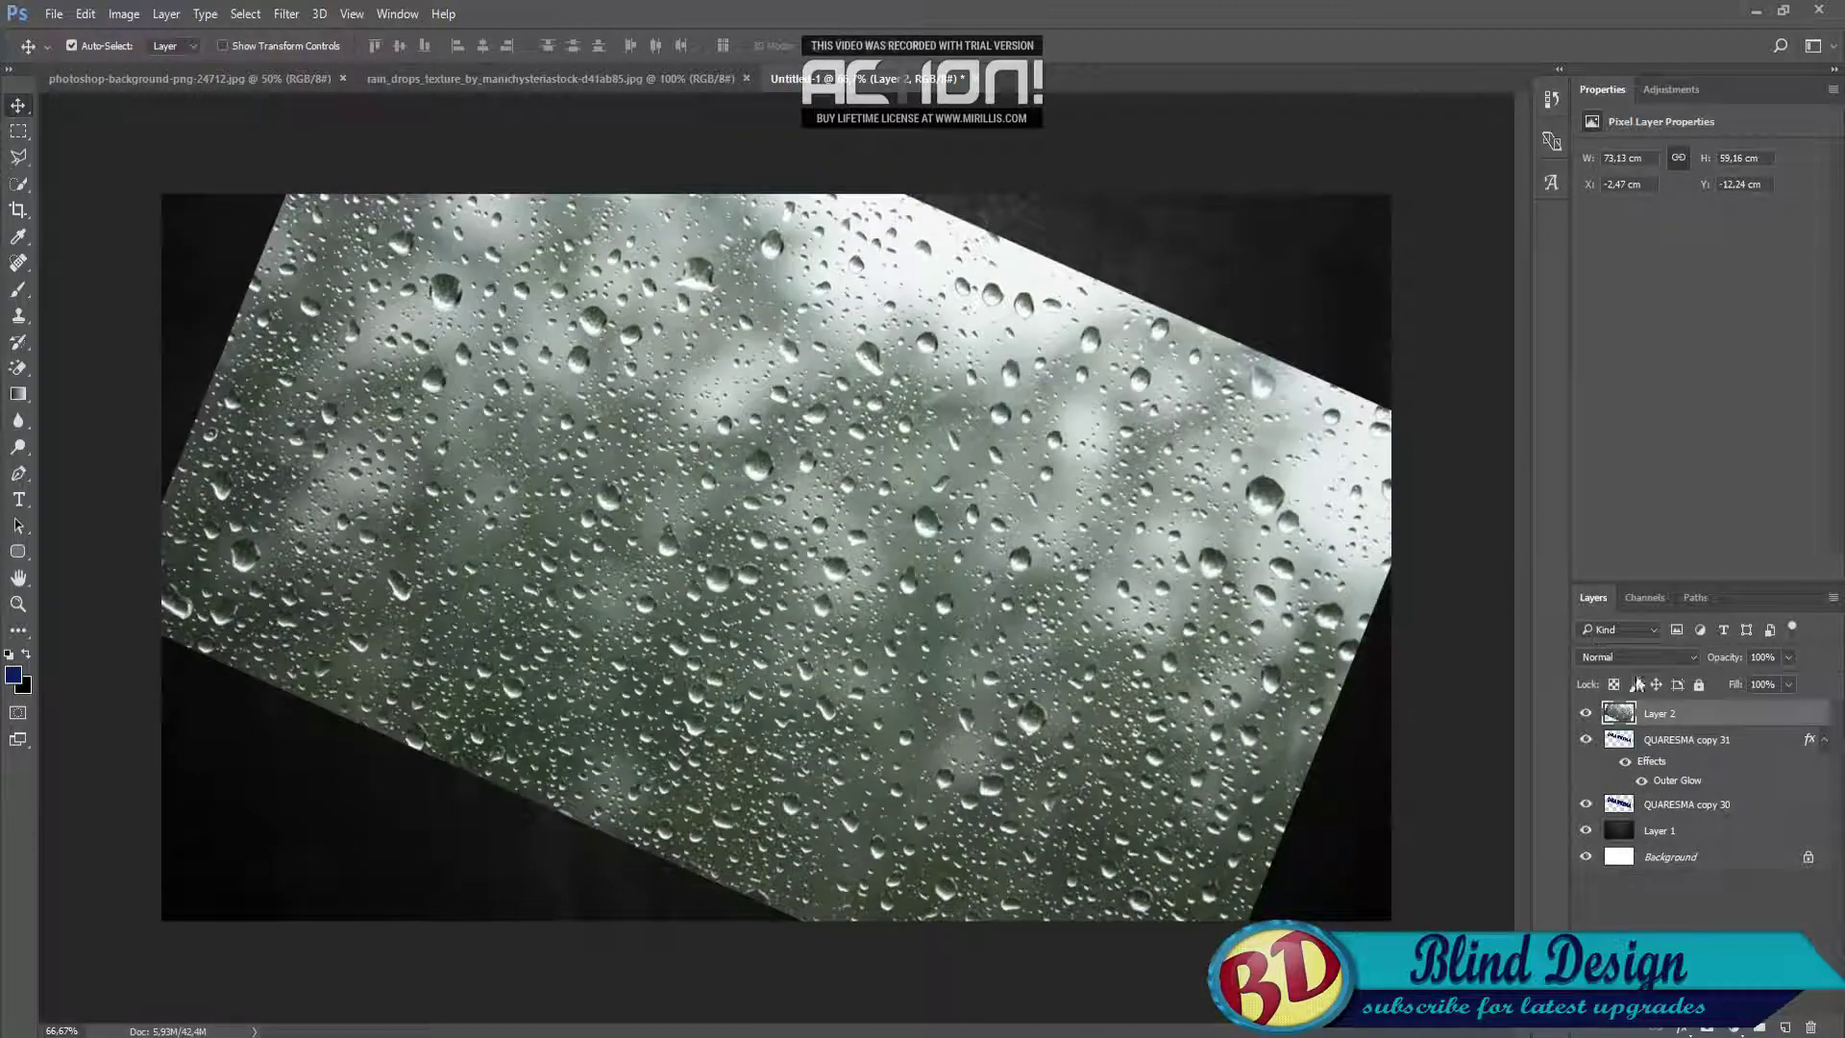
Clip the raindrop texture to the top QUARESMA text and set it to Hard Light.
{"action": "right_click", "coordinate": [1684, 716]}
{"action": "left_click", "coordinate": [1269, 588]}
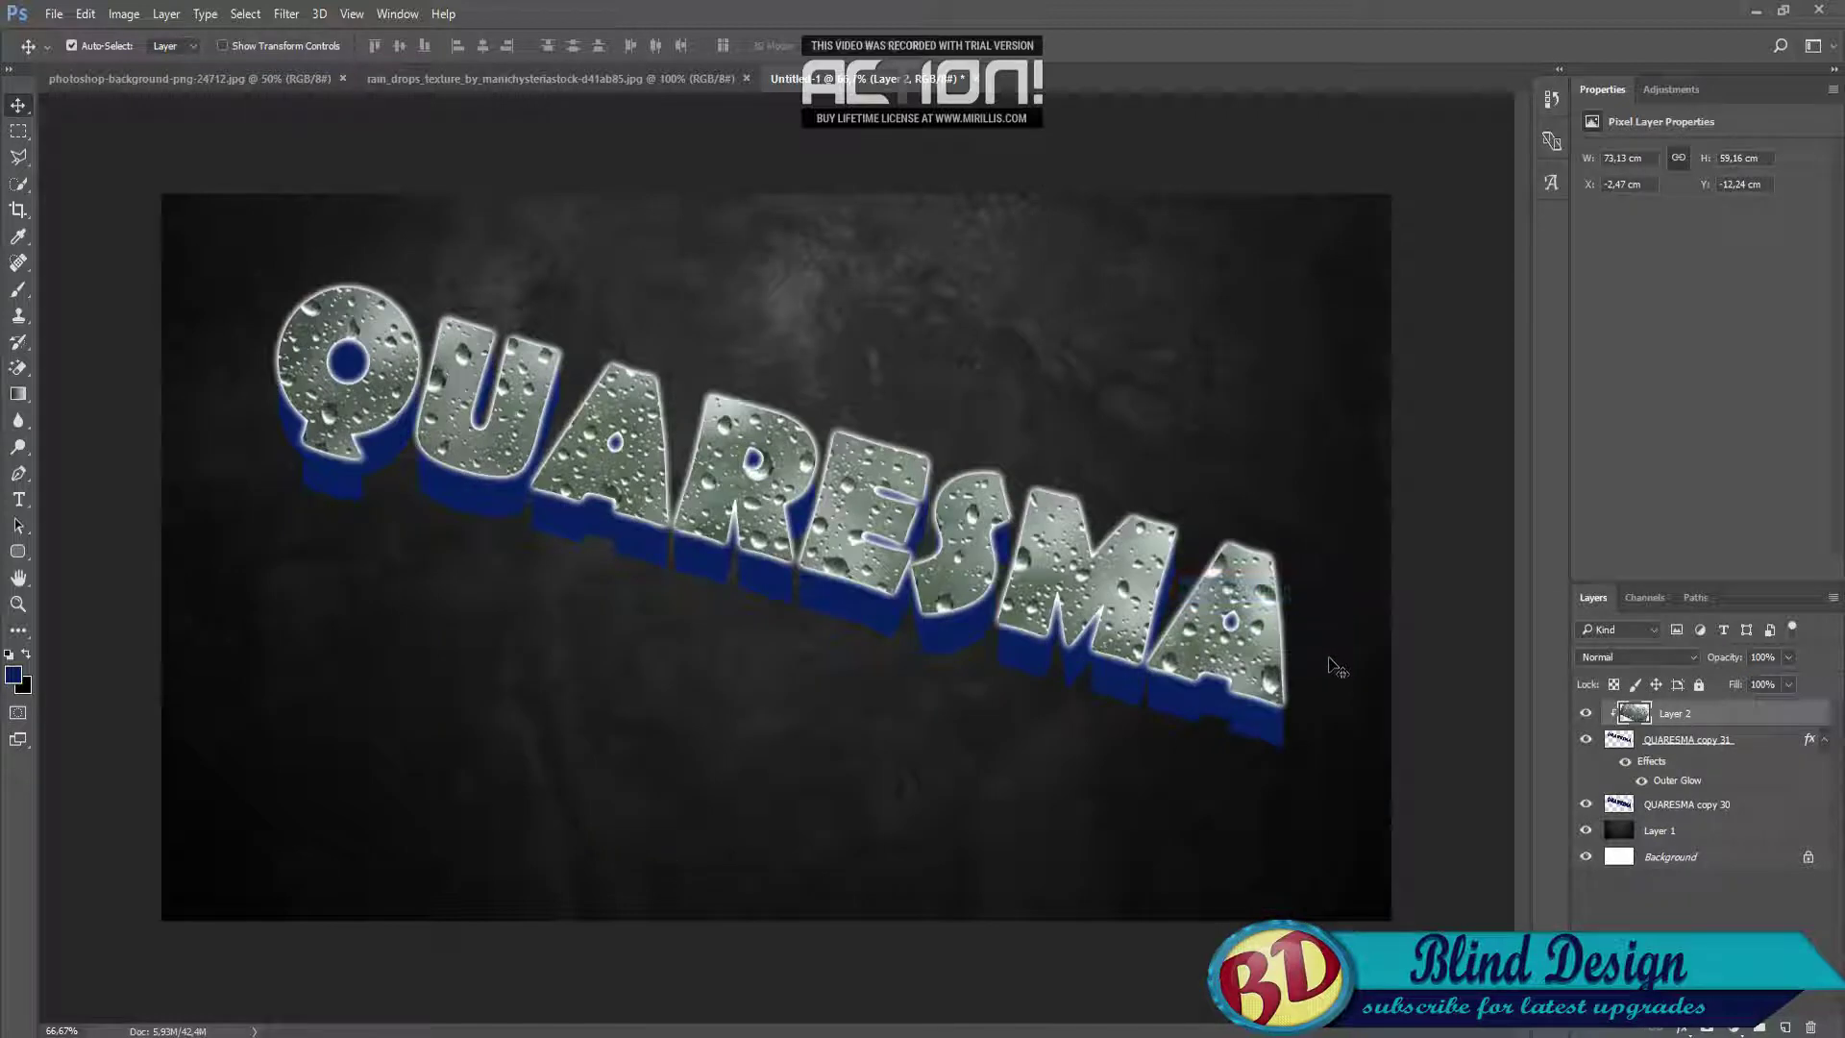
{"action": "left_click", "coordinate": [1595, 657]}
{"action": "left_click", "coordinate": [1613, 688]}
{"action": "key", "text": "Down"}
{"action": "key", "text": "Down"}
{"action": "key", "text": "Down"}
{"action": "key", "text": "Down"}
{"action": "key", "text": "Down"}
{"action": "key", "text": "Down"}
{"action": "key", "text": "Down"}
{"action": "key", "text": "Down"}
{"action": "key", "text": "Down"}
{"action": "key", "text": "Down"}
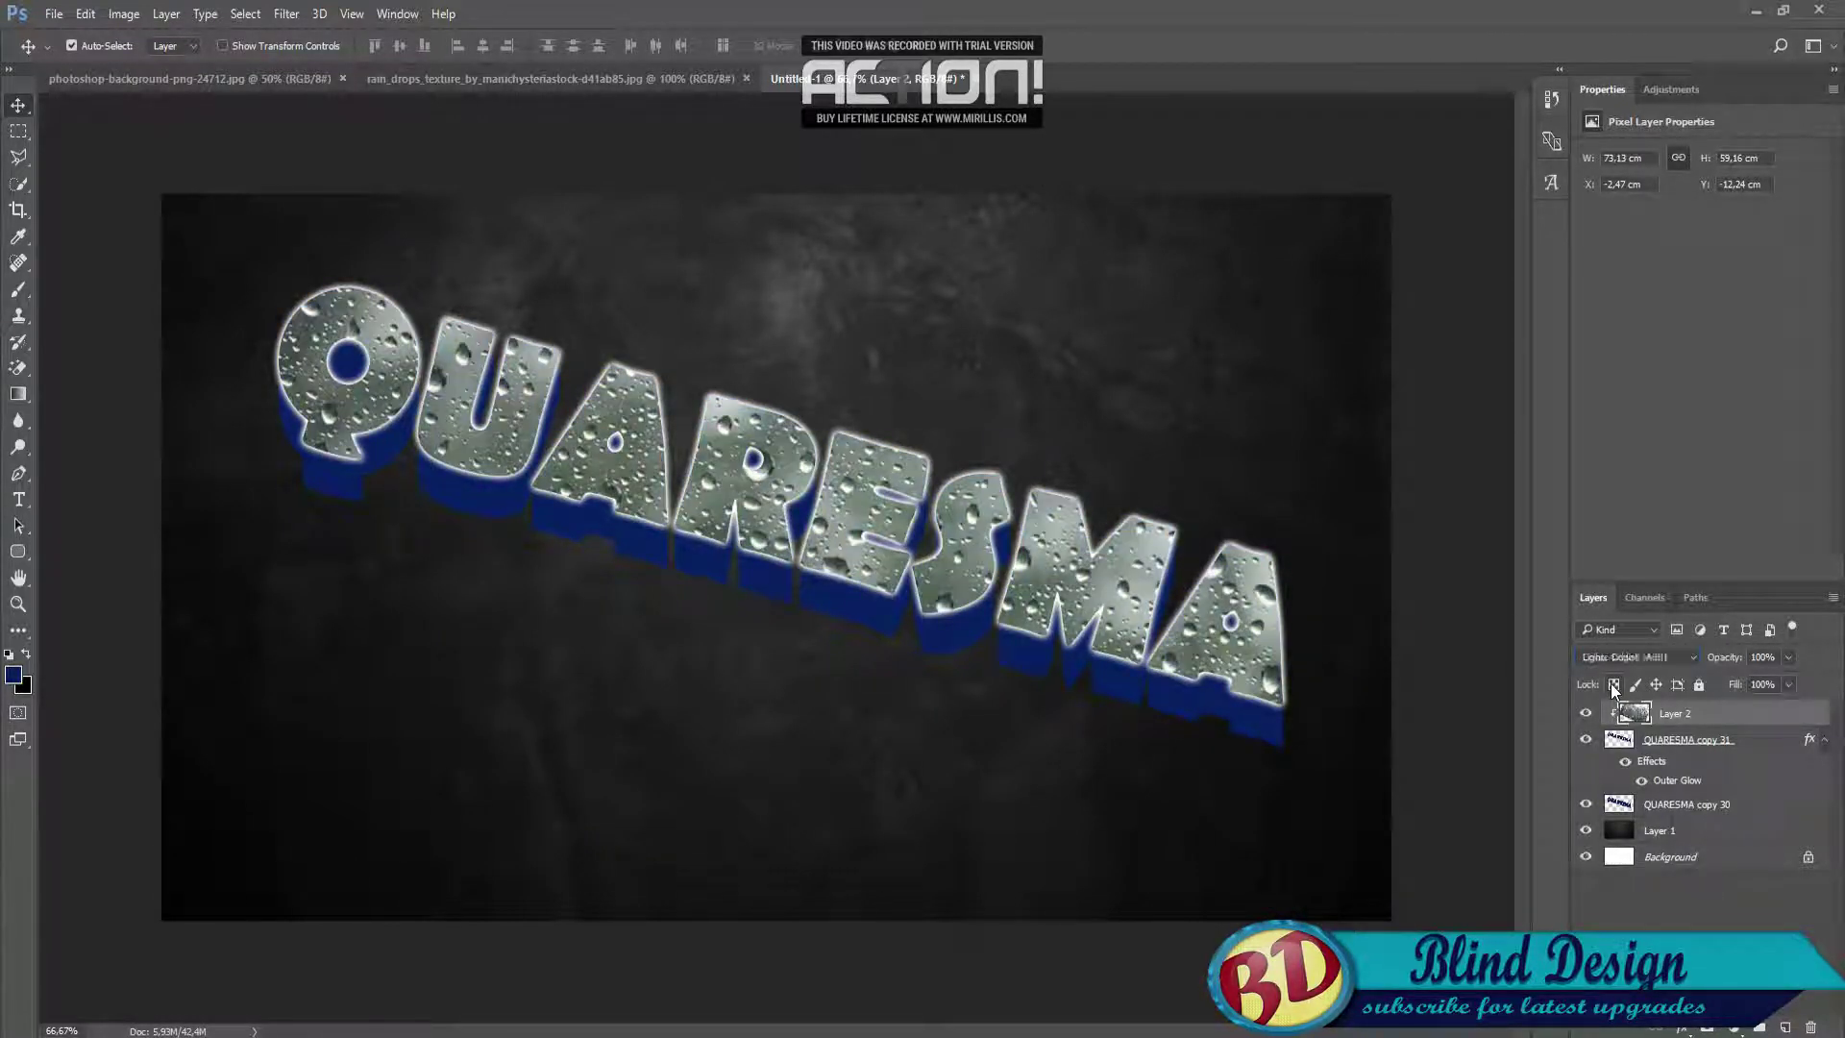
{"action": "key", "text": "Up"}
{"action": "key", "text": "Up"}
{"action": "key", "text": "Down"}
{"action": "key", "text": "Down"}
{"action": "key", "text": "Down"}
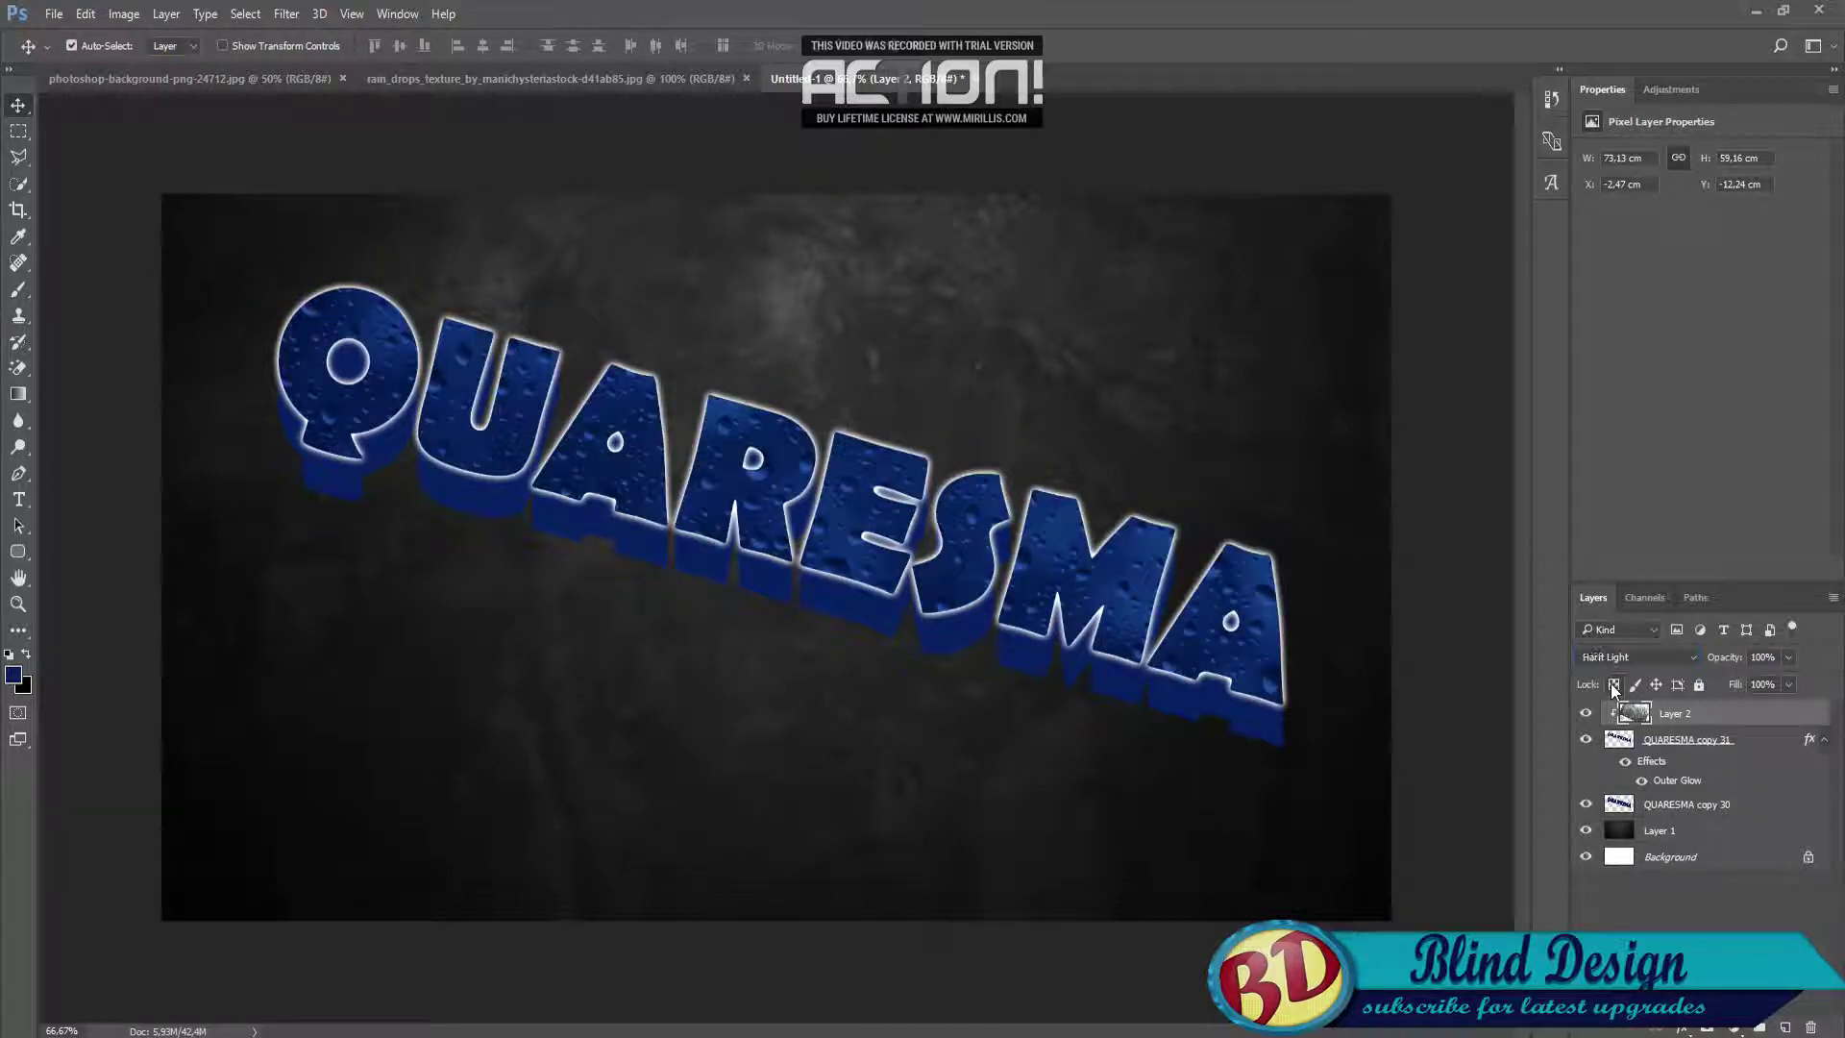
{"action": "key", "text": "Down"}
{"action": "key", "text": "Down"}
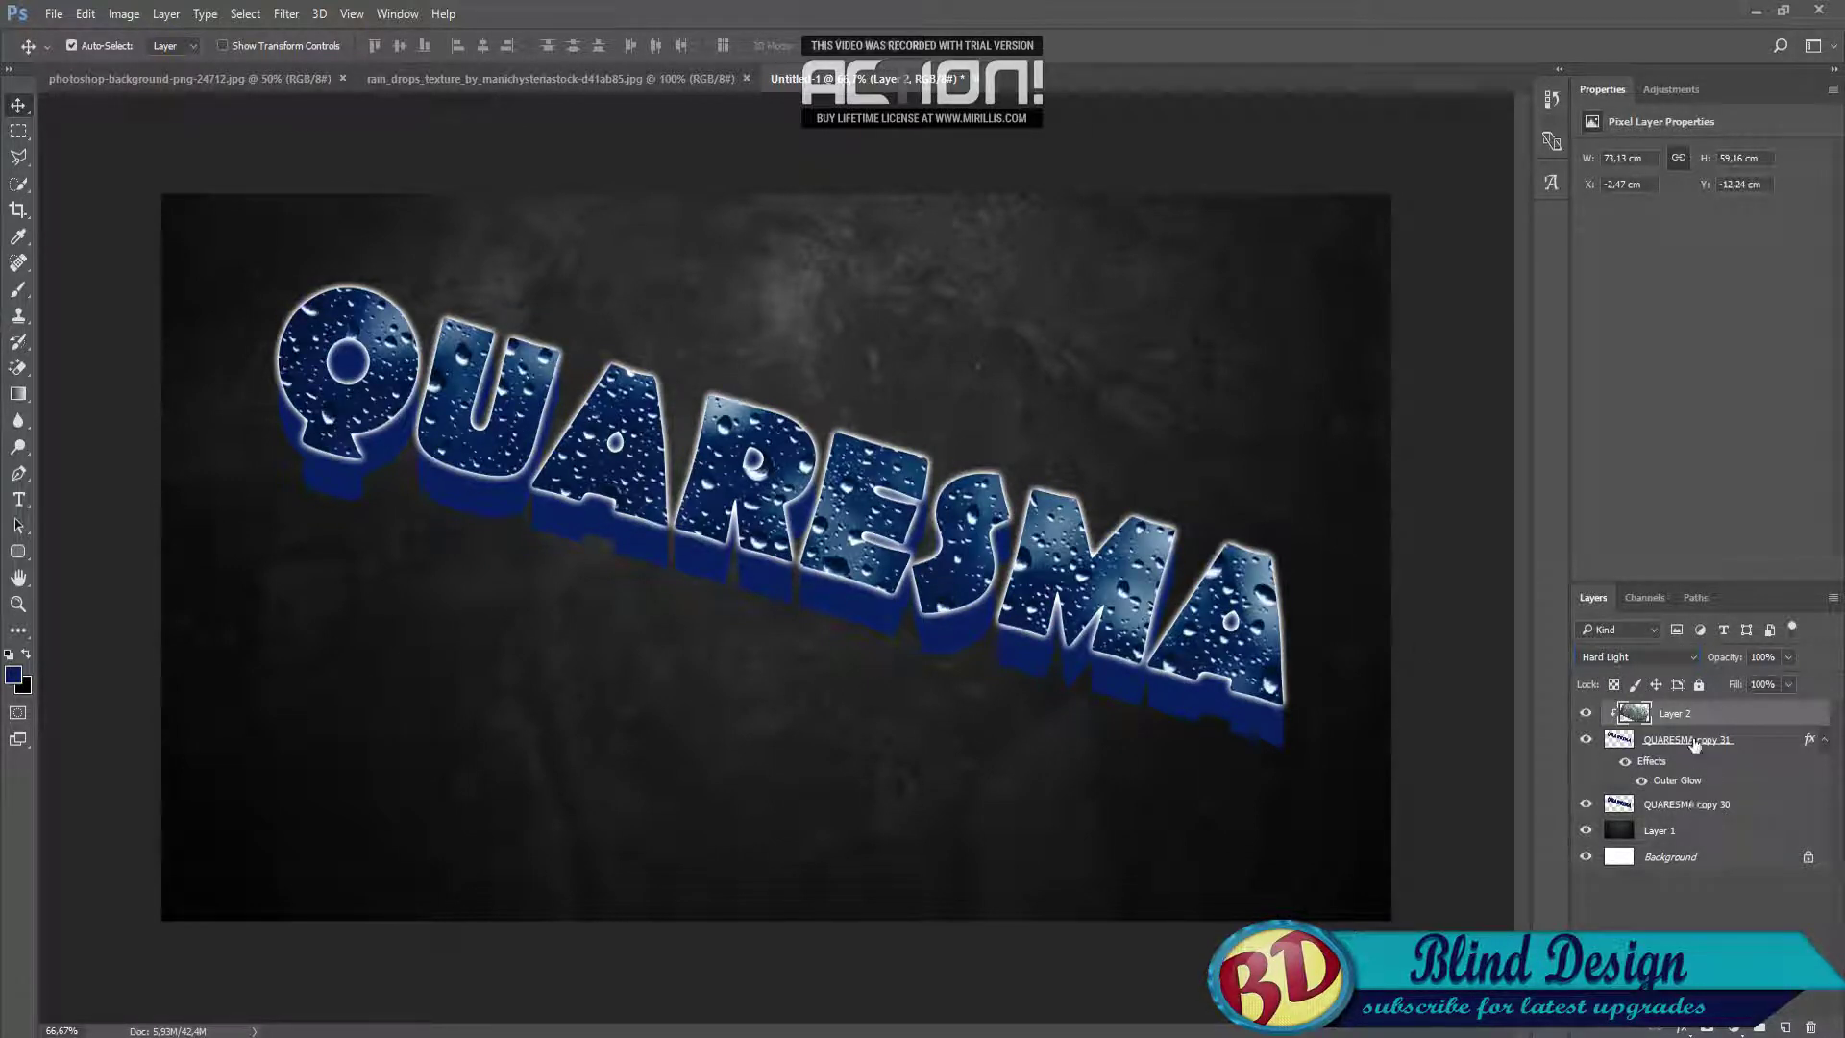
Duplicate the raindrop texture, place it above QUARESMA copy 30, and clip it there.
{"action": "key", "text": "ctrl+j"}
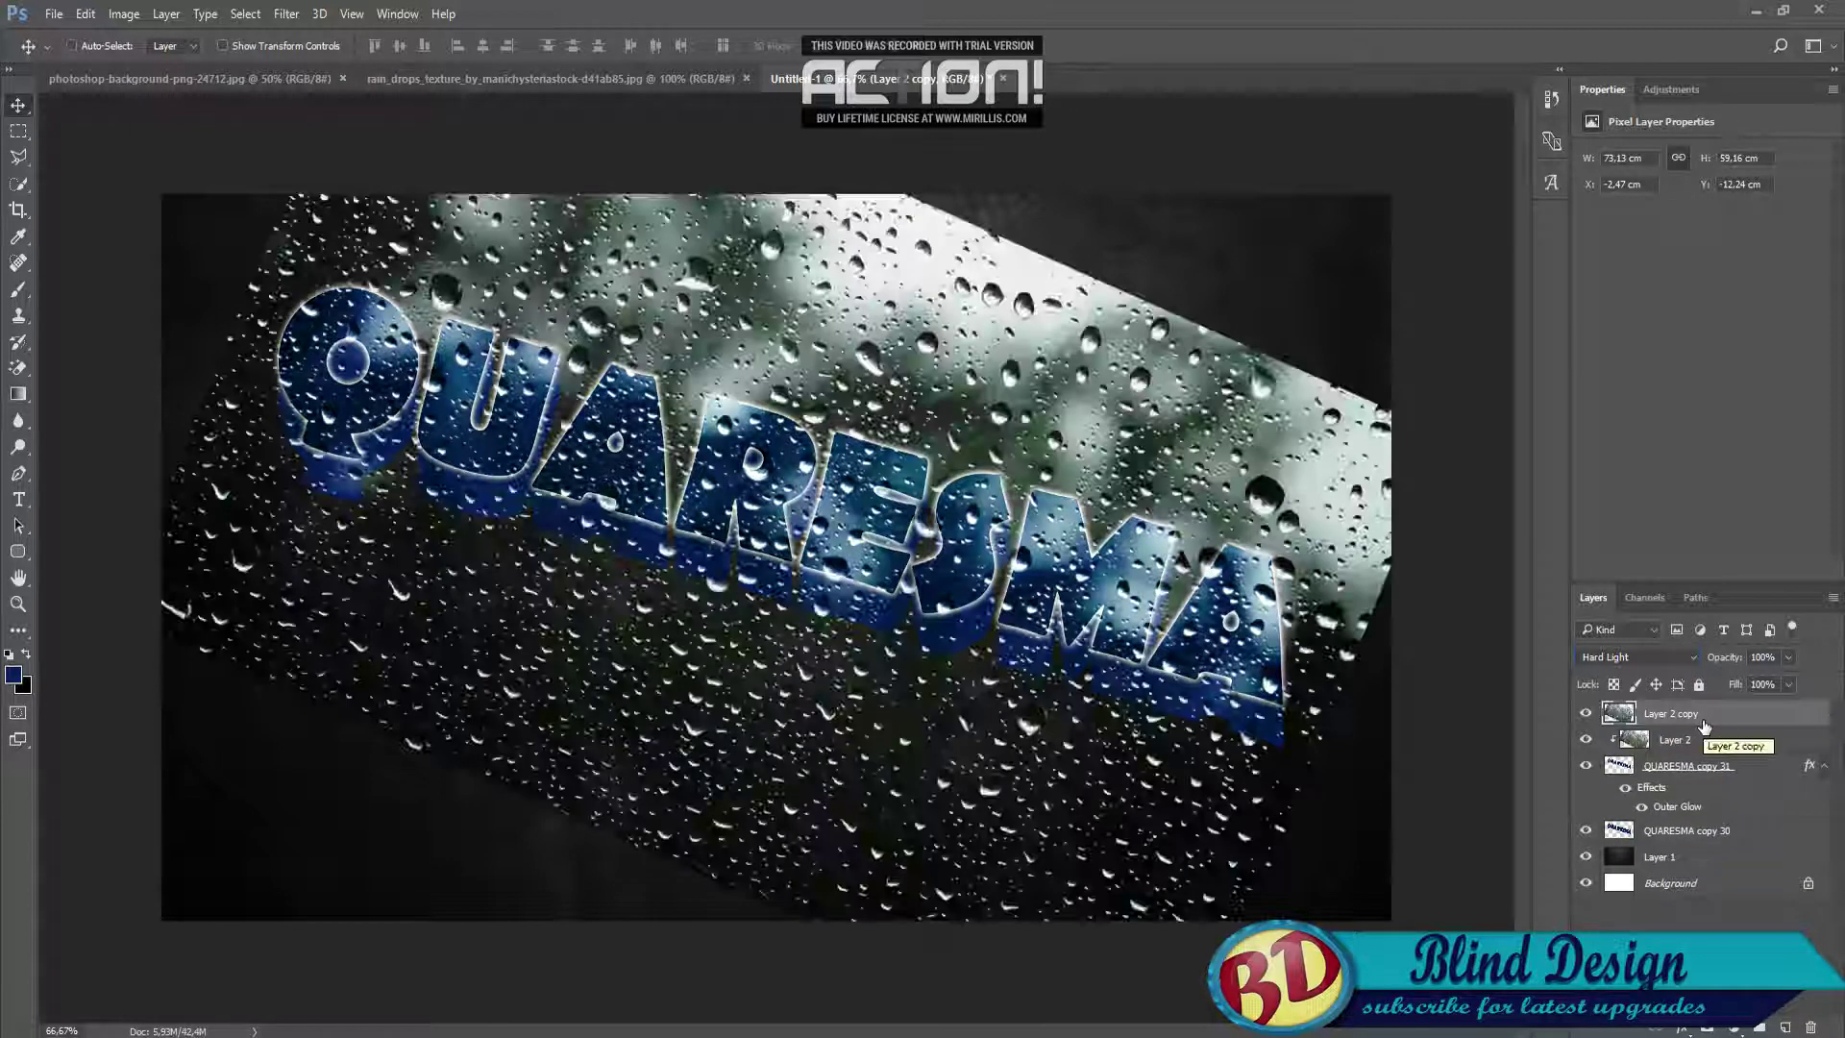
{"action": "left_click_drag", "start_coordinate": [1705, 719], "coordinate": [1736, 804]}
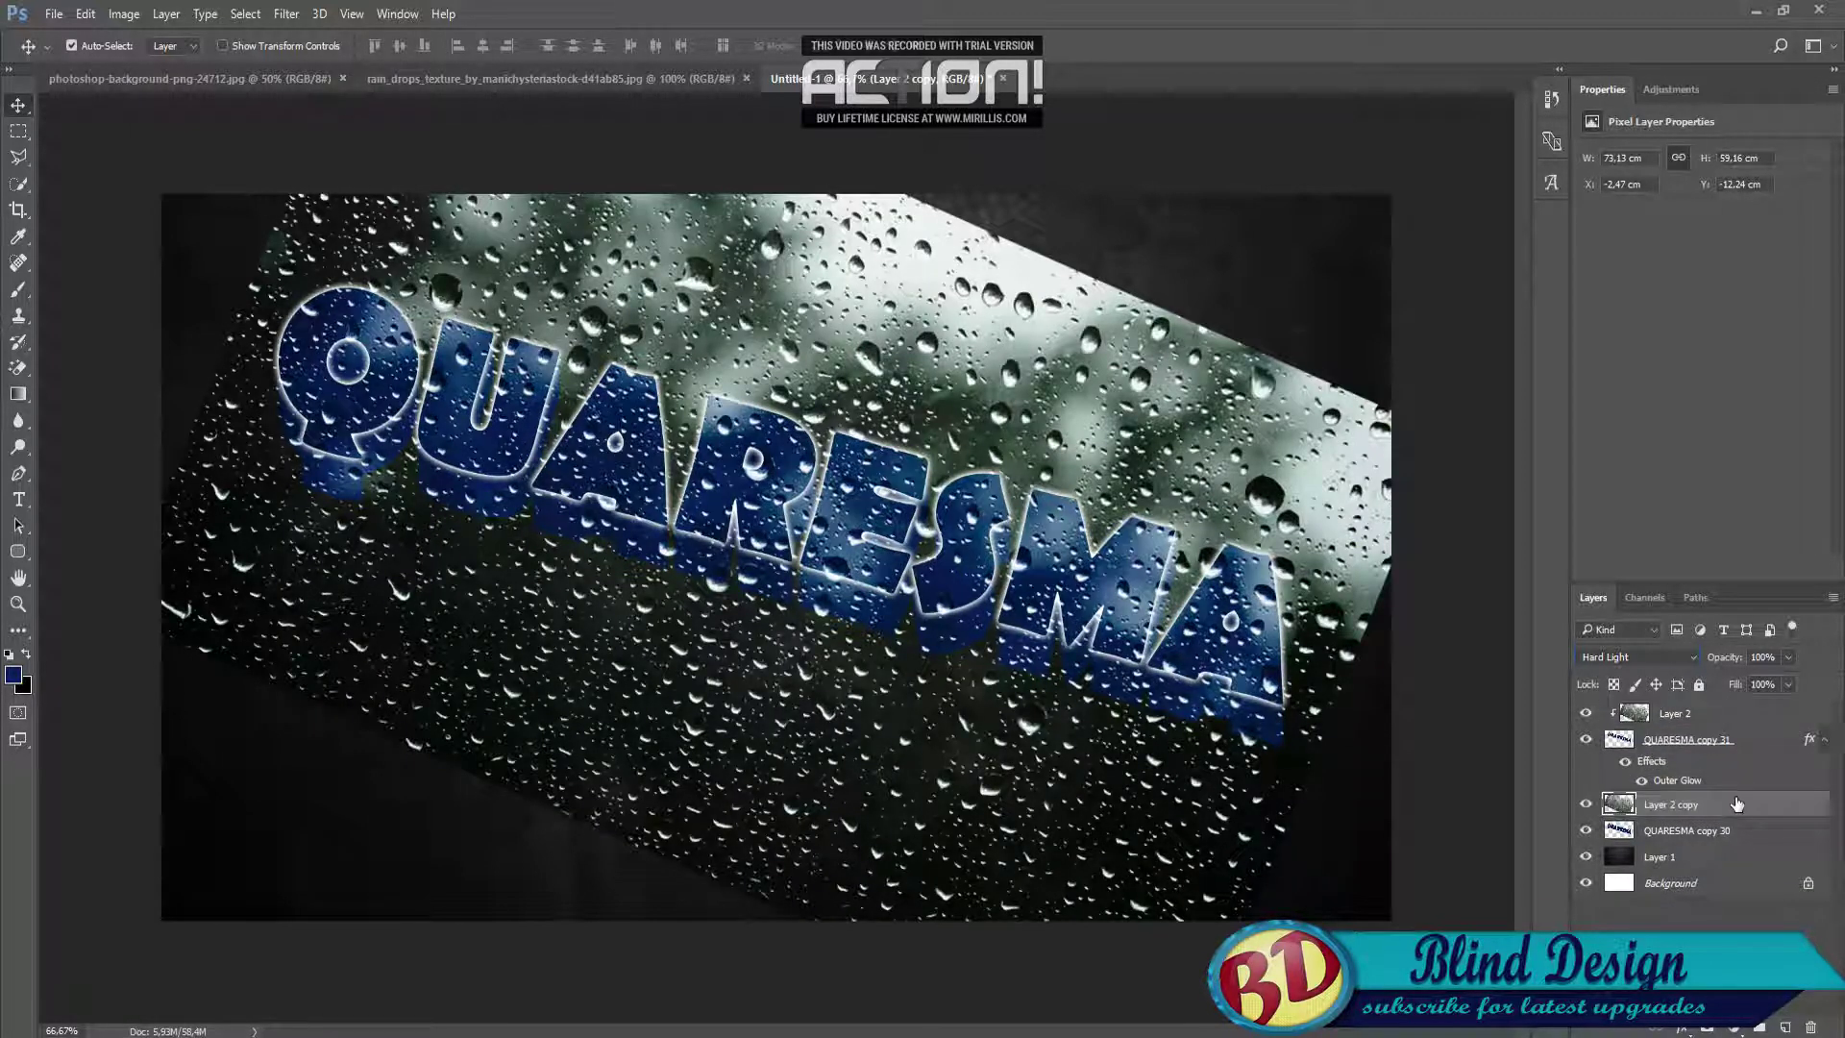
{"action": "right_click", "coordinate": [1665, 812]}
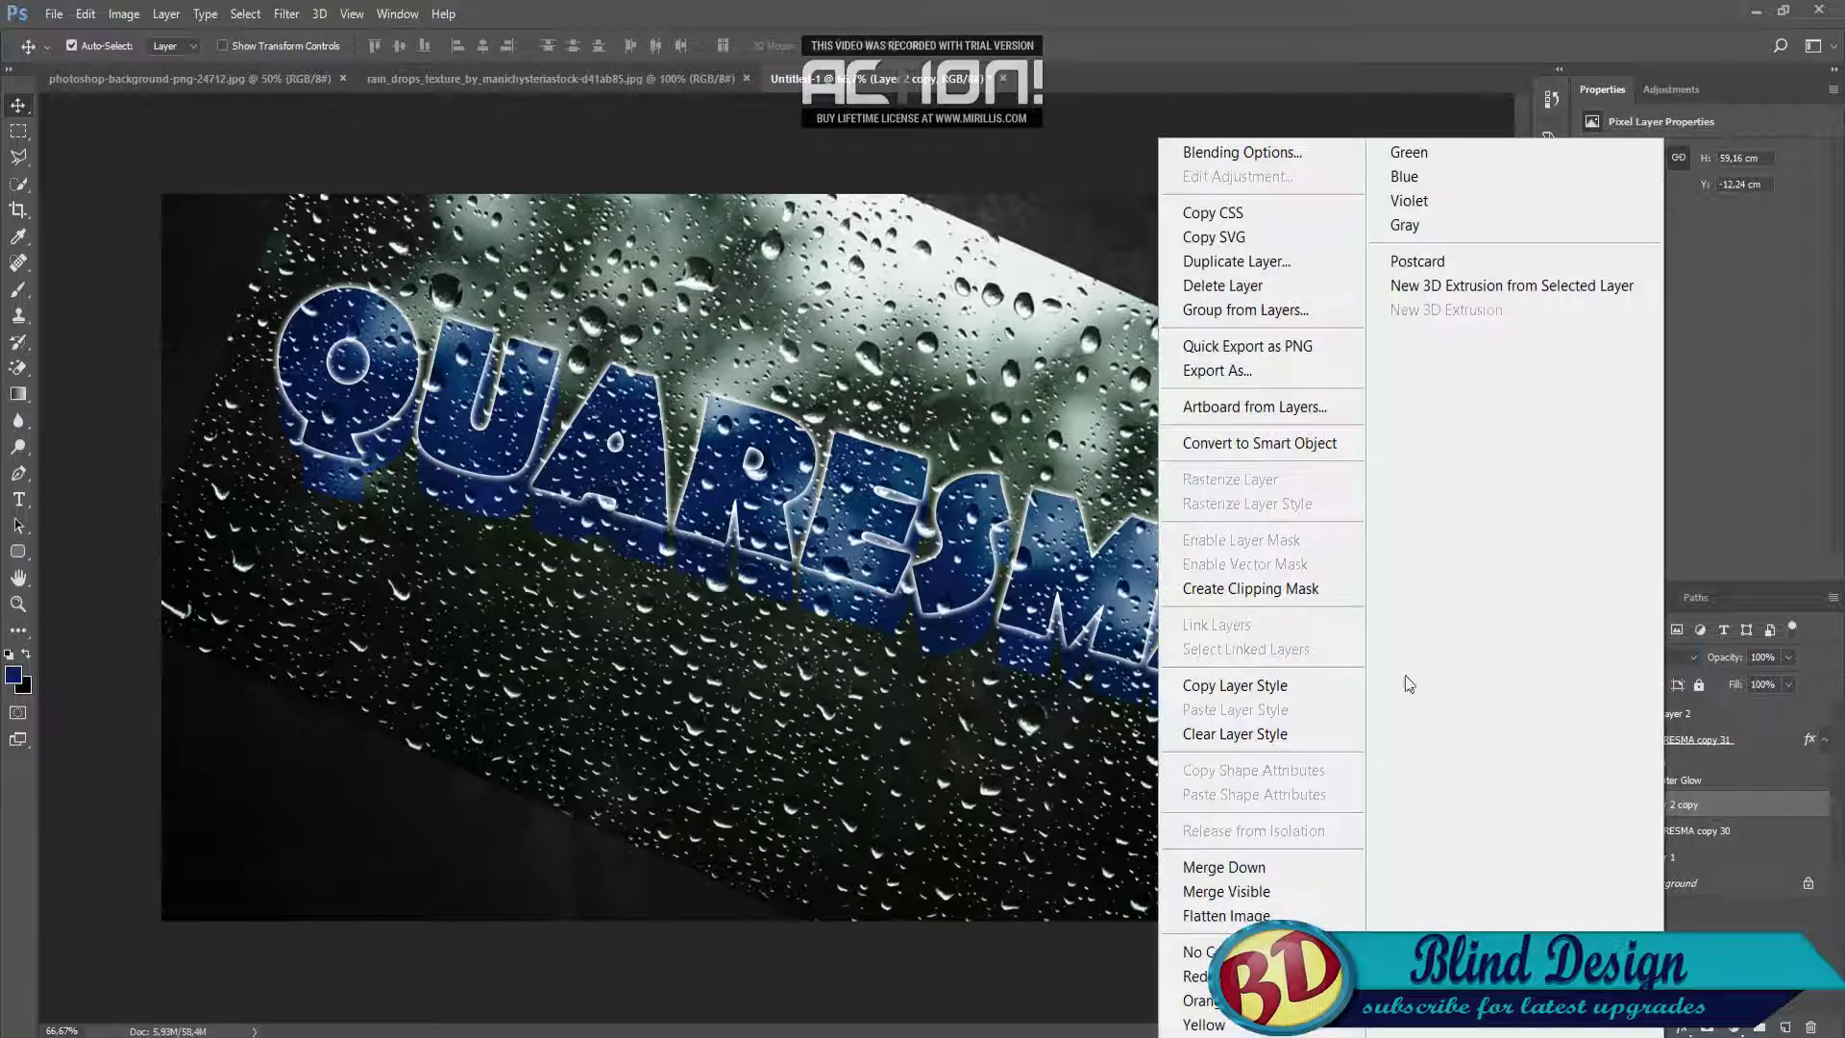
{"action": "left_click", "coordinate": [1353, 601]}
Set the texture copy's blend mode to Soft Light.
{"action": "left_click", "coordinate": [1634, 657]}
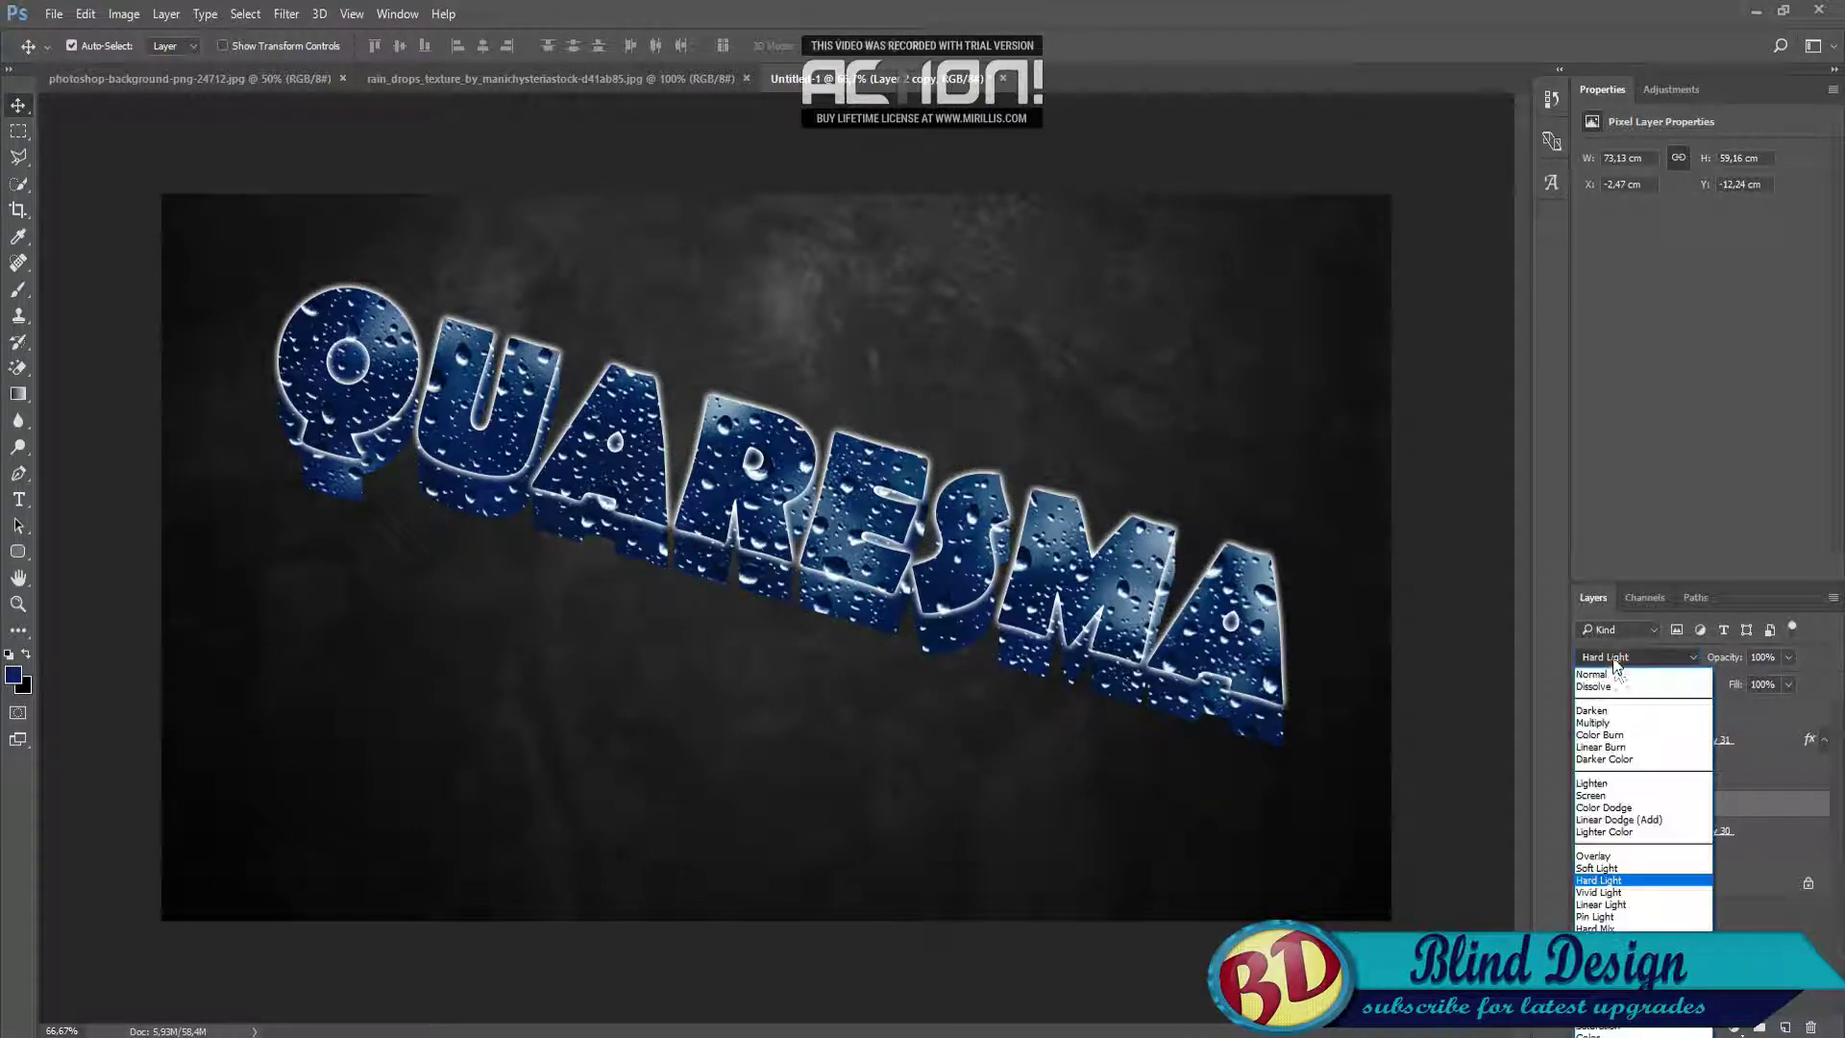
{"action": "key", "text": "Down"}
{"action": "key", "text": "Down"}
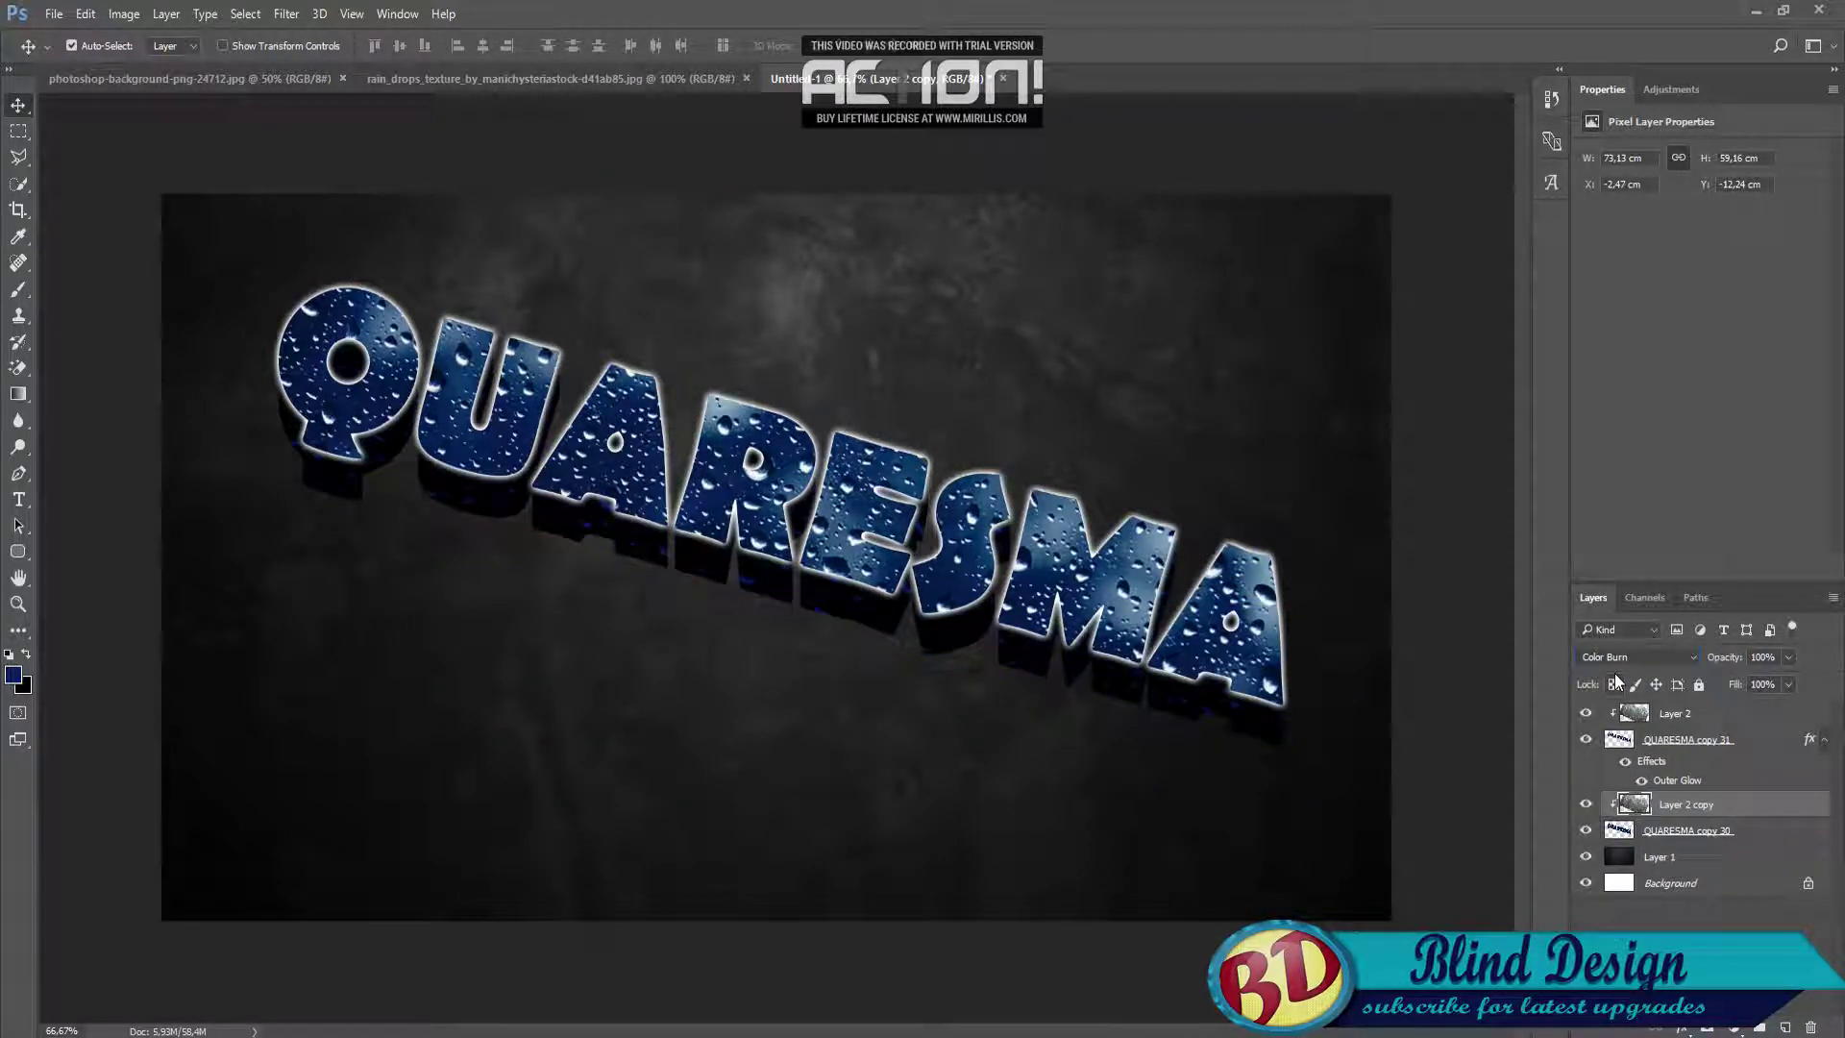
{"action": "key", "text": "Down"}
{"action": "key", "text": "Down"}
{"action": "key", "text": "Down"}
{"action": "key", "text": "Down"}
{"action": "key", "text": "Down"}
{"action": "key", "text": "Down"}
{"action": "key", "text": "Down"}
{"action": "key", "text": "Down"}
{"action": "key", "text": "Down"}
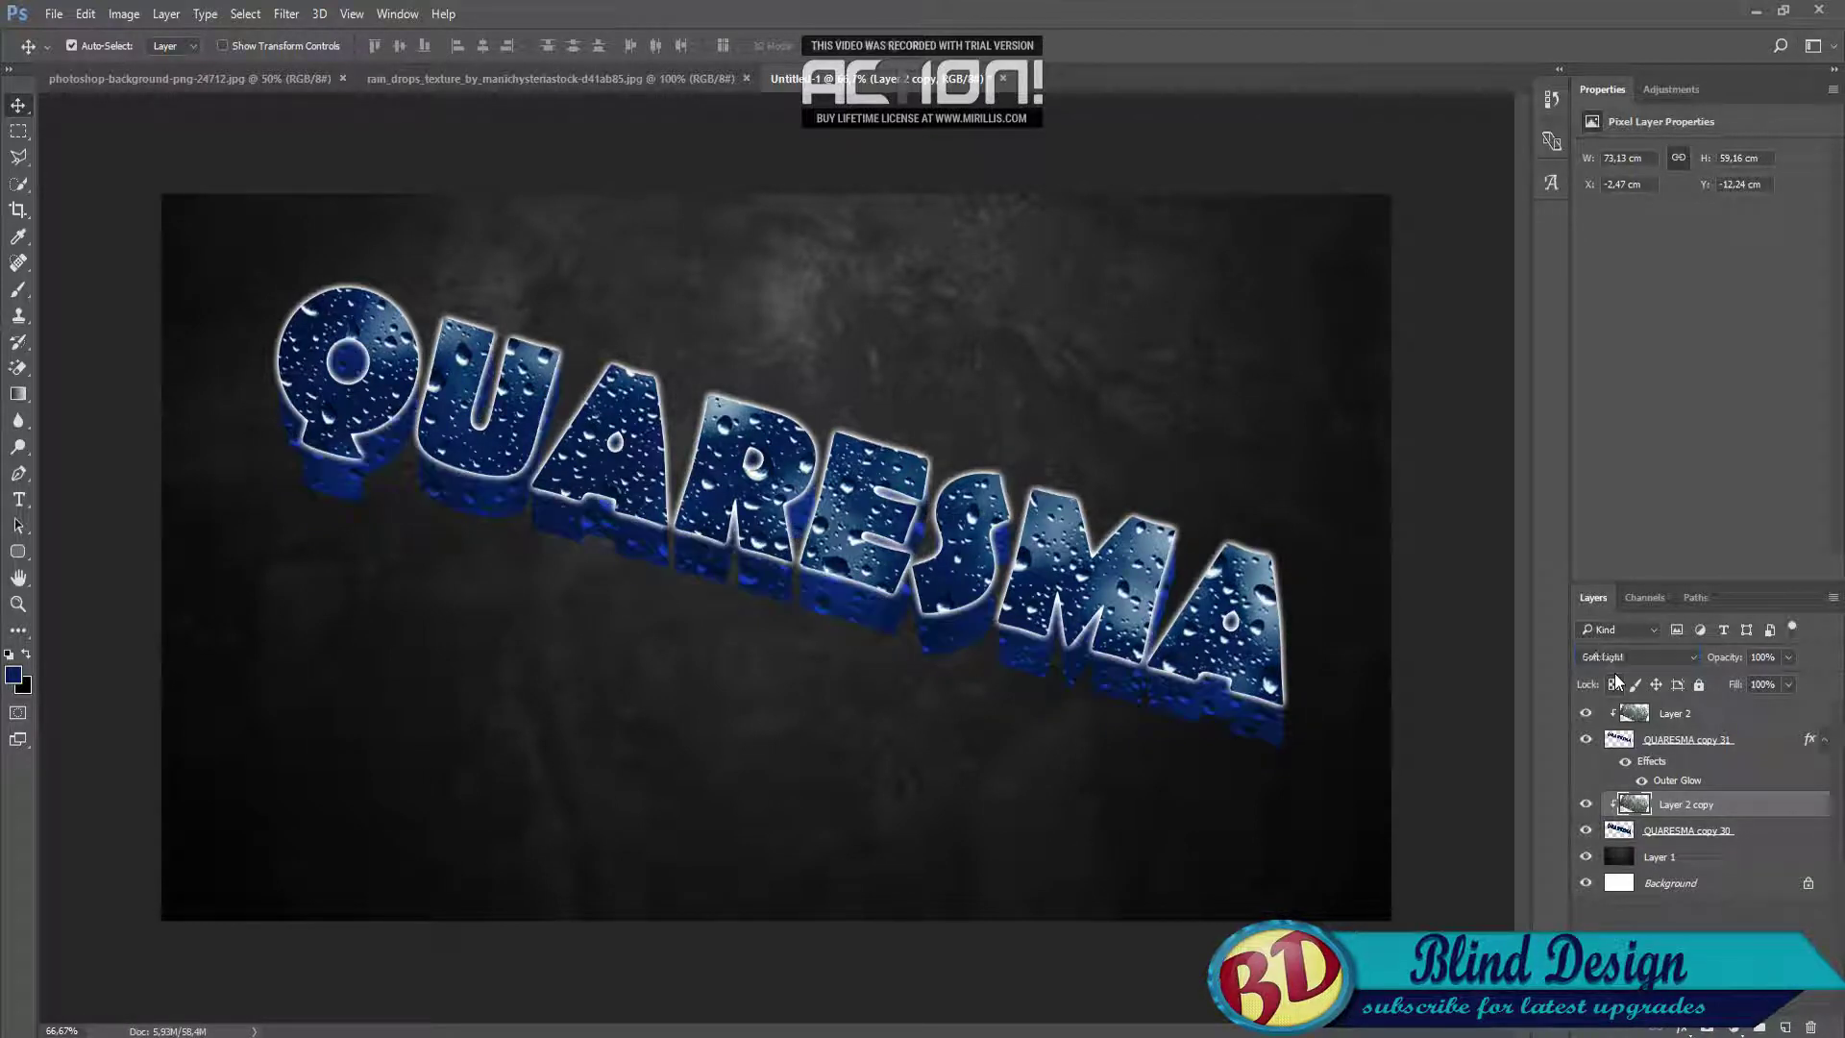
{"action": "key", "text": "Down"}
{"action": "key", "text": "Down"}
{"action": "key", "text": "Down"}
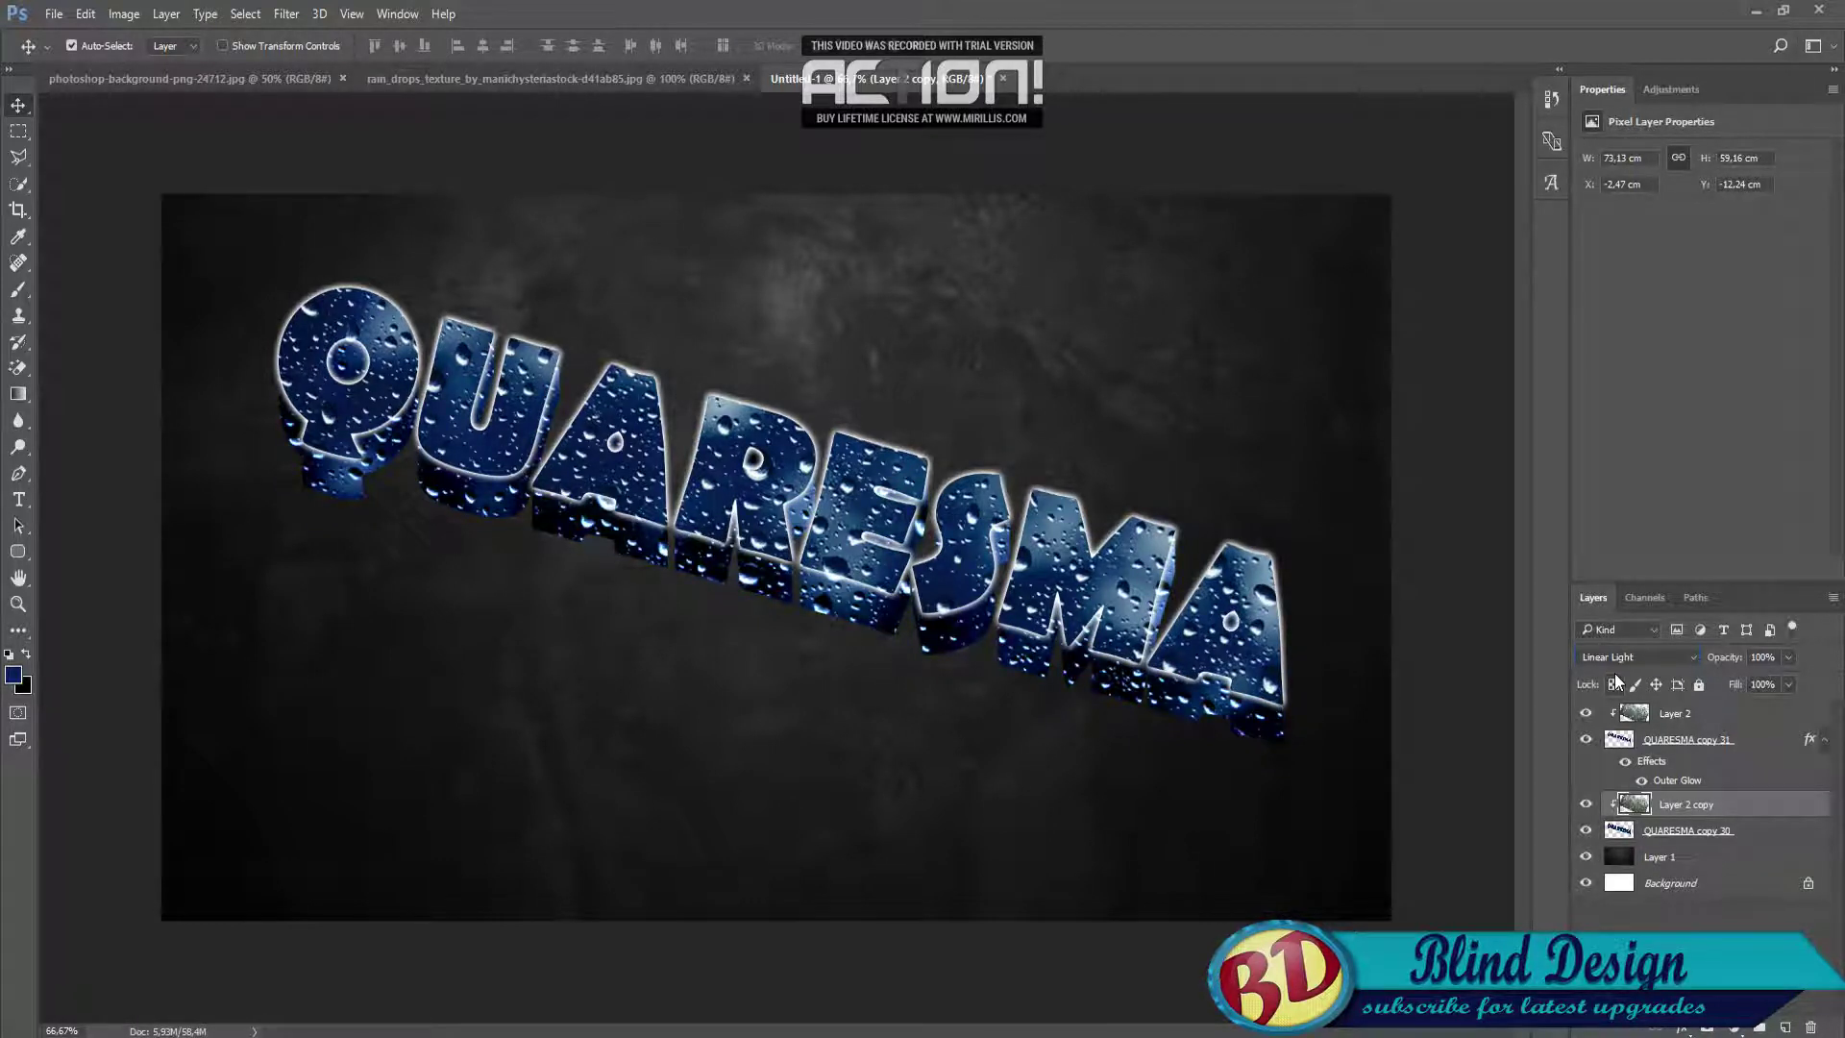
{"action": "key", "text": "Up"}
{"action": "key", "text": "Up"}
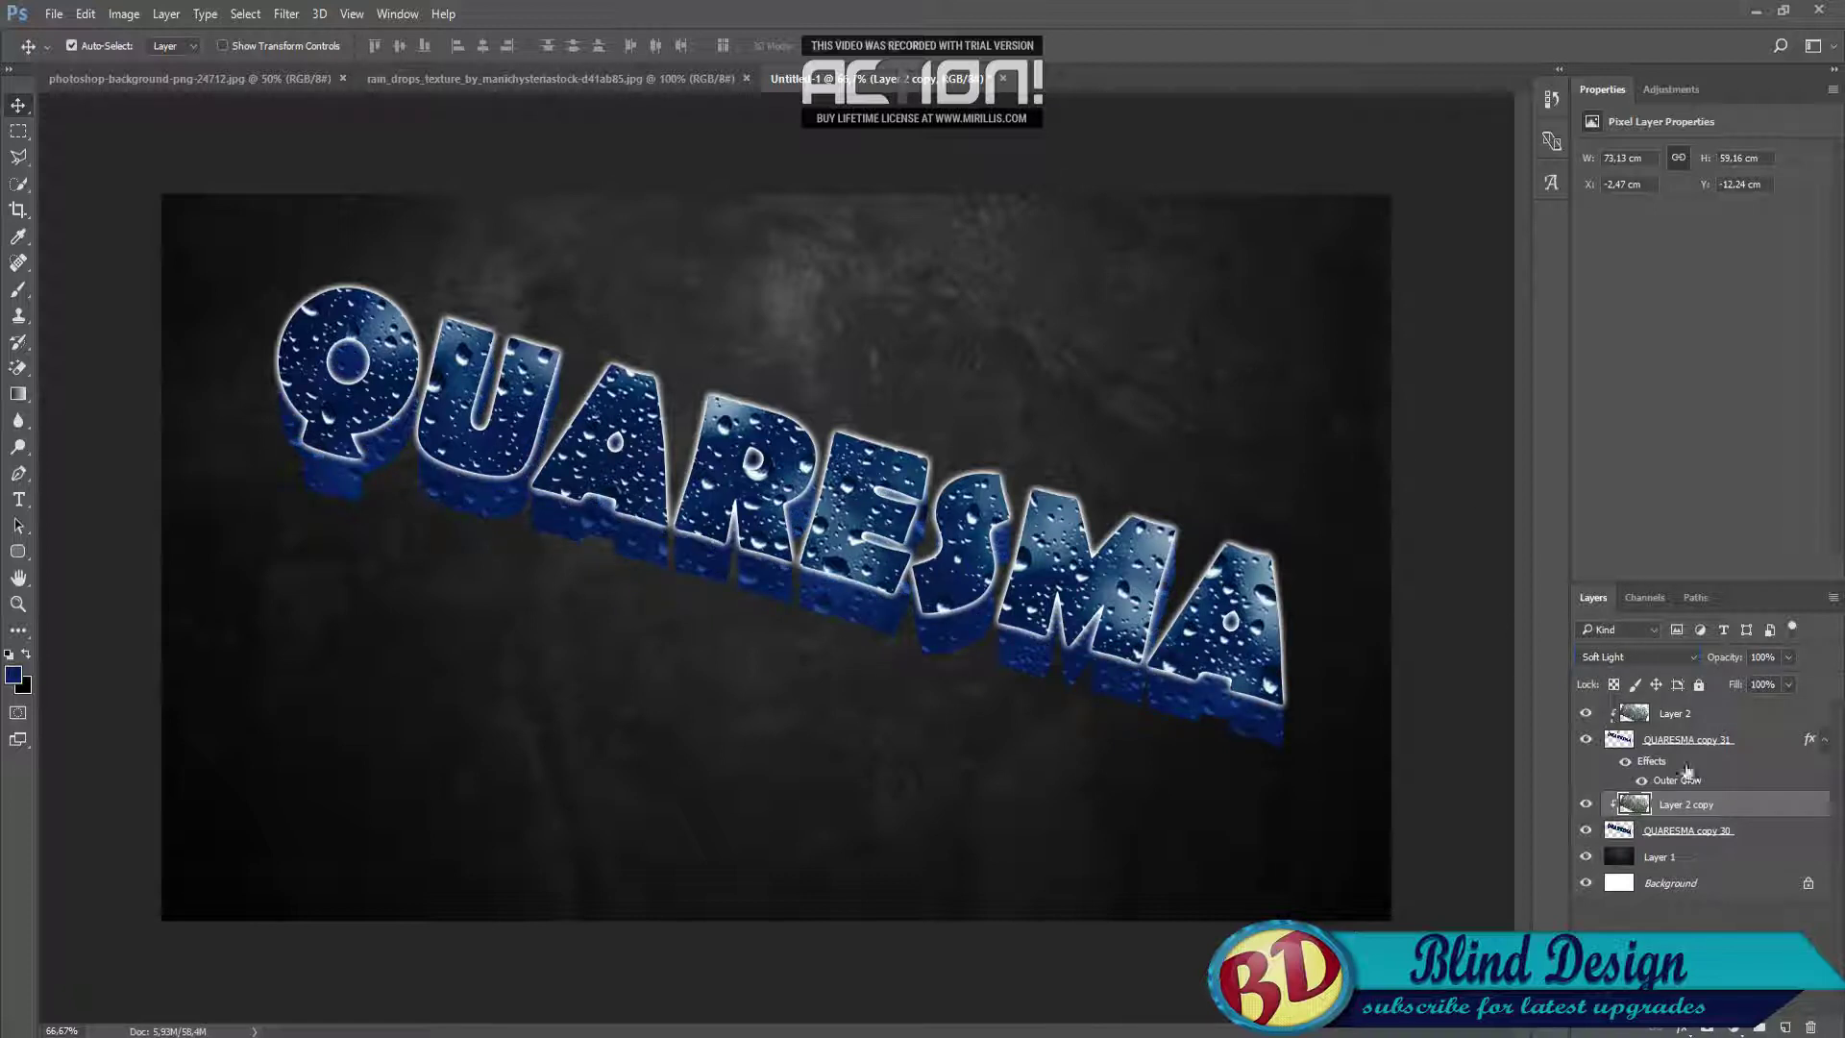
Give QUARESMA copy 30 an outside dark blue (#0b1d45) stroke of about 7 px.
{"action": "double_click", "coordinate": [1711, 838]}
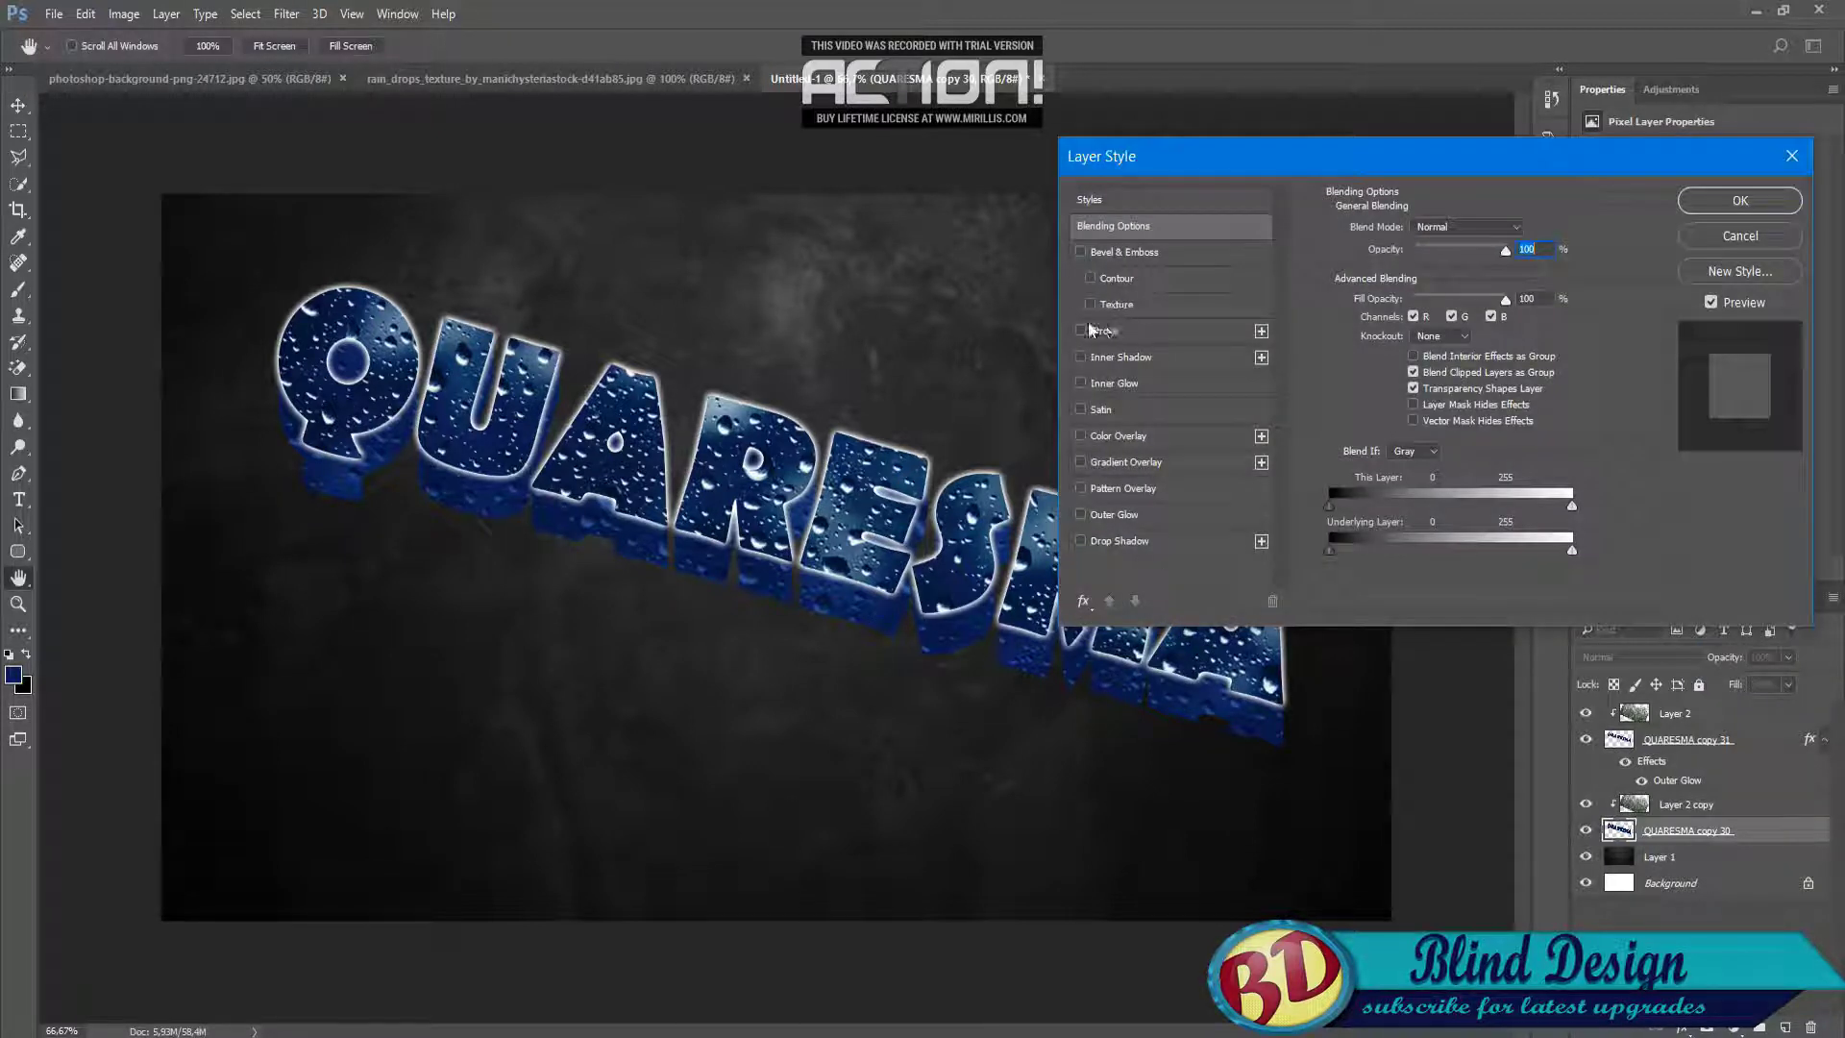
{"action": "left_click", "coordinate": [1091, 330]}
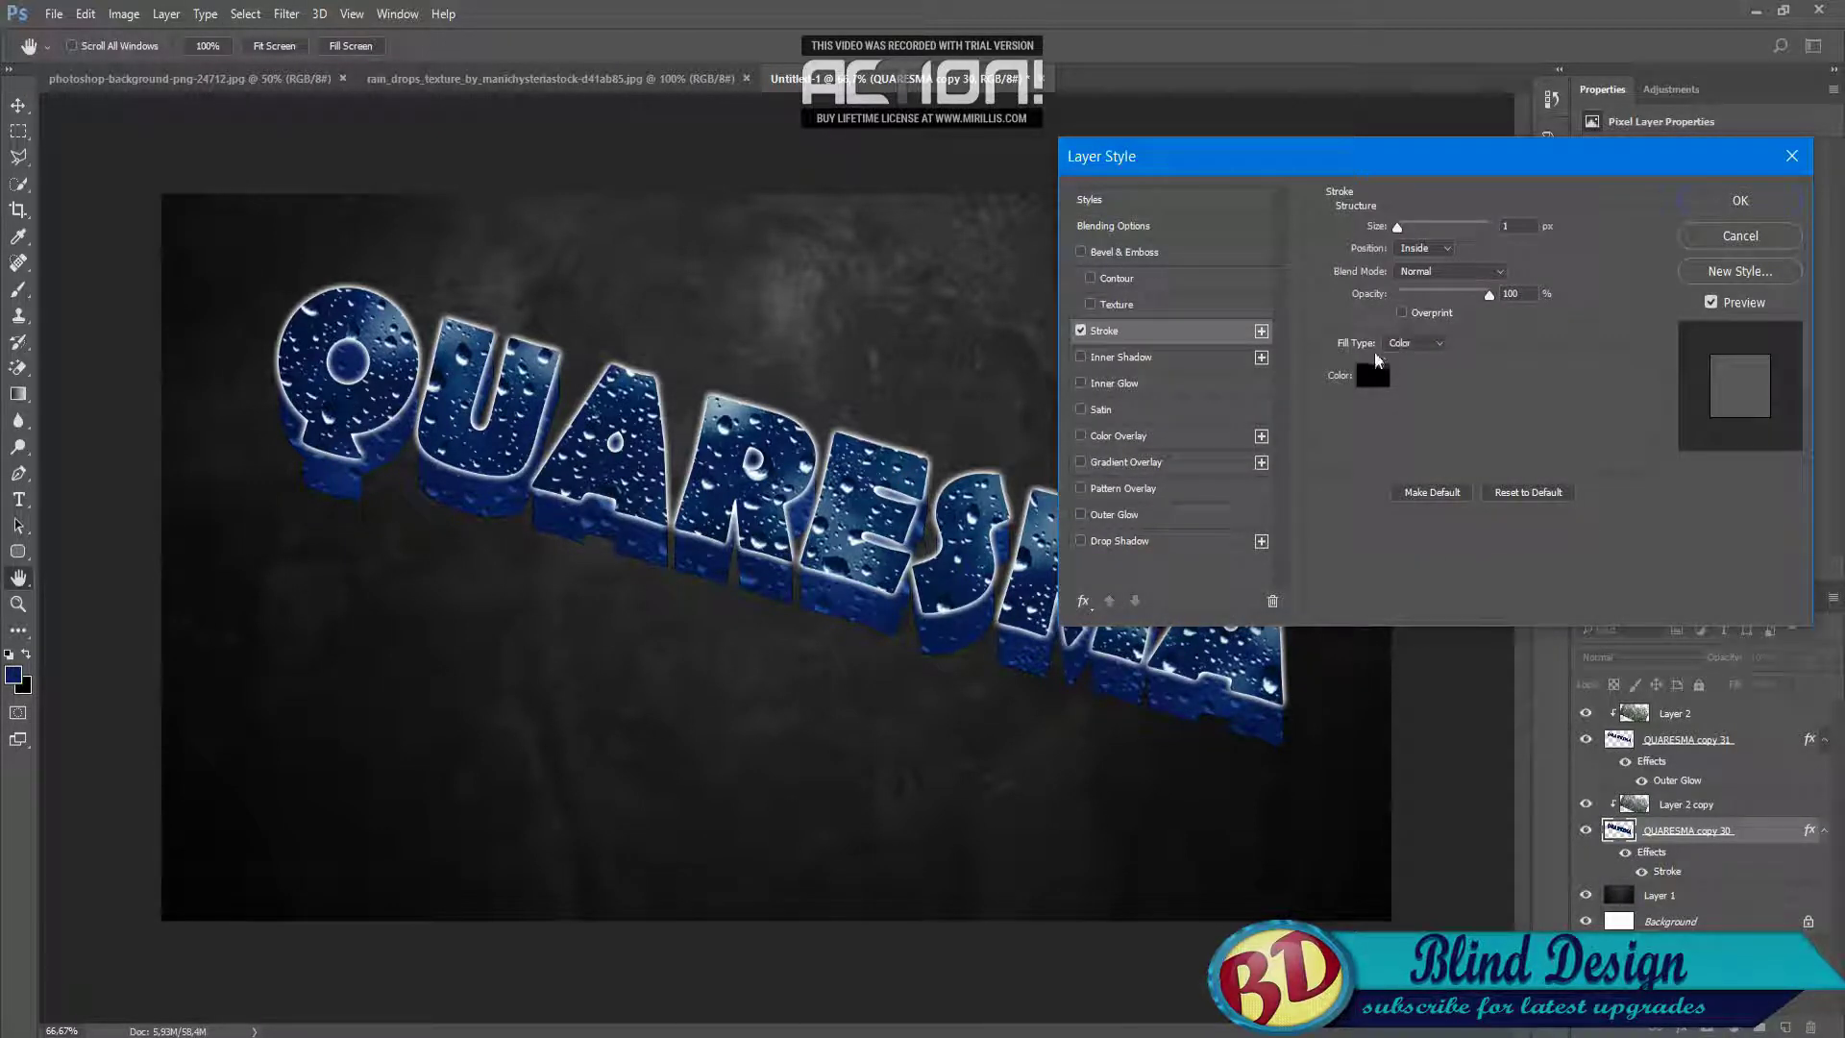
{"action": "left_click_drag", "start_coordinate": [1398, 227], "coordinate": [1401, 232]}
{"action": "left_click", "coordinate": [1423, 249]}
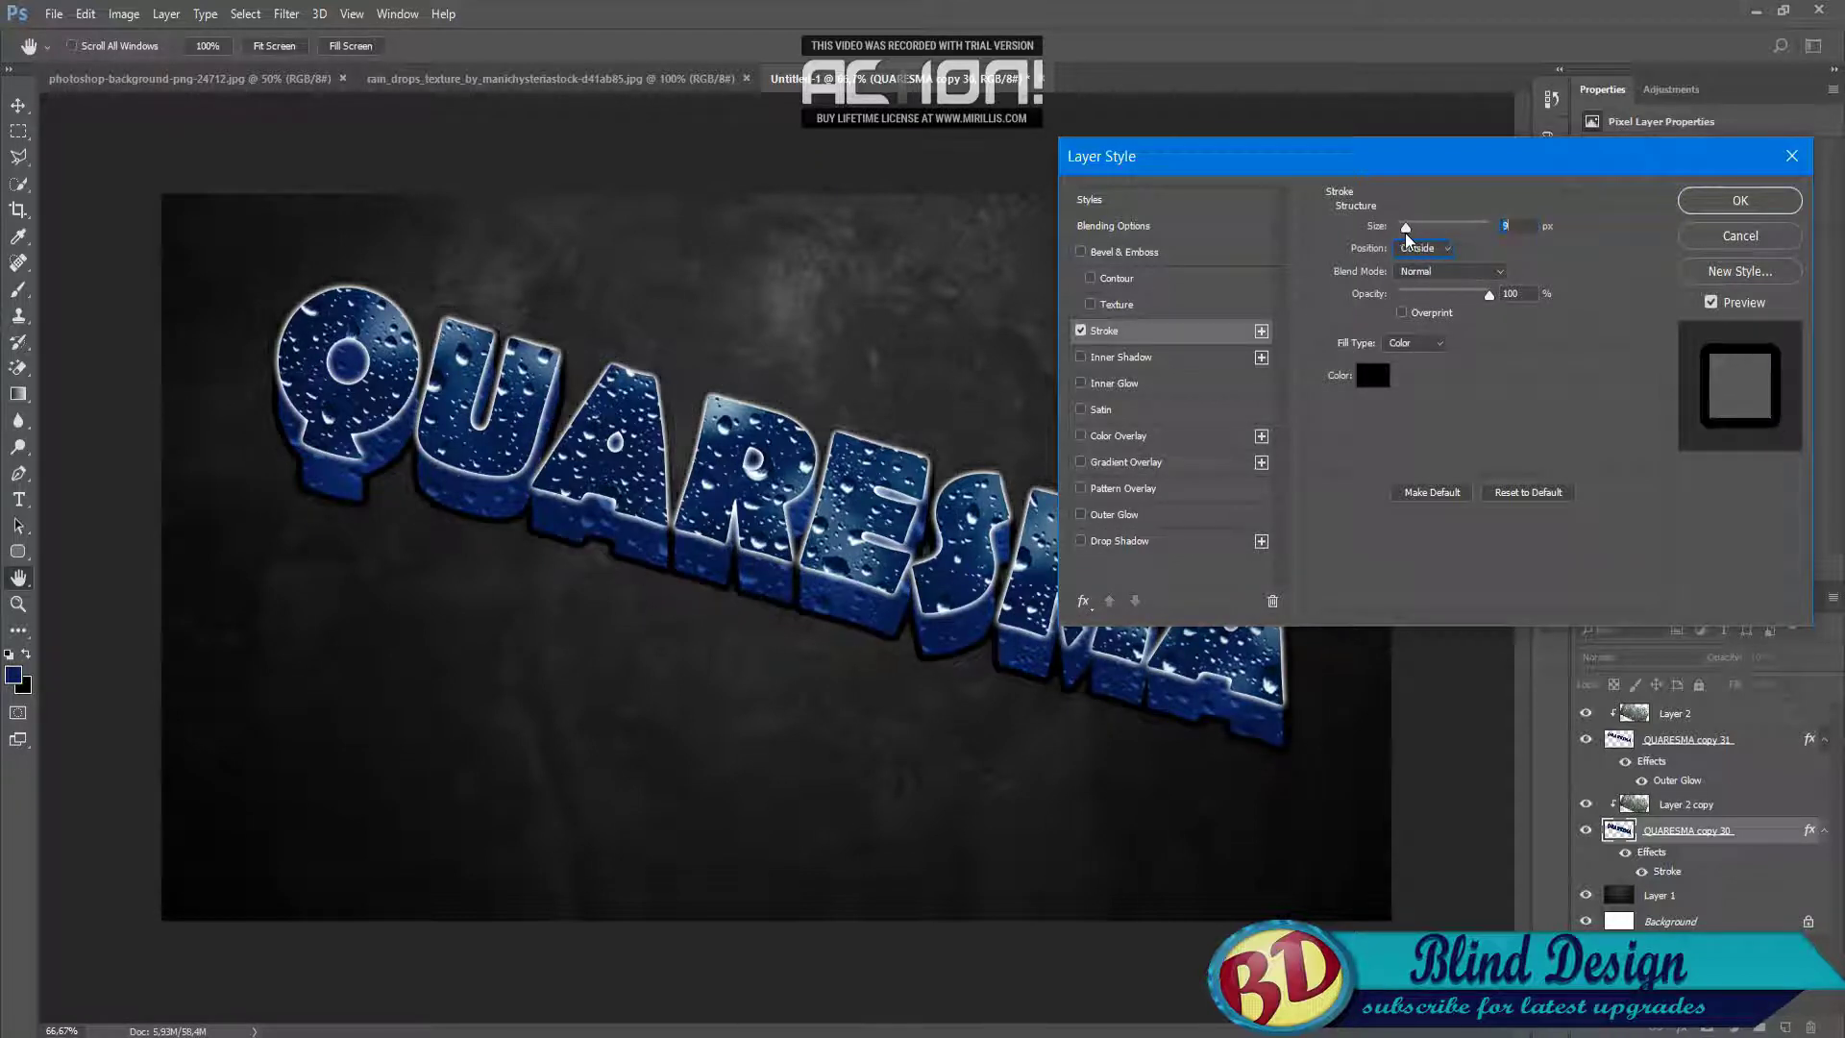
{"action": "left_click", "coordinate": [1372, 374]}
{"action": "type", "text": "ffffff"}
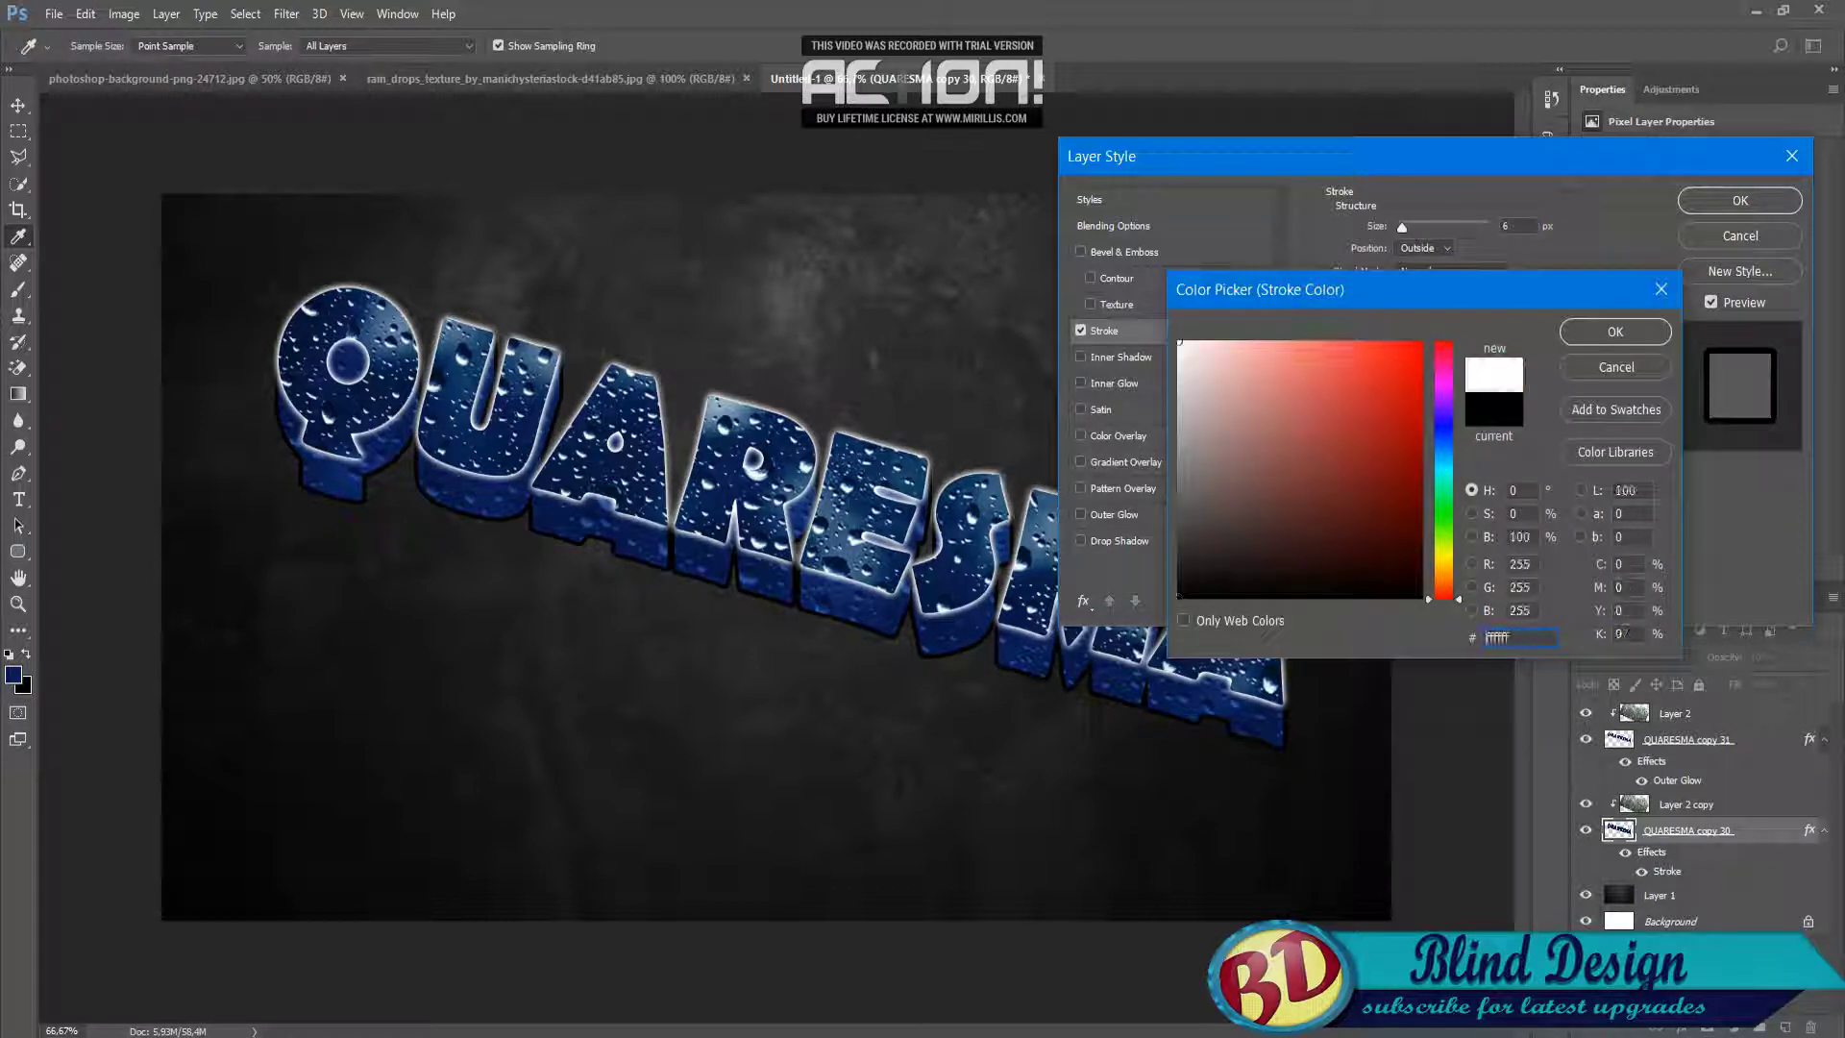
{"action": "left_click", "coordinate": [1235, 360]}
{"action": "left_click", "coordinate": [1352, 490]}
{"action": "mouse_move", "coordinate": [1444, 538]}
{"action": "left_mouse_down"}
{"action": "mouse_move", "coordinate": [1443, 440]}
{"action": "mouse_move", "coordinate": [1399, 535]}
{"action": "left_mouse_up"}
{"action": "left_click", "coordinate": [1405, 454]}
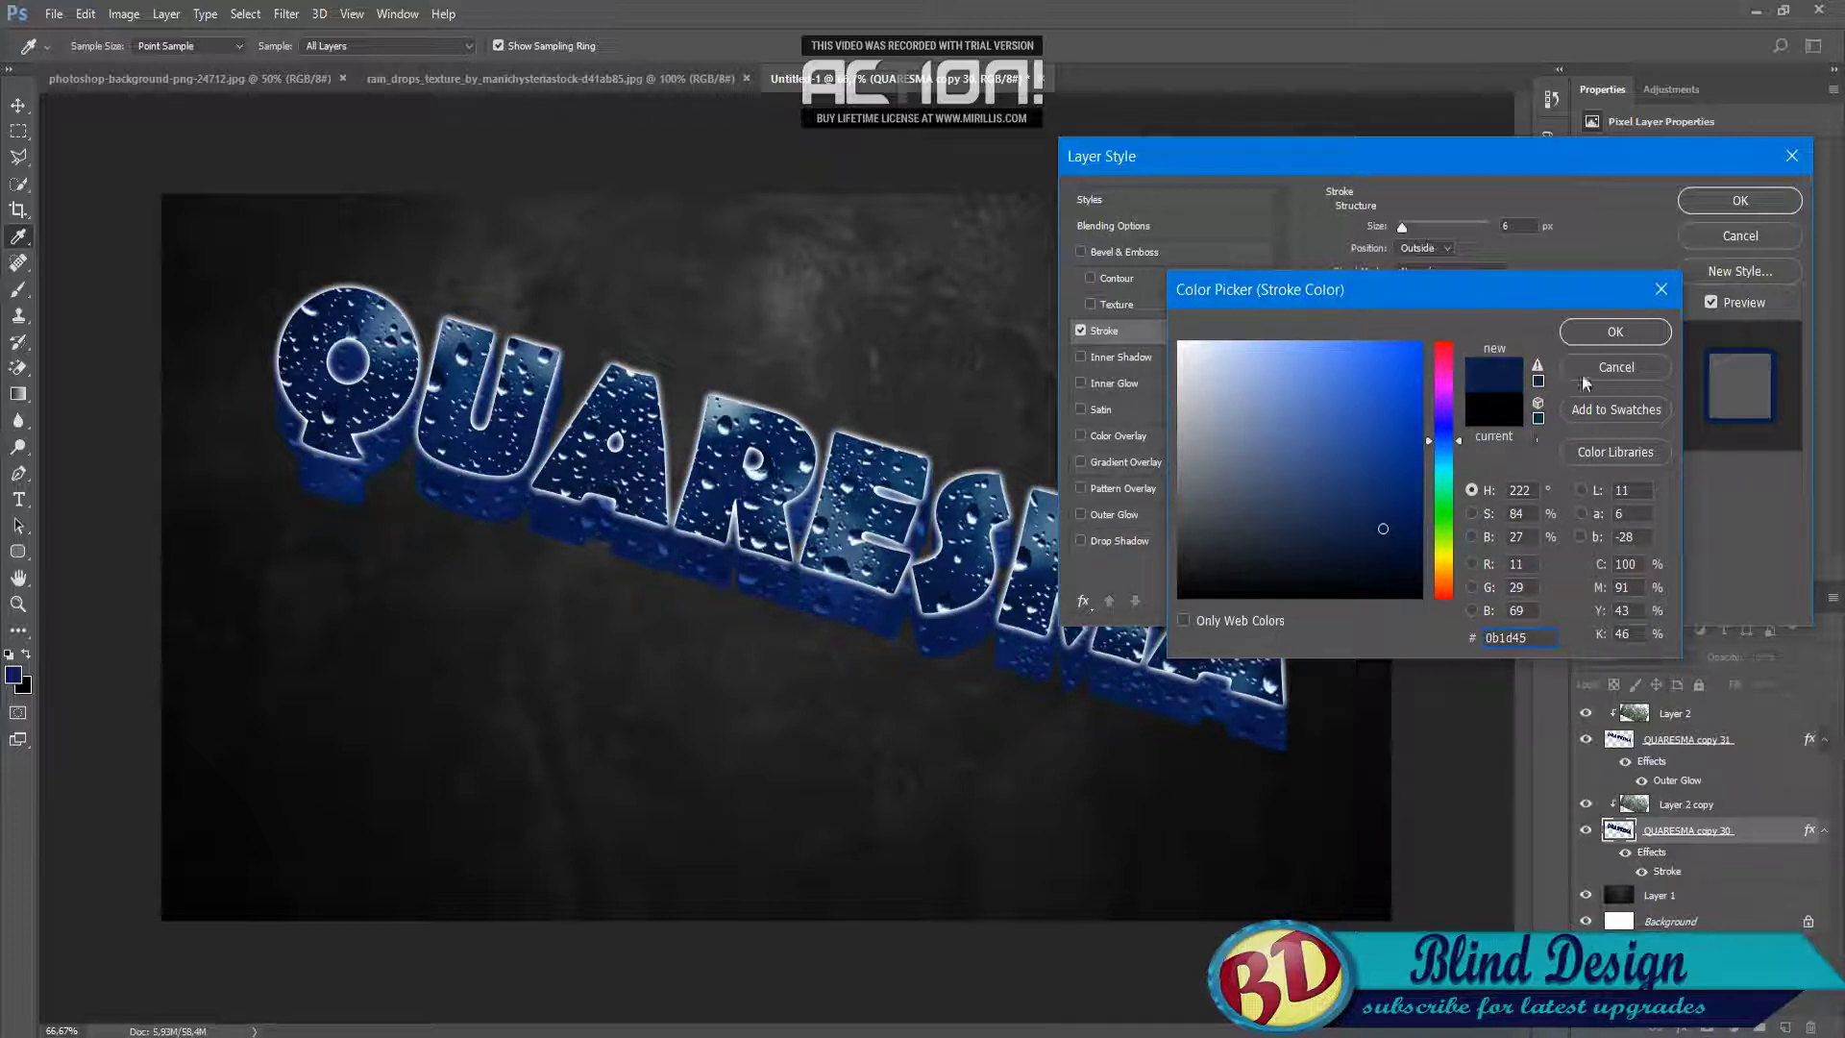
{"action": "left_click", "coordinate": [1595, 332]}
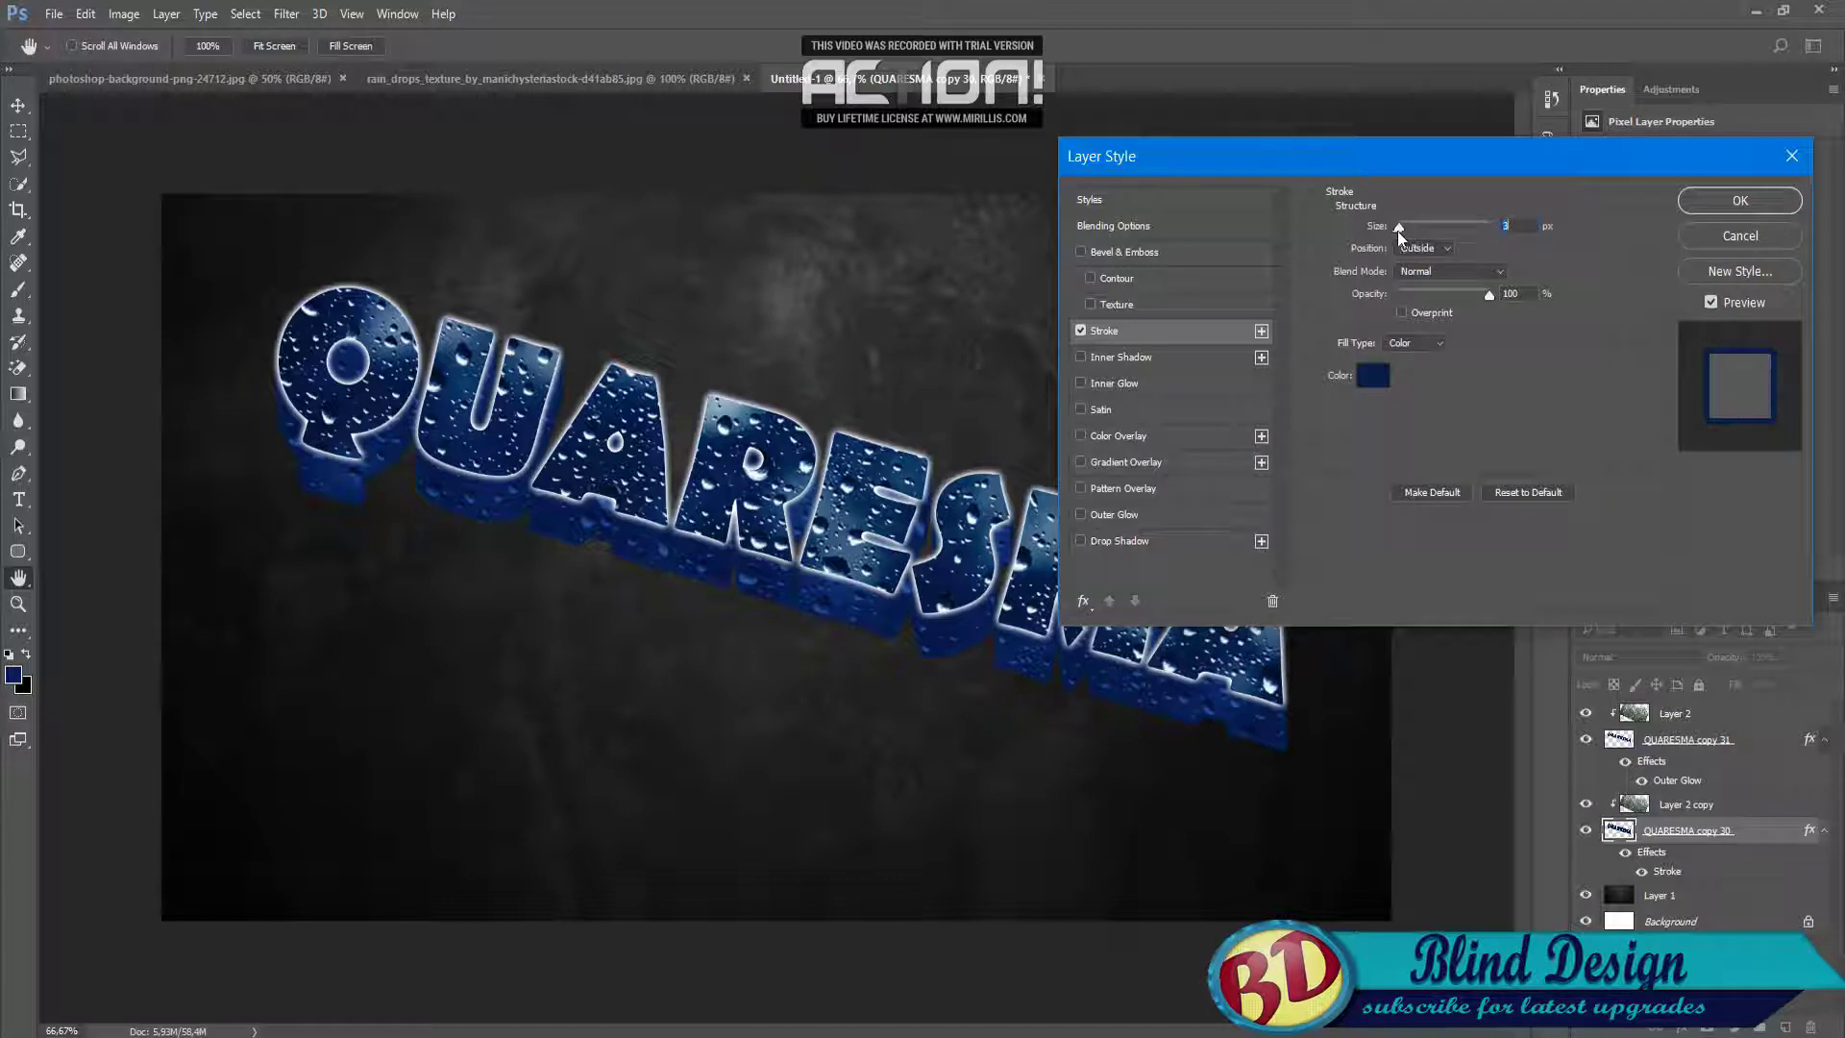
{"action": "left_click_drag", "start_coordinate": [1397, 231], "coordinate": [1405, 230]}
Add an Overlay drop shadow (spread 57, size 24, opacity 59) and apply the style.
{"action": "left_click", "coordinate": [1120, 541]}
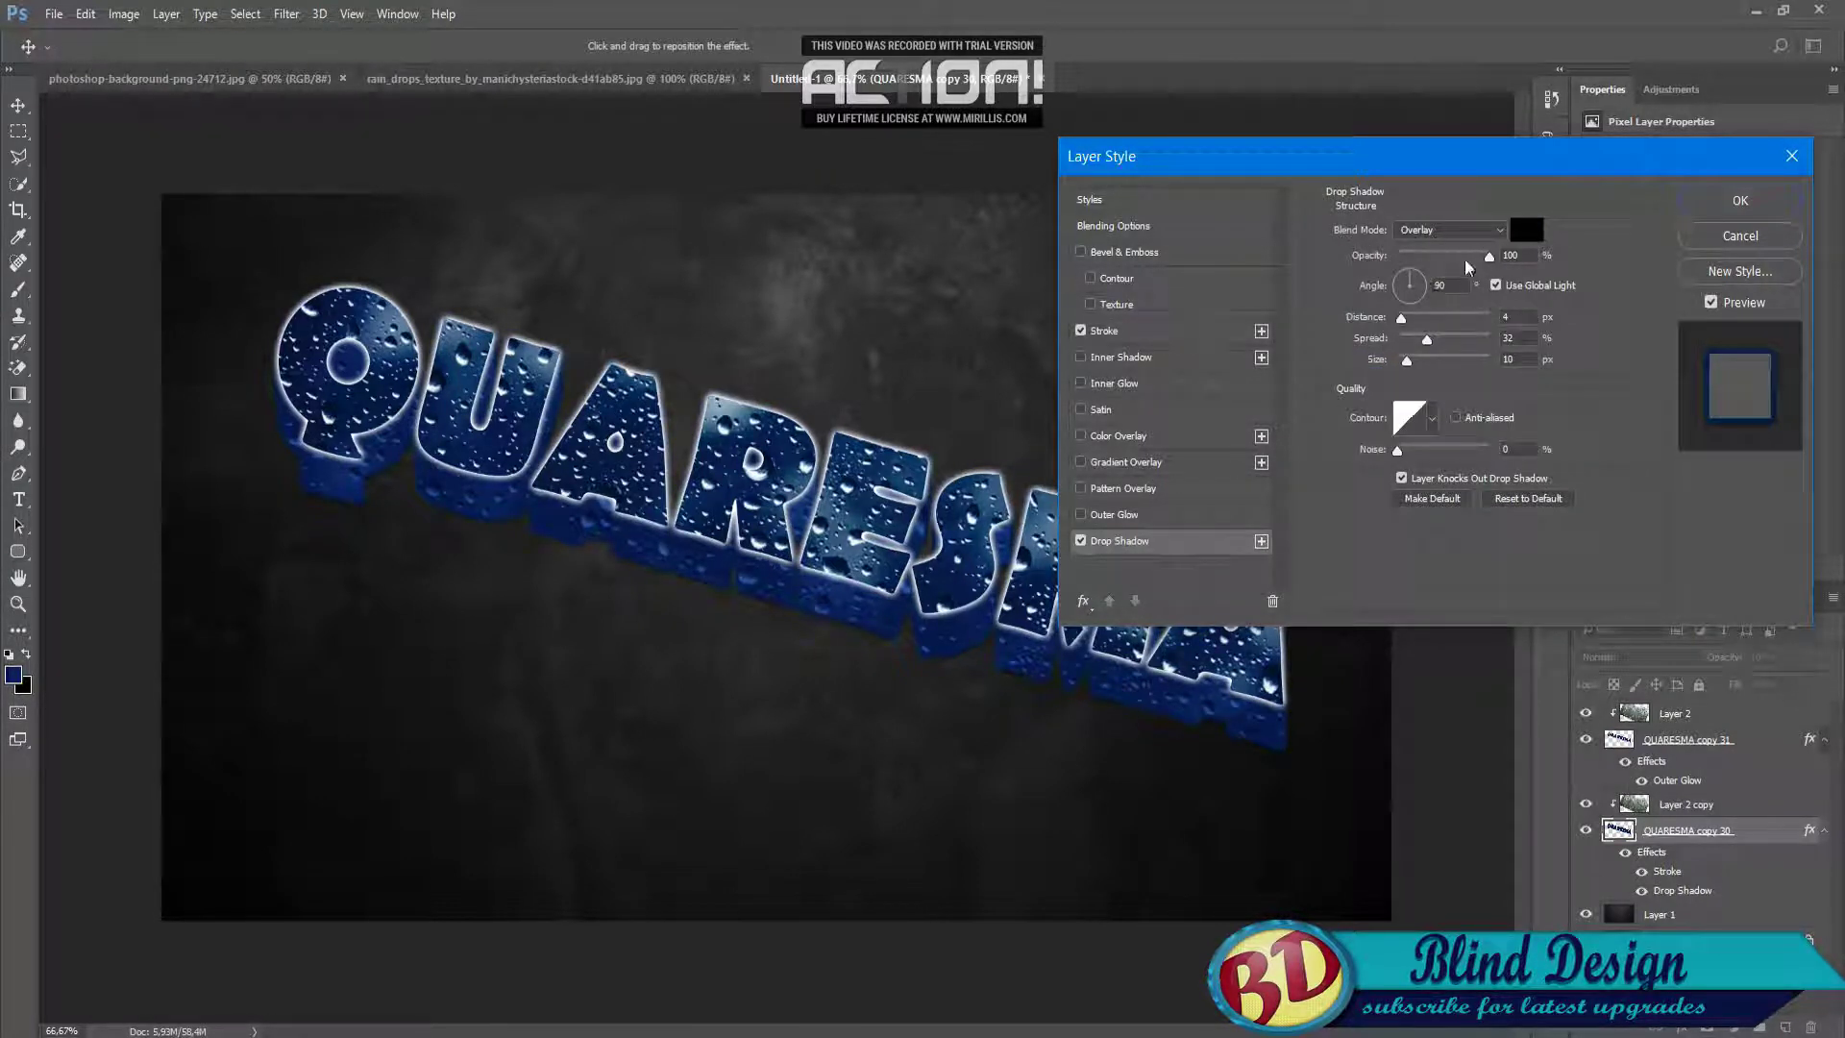
{"action": "left_click_drag", "start_coordinate": [1427, 344], "coordinate": [1460, 344]}
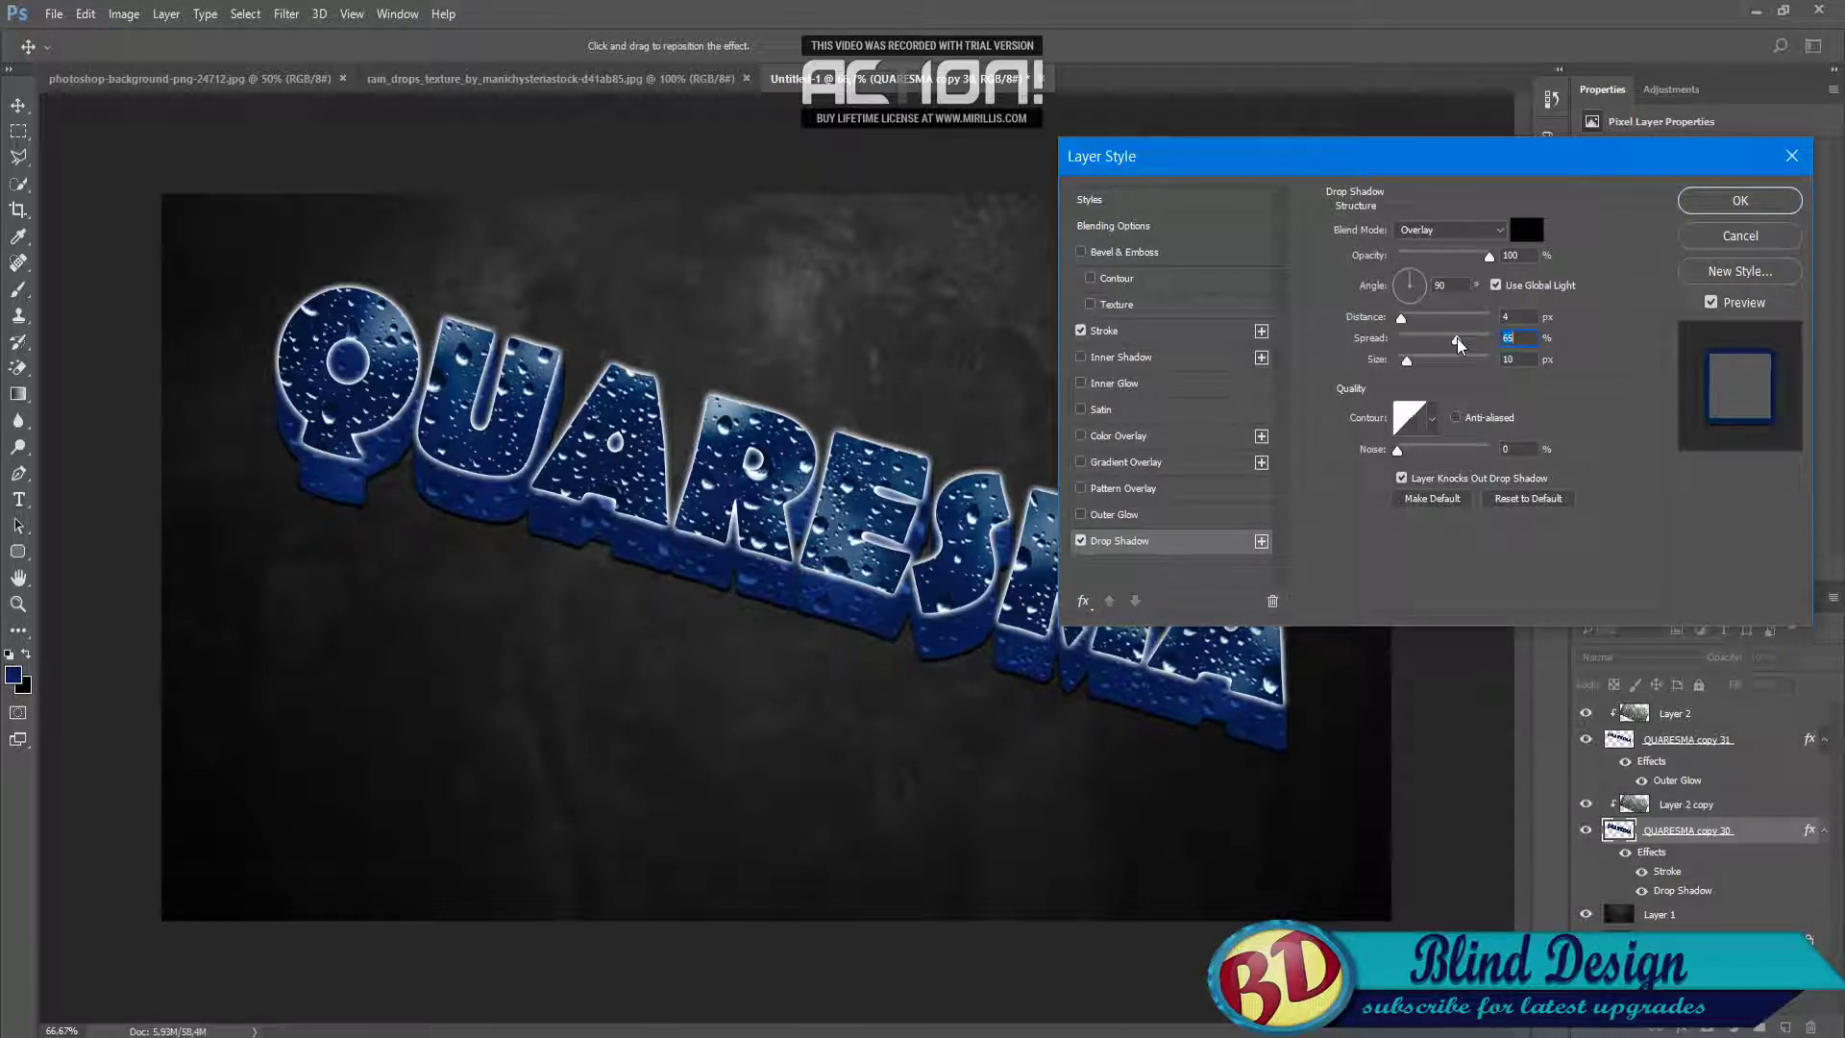
{"action": "left_click_drag", "start_coordinate": [1406, 365], "coordinate": [1414, 367]}
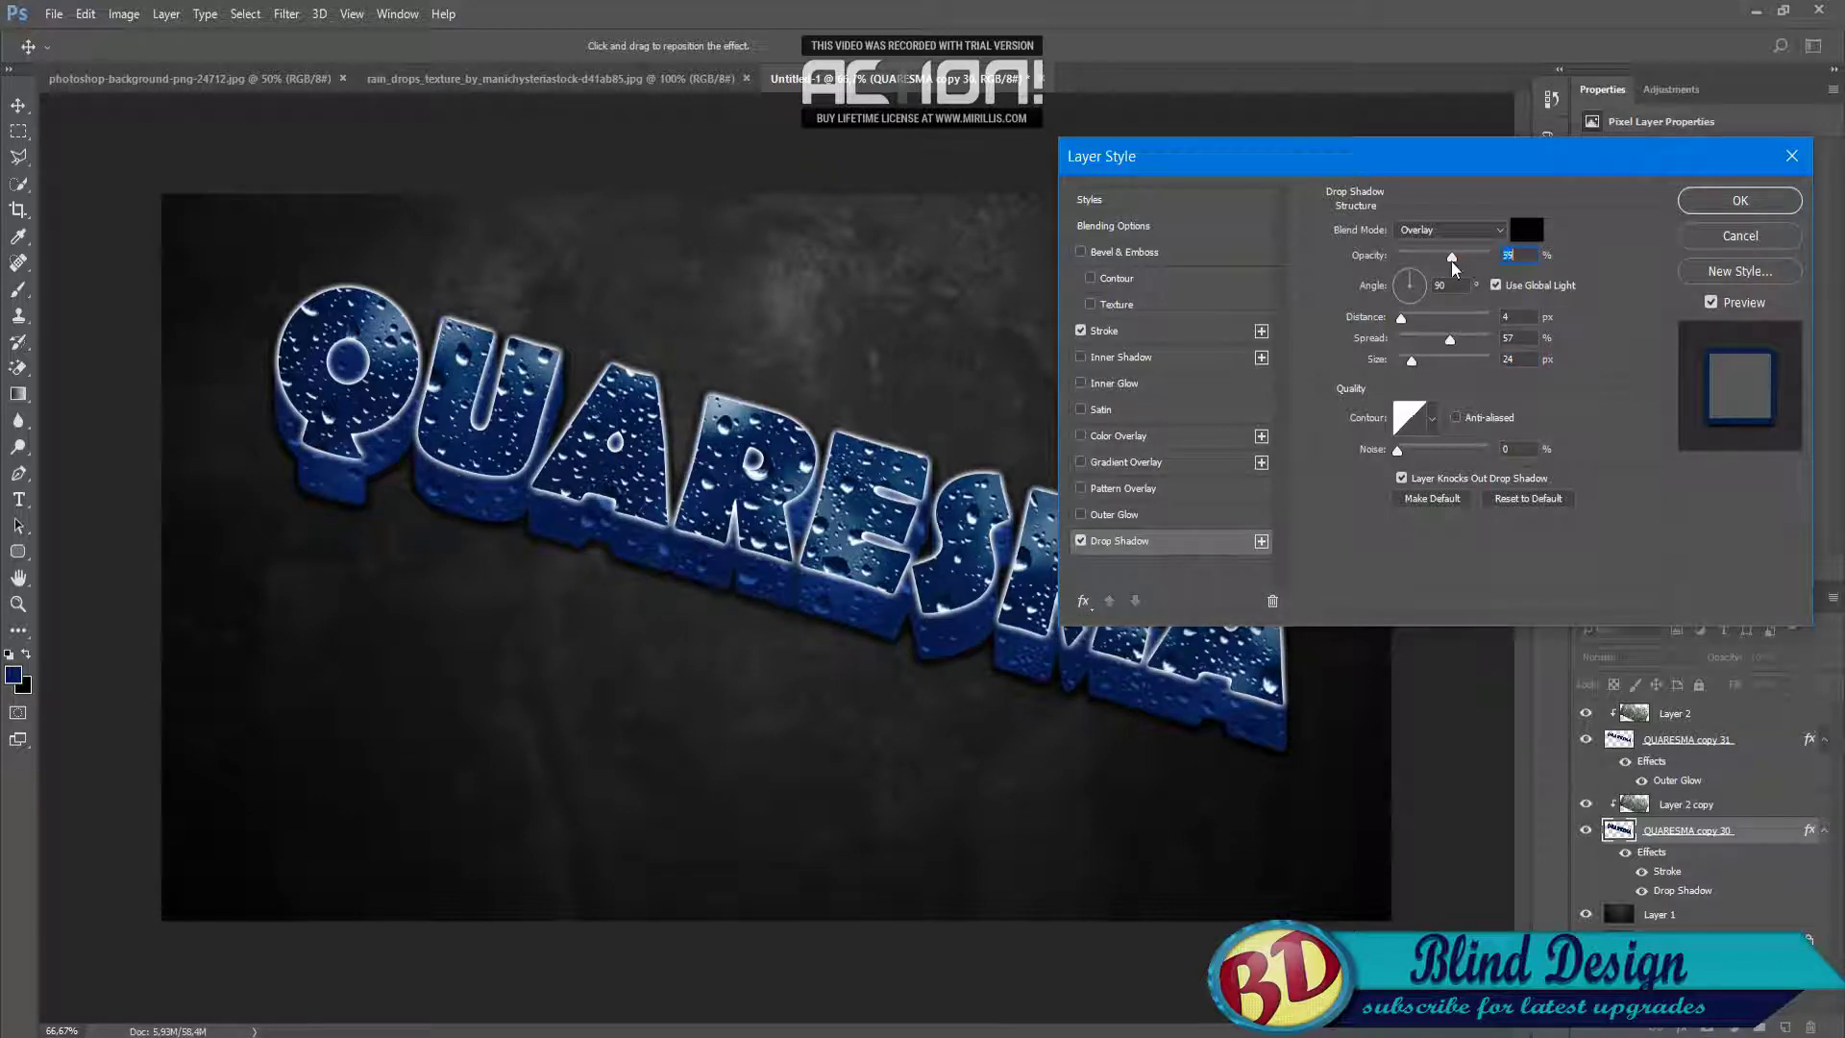
{"action": "left_click", "coordinate": [1716, 201]}
{"action": "left_click", "coordinate": [1745, 742]}
Add a thicker outside stroke, about 6 px, to the front QUARESMA layer.
{"action": "double_click", "coordinate": [1745, 742]}
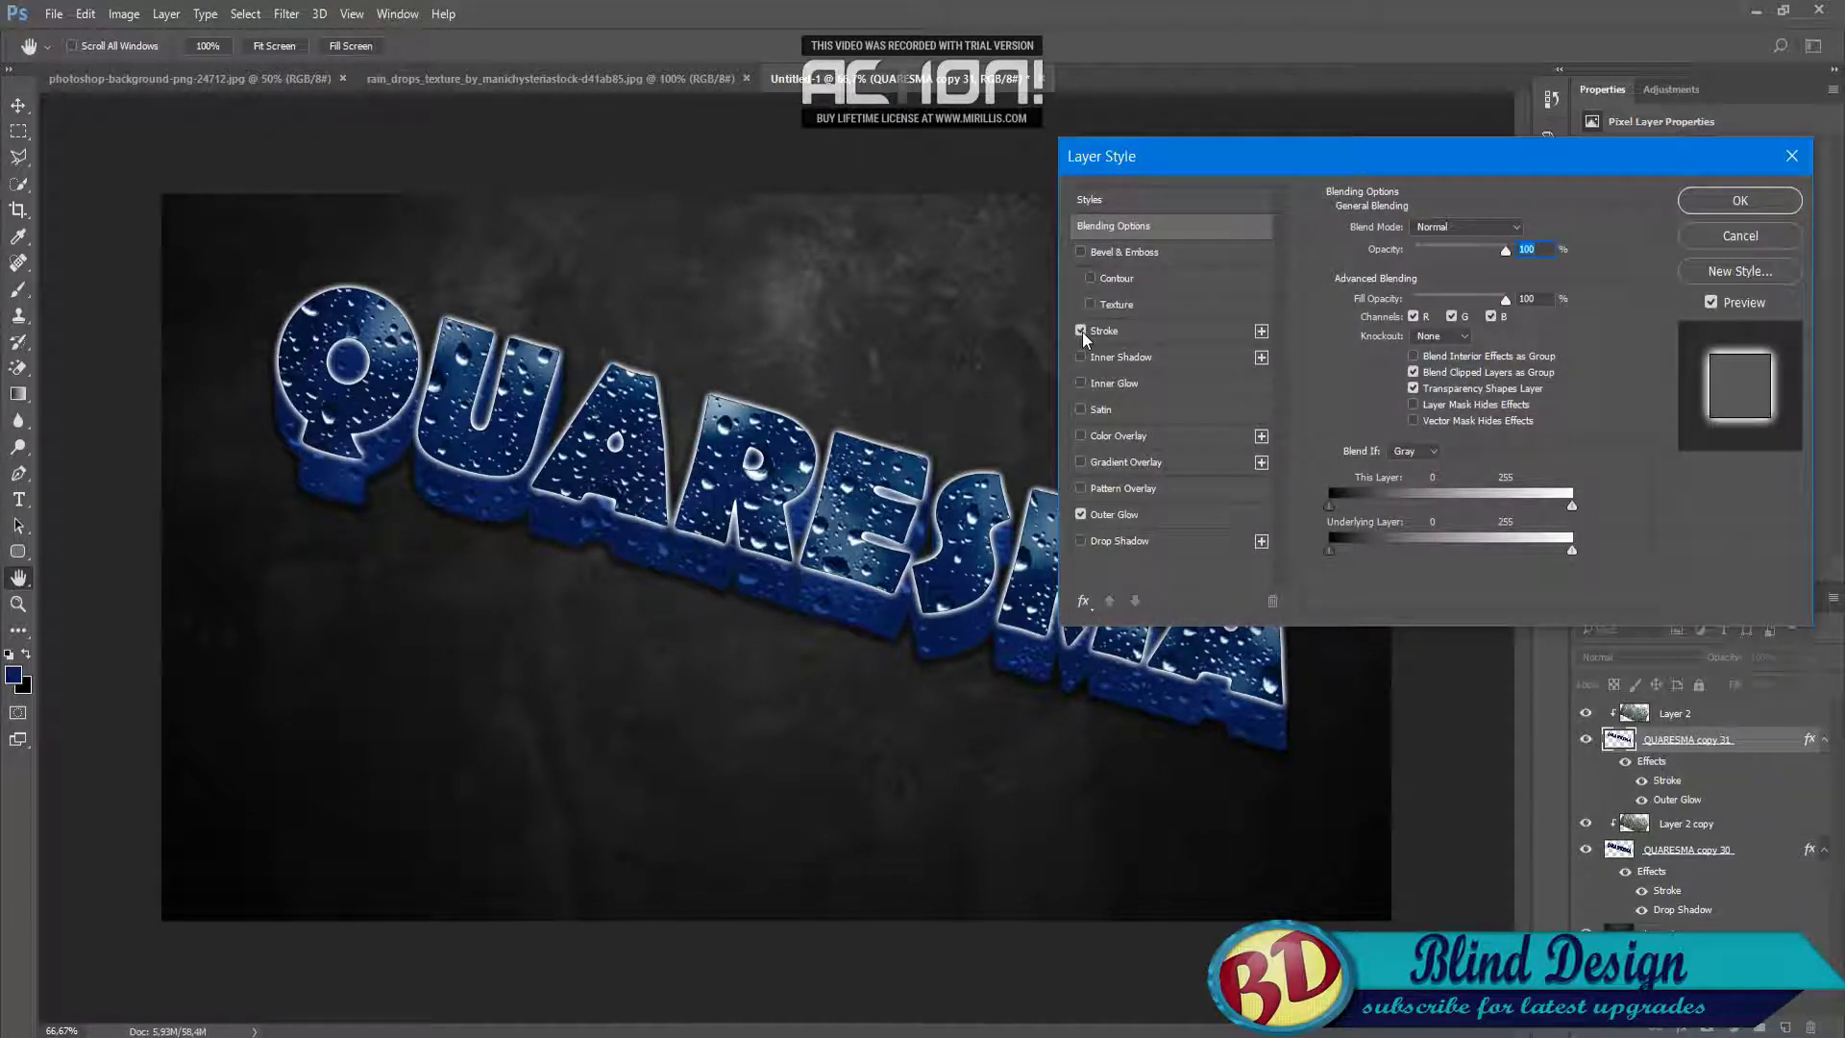
{"action": "left_click", "coordinate": [1107, 331]}
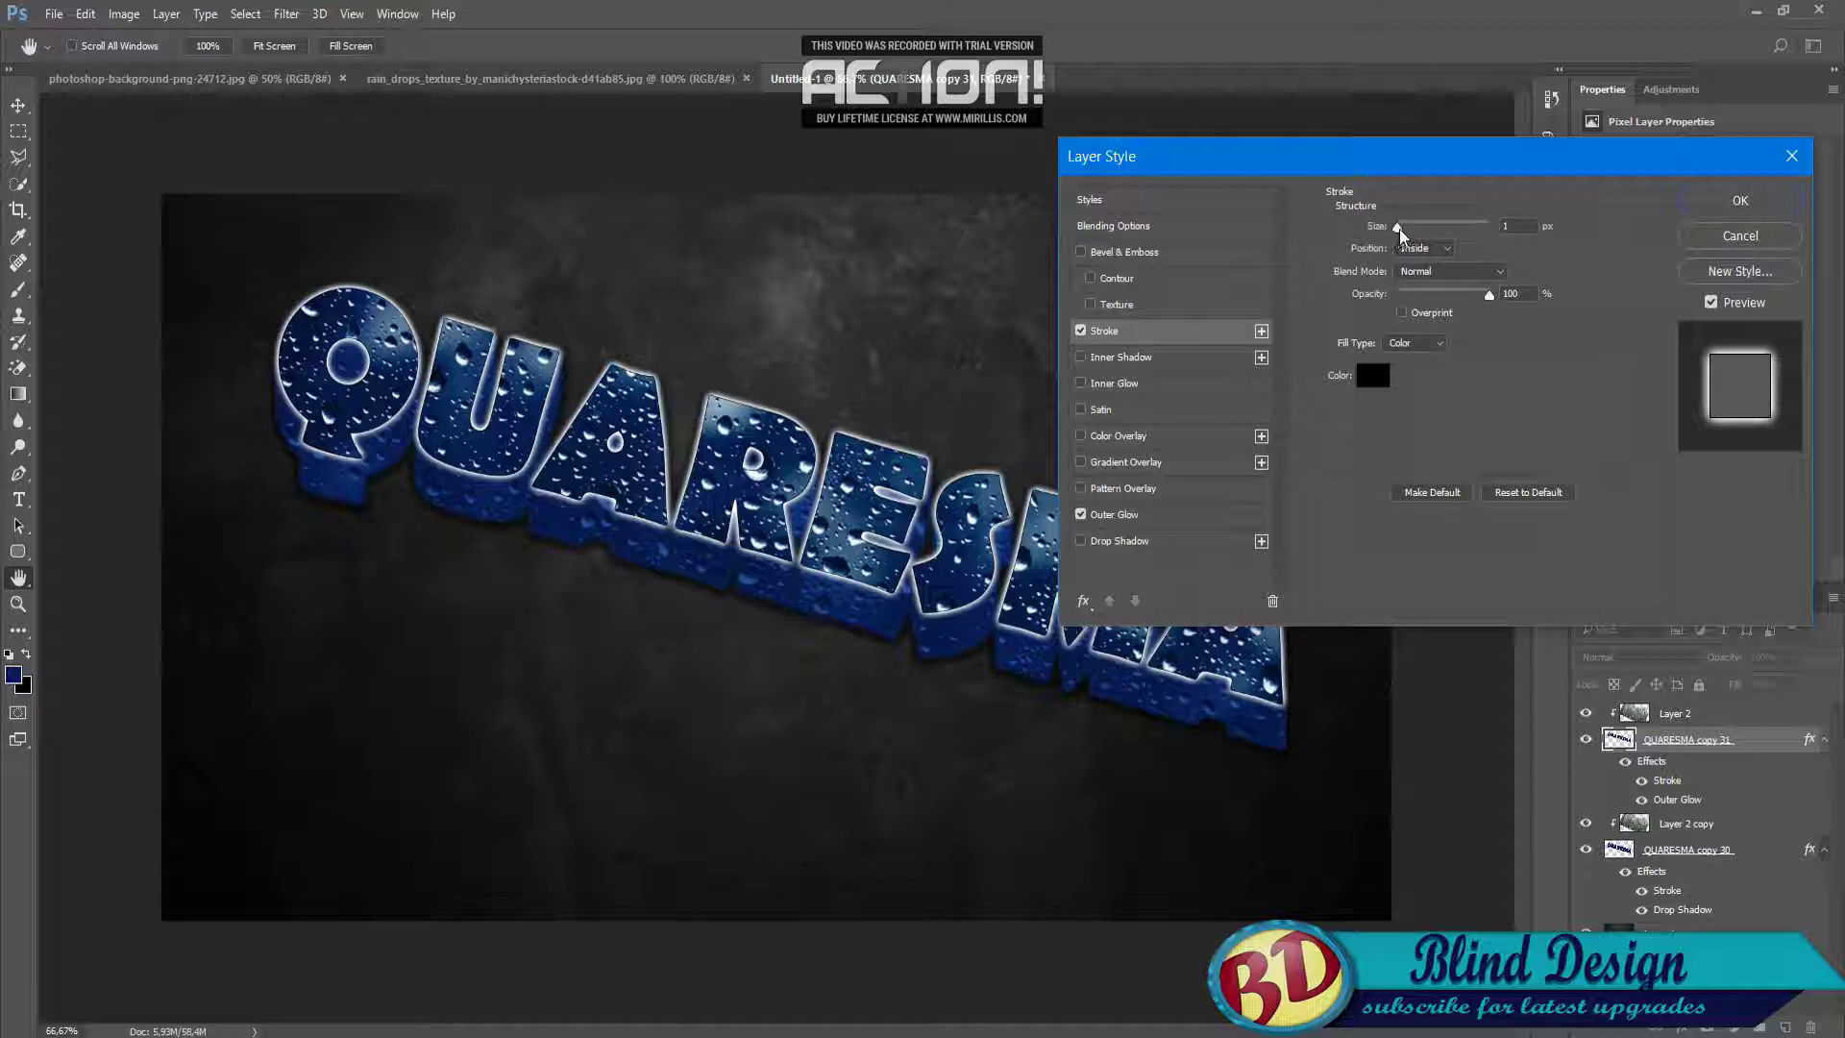
{"action": "left_click_drag", "start_coordinate": [1399, 228], "coordinate": [1398, 229]}
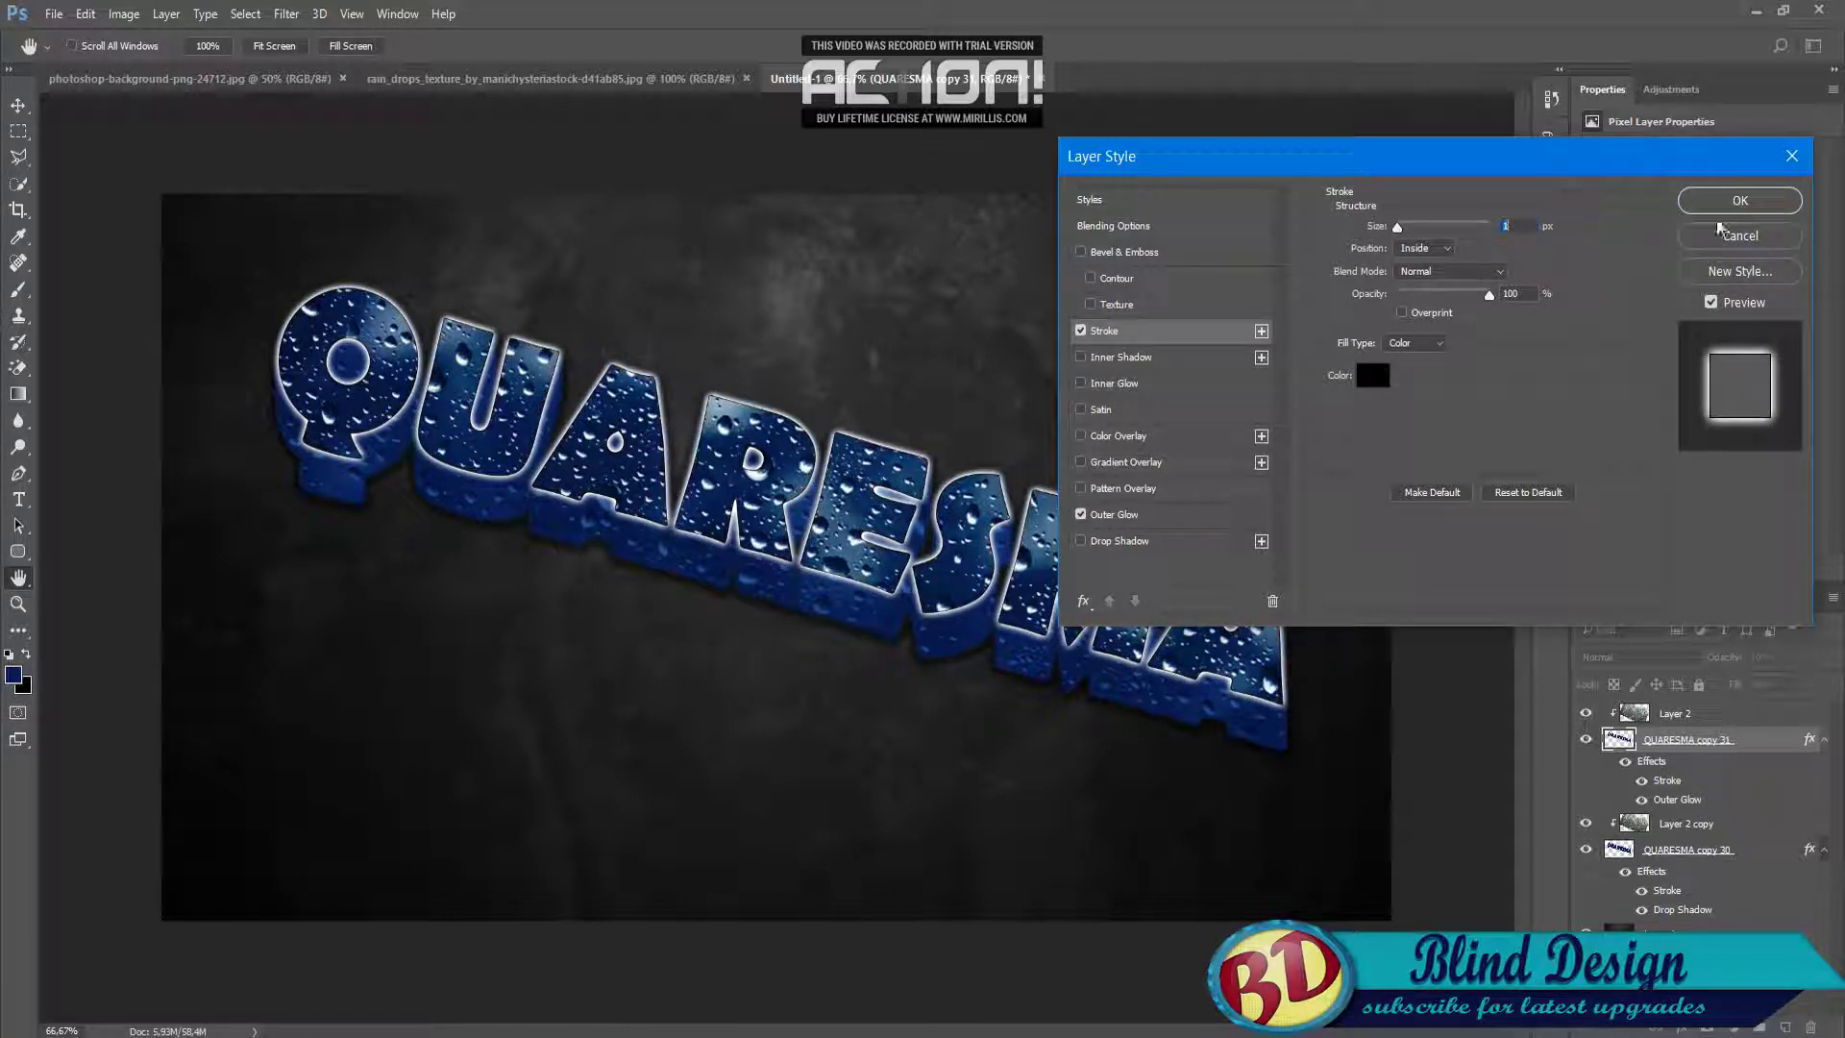
{"action": "left_click", "coordinate": [1426, 265]}
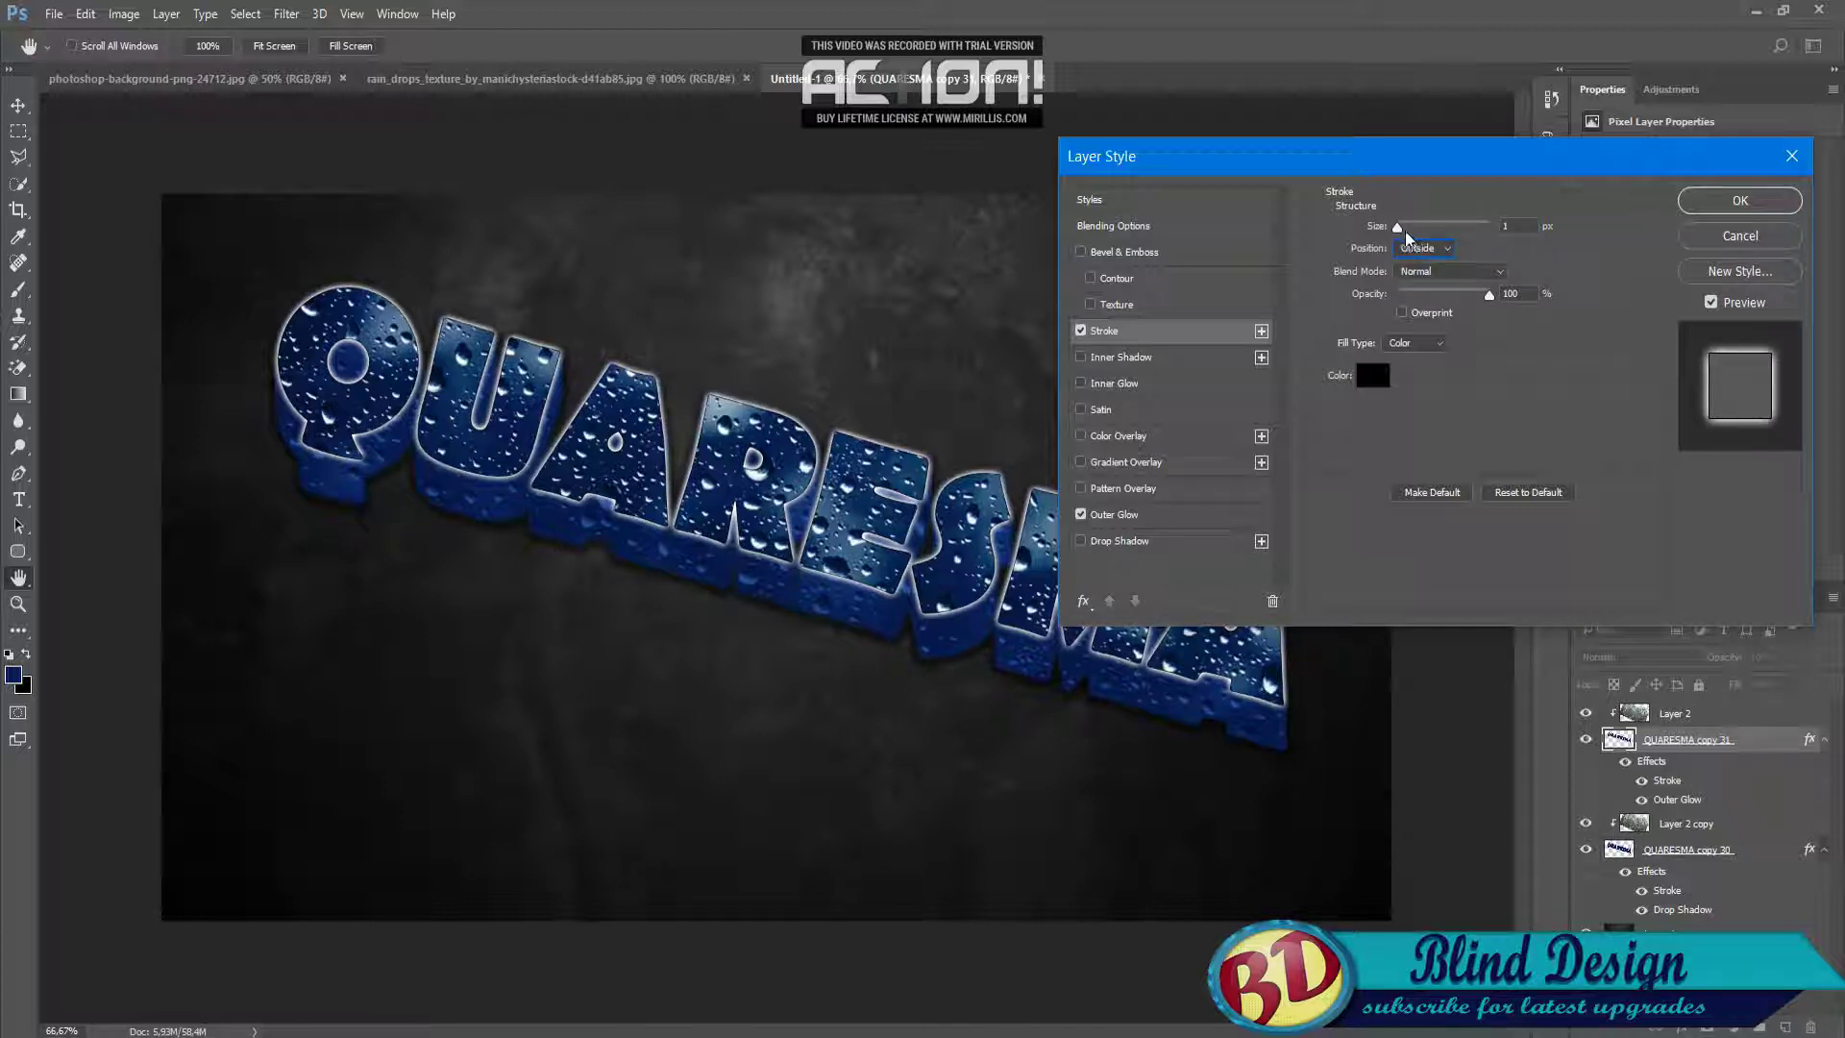
{"action": "left_click_drag", "start_coordinate": [1397, 229], "coordinate": [1397, 233]}
Preview inner glow and colour/gradient overlays, then apply with only the stroke and glow kept.
{"action": "left_click", "coordinate": [1080, 383]}
{"action": "left_click", "coordinate": [1080, 384]}
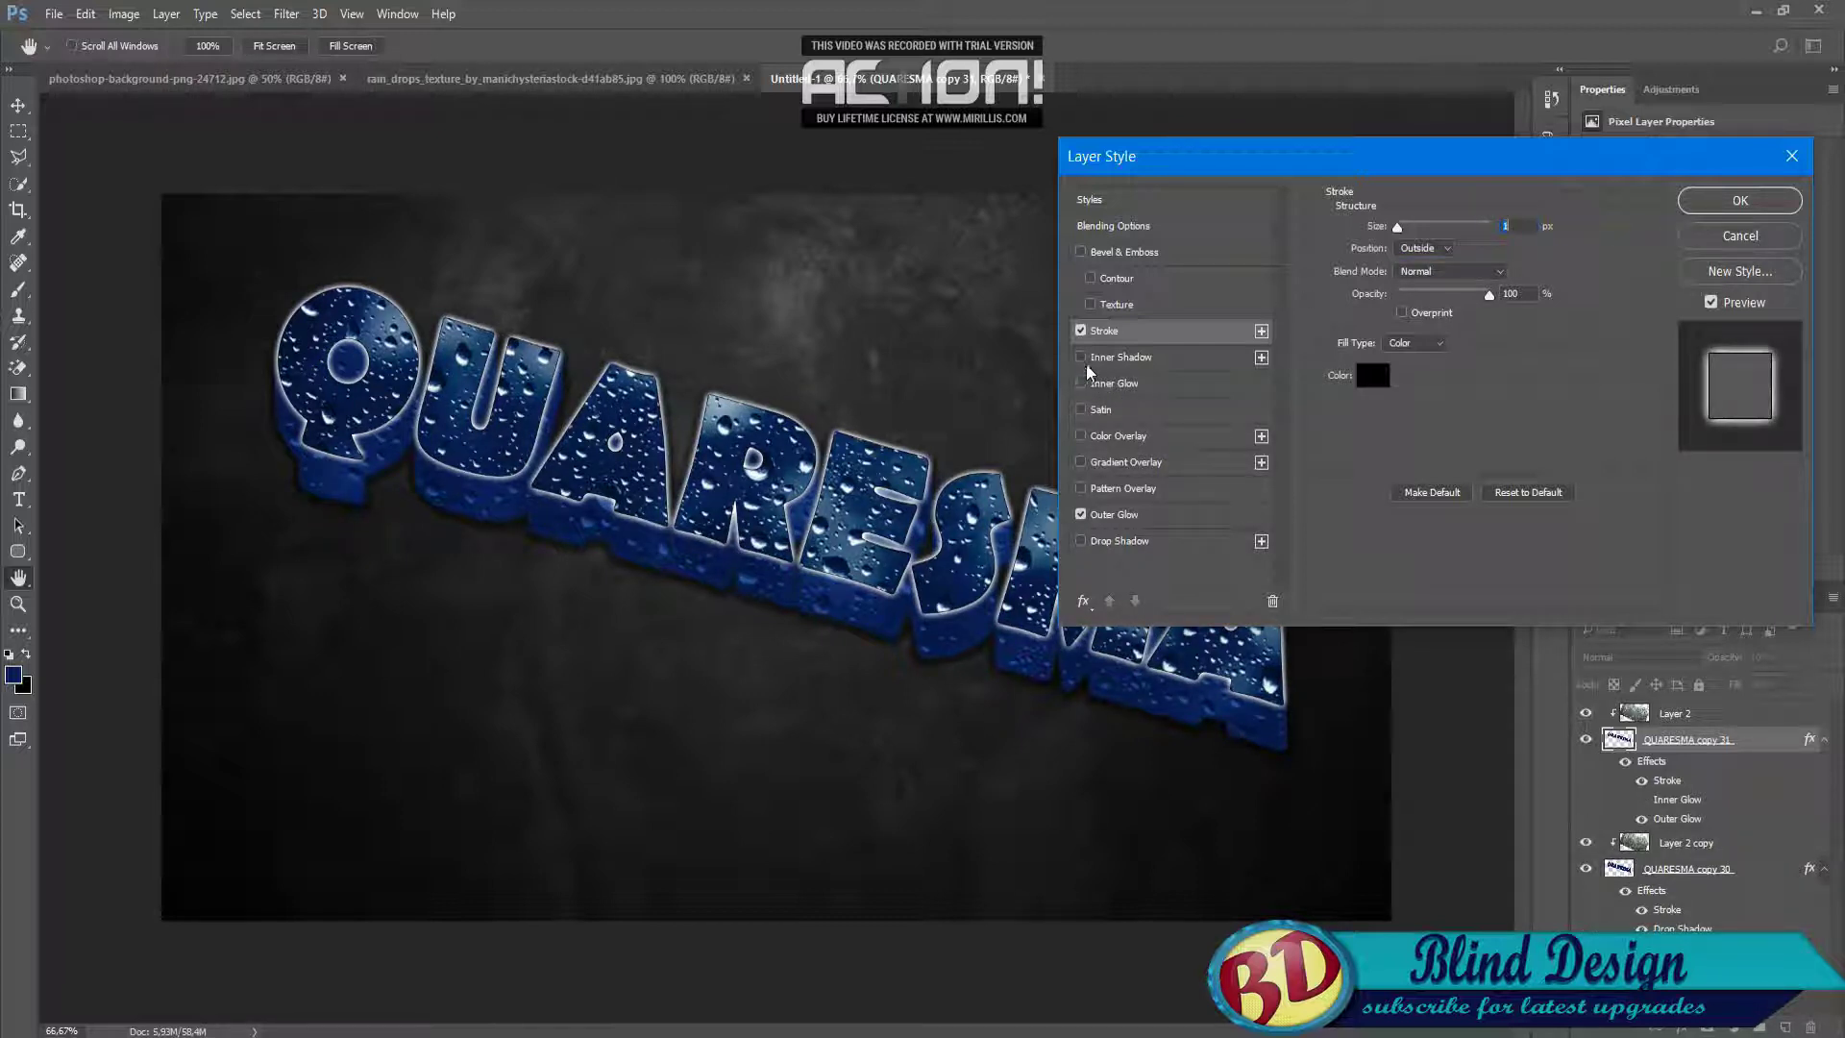
{"action": "left_click", "coordinate": [1080, 437]}
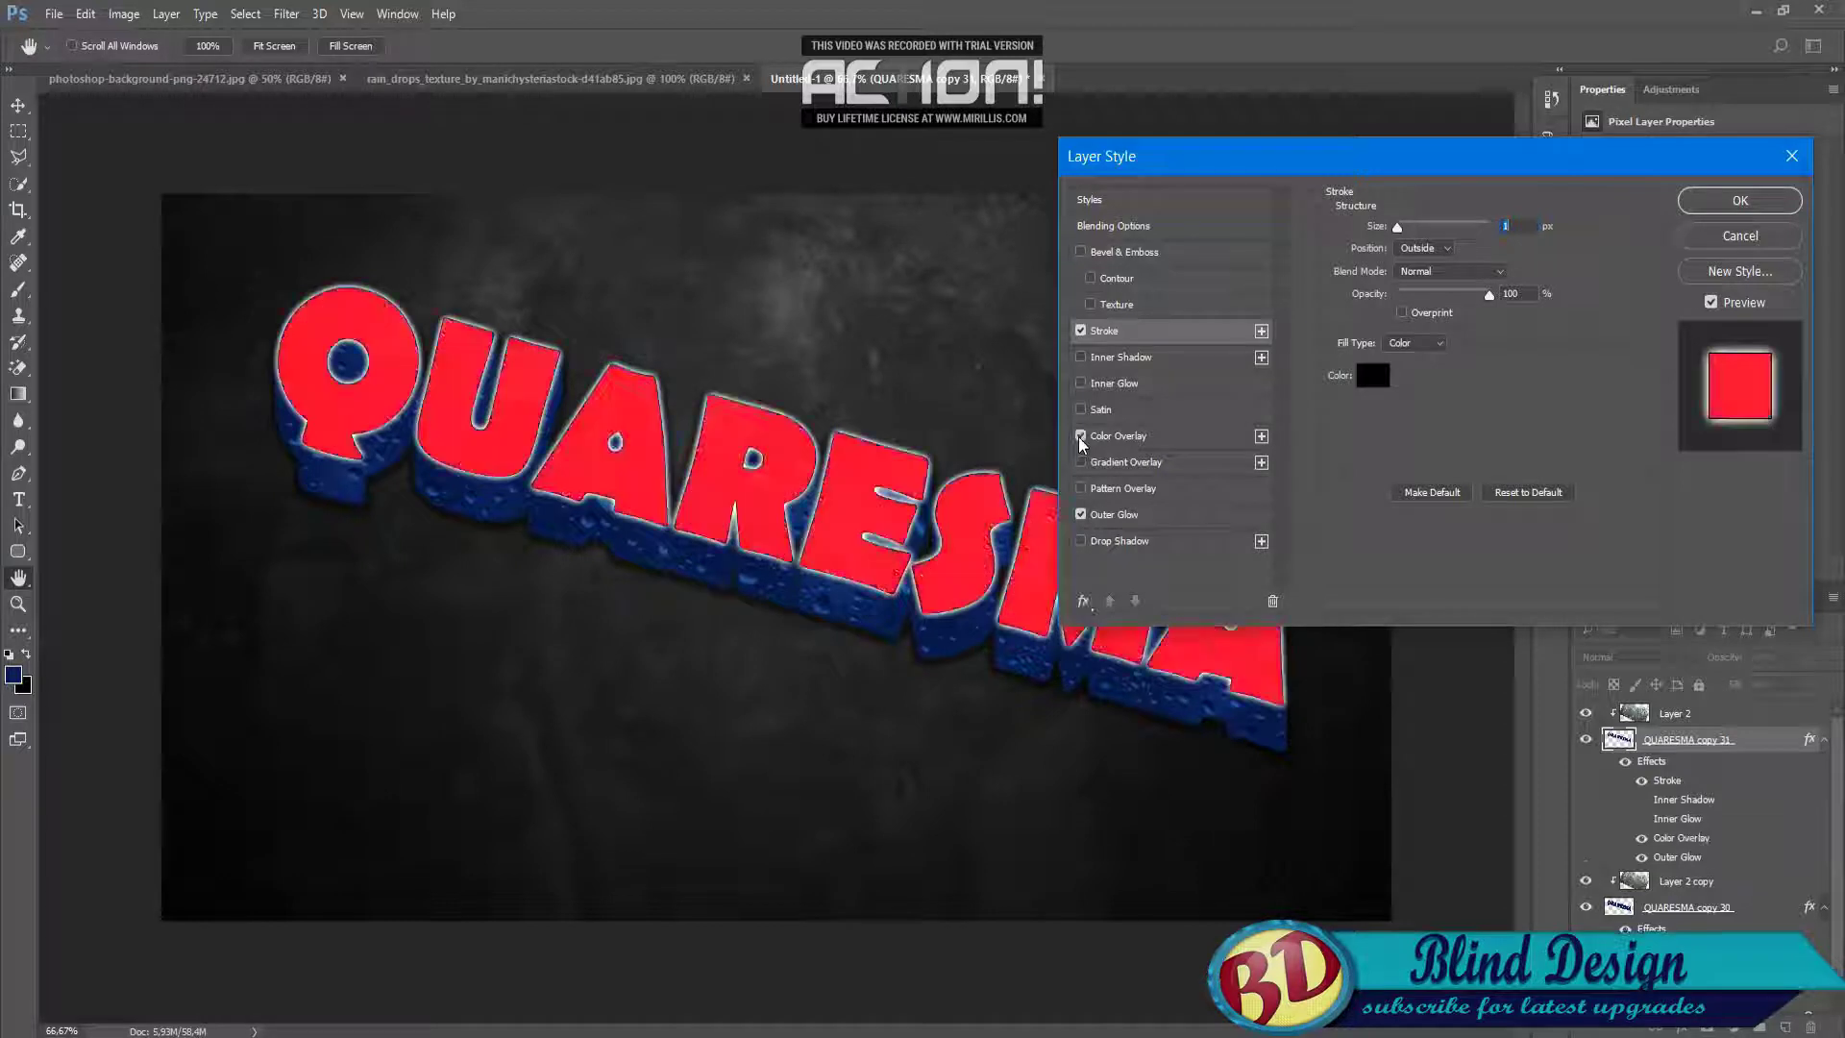
{"action": "left_click", "coordinate": [1080, 463]}
{"action": "left_click", "coordinate": [1080, 462]}
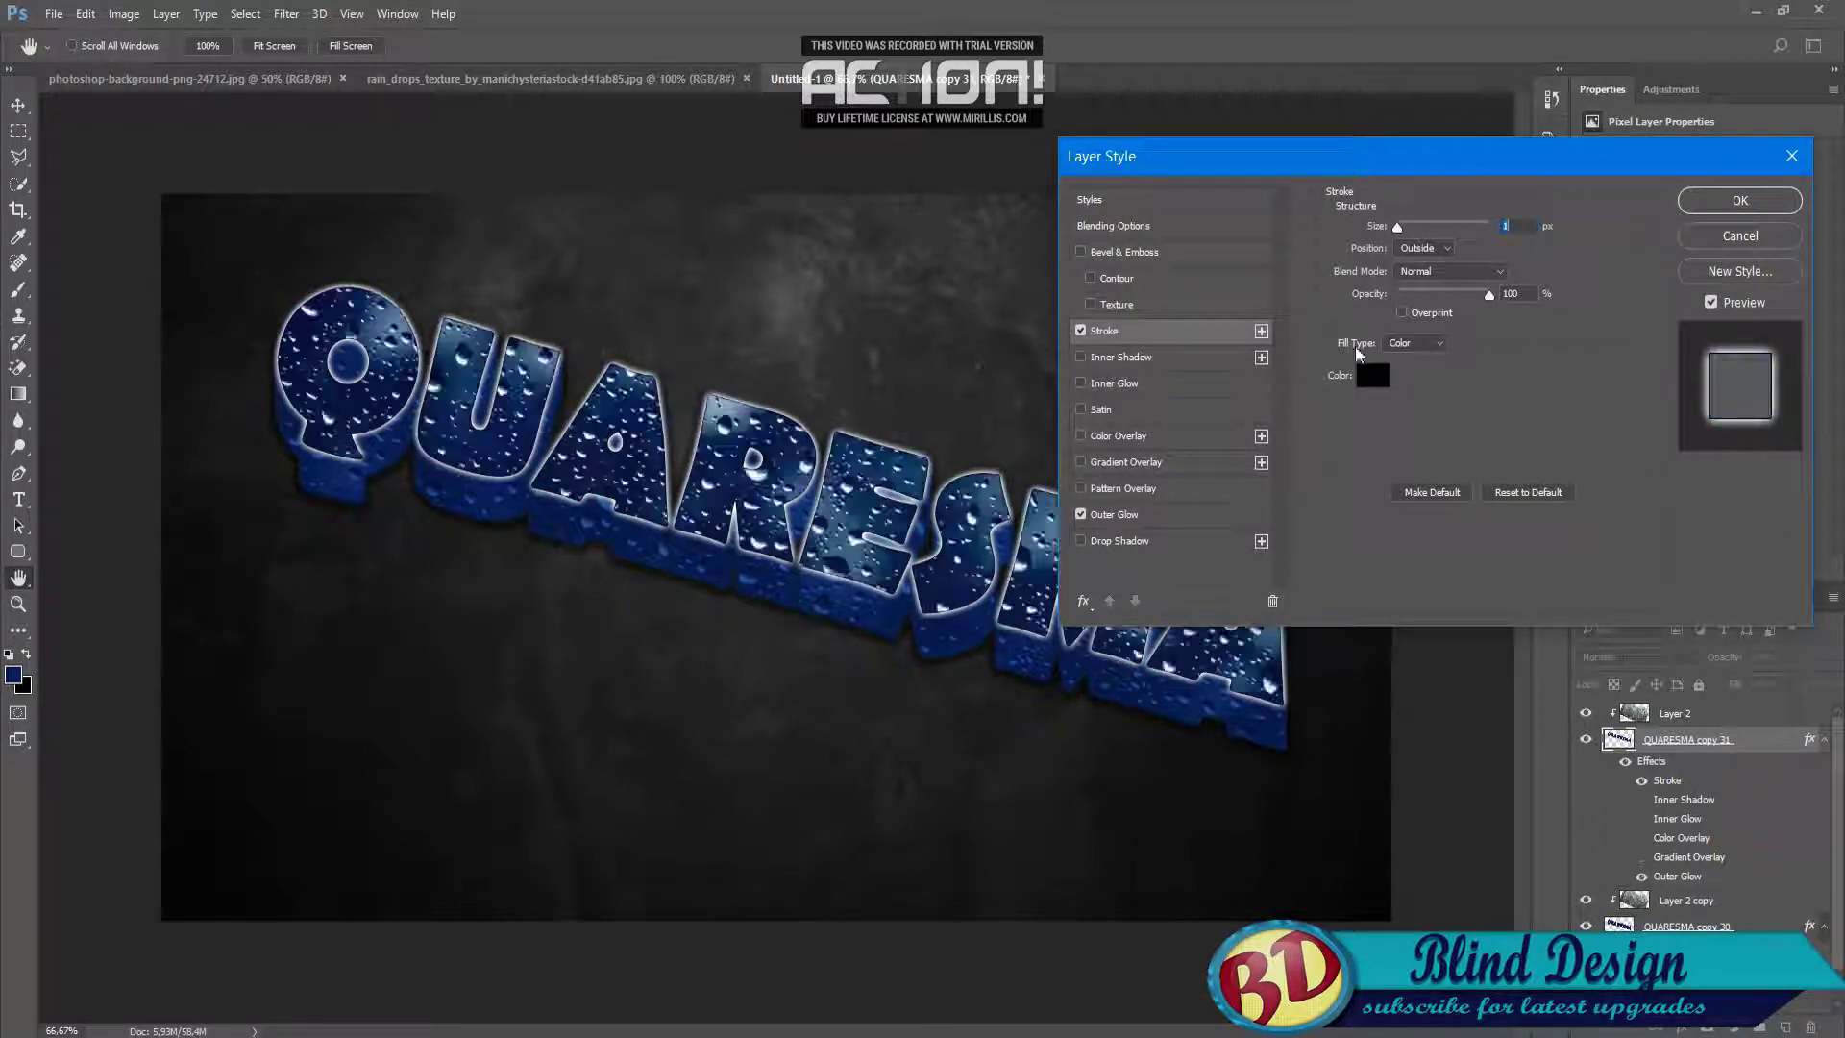
{"action": "left_click", "coordinate": [1740, 201]}
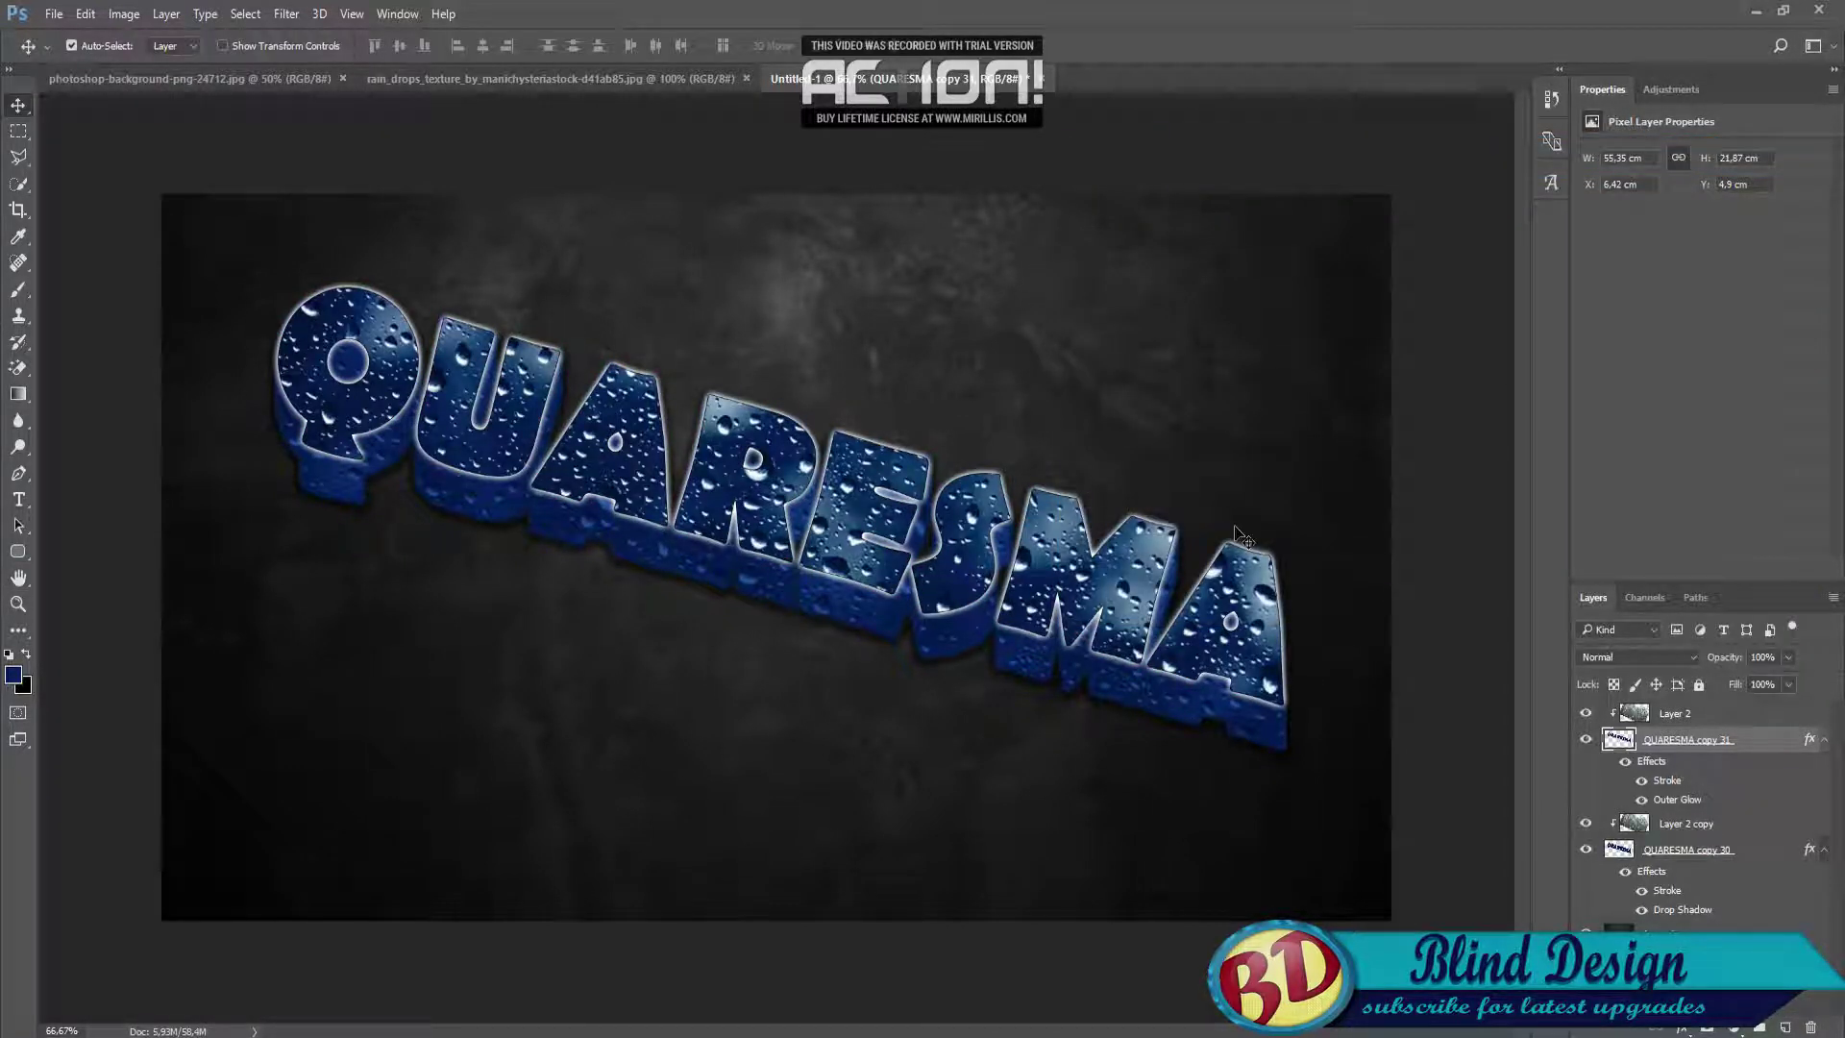
Rotate the QUARESMA text layer closer to horizontal.
{"action": "key", "text": "v"}
{"action": "key", "text": "ctrl+t"}
{"action": "mouse_move", "coordinate": [1361, 432]}
{"action": "left_mouse_down"}
{"action": "mouse_move", "coordinate": [1309, 386]}
{"action": "mouse_move", "coordinate": [1303, 465]}
{"action": "left_mouse_up"}
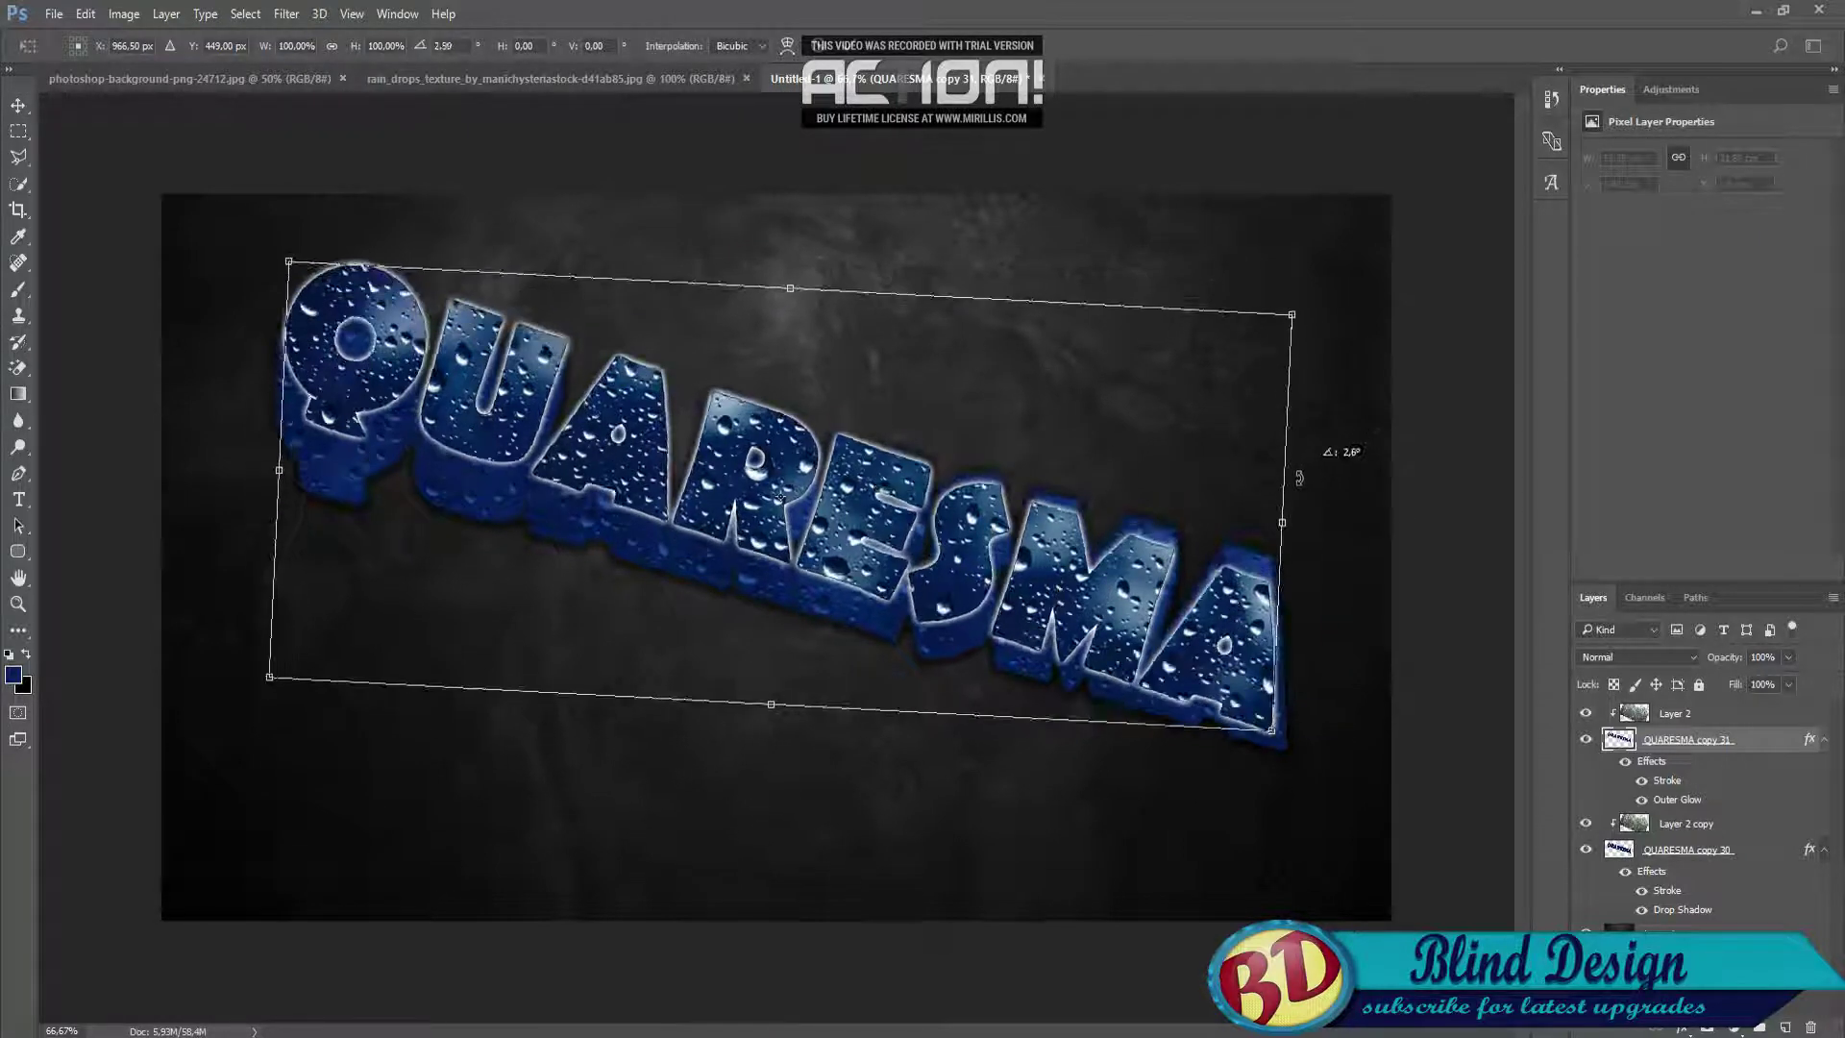
{"action": "left_click_drag", "start_coordinate": [1303, 465], "coordinate": [1309, 423]}
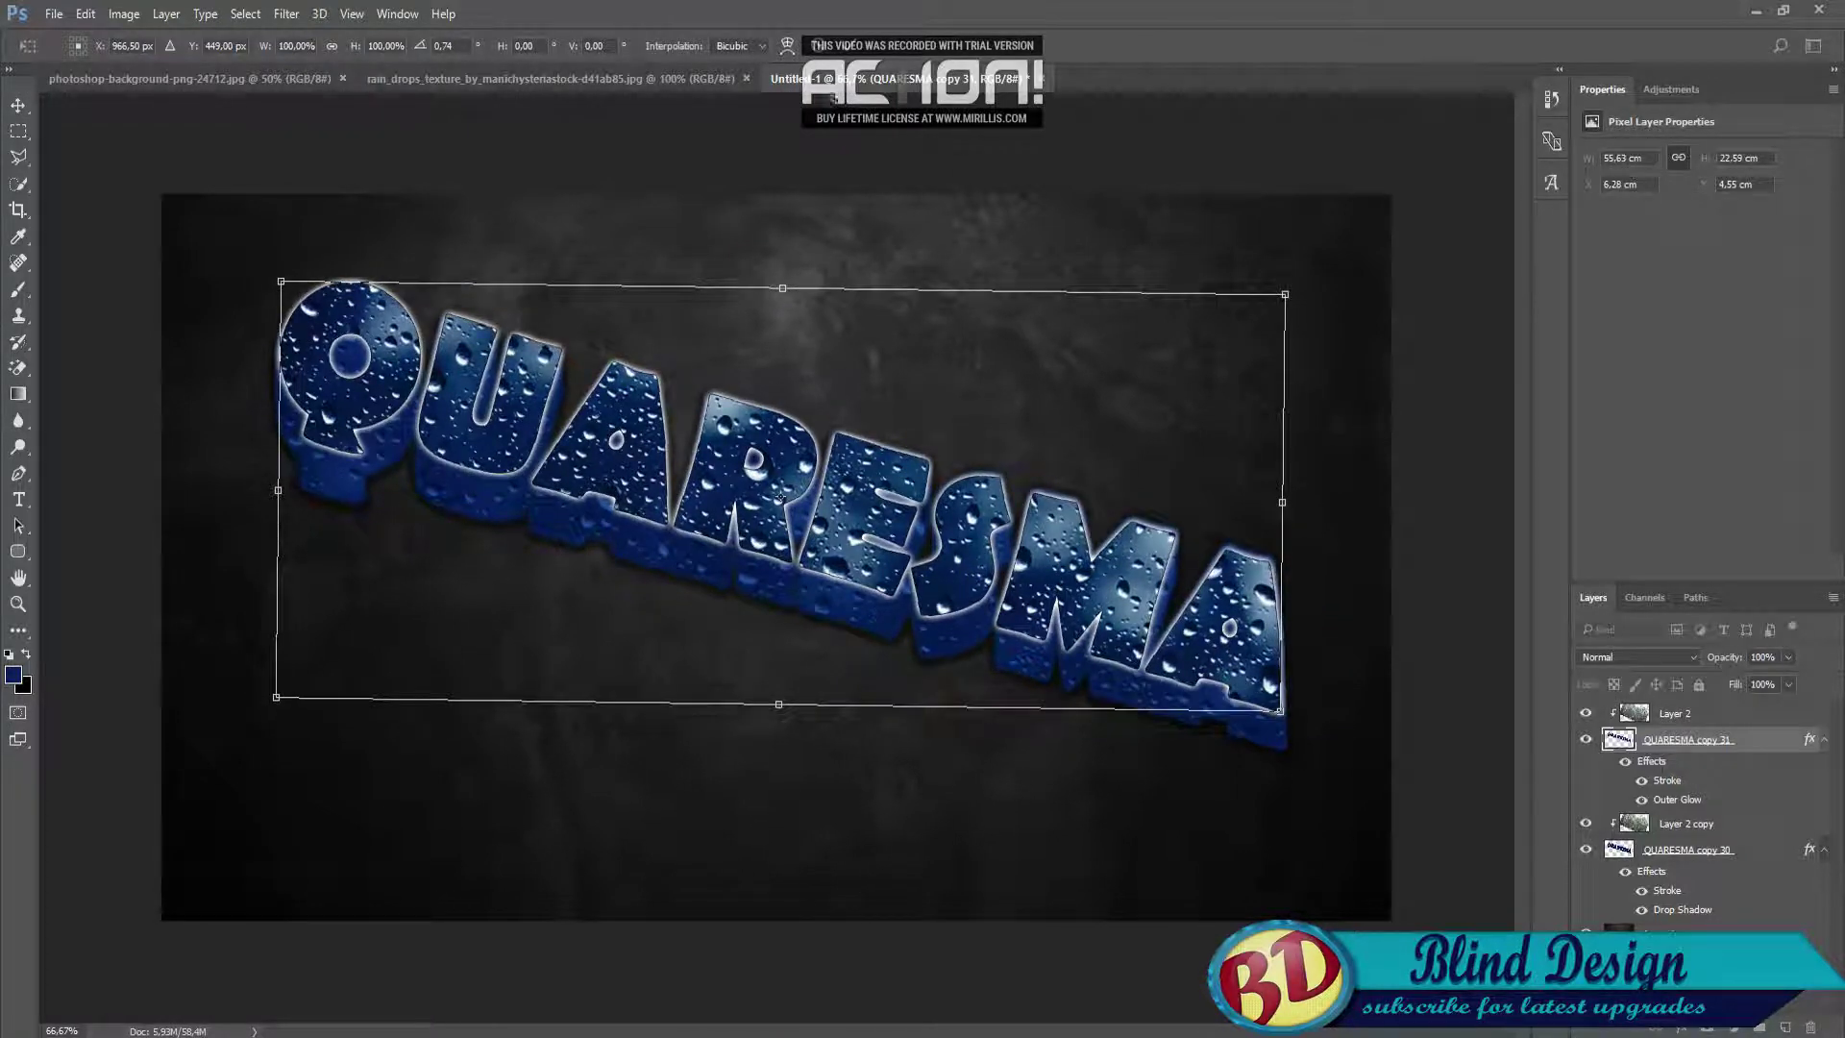
{"action": "left_click", "coordinate": [823, 46]}
Merge Layer 2 and Layer 2 copy into one layer and rotate it until level.
{"action": "left_click", "coordinate": [1696, 714]}
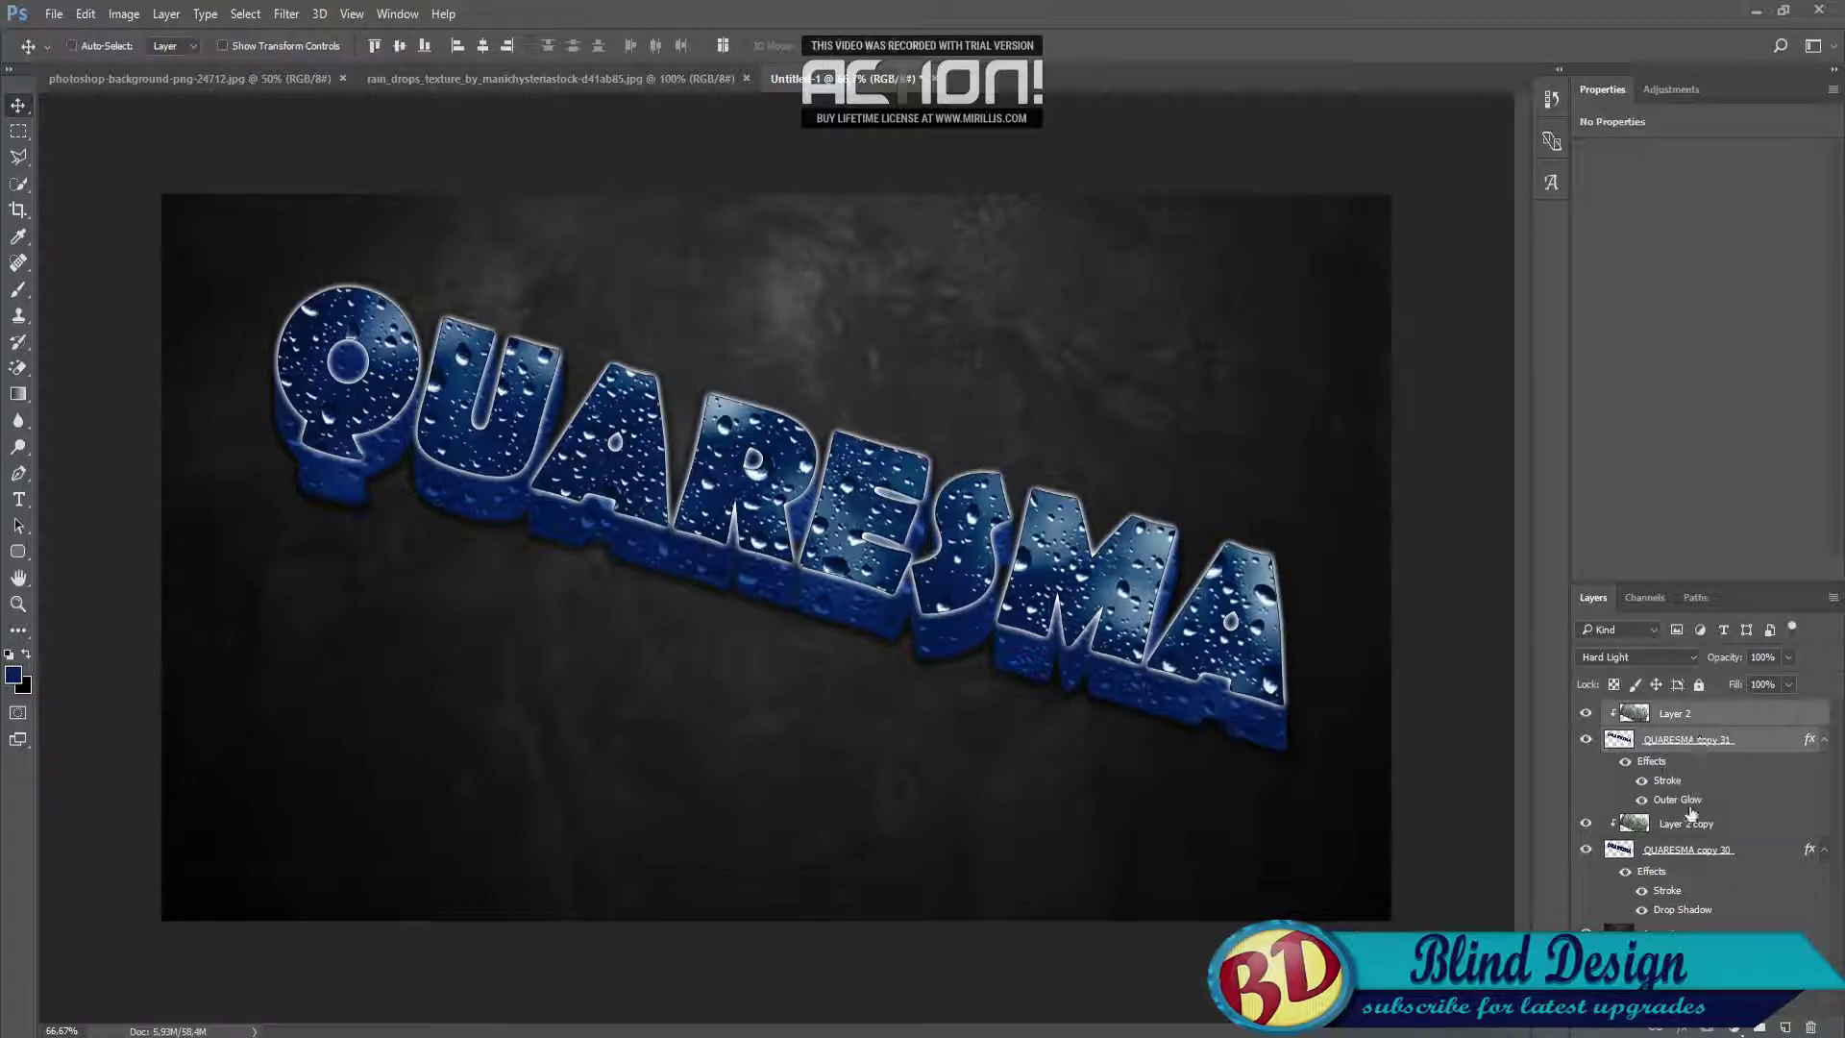
{"action": "left_click", "coordinate": [1683, 827], "text": "ctrl"}
{"action": "right_click", "coordinate": [1694, 846]}
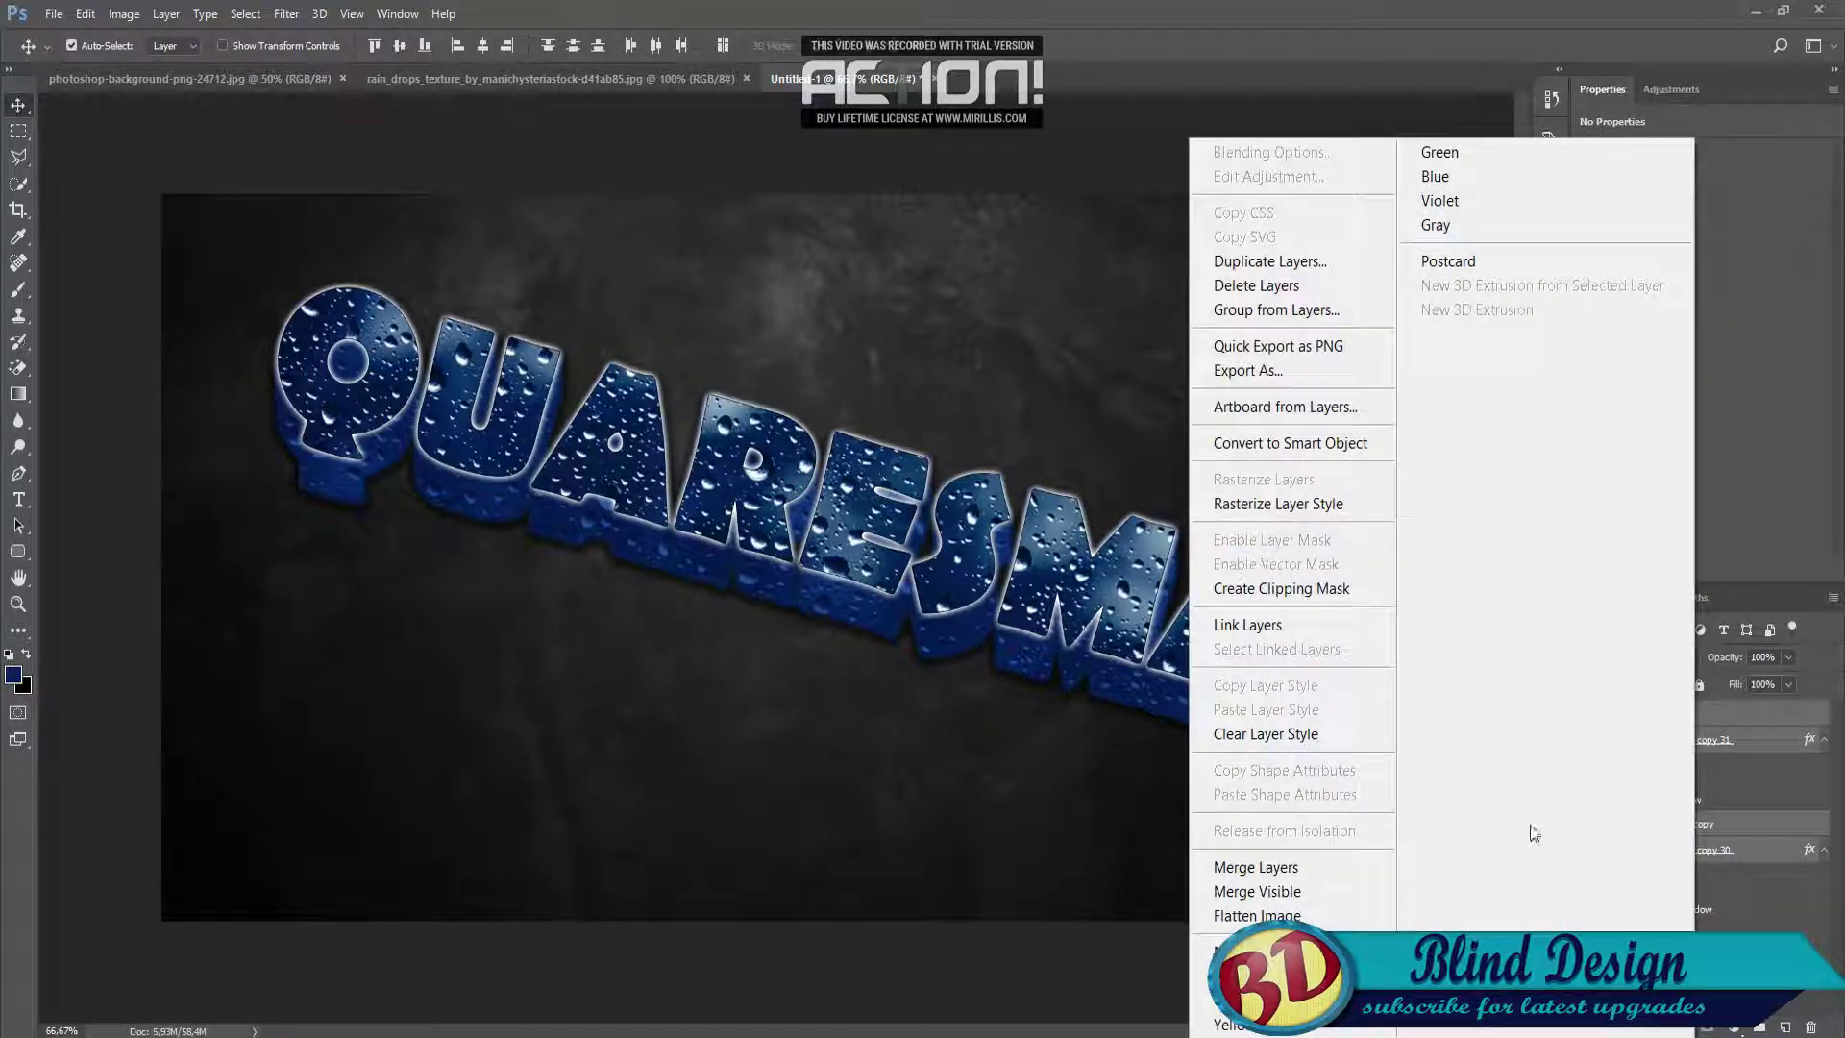
{"action": "left_click", "coordinate": [1358, 879]}
{"action": "key", "text": "ctrl+t"}
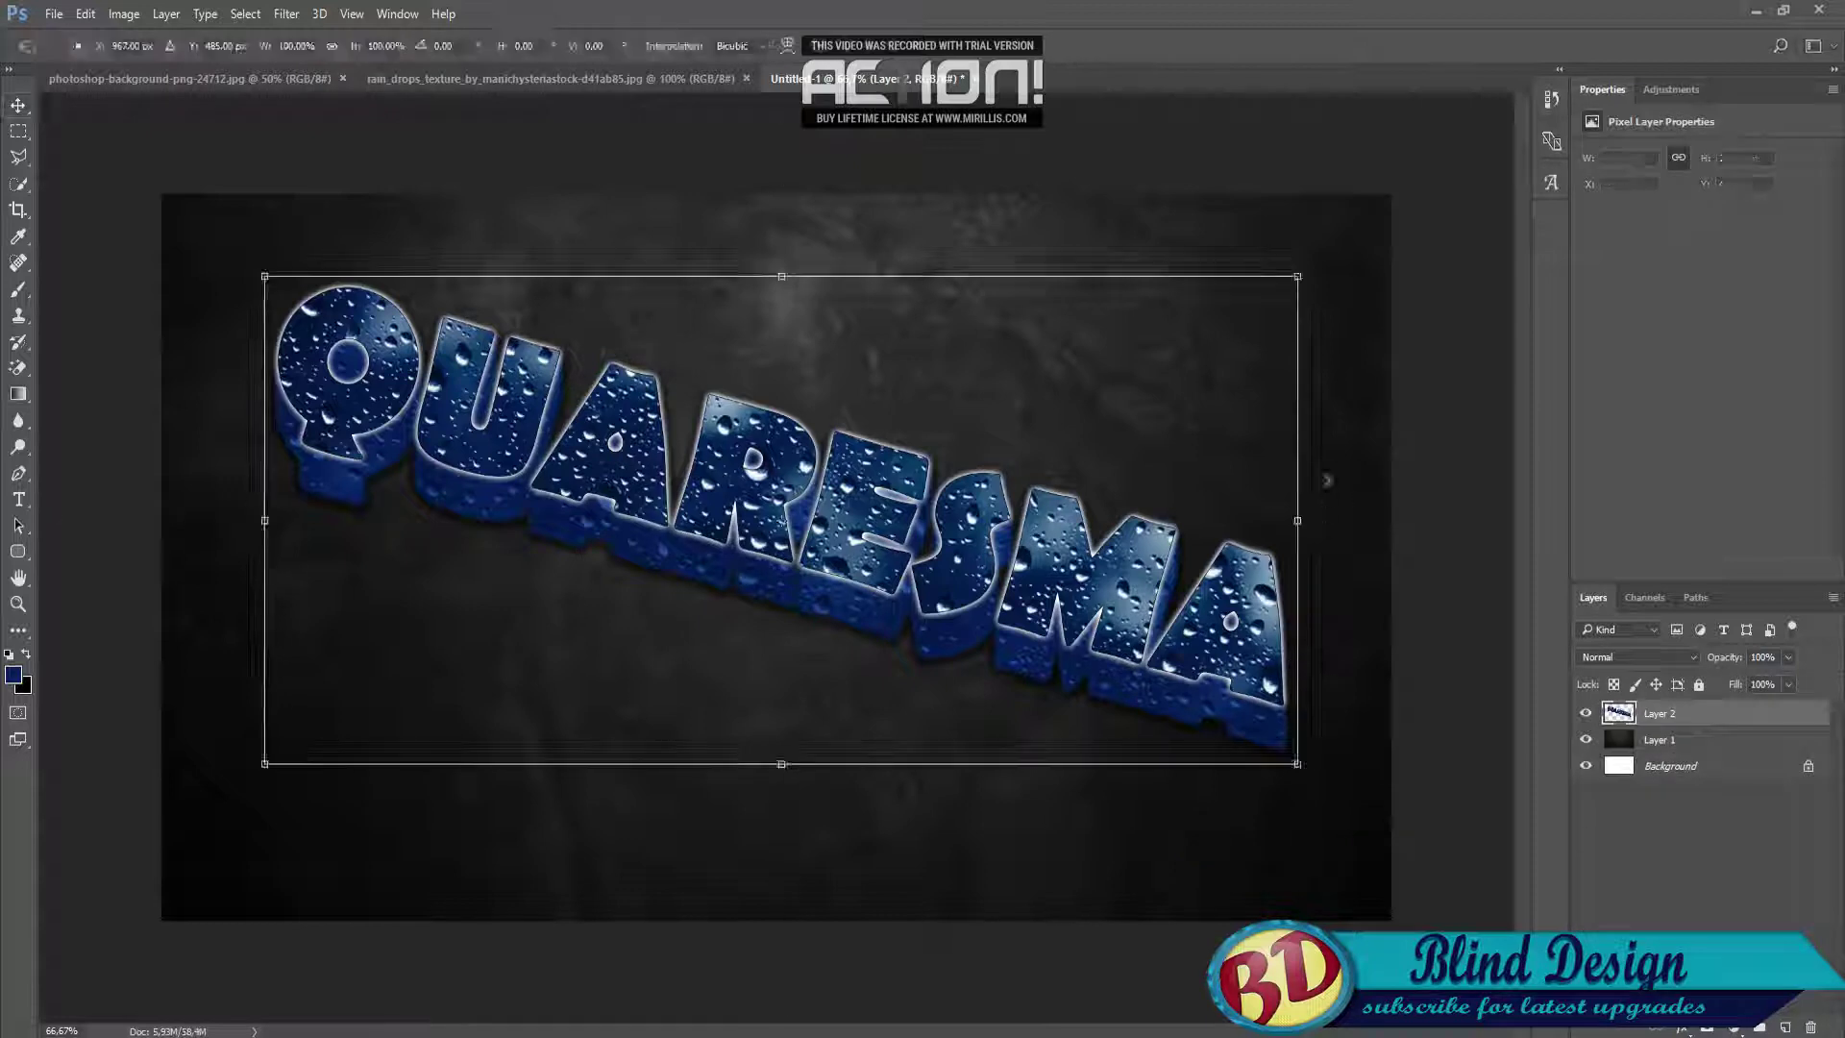
{"action": "mouse_move", "coordinate": [1320, 453]}
{"action": "left_mouse_down"}
{"action": "mouse_move", "coordinate": [1284, 344]}
{"action": "mouse_move", "coordinate": [1236, 429]}
{"action": "left_mouse_up"}
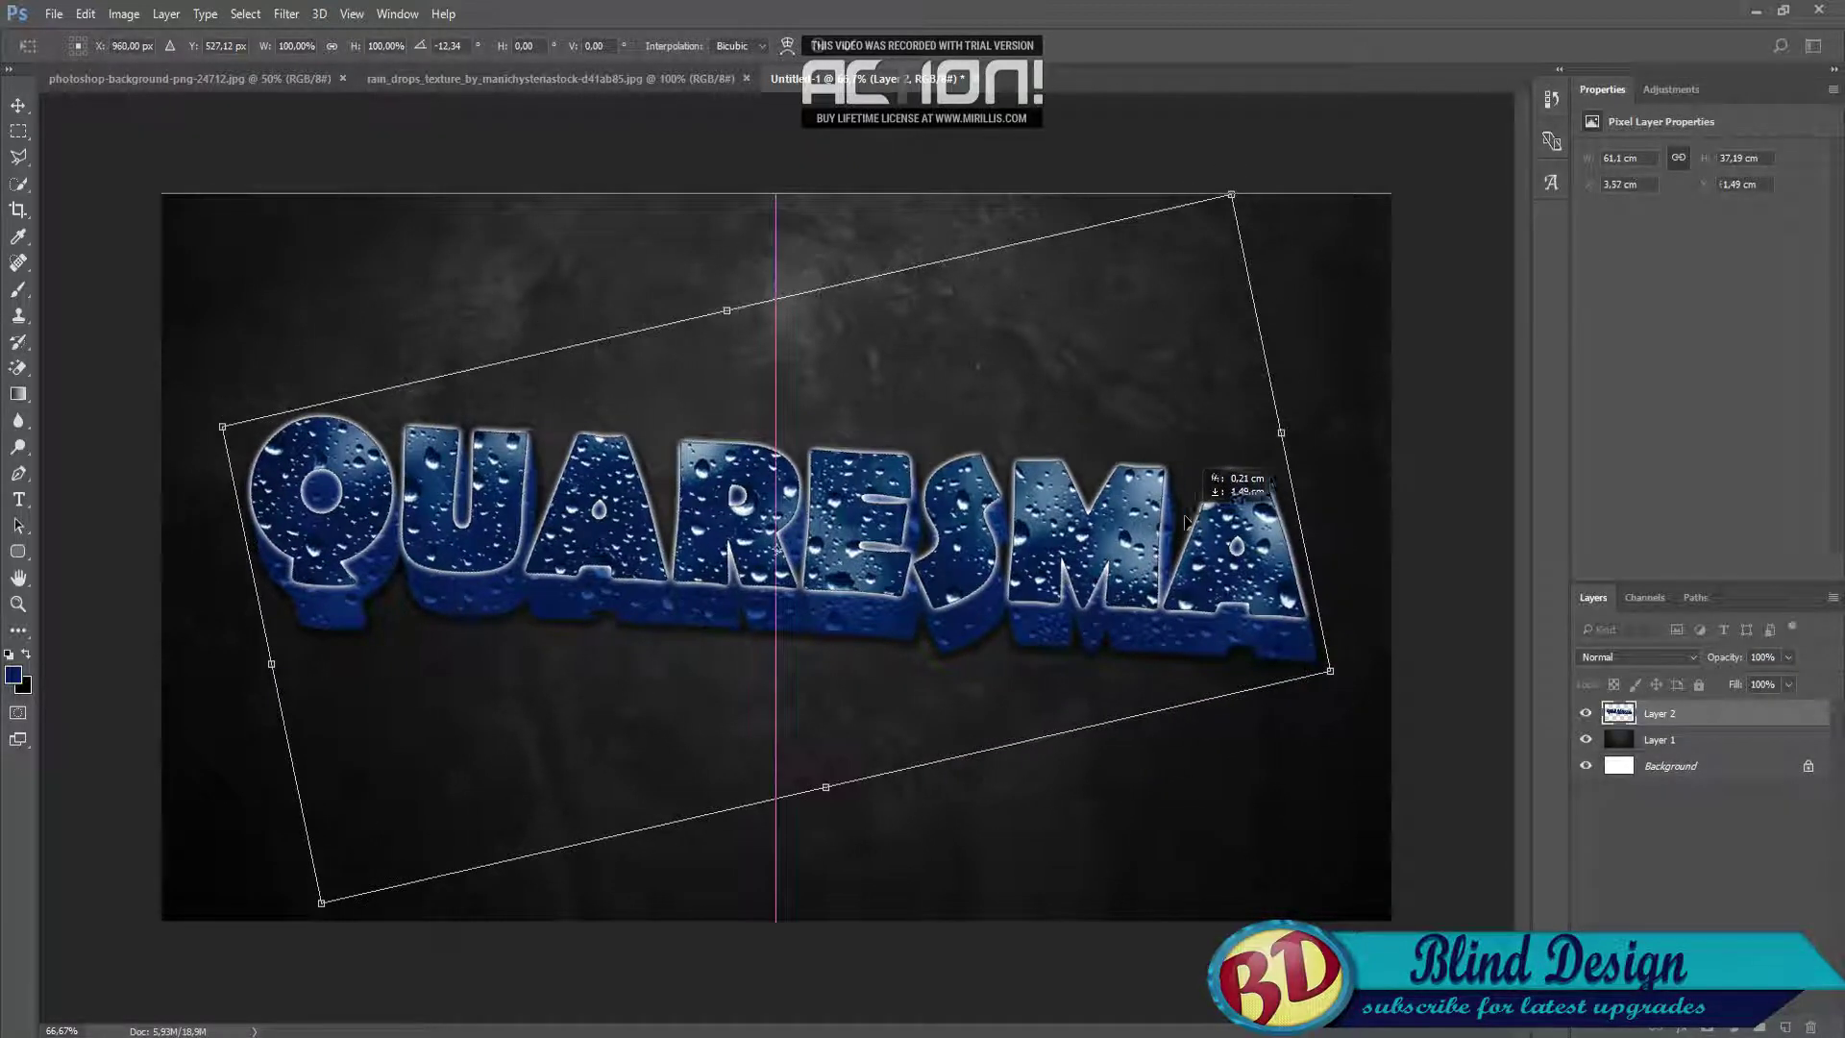
{"action": "left_click_drag", "start_coordinate": [1358, 480], "coordinate": [1368, 464]}
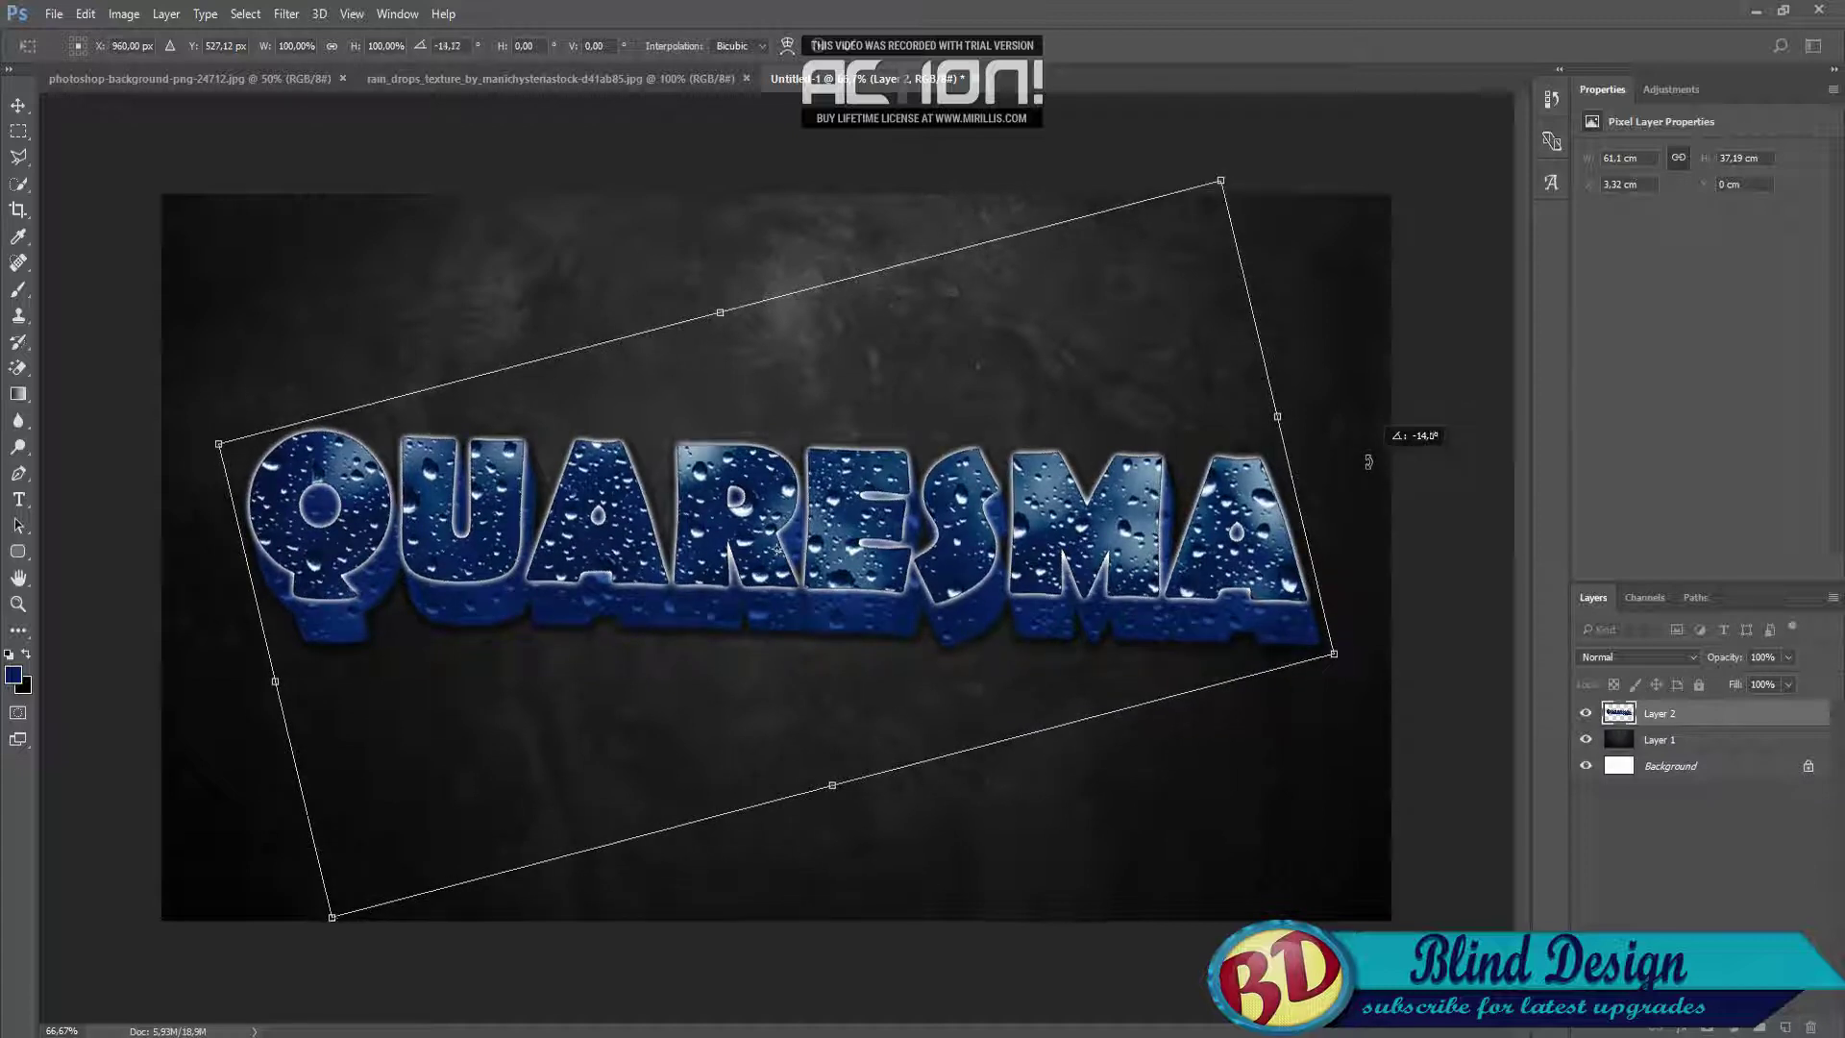
{"action": "left_click", "coordinate": [851, 50]}
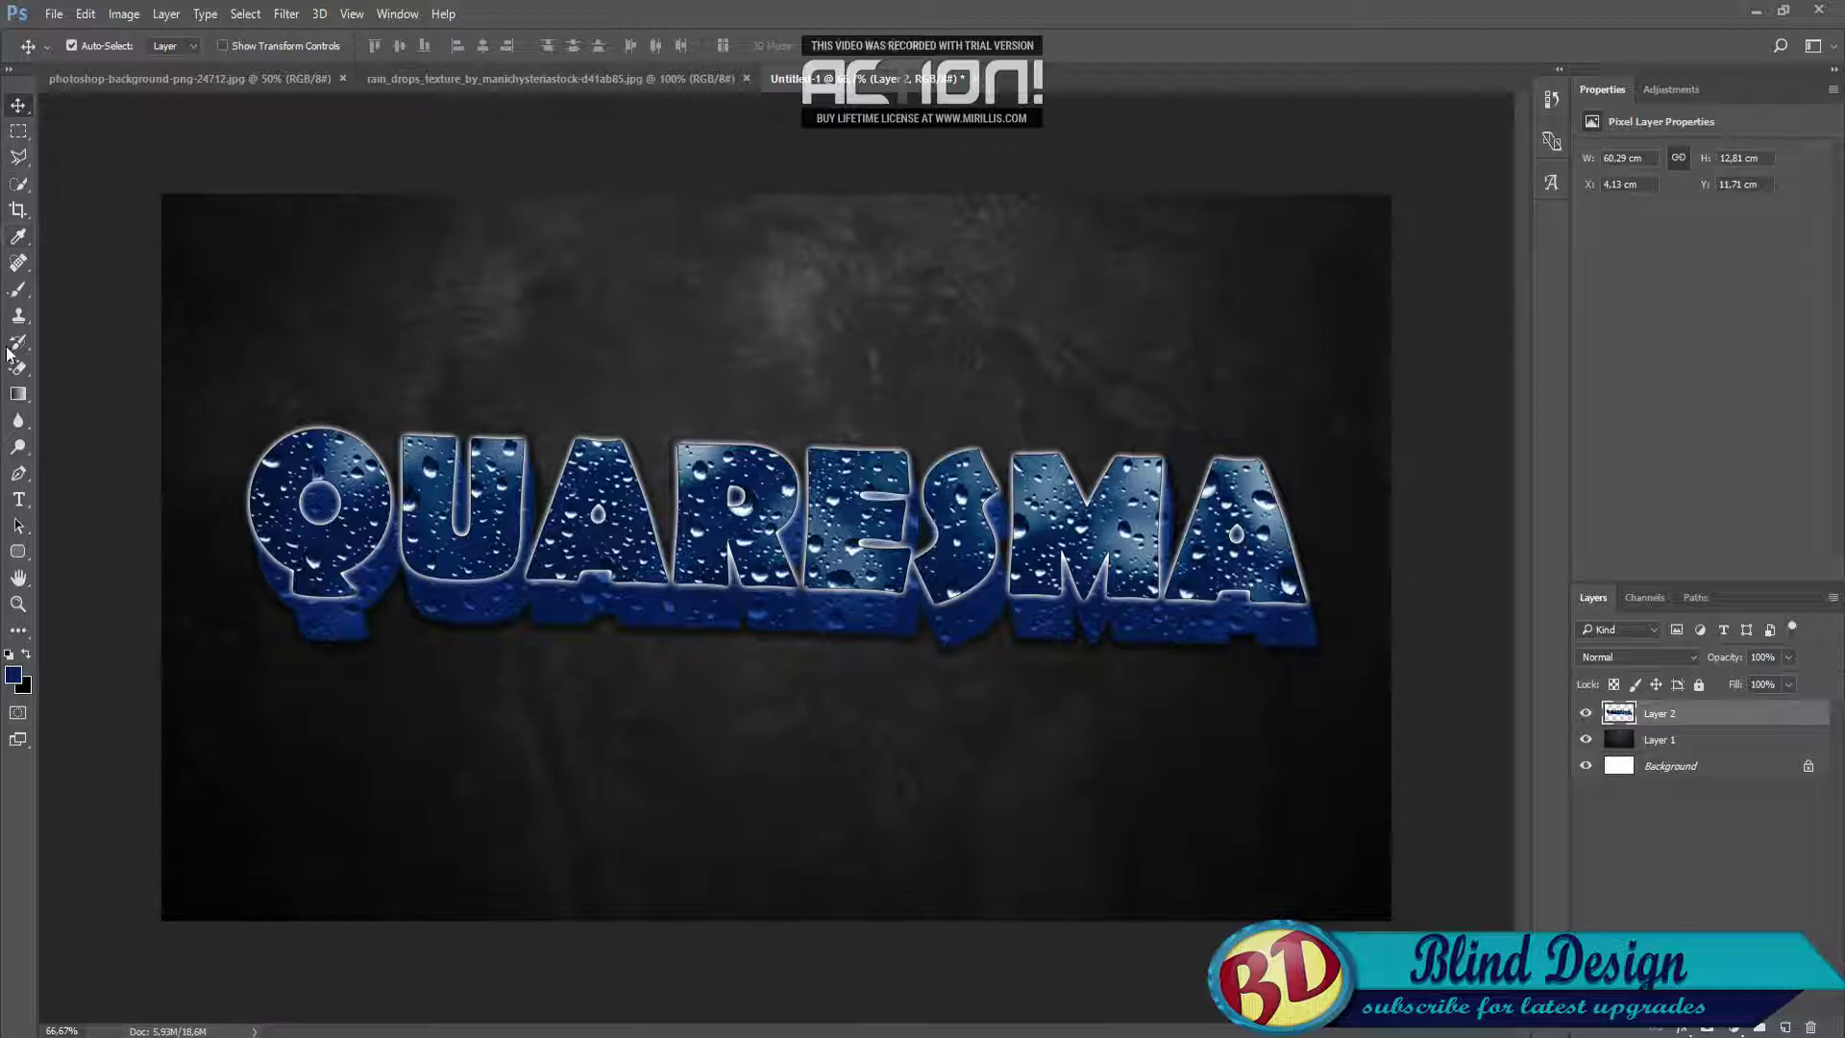
Set the shape fill to white, draw a trial rounded rectangle over the letters, then undo it.
{"action": "right_click", "coordinate": [19, 549]}
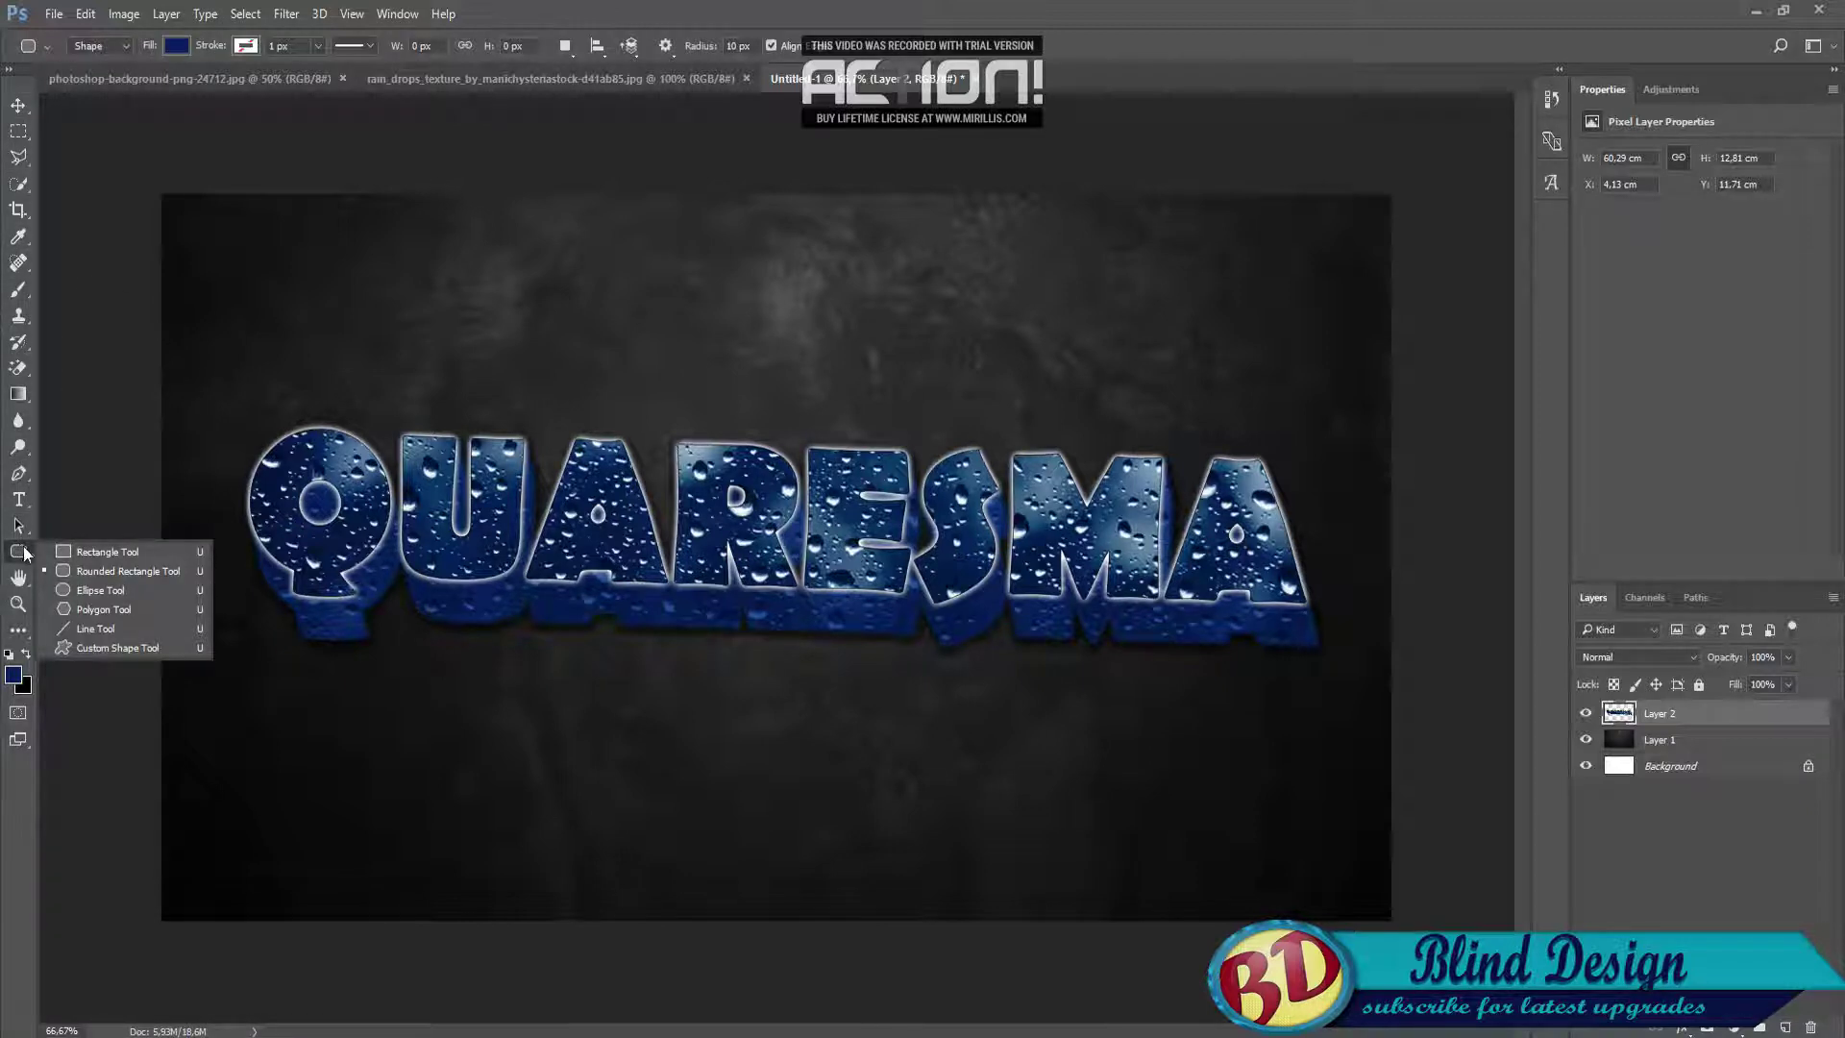
{"action": "left_click", "coordinate": [71, 568]}
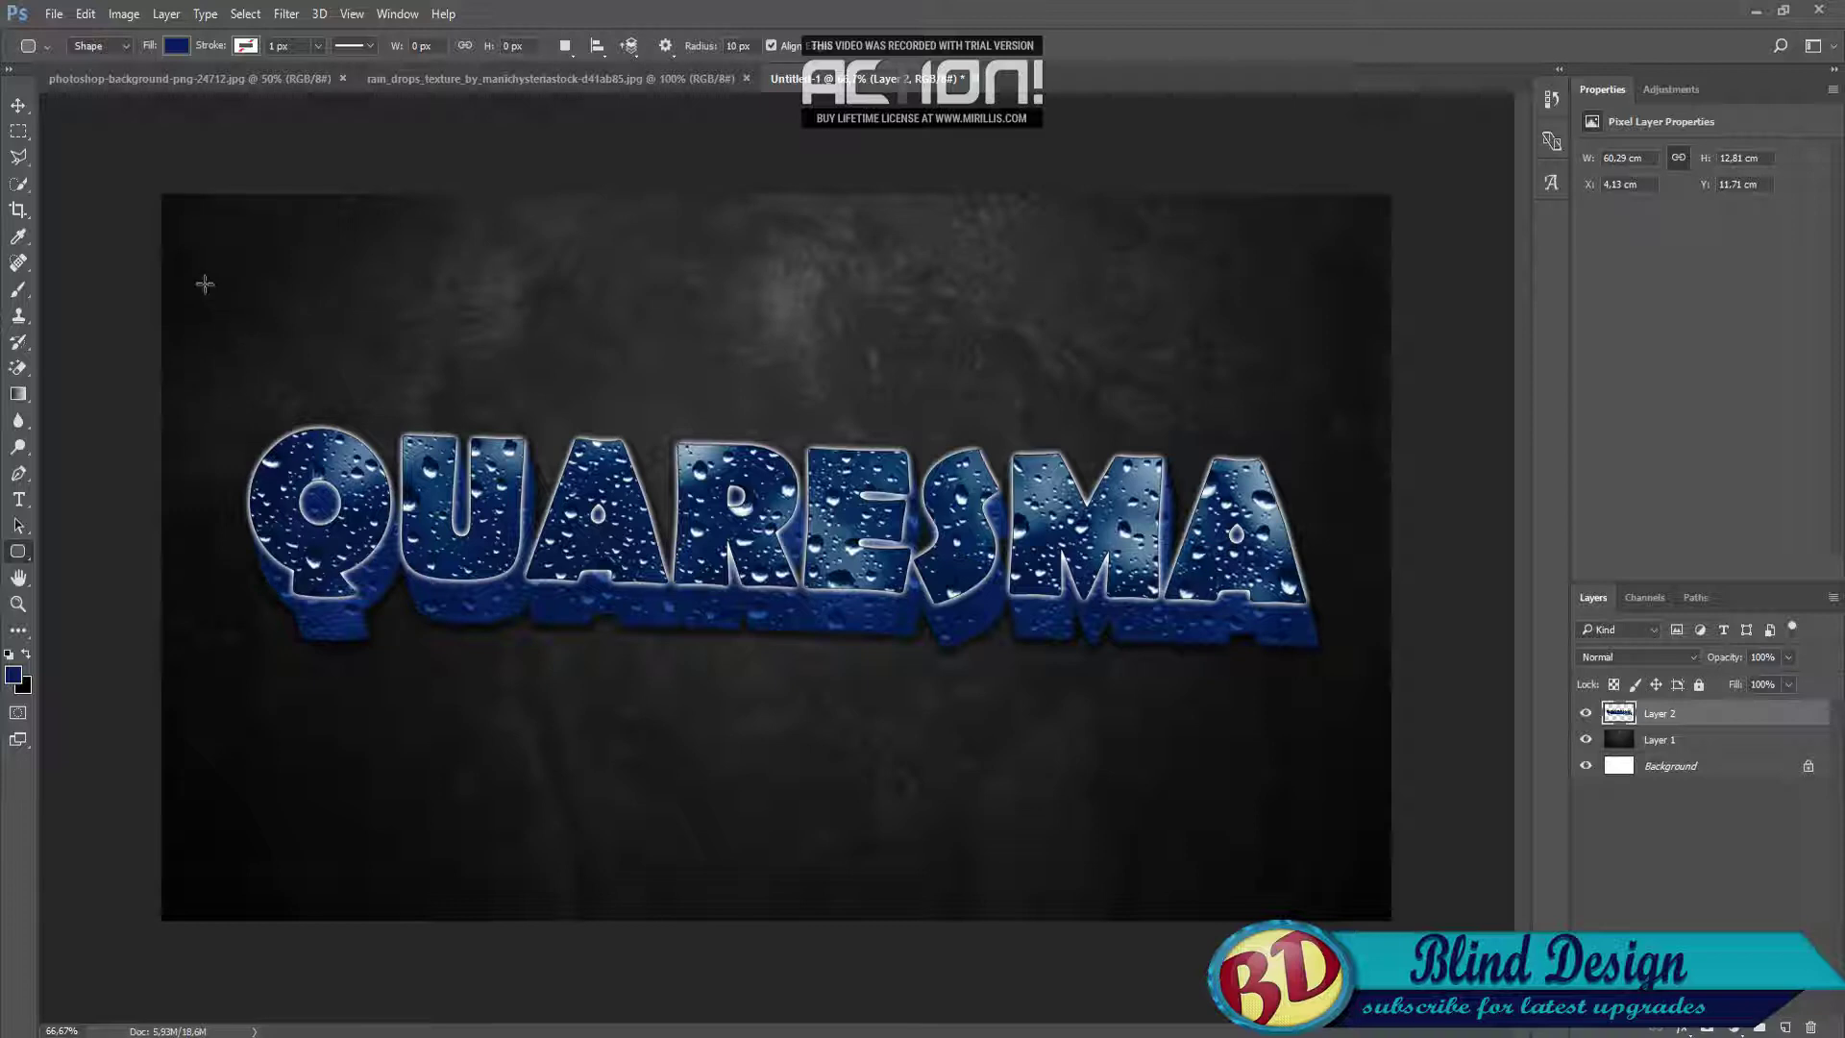
{"action": "left_click", "coordinate": [179, 46]}
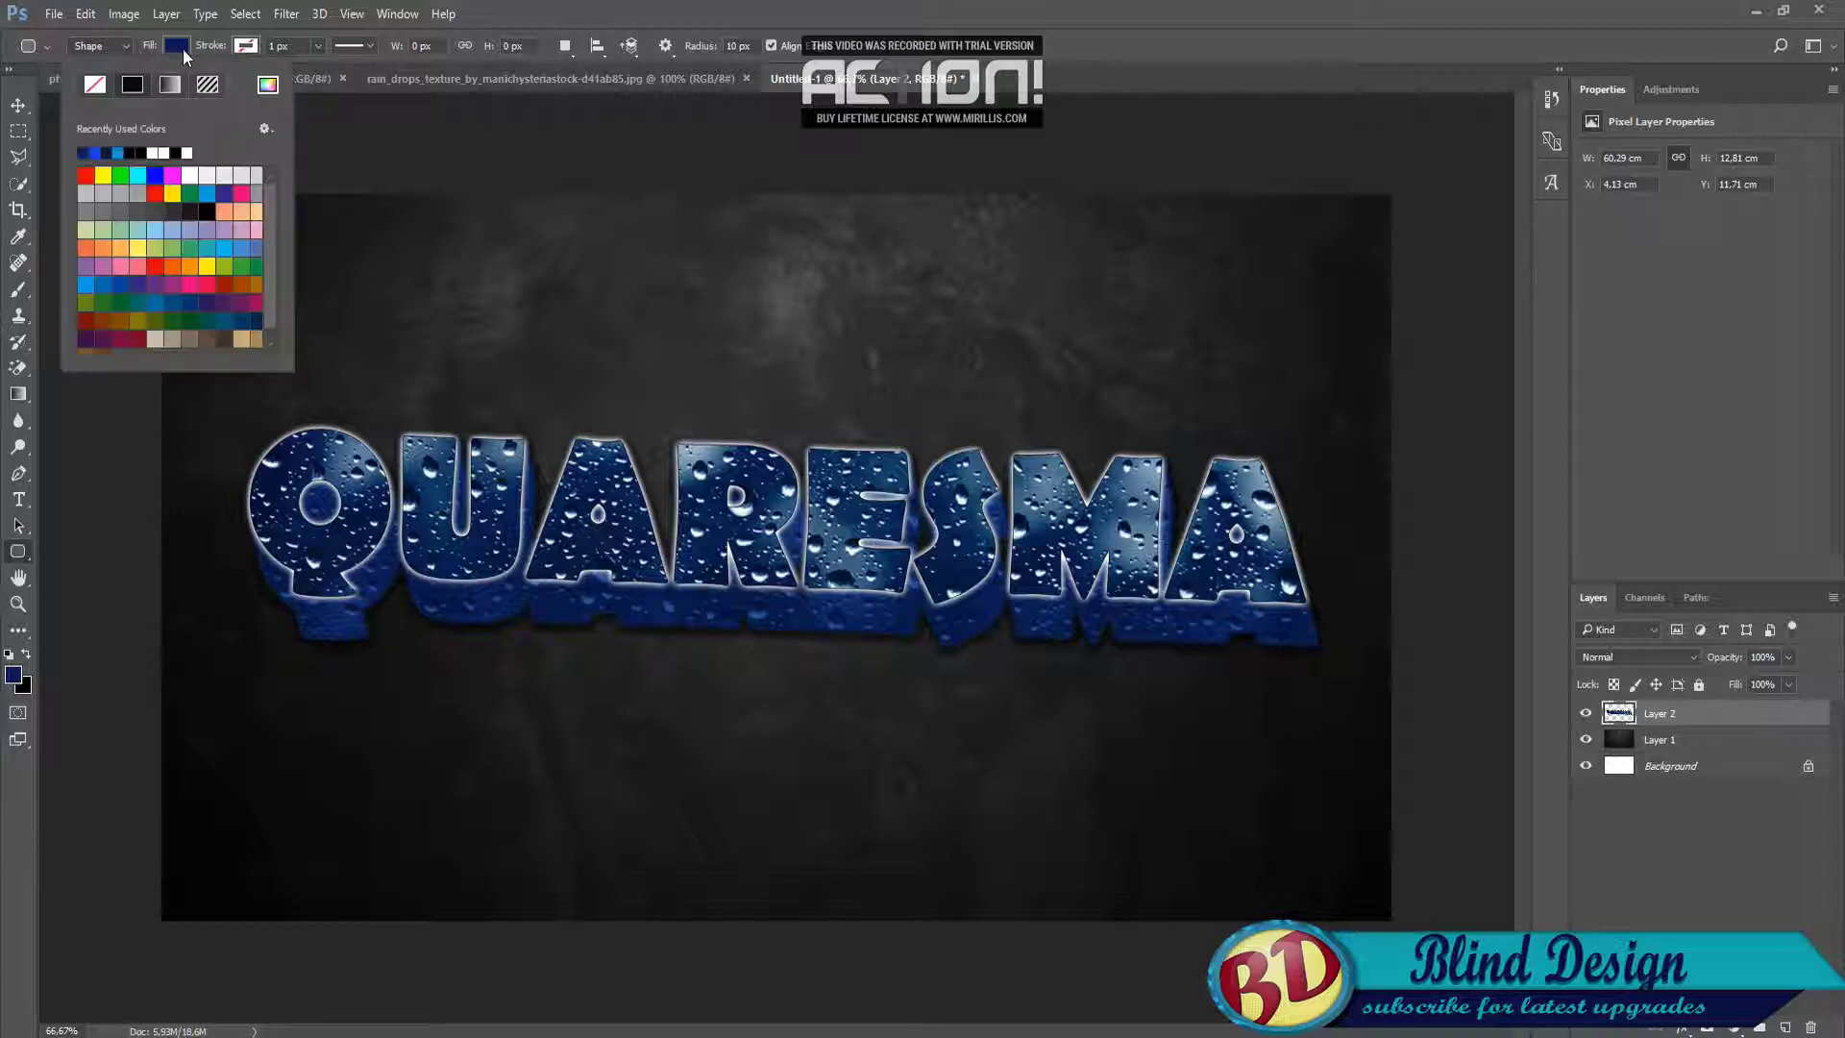
{"action": "double_click", "coordinate": [197, 173]}
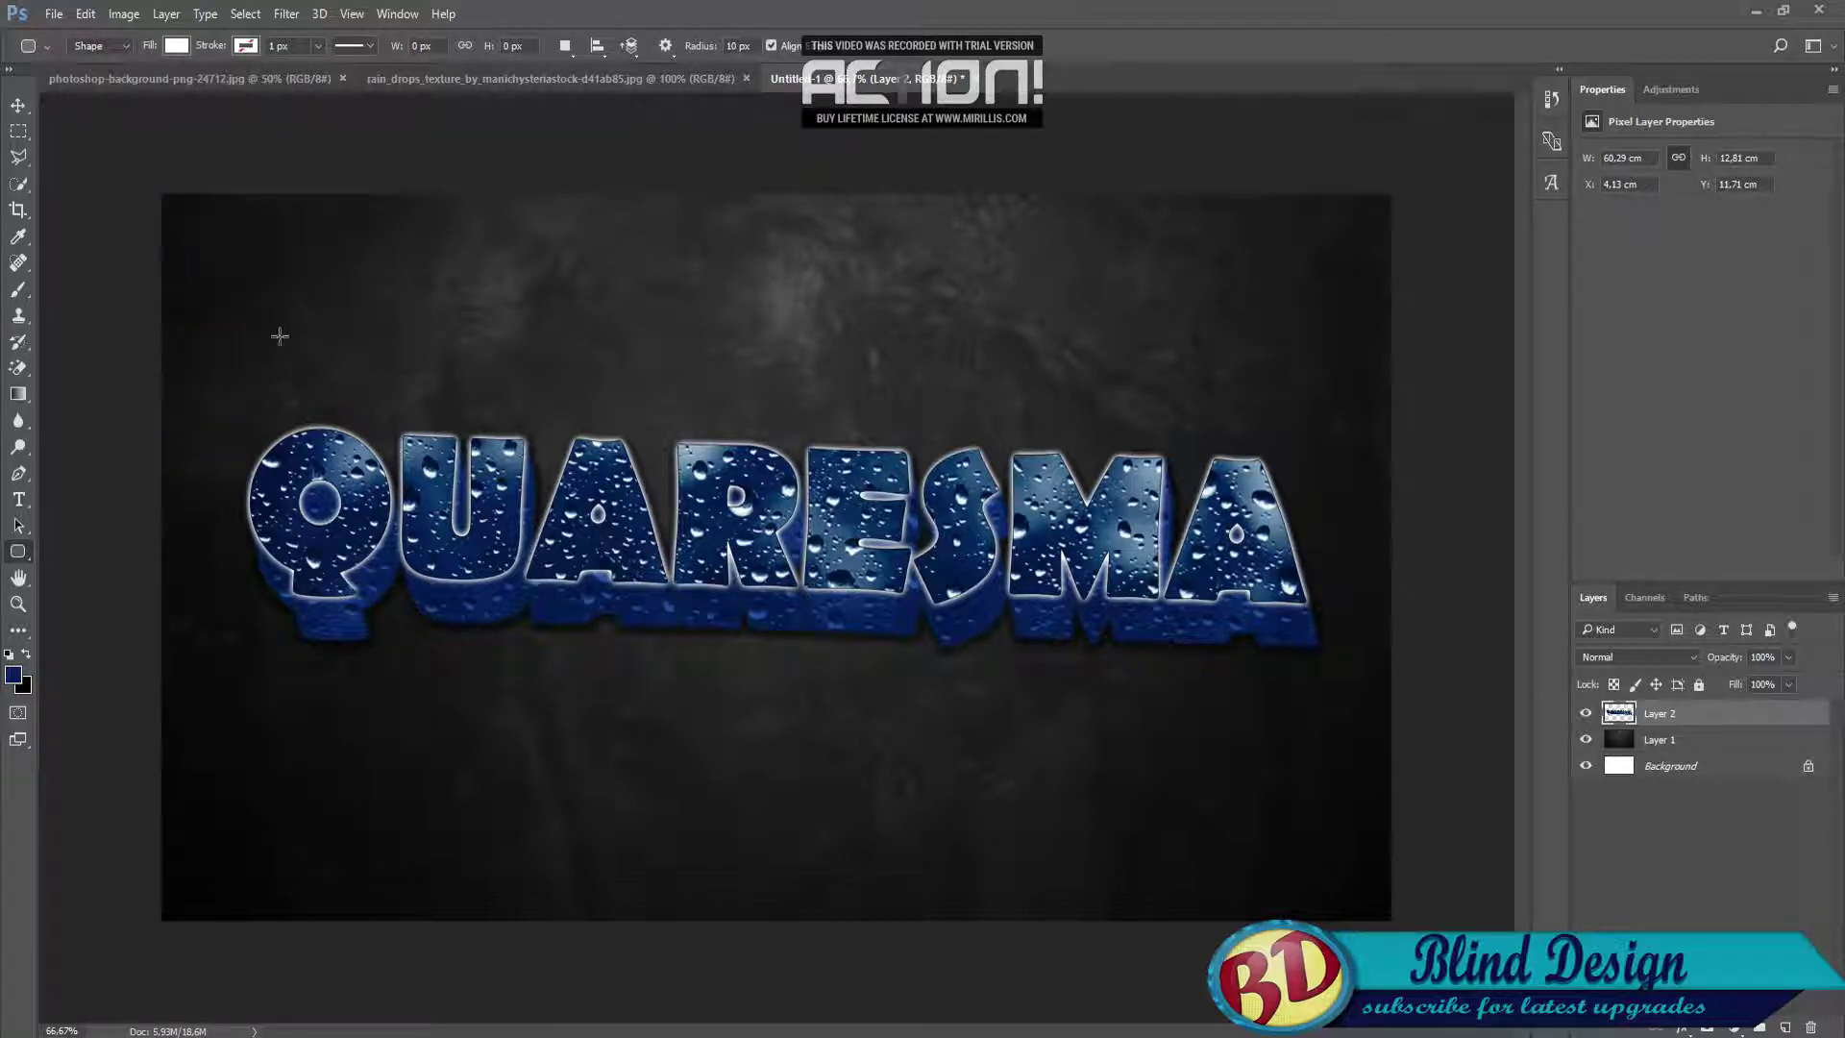
{"action": "left_click_drag", "start_coordinate": [184, 303], "coordinate": [1325, 480]}
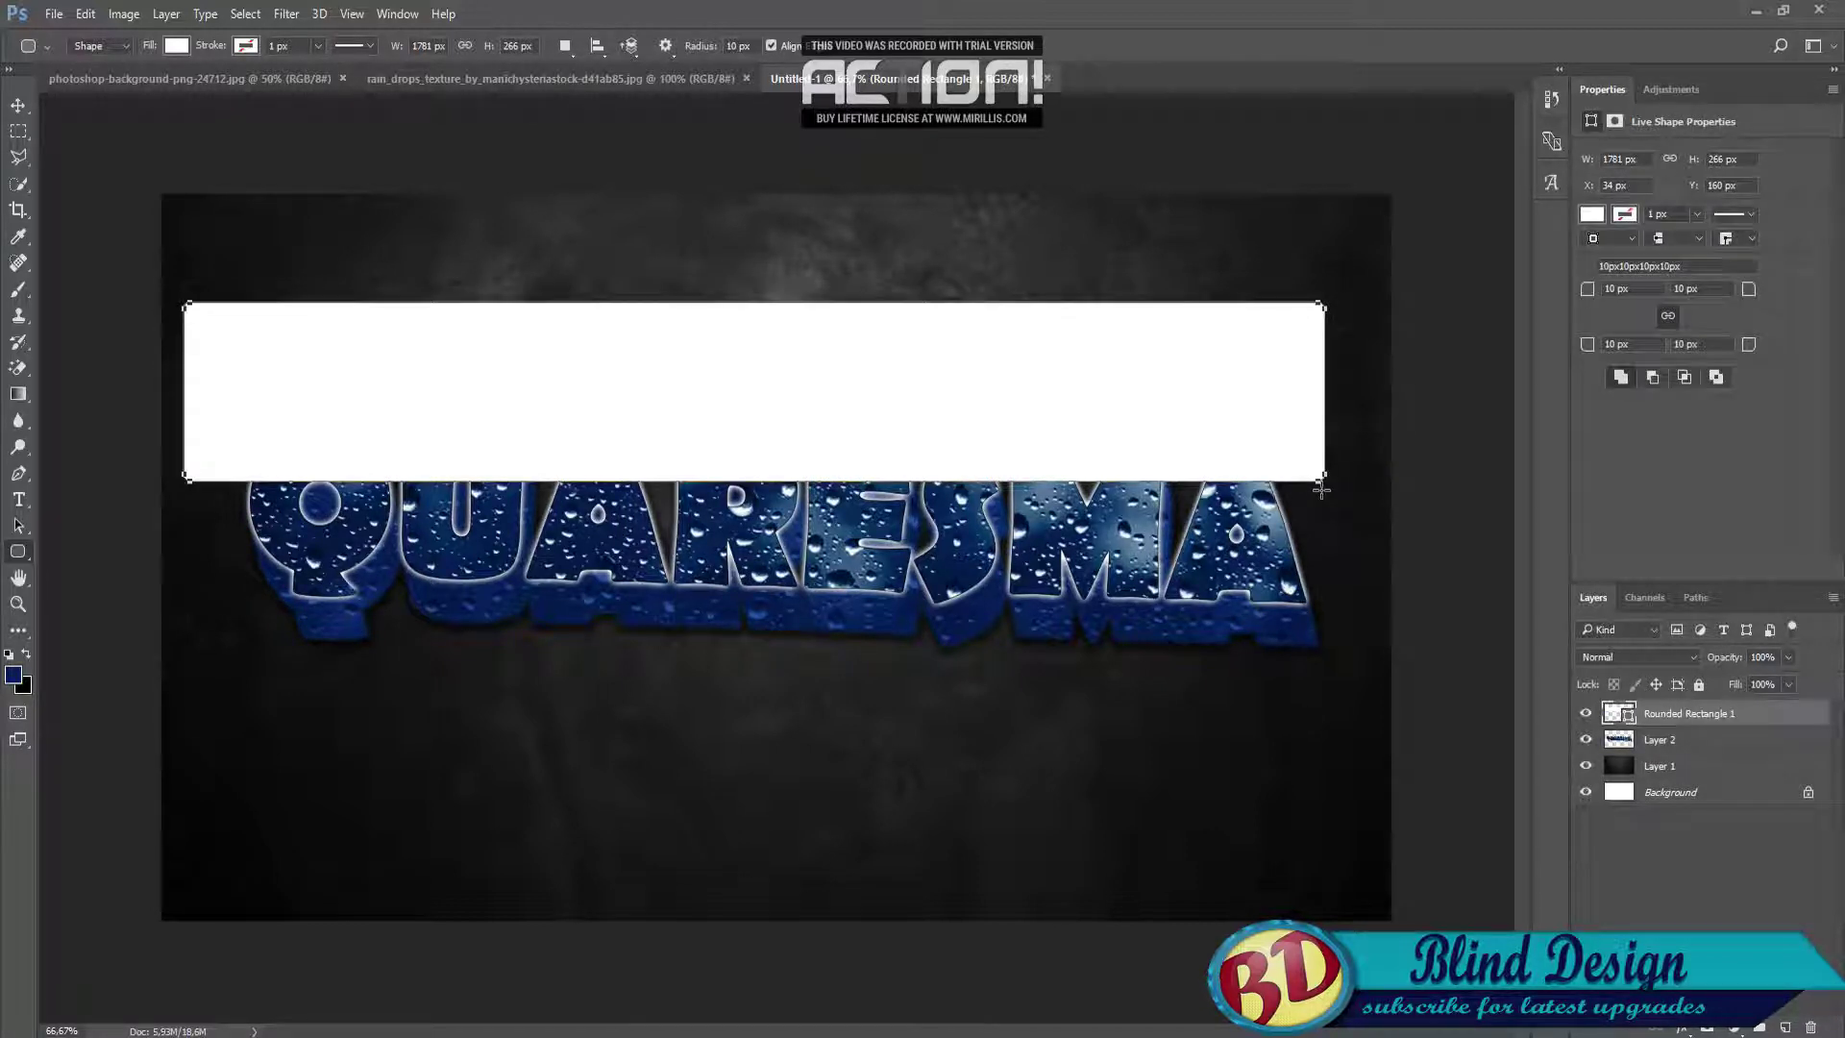
{"action": "key", "text": "ctrl+z"}
{"action": "right_click", "coordinate": [17, 550]}
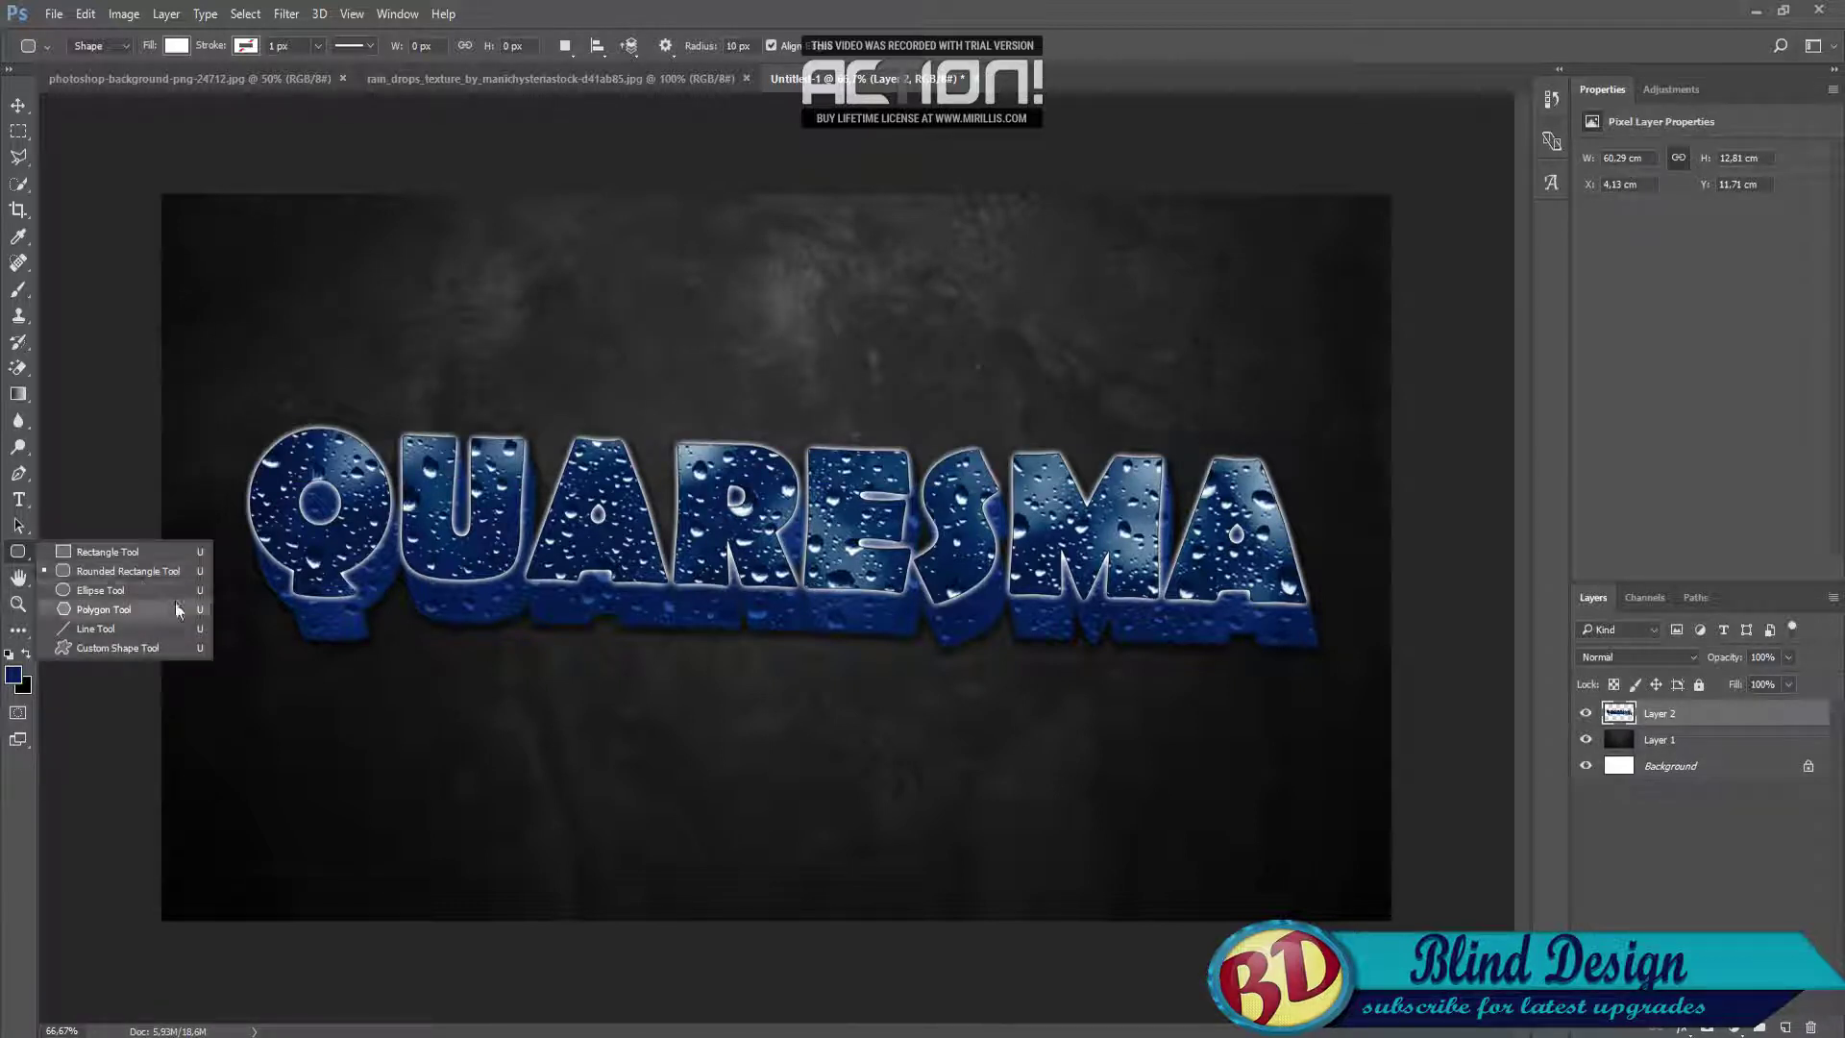
Draw a wide white ellipse across the top half of the QUARESMA letters.
{"action": "left_click", "coordinate": [87, 590]}
{"action": "left_click_drag", "start_coordinate": [179, 144], "coordinate": [1333, 495]}
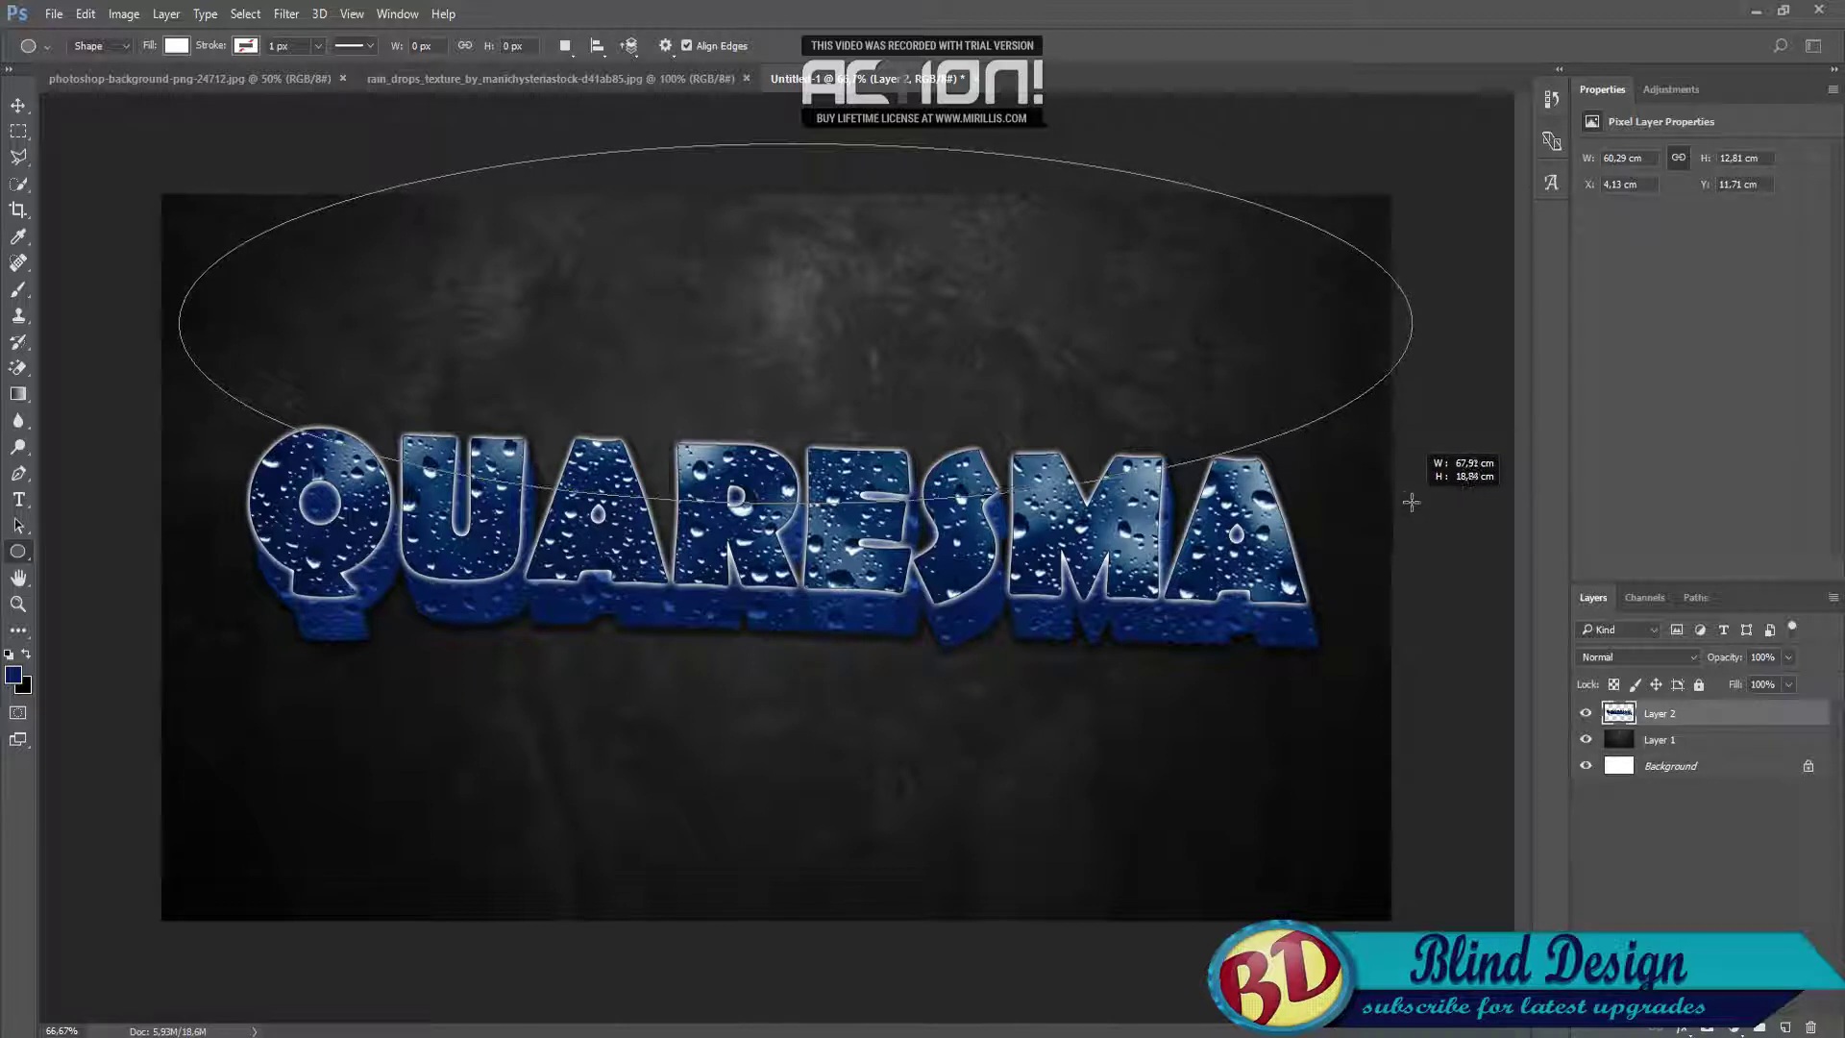
{"action": "left_click_drag", "start_coordinate": [1333, 496], "coordinate": [1417, 504]}
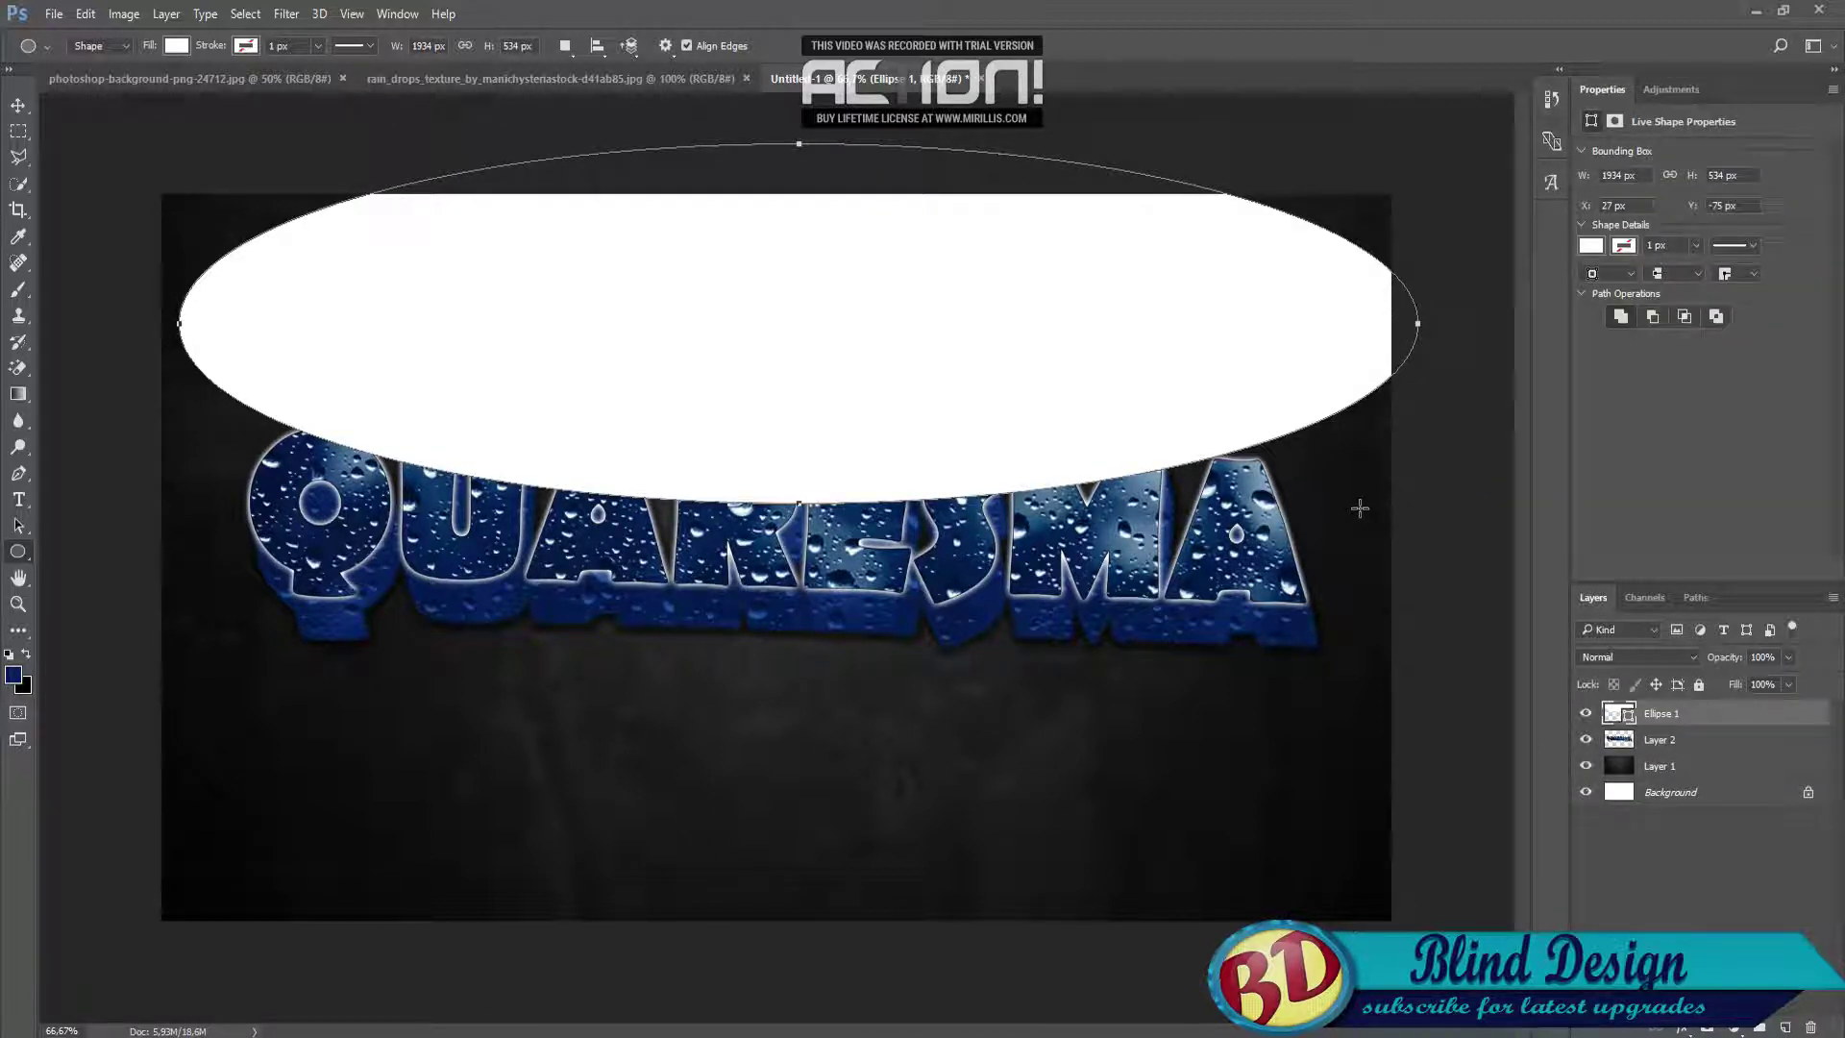
Clip the ellipse to the QUARESMA text and fade it to about 28% opacity.
{"action": "right_click", "coordinate": [1708, 719]}
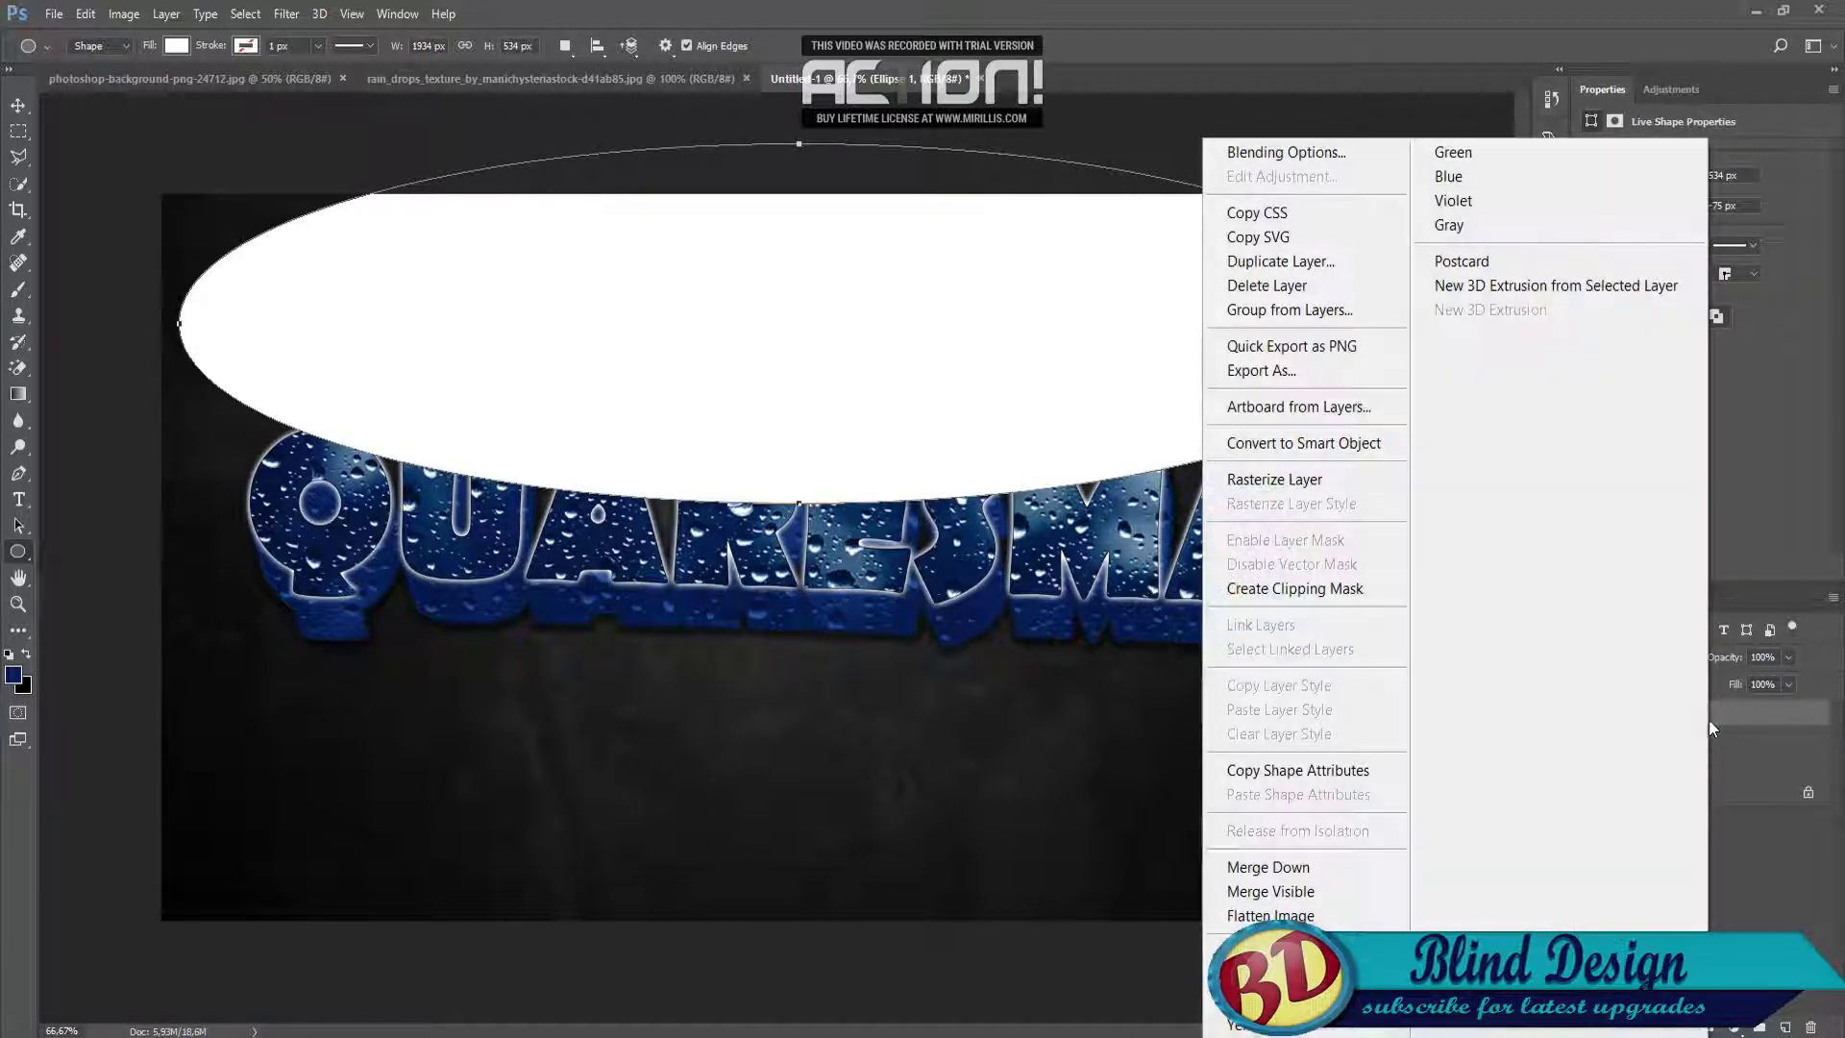
{"action": "left_click", "coordinate": [1395, 591]}
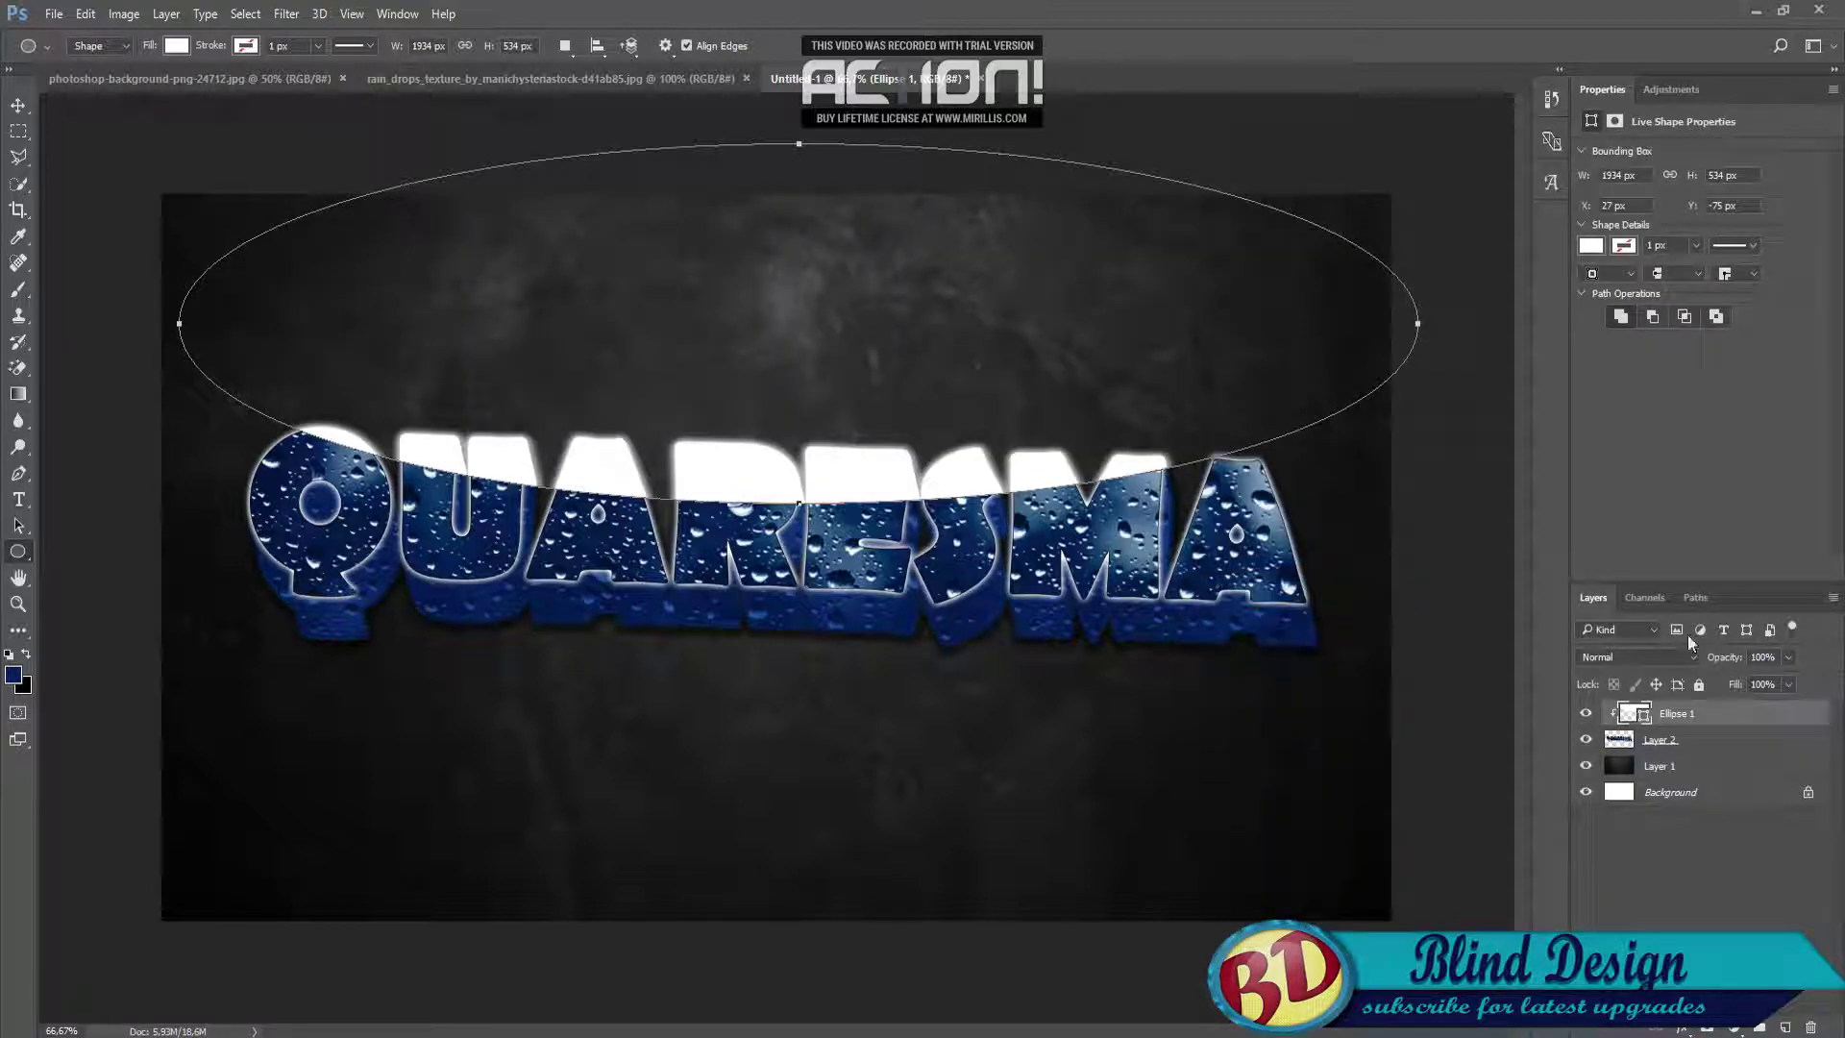
{"action": "left_click", "coordinate": [1633, 656]}
{"action": "left_click", "coordinate": [1789, 658]}
{"action": "left_click_drag", "start_coordinate": [1744, 680], "coordinate": [1723, 684]}
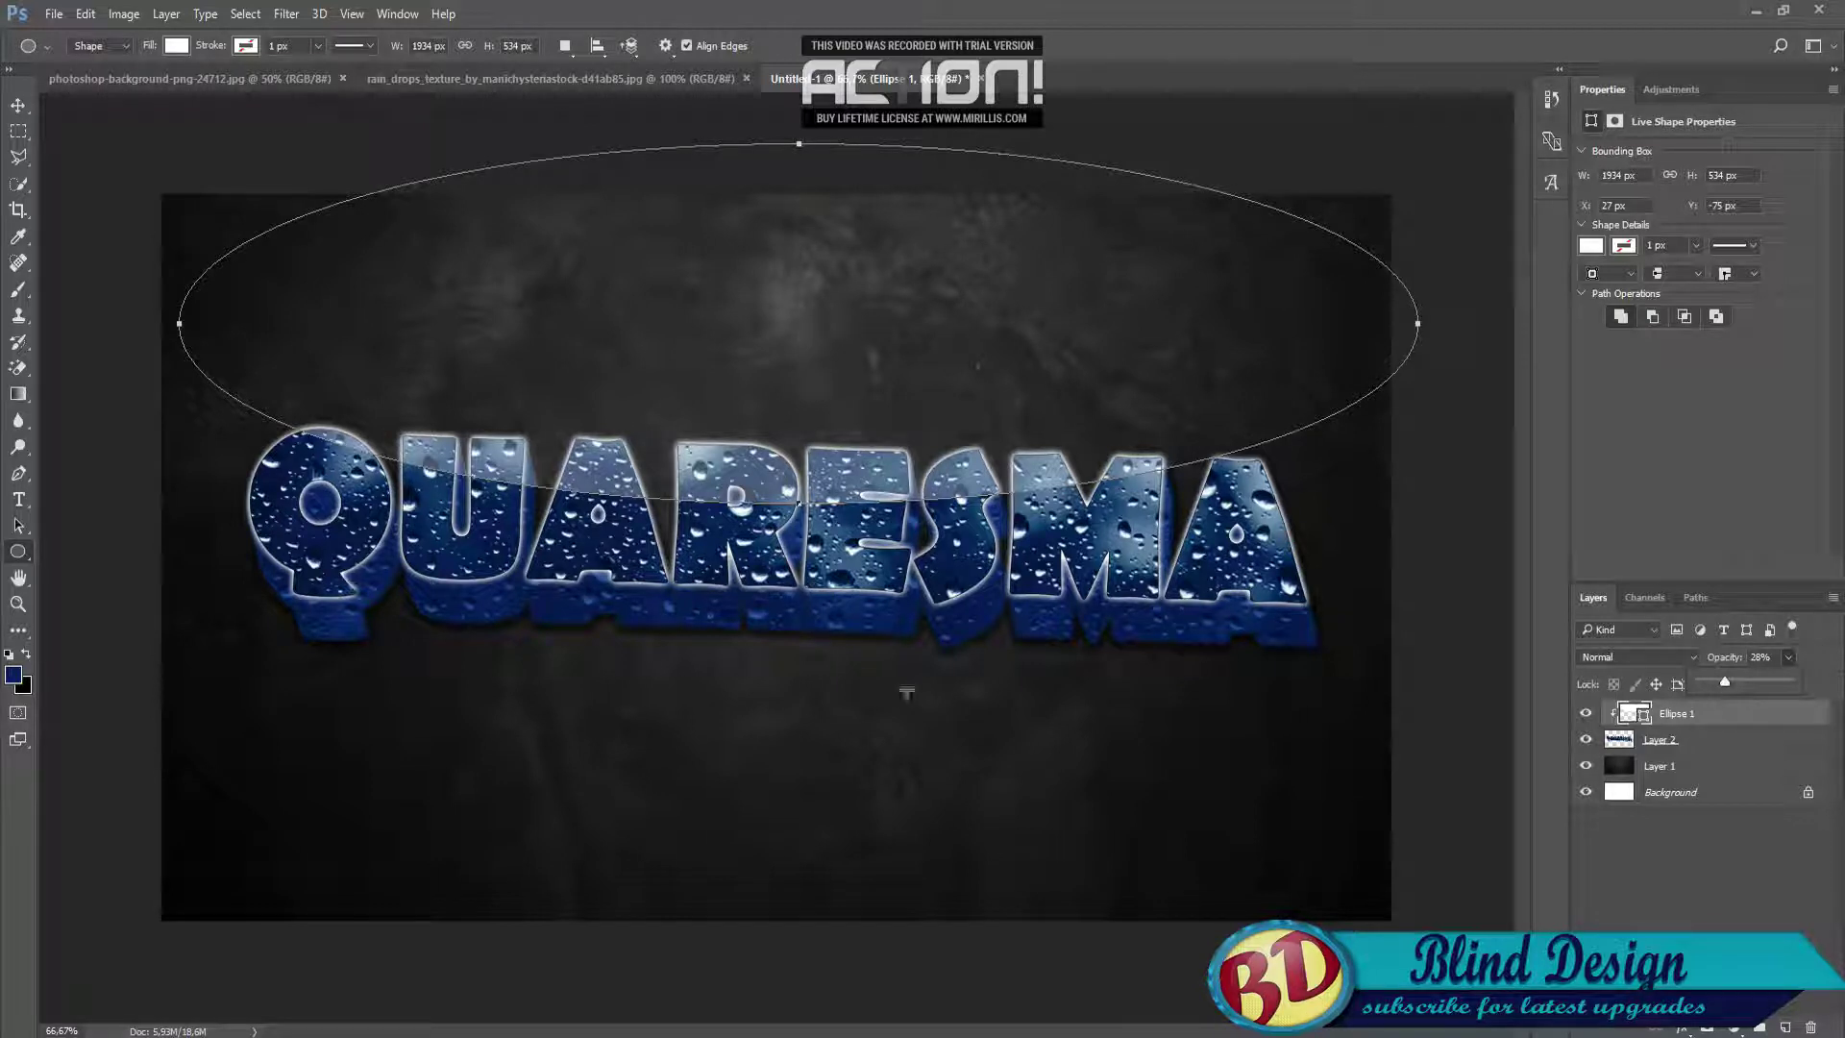
{"action": "left_click", "coordinate": [1699, 748]}
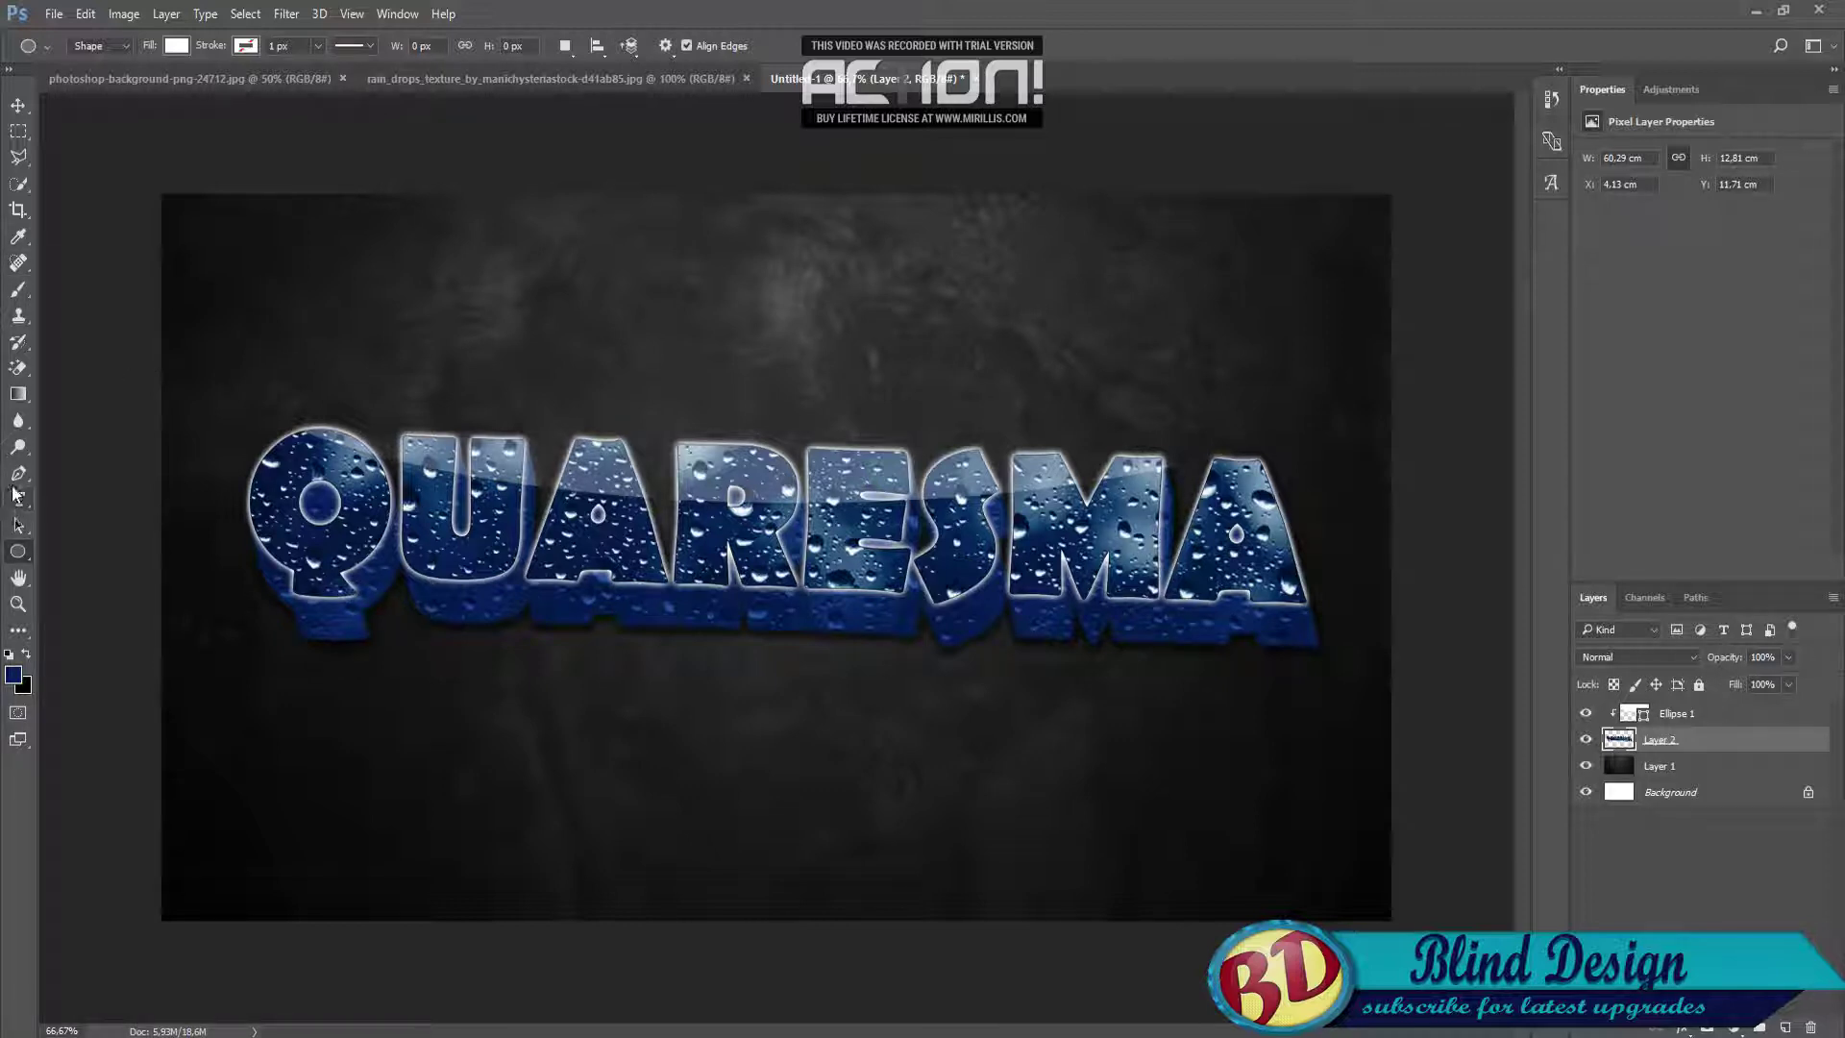
Merge Ellipse 1 with Layer 2 into one pixel layer and add an empty layer above.
{"action": "right_click", "coordinate": [21, 552]}
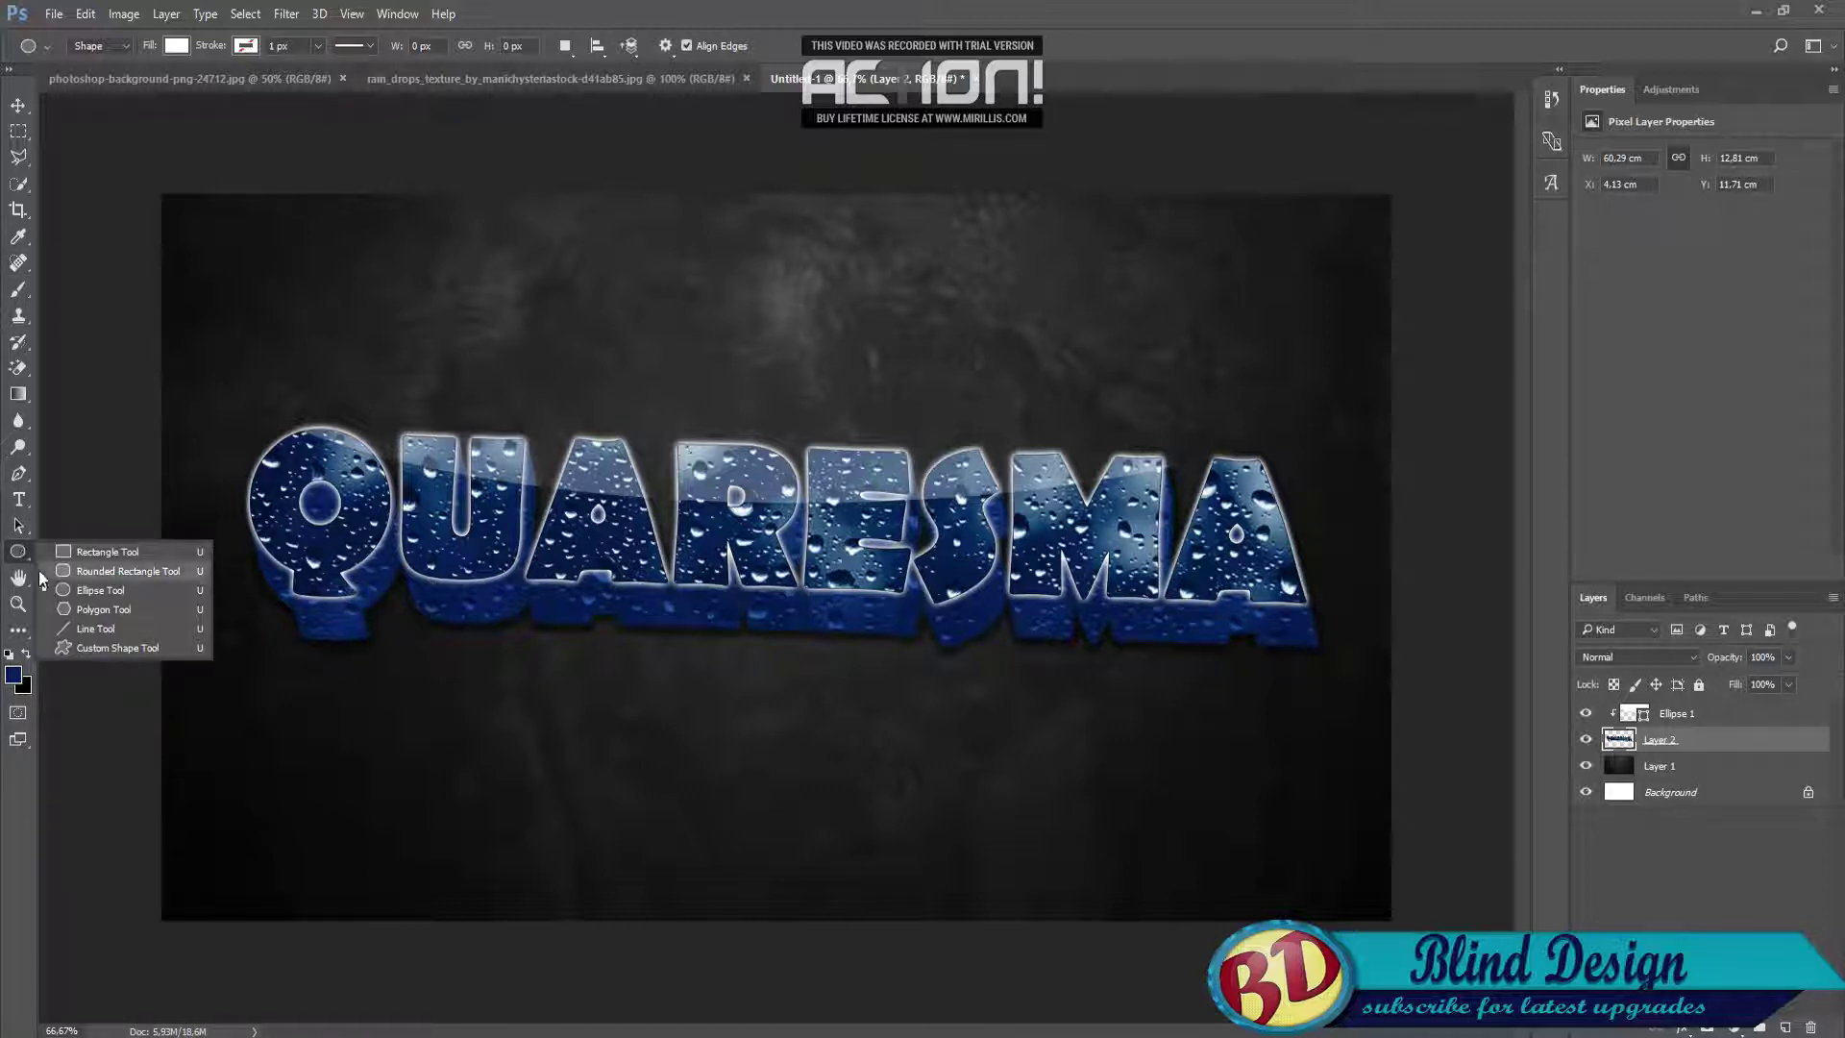
{"action": "left_click", "coordinate": [106, 551]}
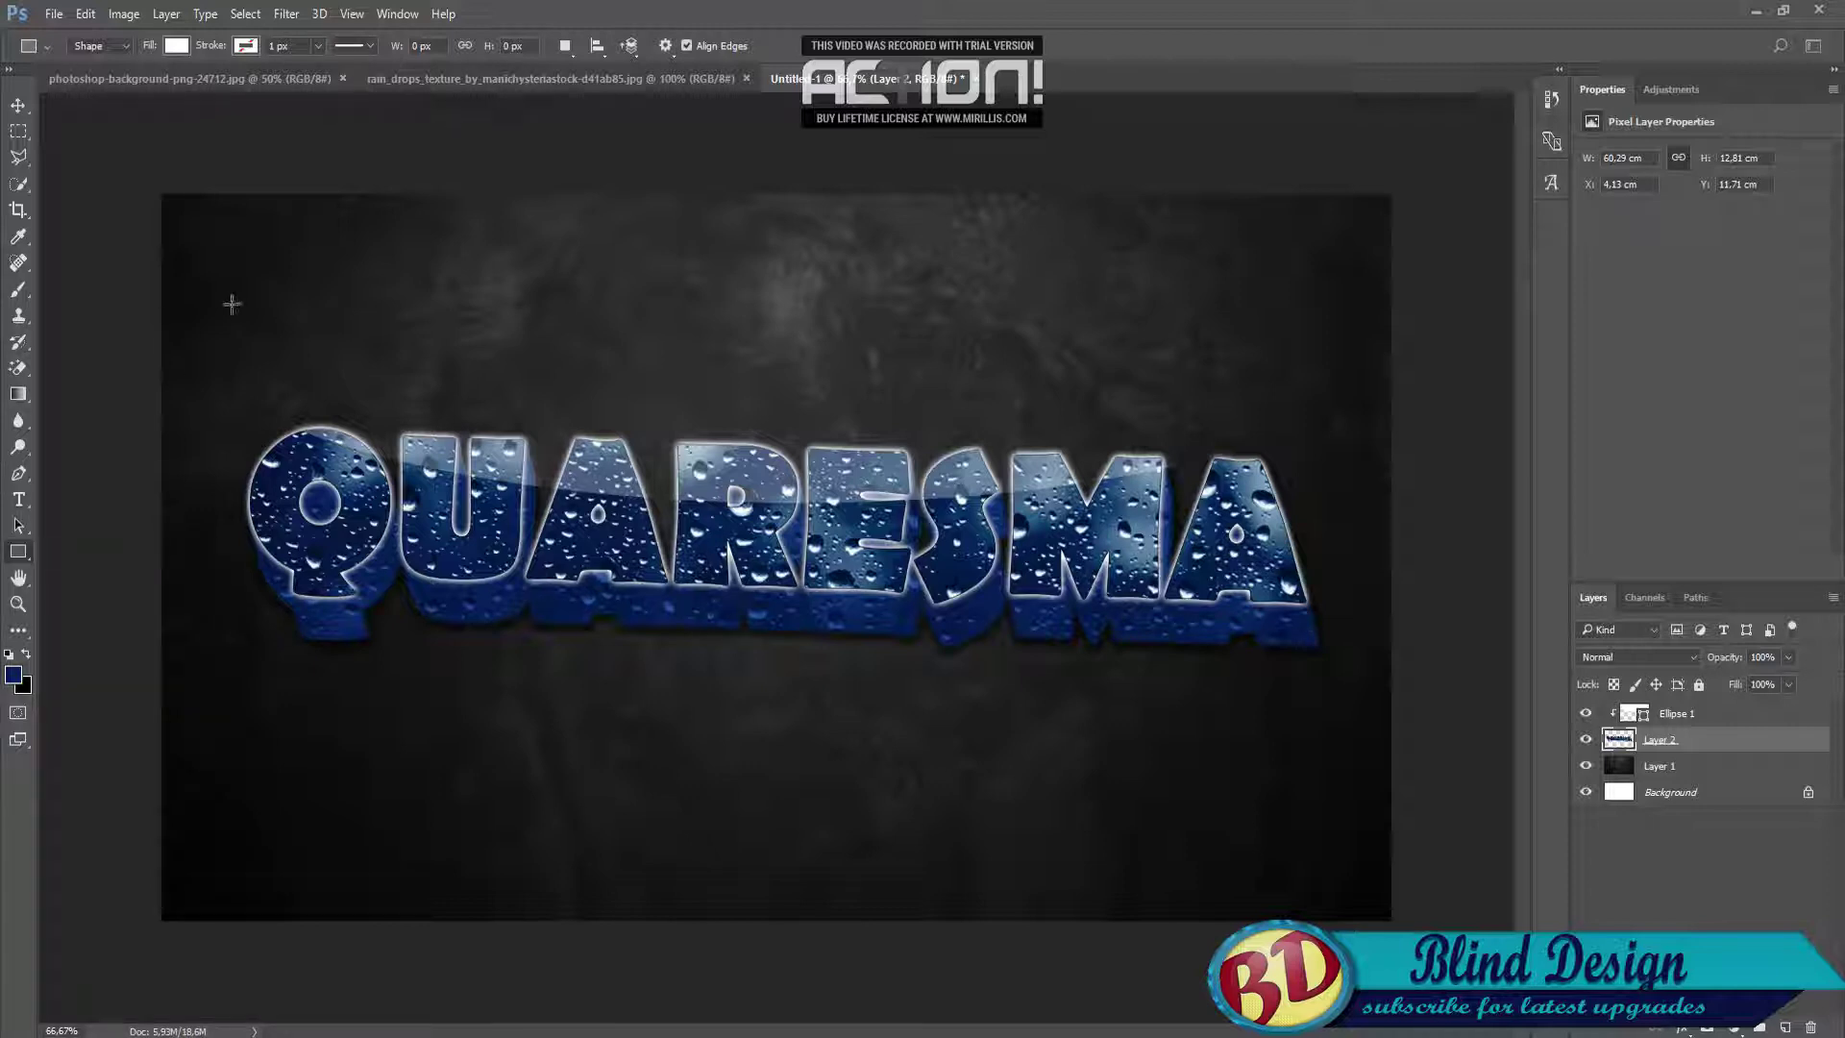
{"action": "left_click", "coordinate": [1729, 716]}
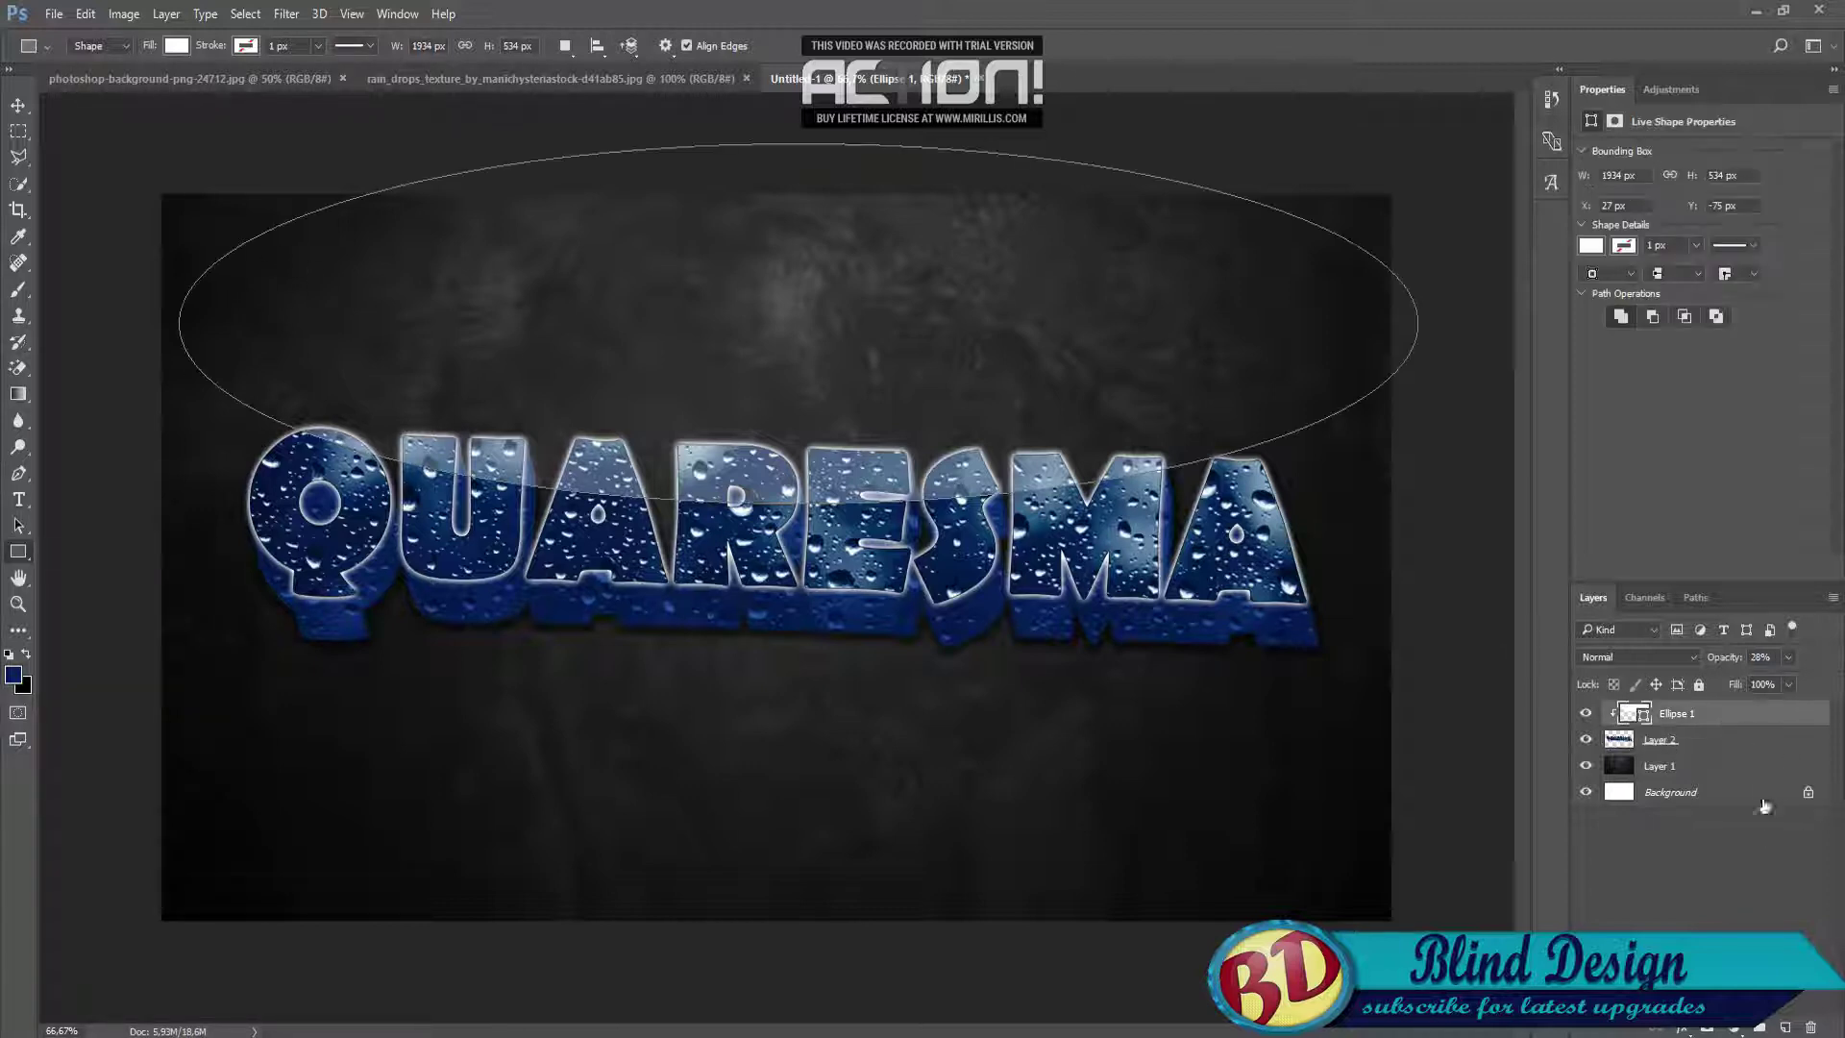
{"action": "left_click", "coordinate": [1686, 766]}
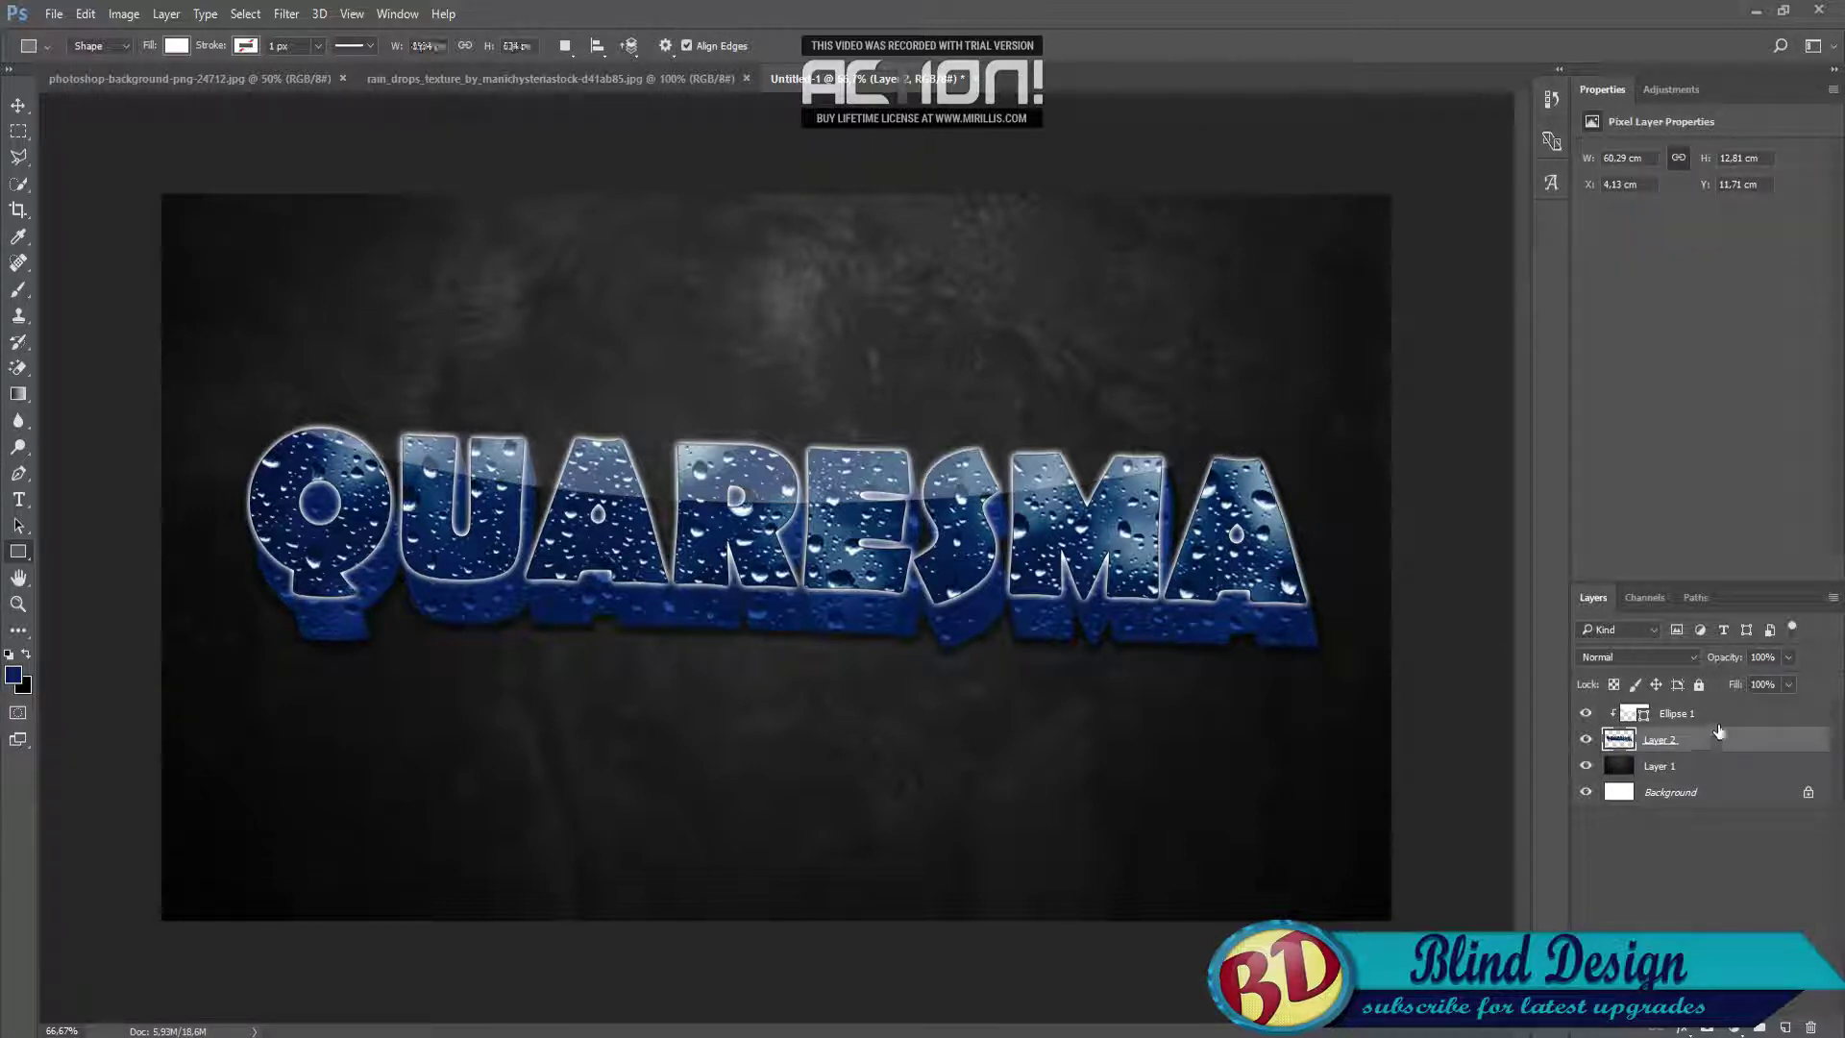
{"action": "left_click", "coordinate": [1719, 719]}
{"action": "left_click", "coordinate": [1721, 742], "text": "ctrl"}
{"action": "right_click", "coordinate": [1721, 742]}
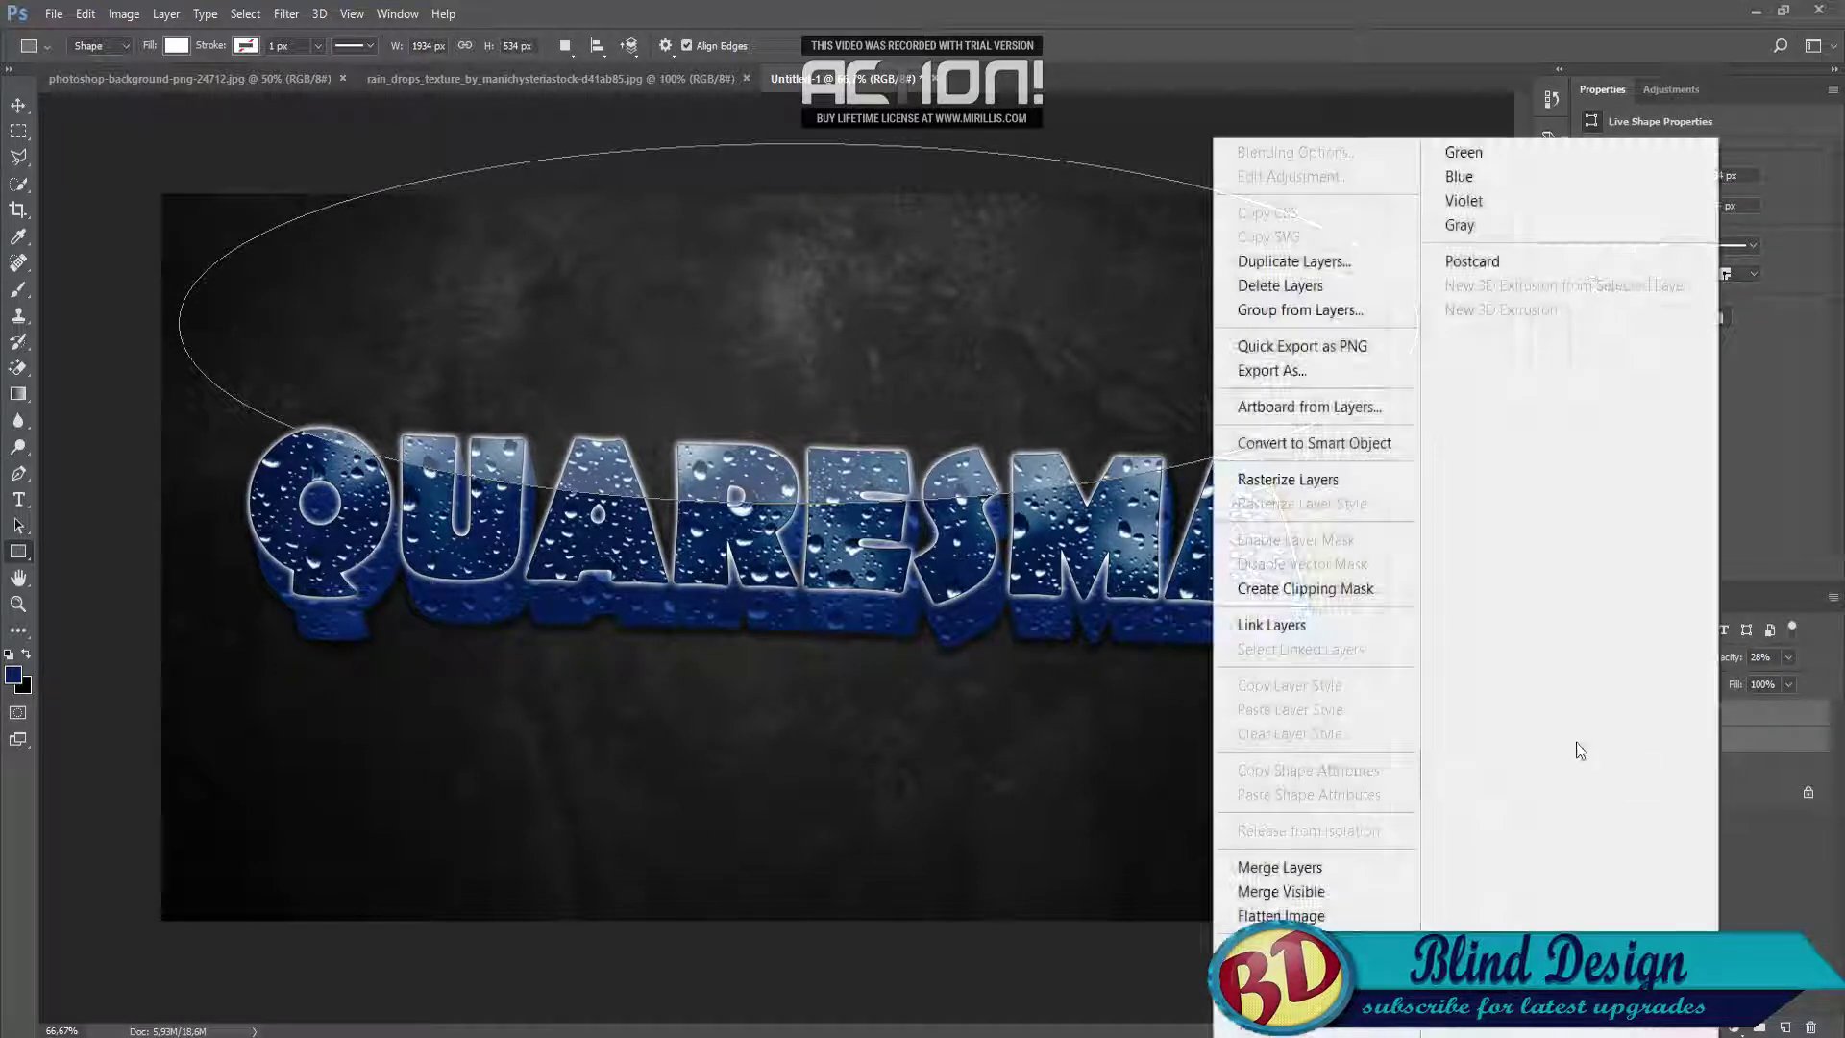
{"action": "left_click", "coordinate": [1384, 868]}
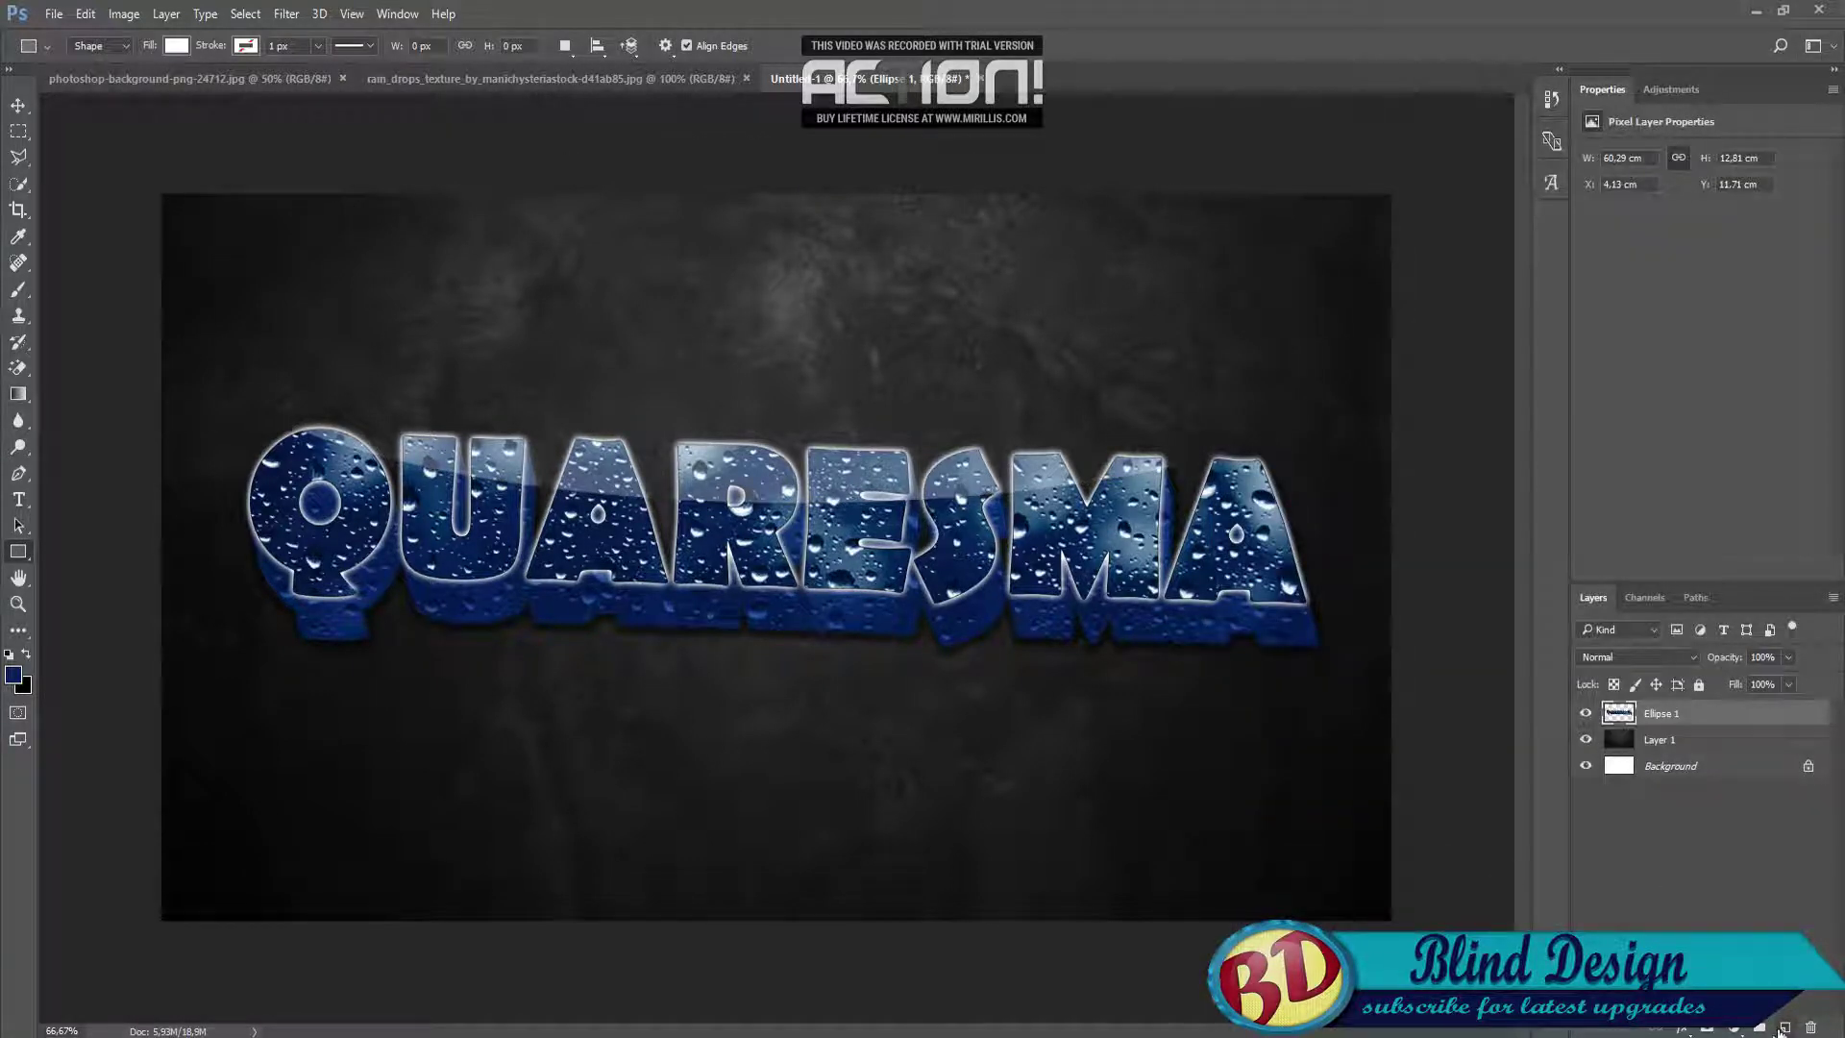
{"action": "left_click", "coordinate": [1783, 1027]}
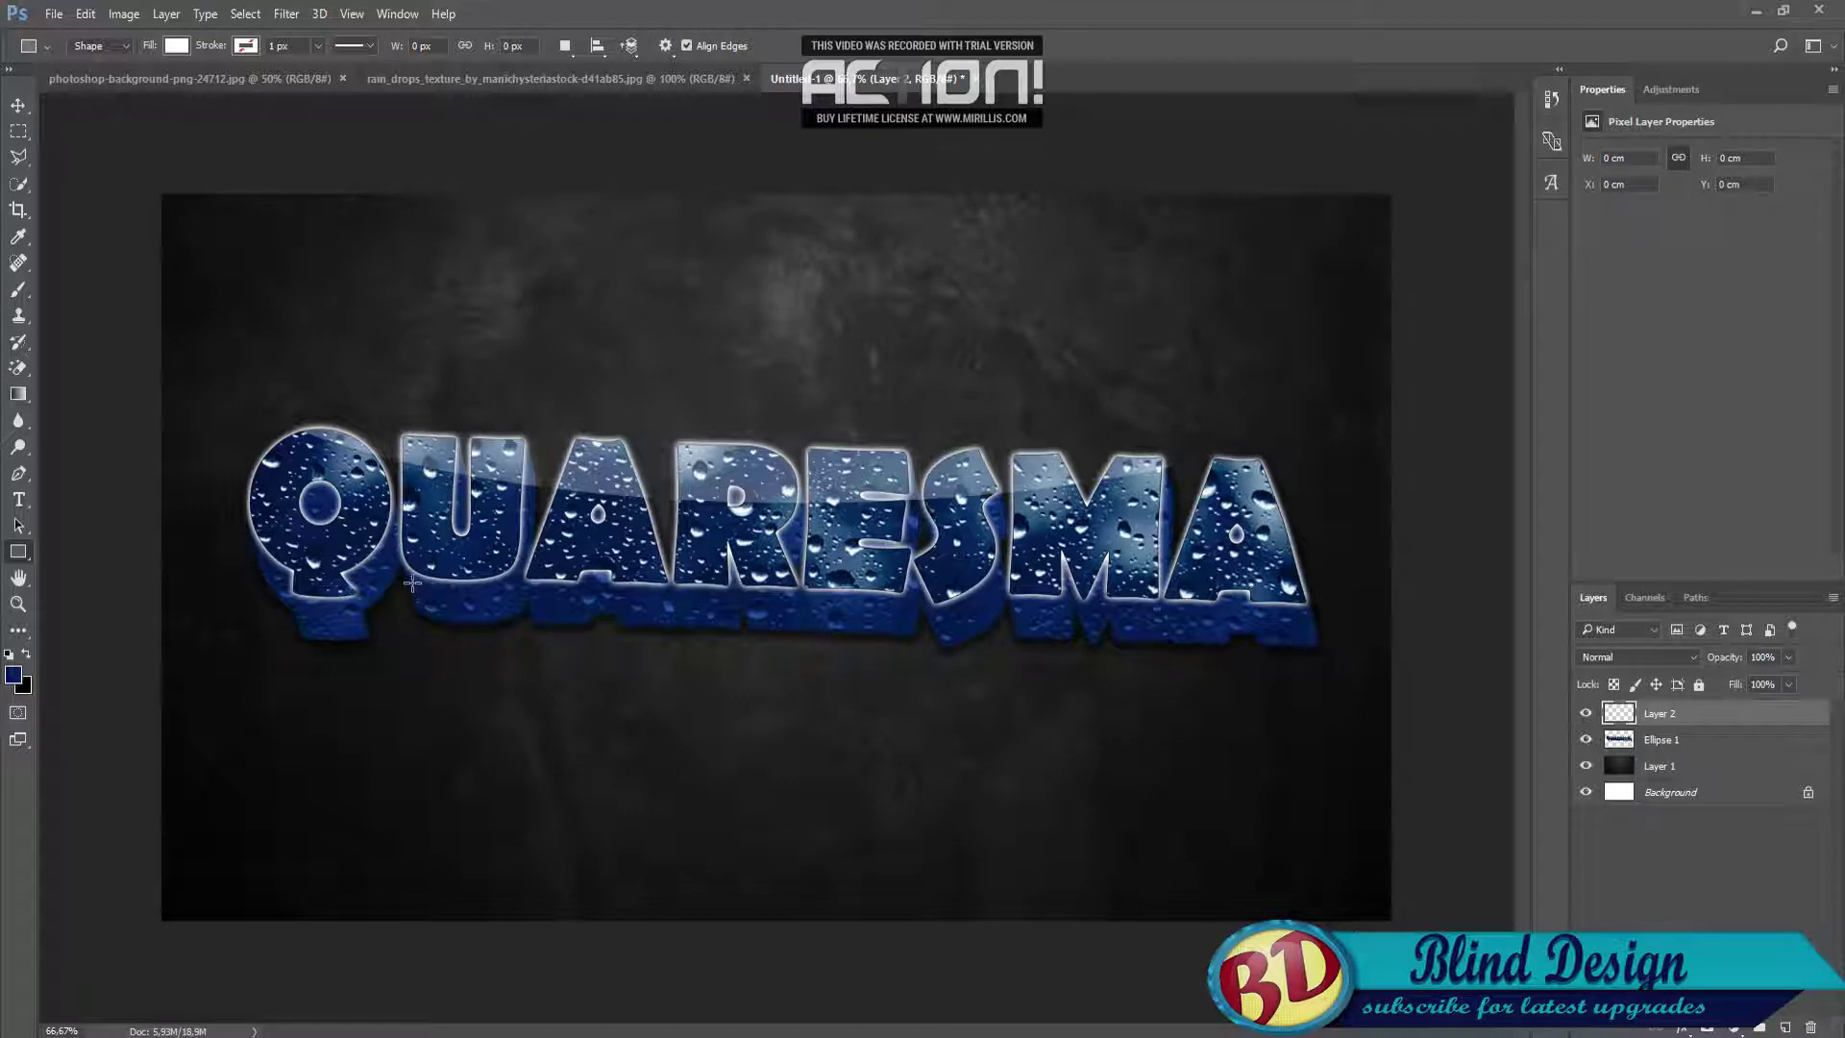
Draw white drip rectangles under the Q and U, AR, M and final A.
{"action": "left_click_drag", "start_coordinate": [412, 583], "coordinate": [512, 618]}
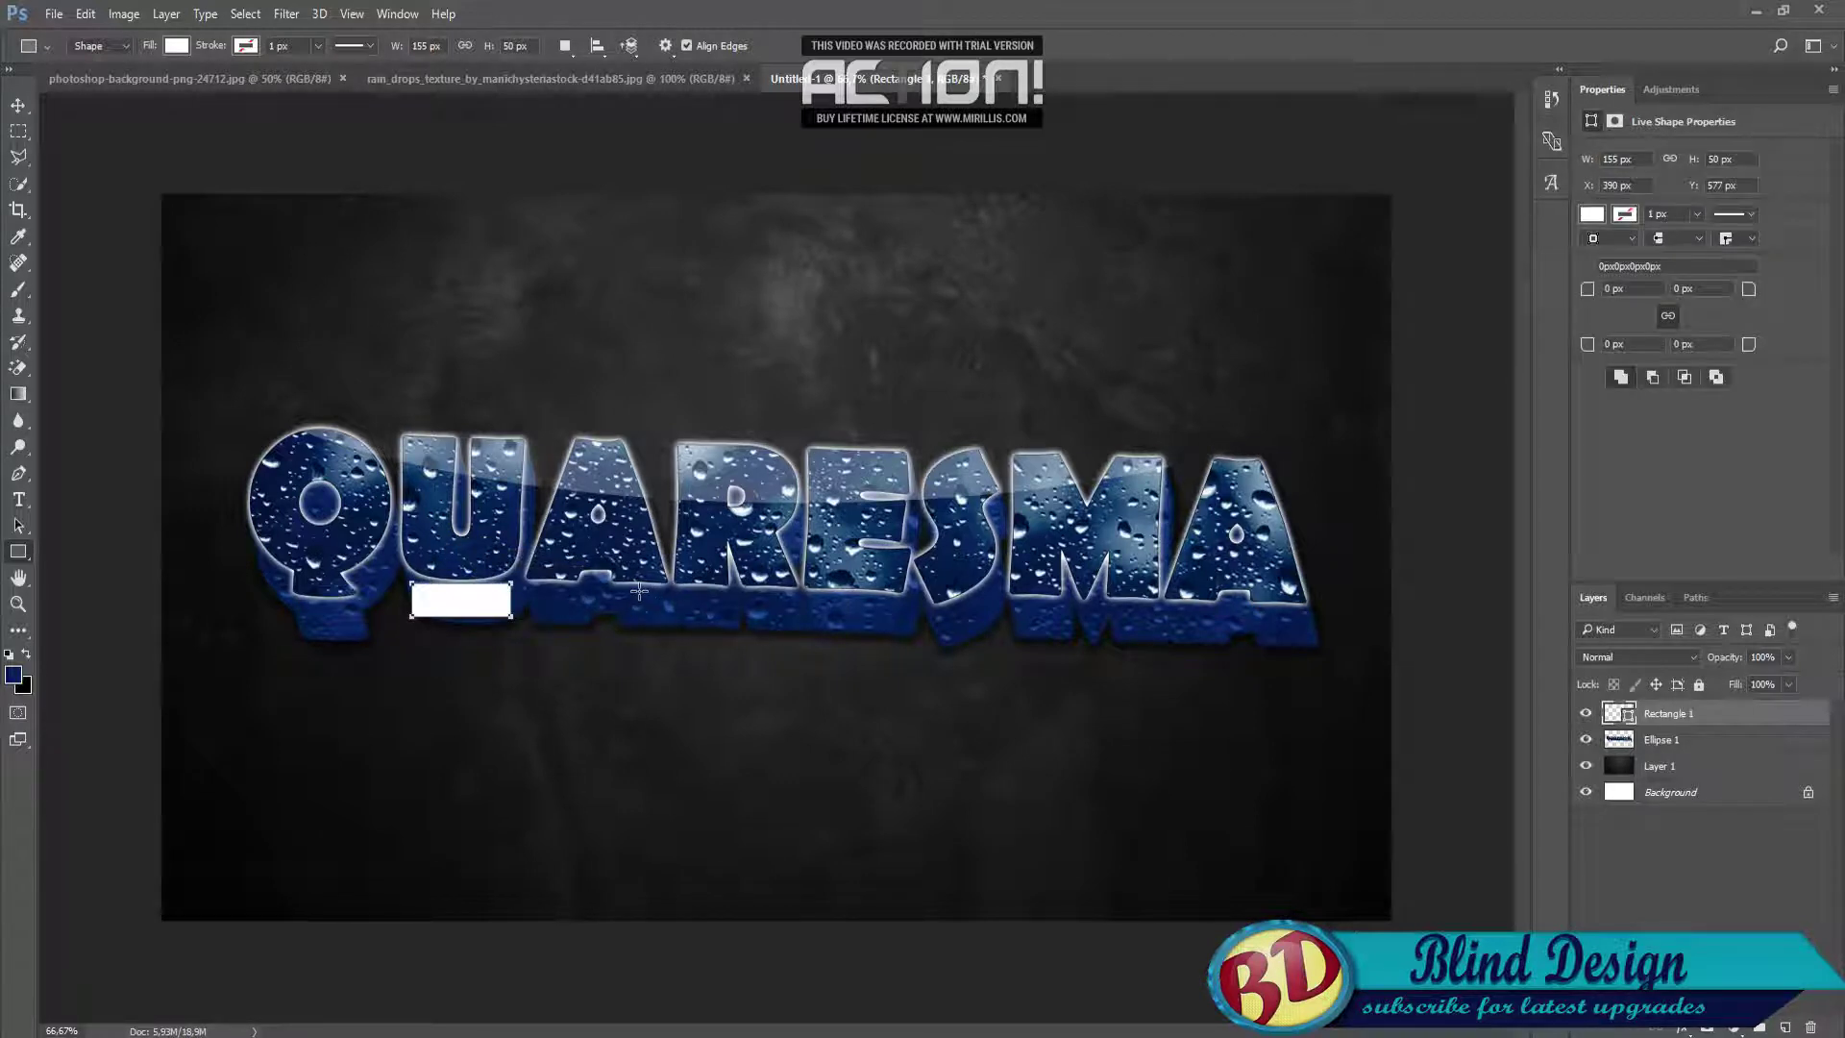
{"action": "left_click_drag", "start_coordinate": [639, 591], "coordinate": [715, 625]}
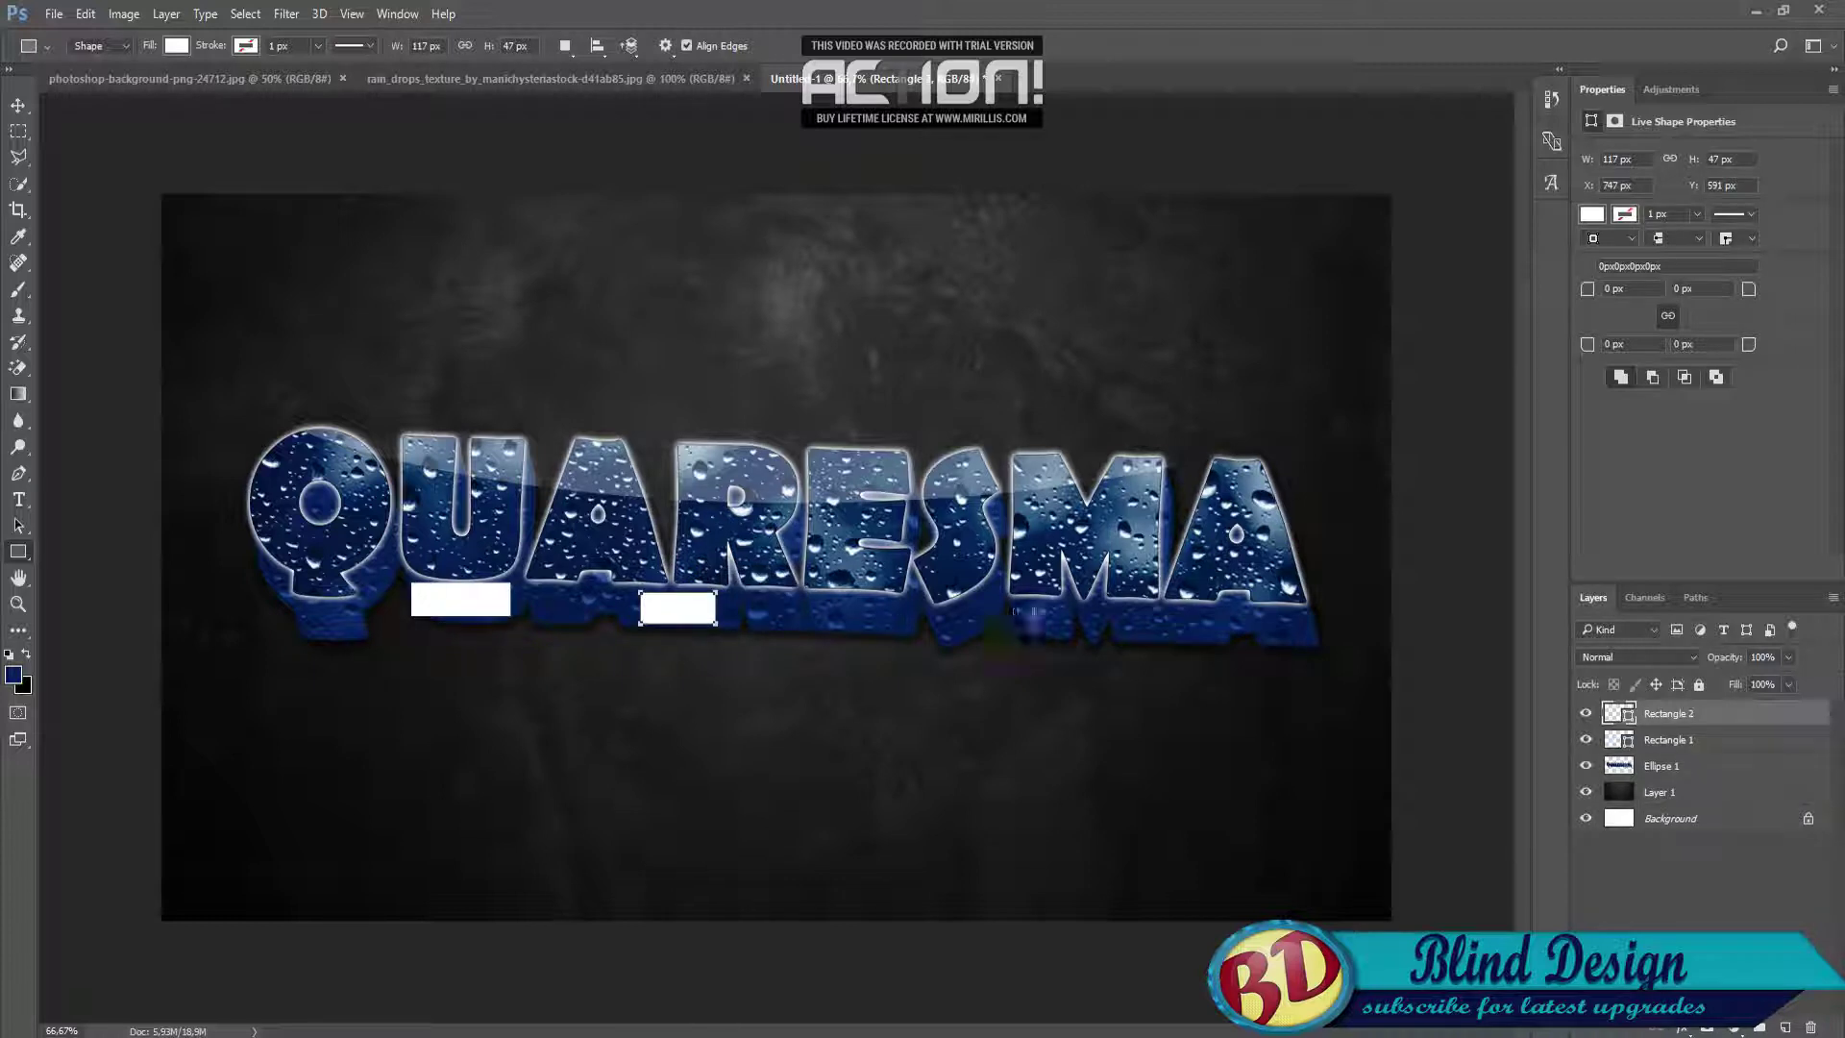
{"action": "left_click_drag", "start_coordinate": [1020, 604], "coordinate": [1072, 637]}
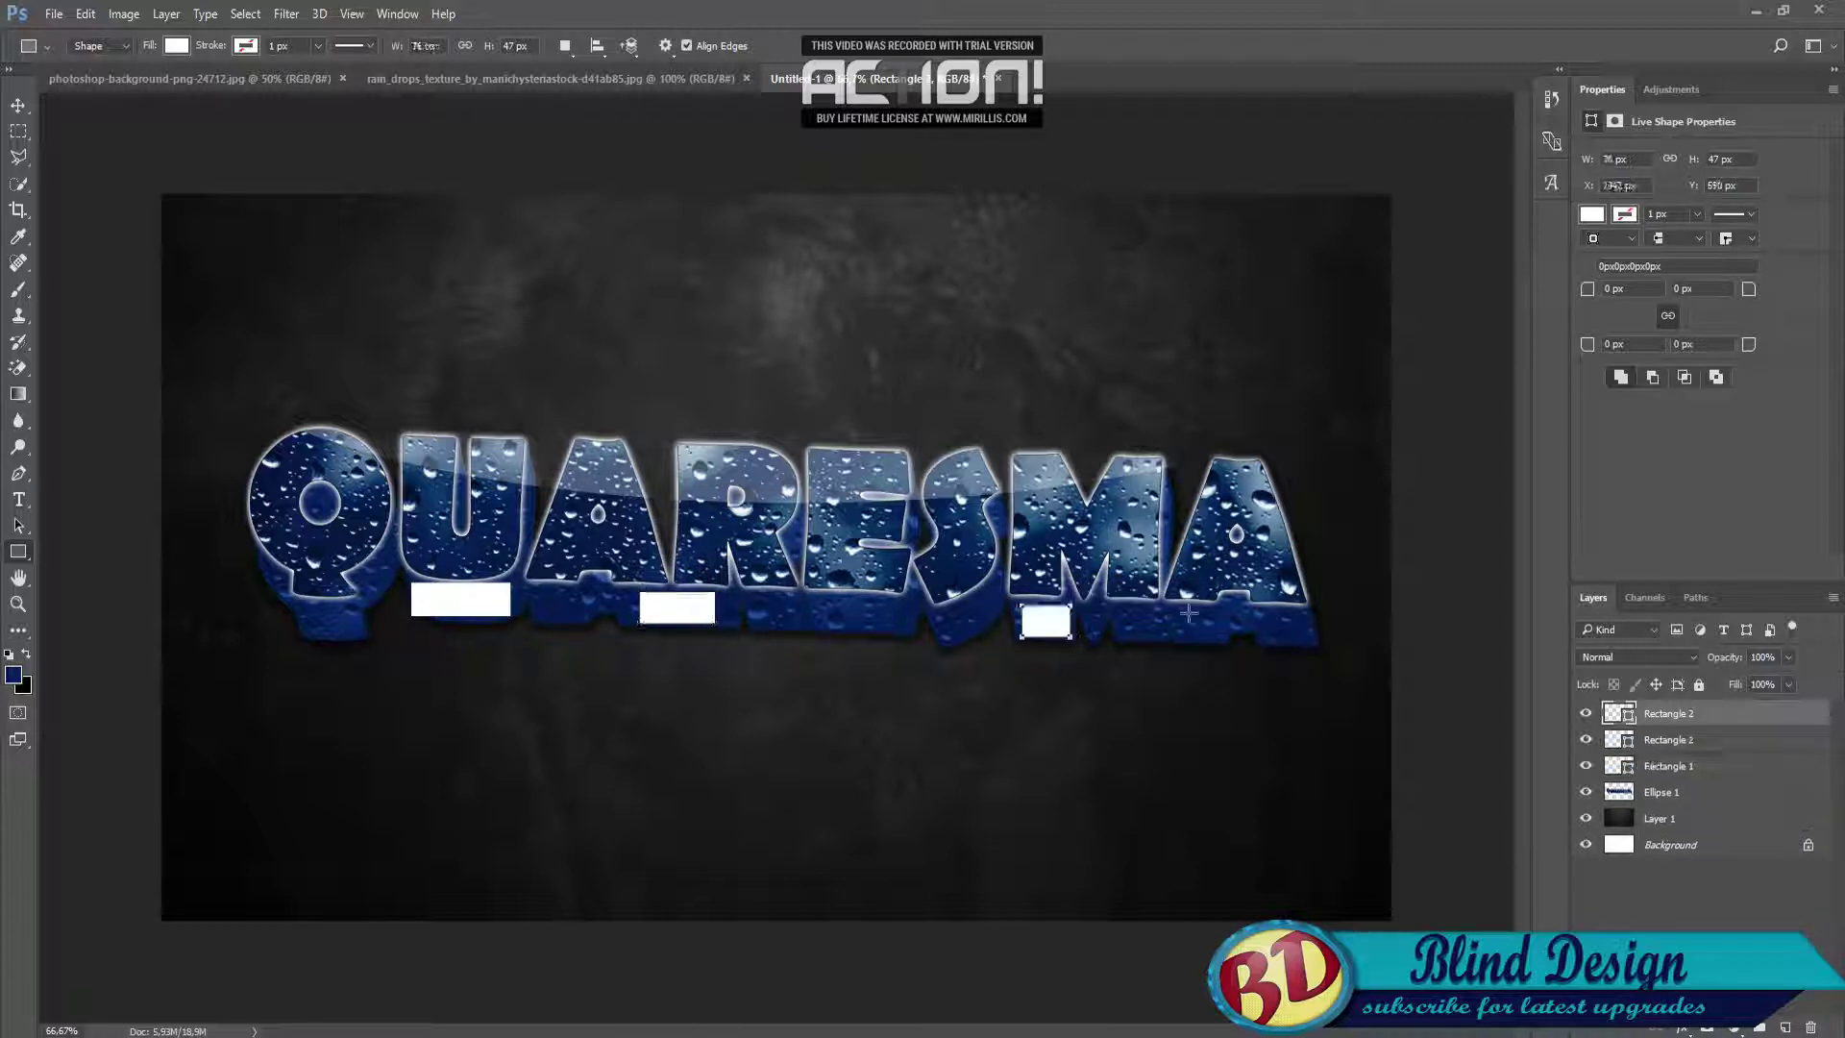
{"action": "left_click_drag", "start_coordinate": [1249, 586], "coordinate": [1303, 617]}
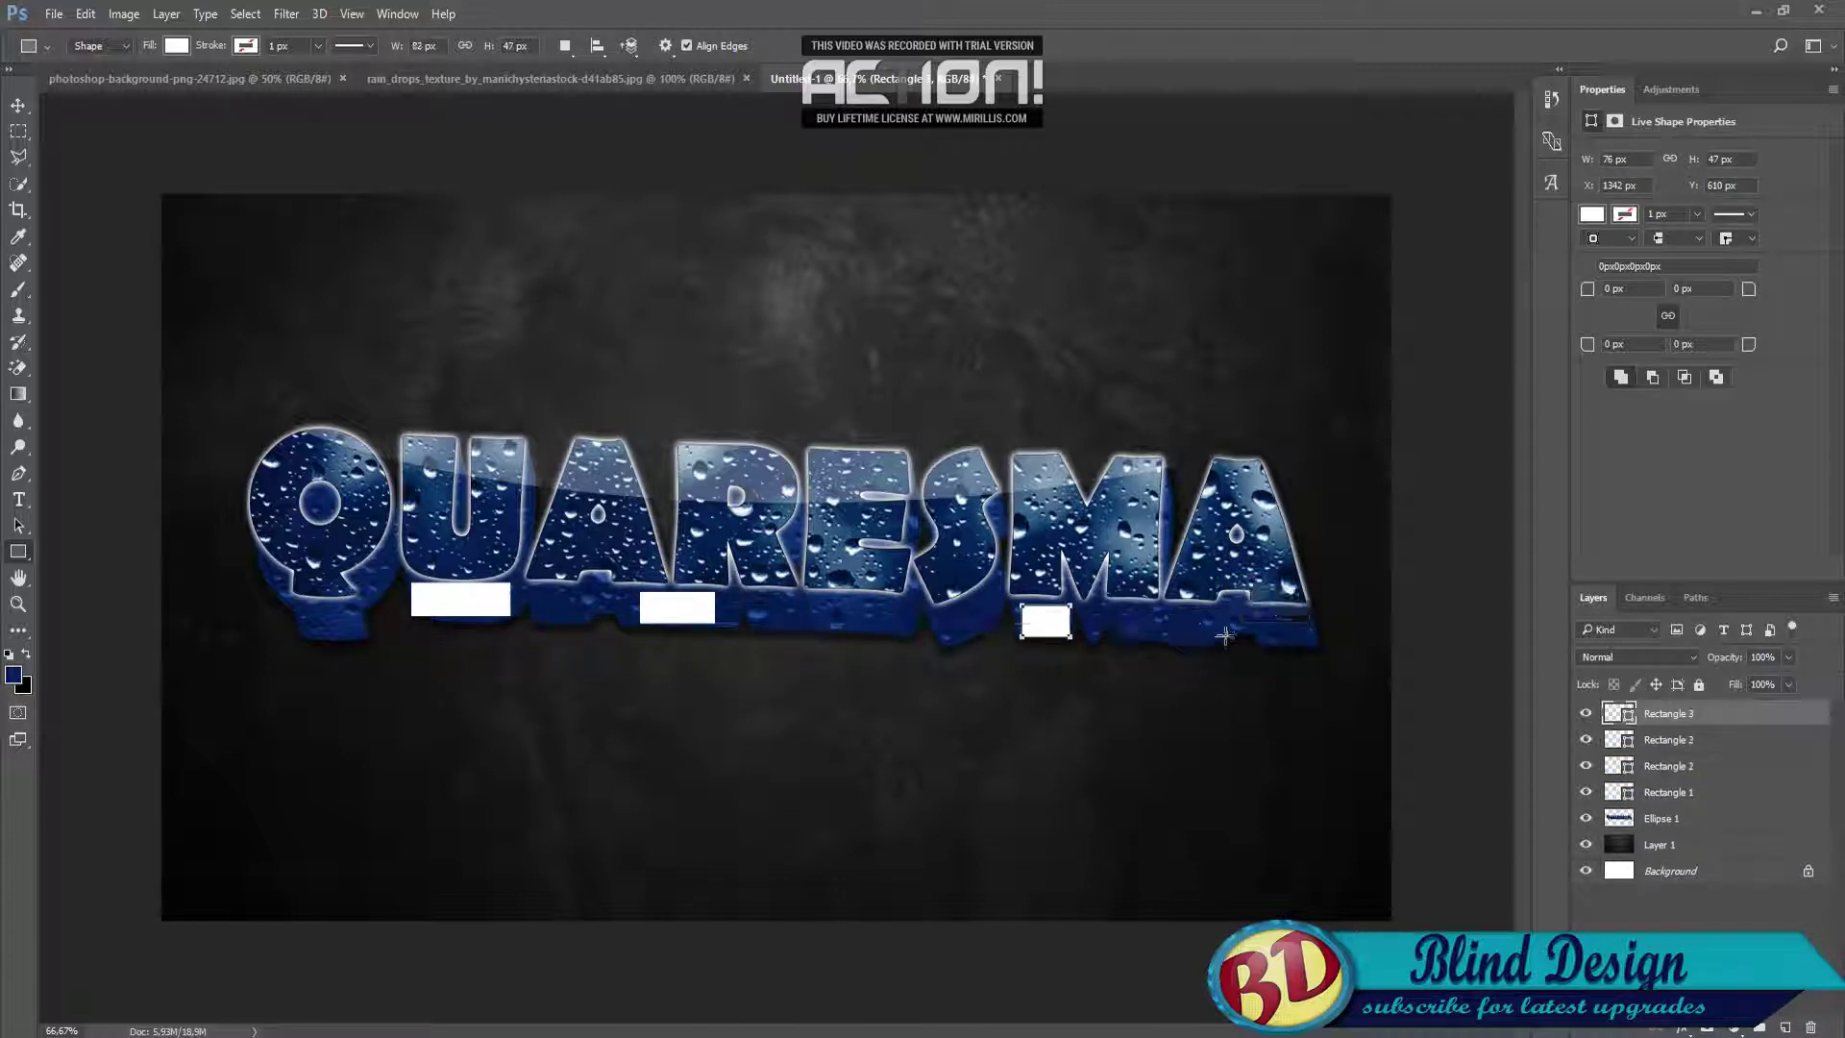
{"action": "left_click_drag", "start_coordinate": [1174, 607], "coordinate": [1229, 640]}
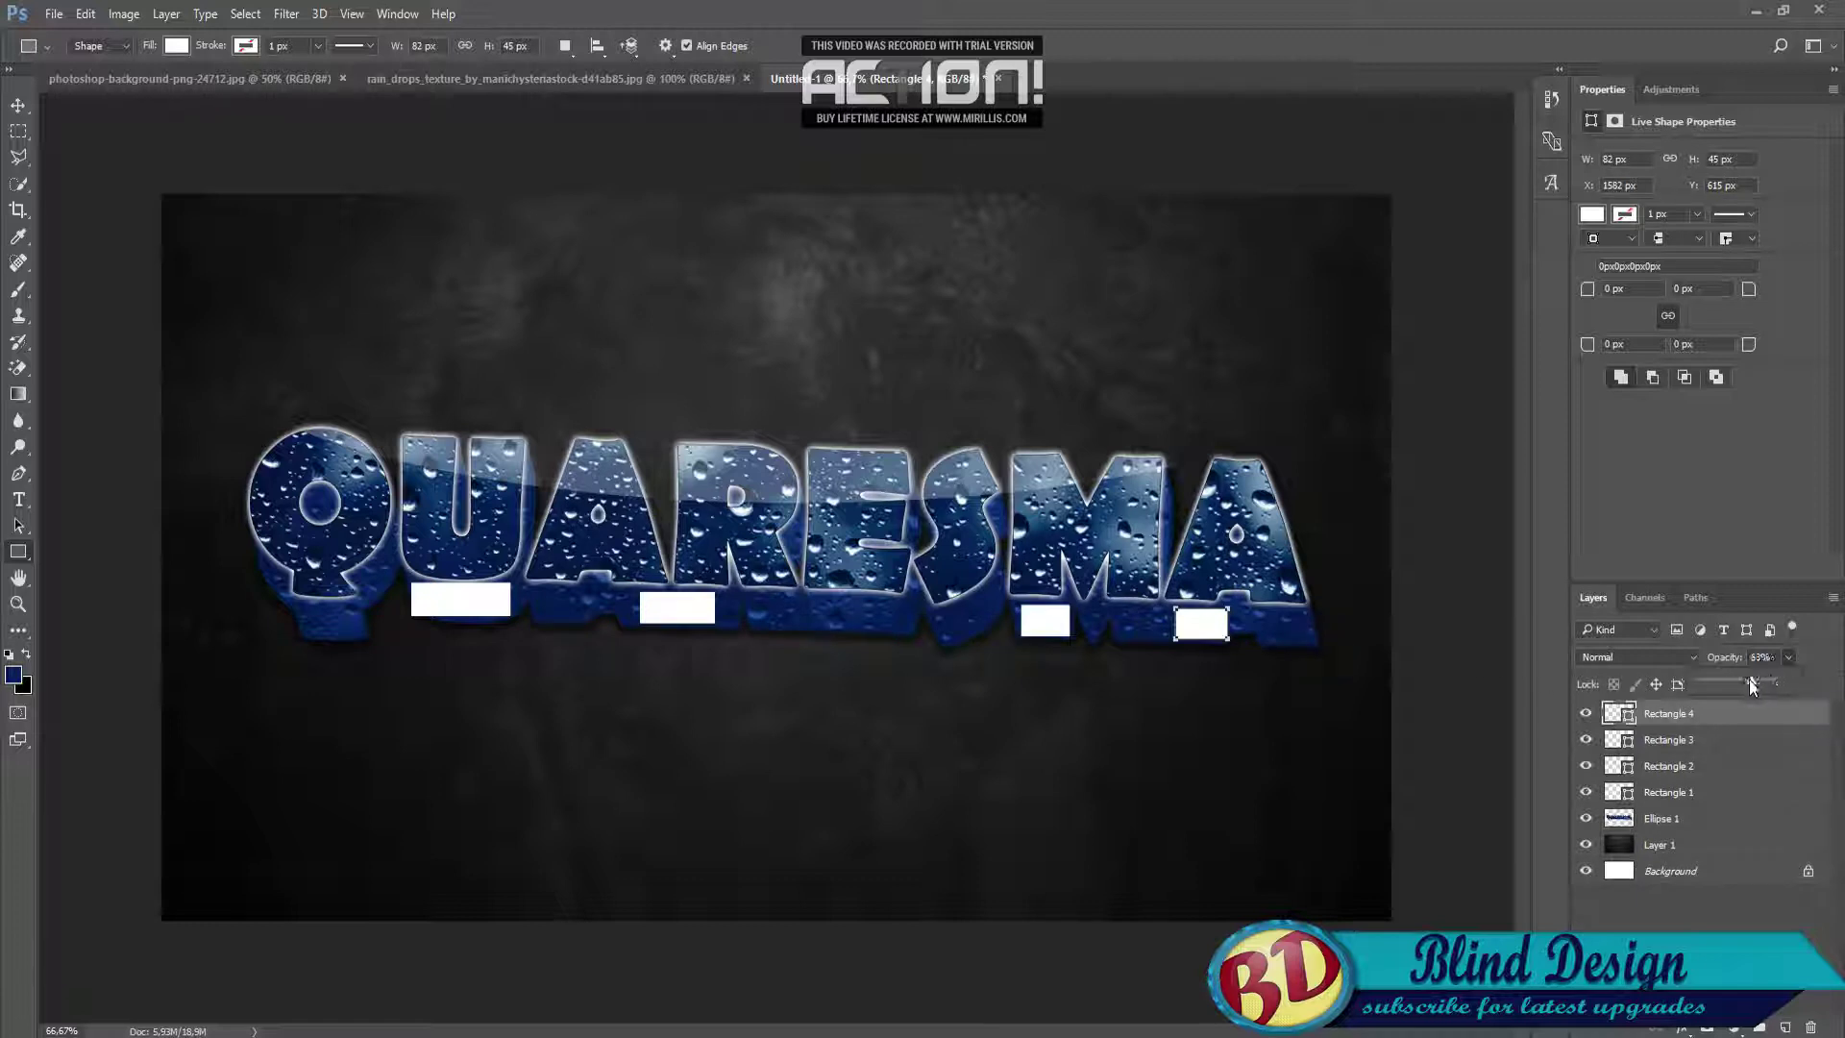
Lower the drip rectangles' opacity to roughly 20–30% so they look faint.
{"action": "left_click_drag", "start_coordinate": [1748, 683], "coordinate": [1724, 684]}
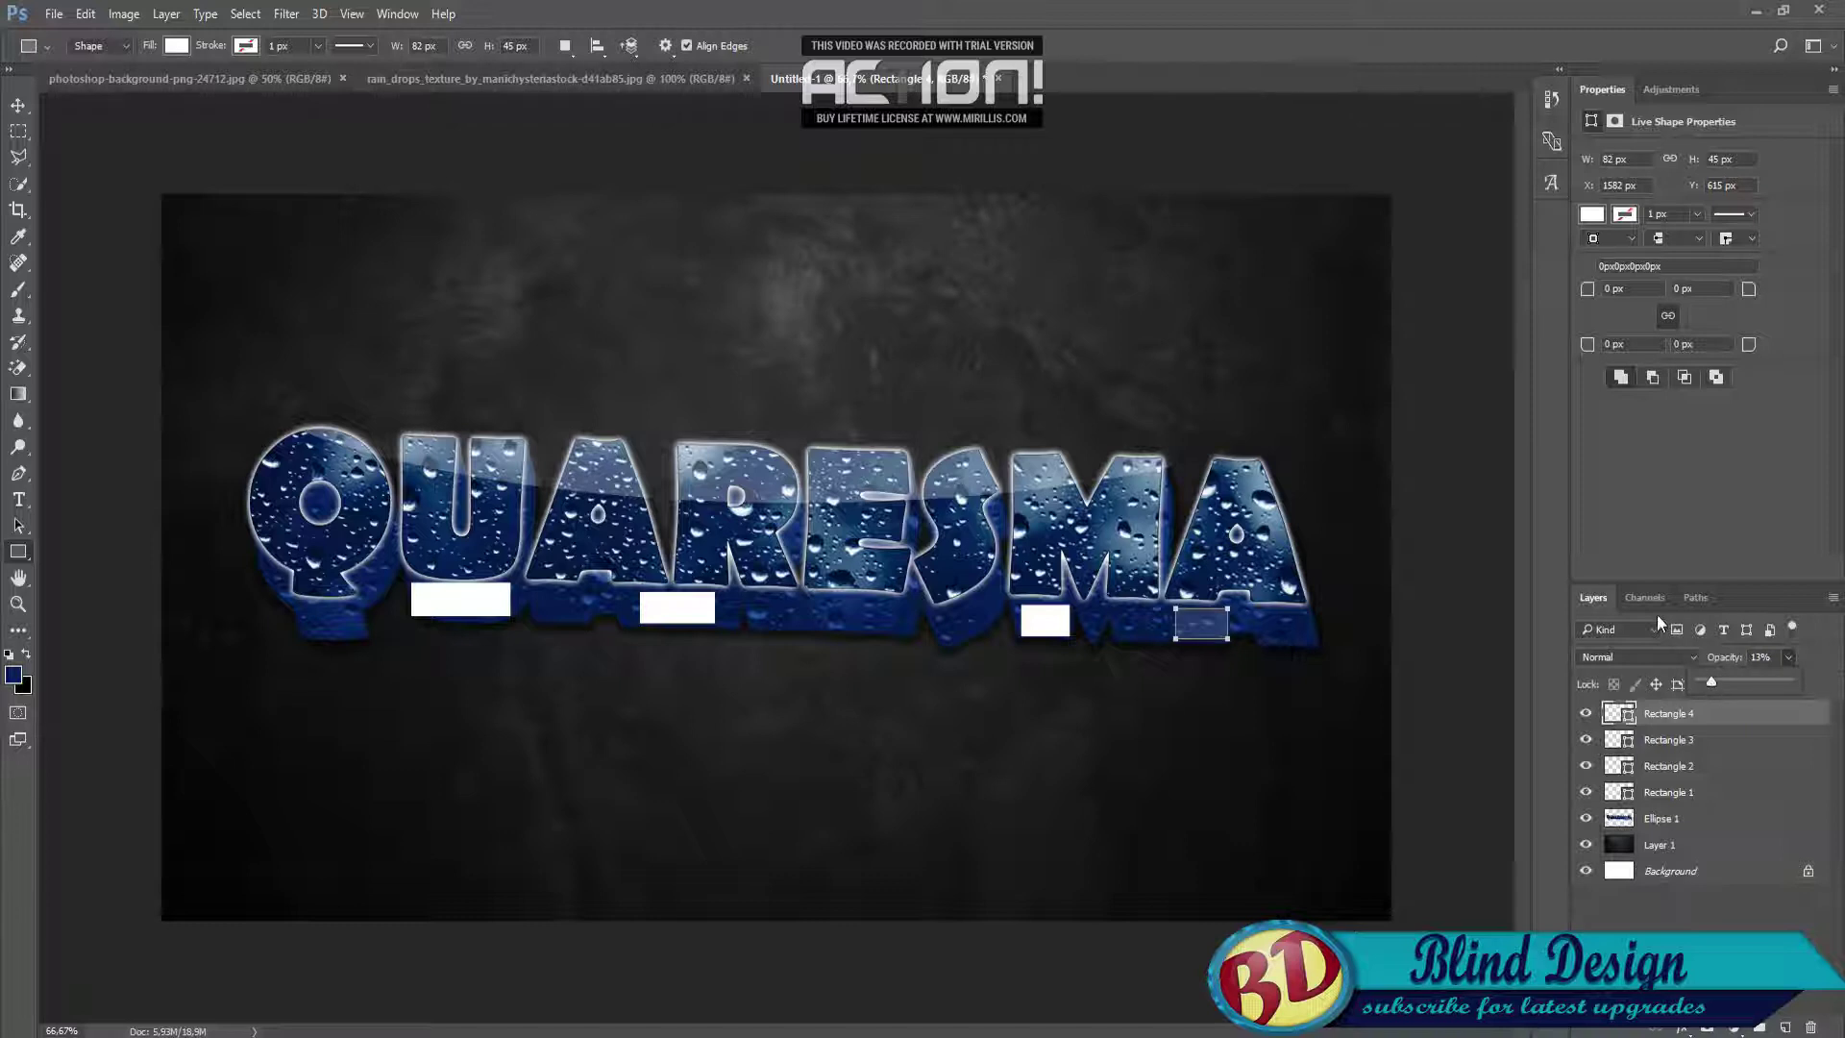
{"action": "left_click", "coordinate": [1676, 745]}
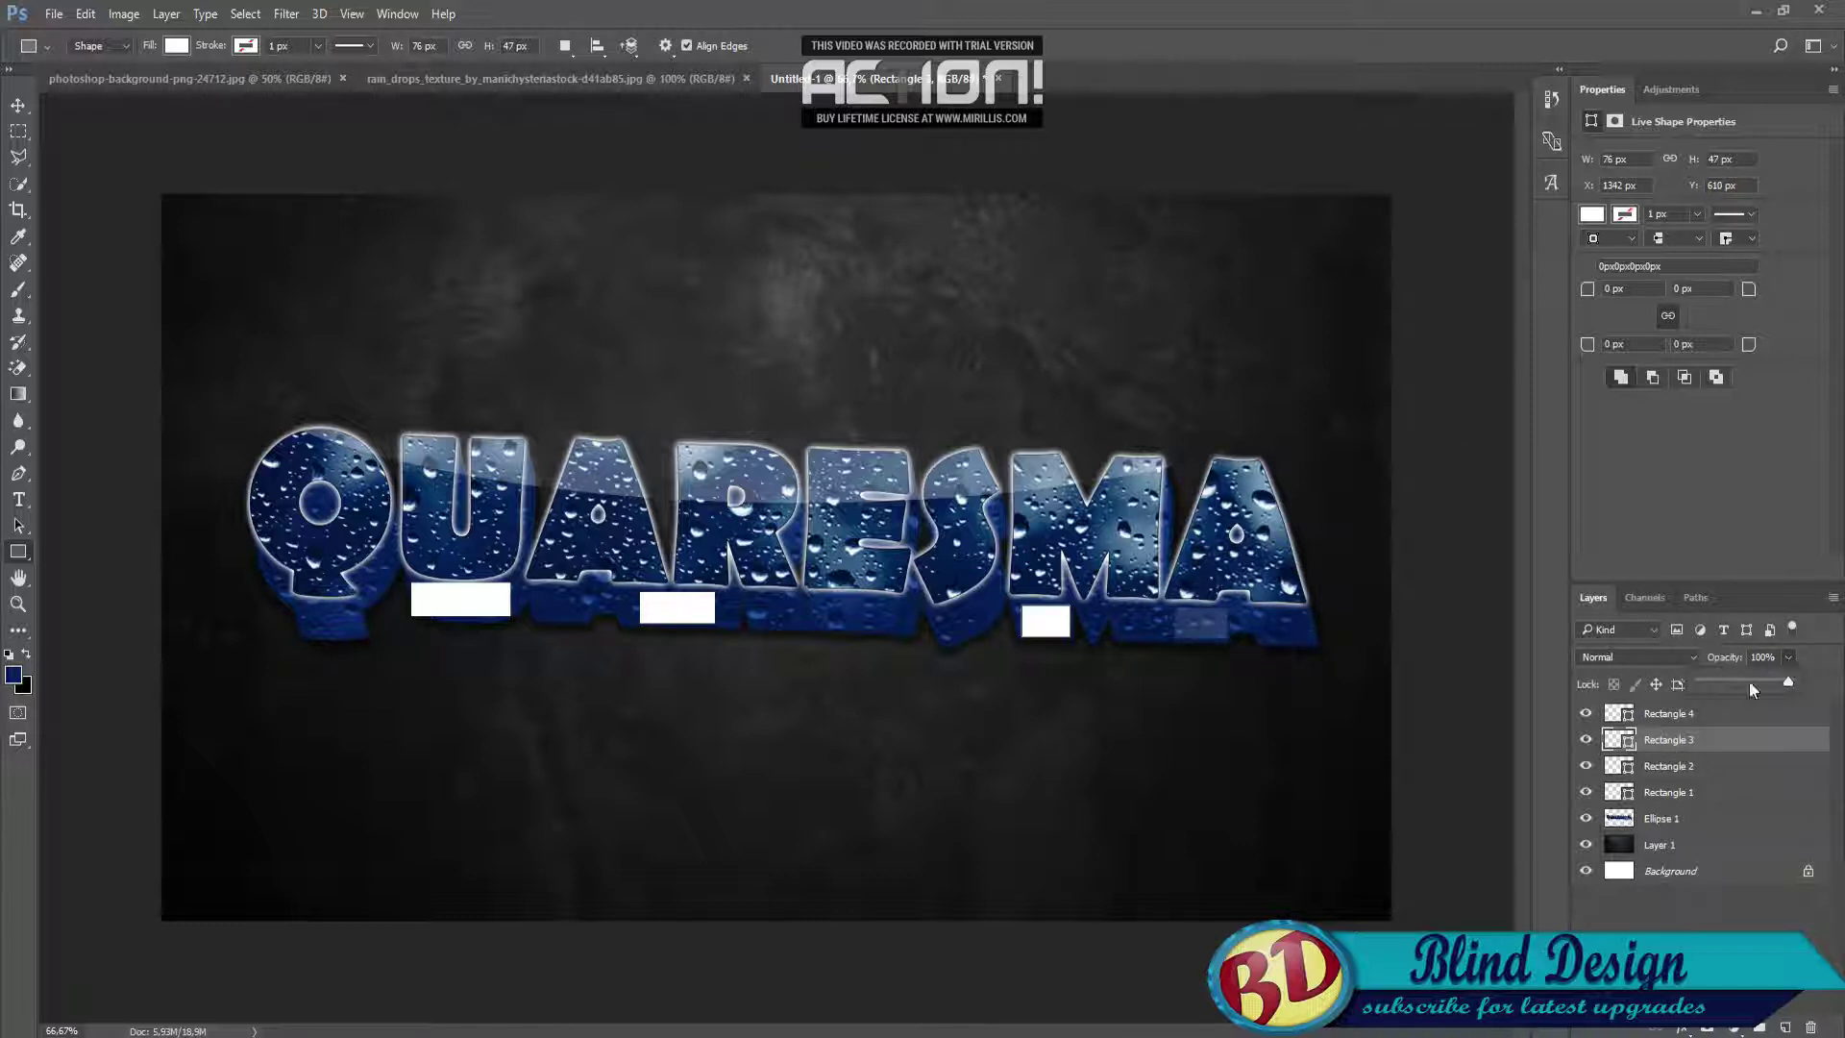
{"action": "left_click", "coordinate": [1672, 766]}
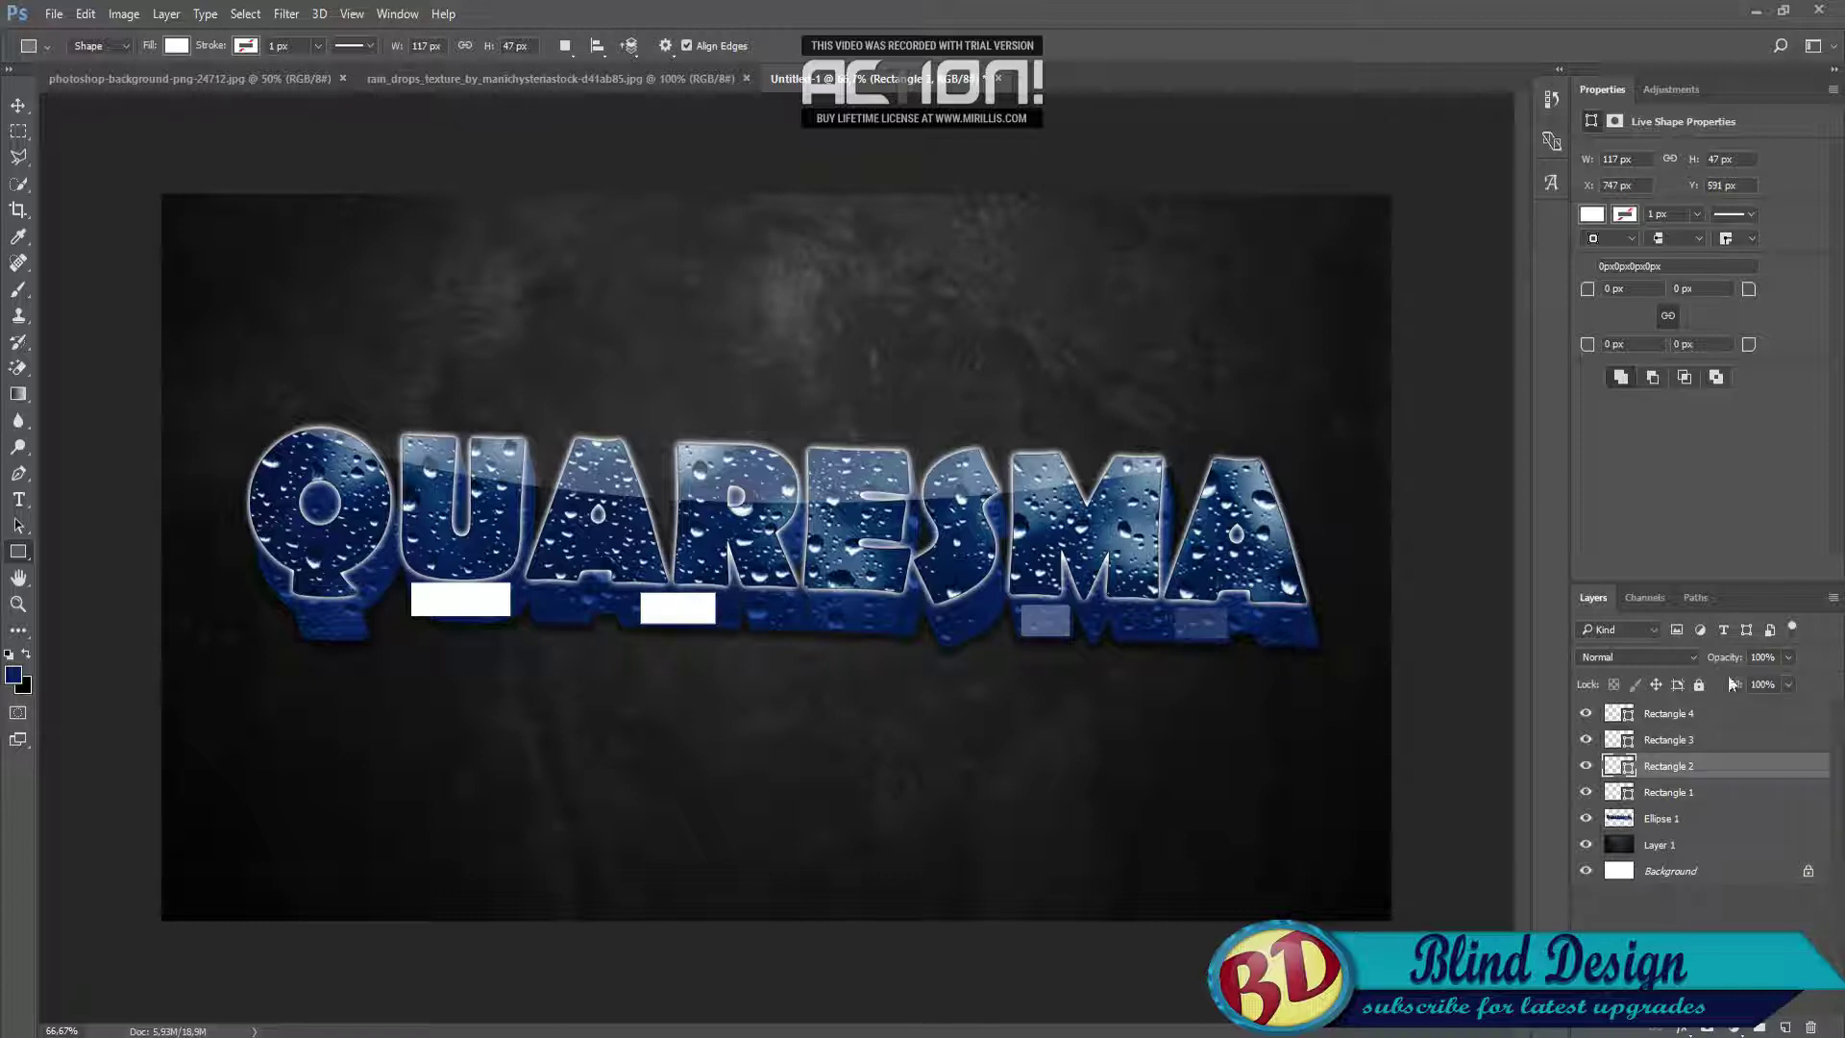
{"action": "left_click", "coordinate": [1788, 658]}
{"action": "left_click", "coordinate": [1713, 792]}
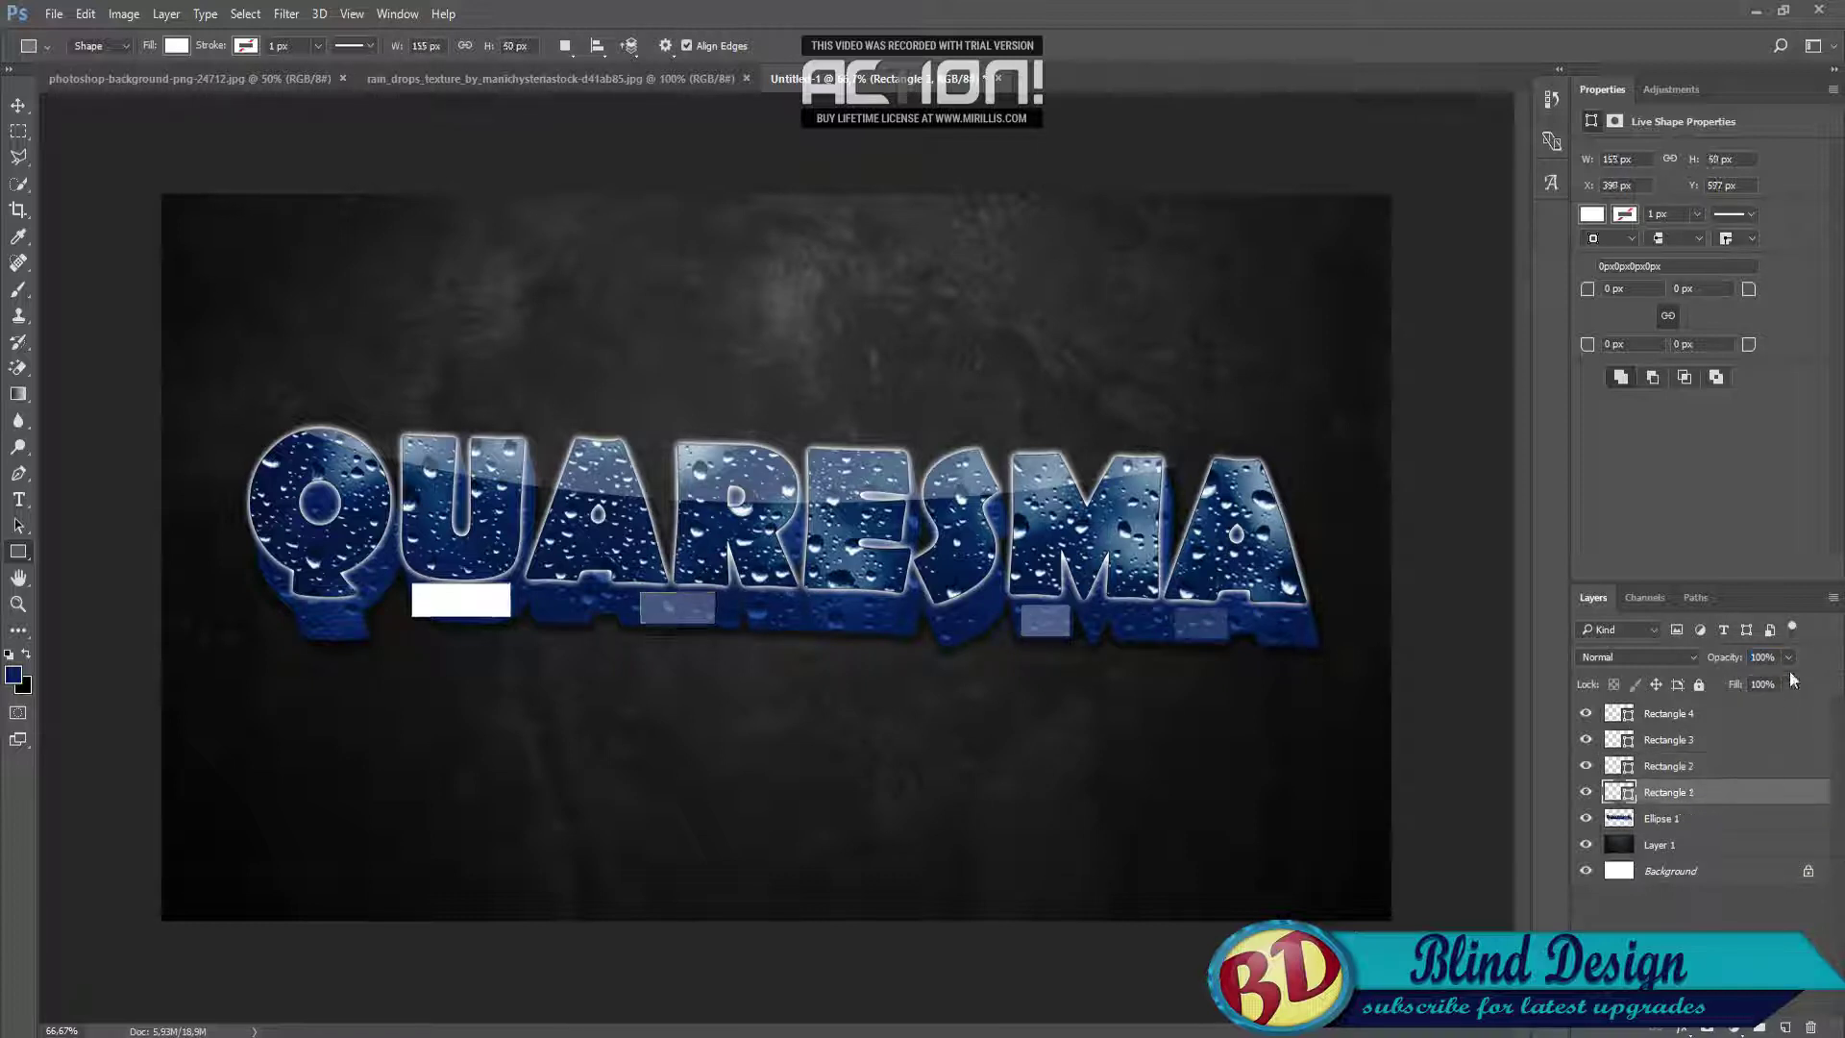
{"action": "left_click_drag", "start_coordinate": [1730, 684], "coordinate": [1717, 684]}
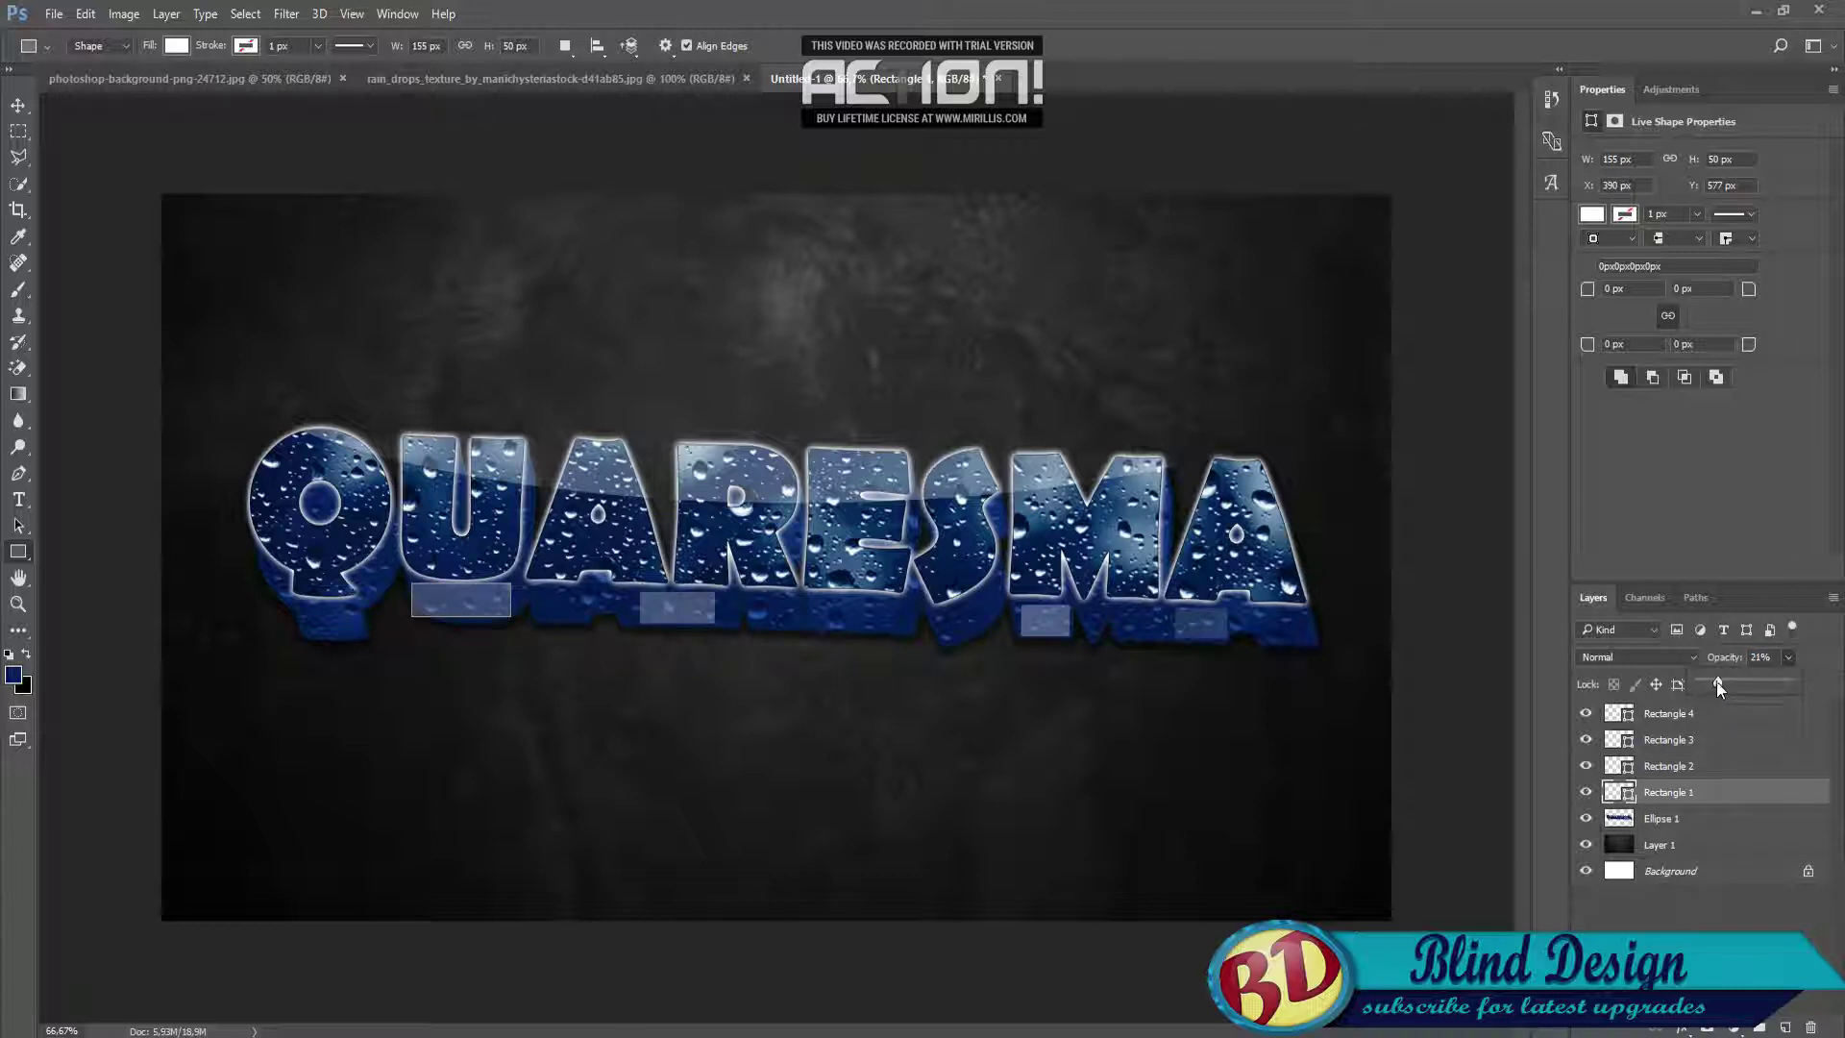
{"action": "left_click", "coordinate": [1710, 846]}
{"action": "left_click", "coordinate": [1720, 794]}
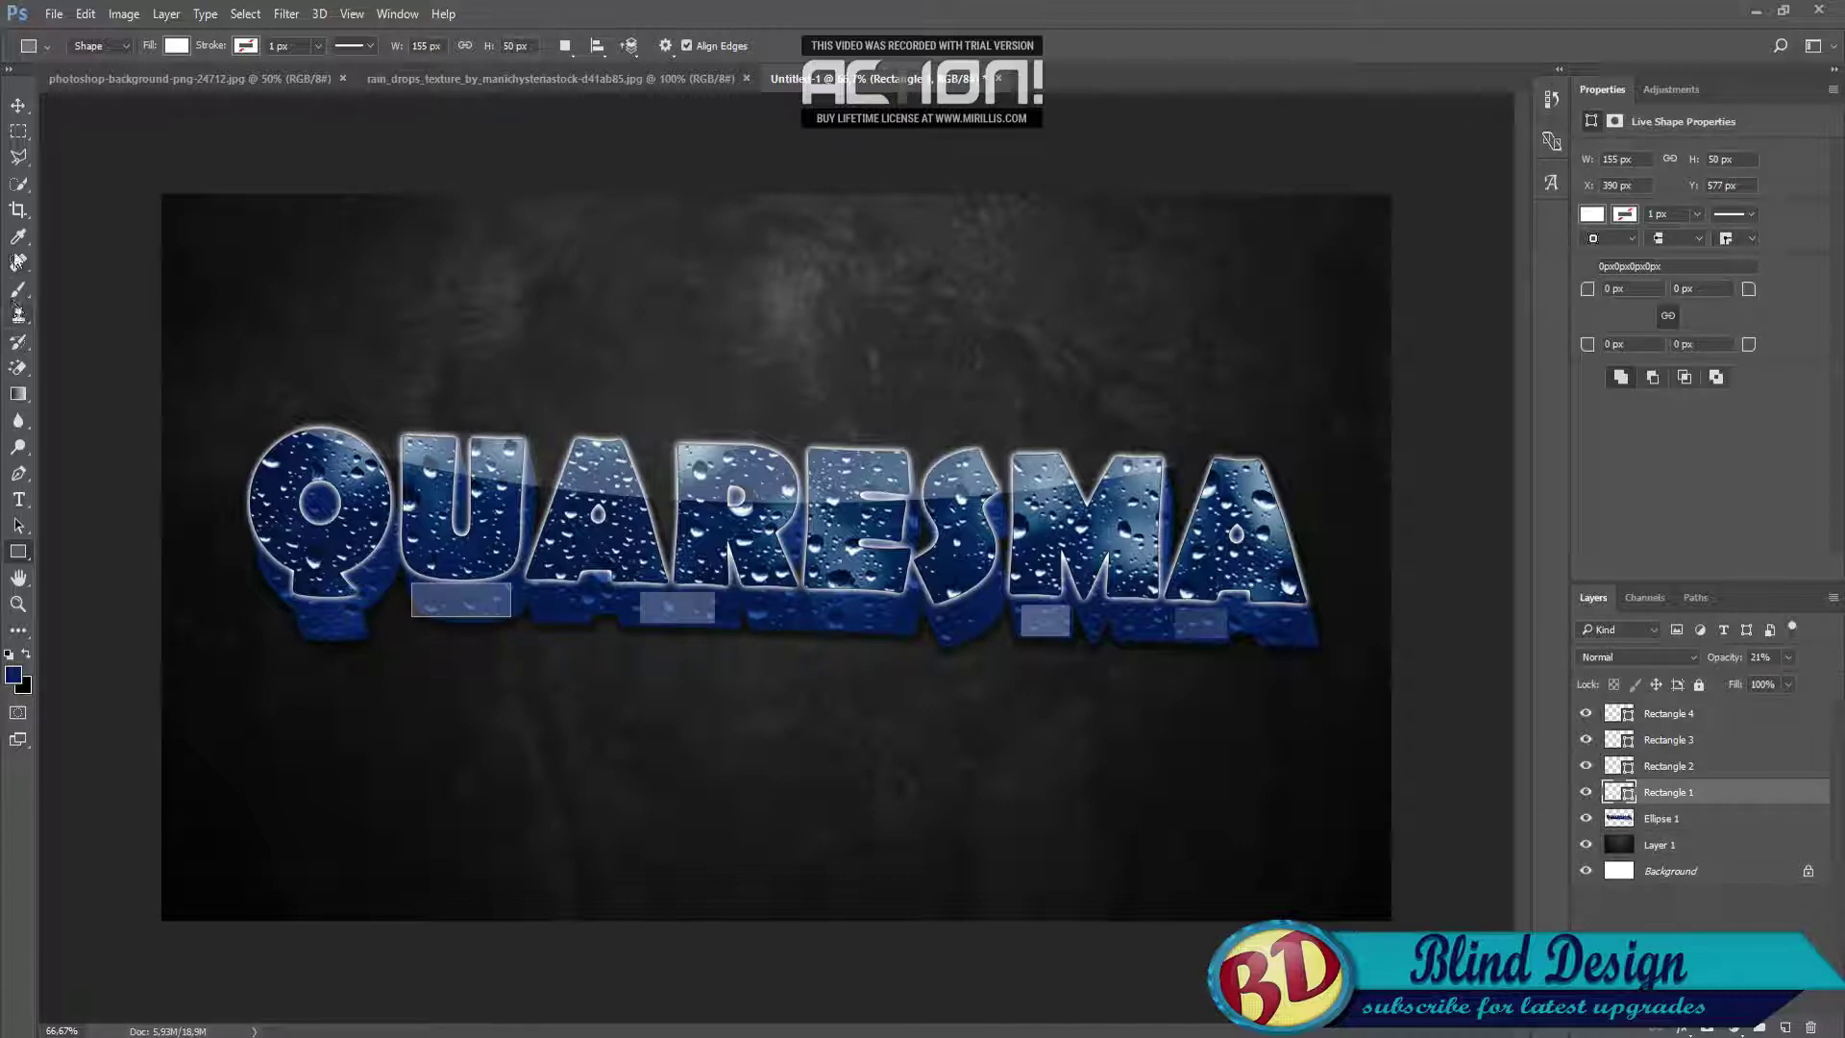
With the Eraser, rasterize the rectangle under Q and U and erase its lower part.
{"action": "left_click", "coordinate": [17, 367]}
{"action": "left_click", "coordinate": [100, 385]}
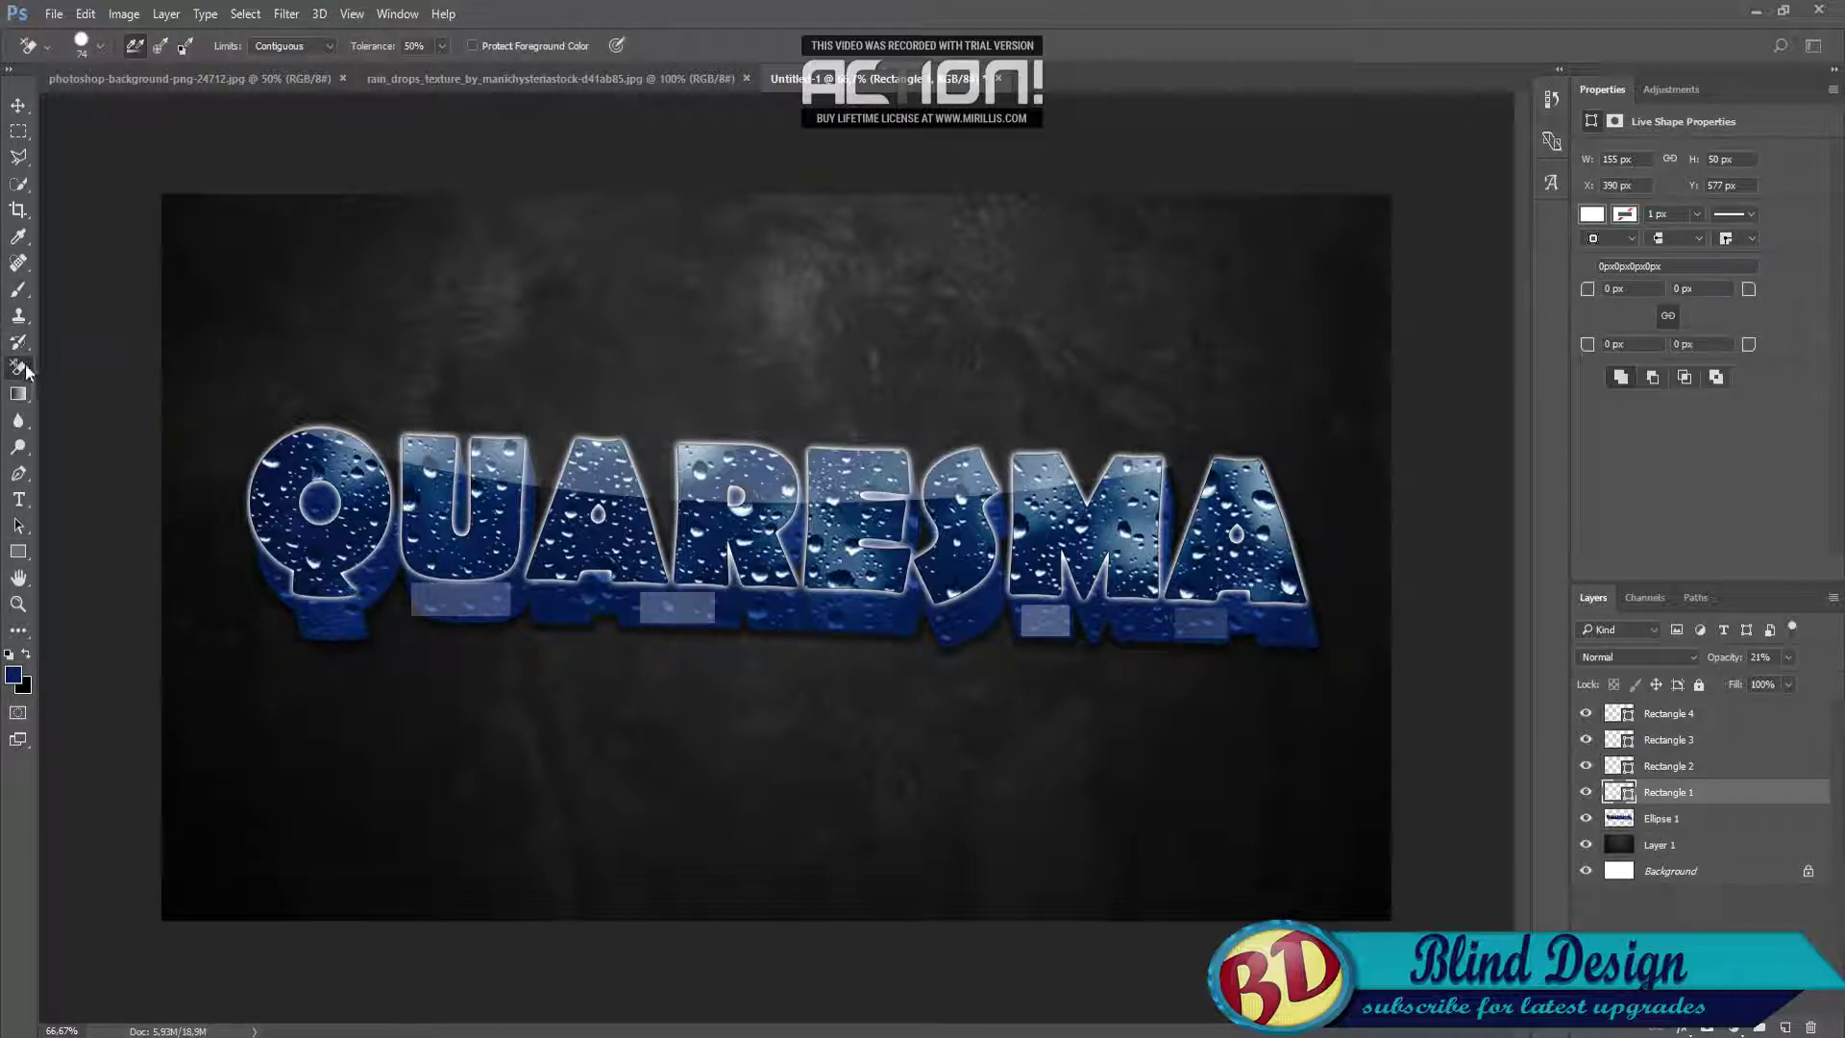
{"action": "right_click", "coordinate": [17, 367]}
{"action": "left_click", "coordinate": [100, 368]}
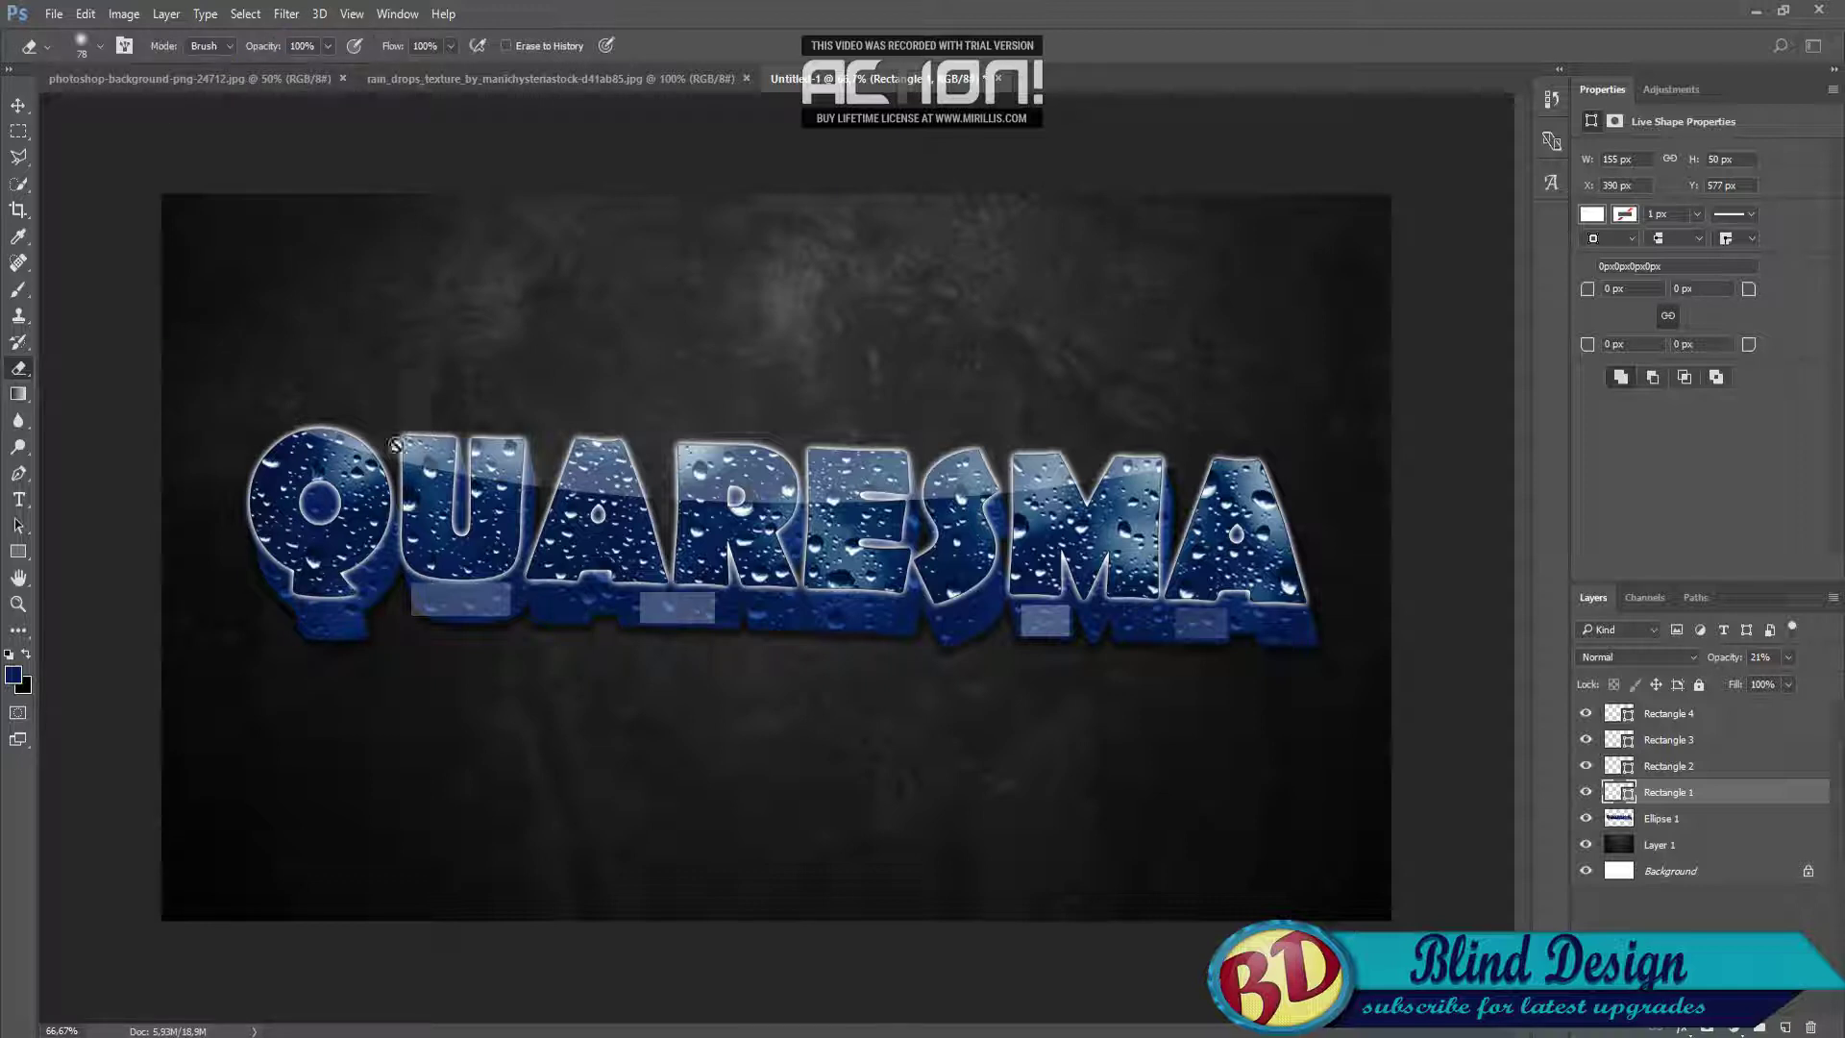
{"action": "left_click", "coordinate": [731, 669]}
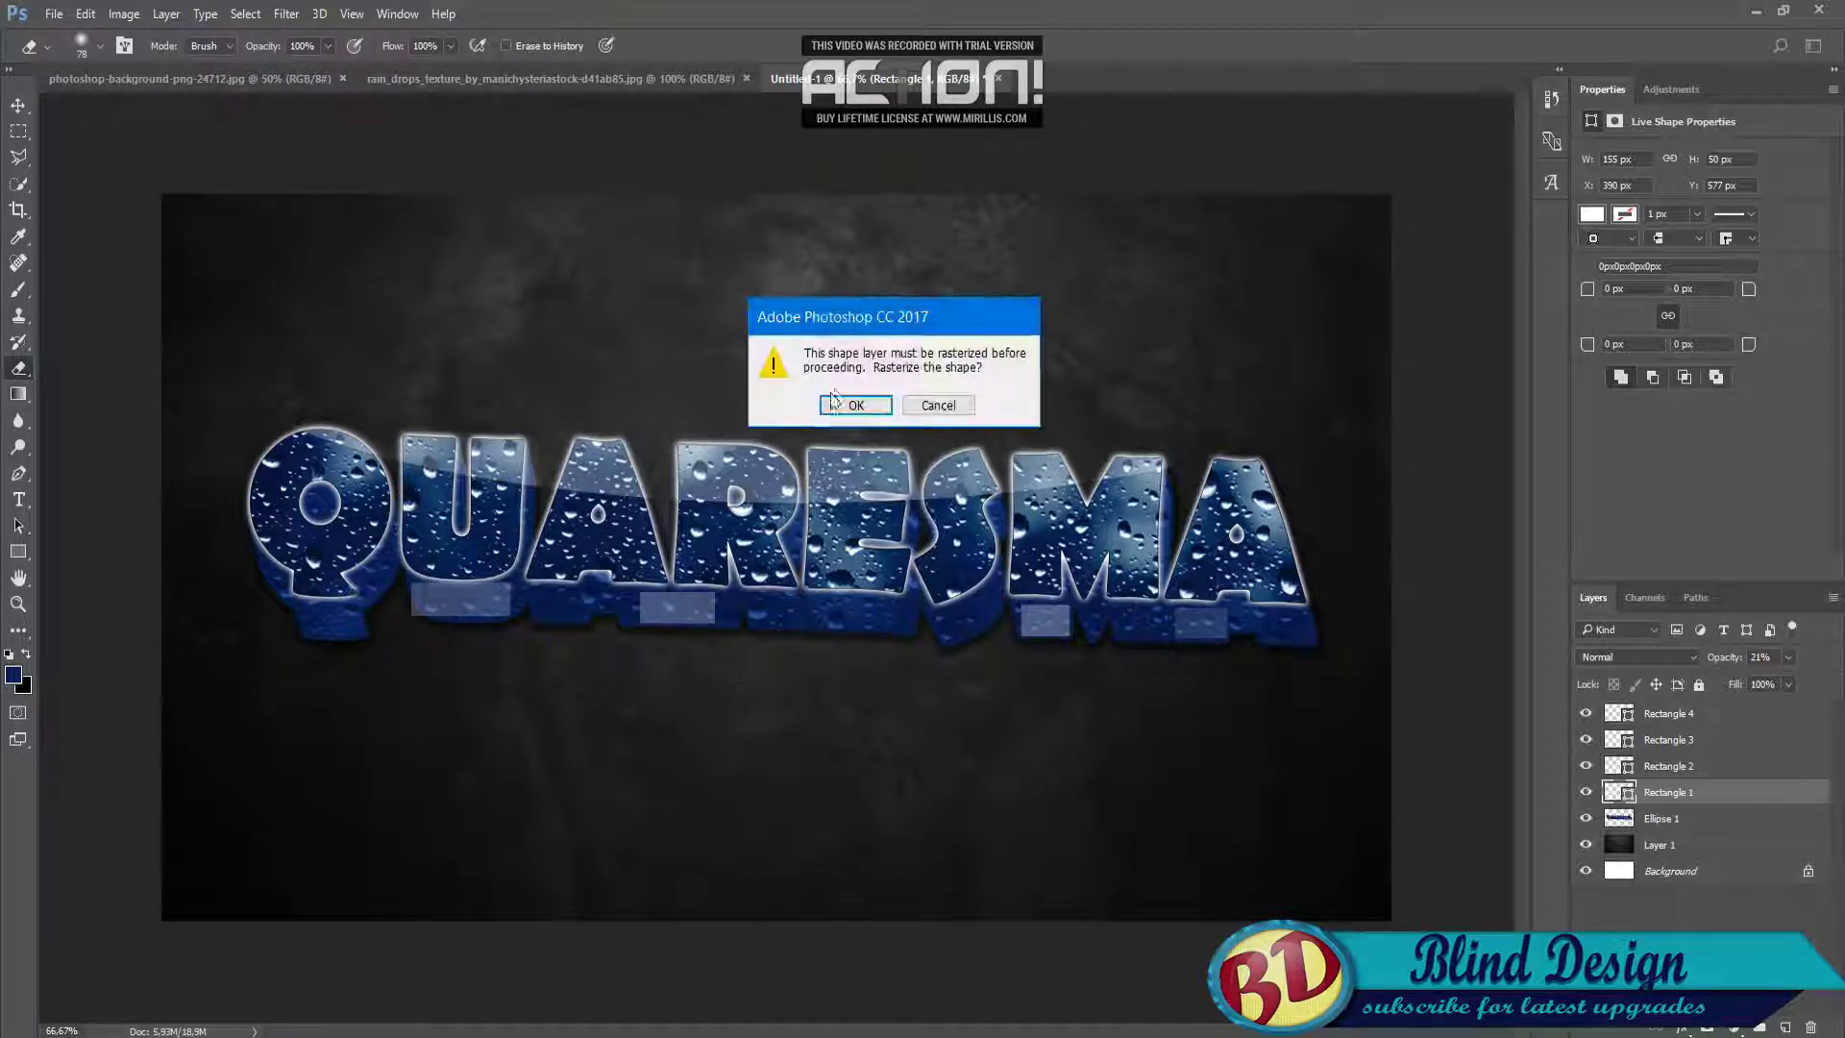
{"action": "left_click", "coordinate": [855, 404]}
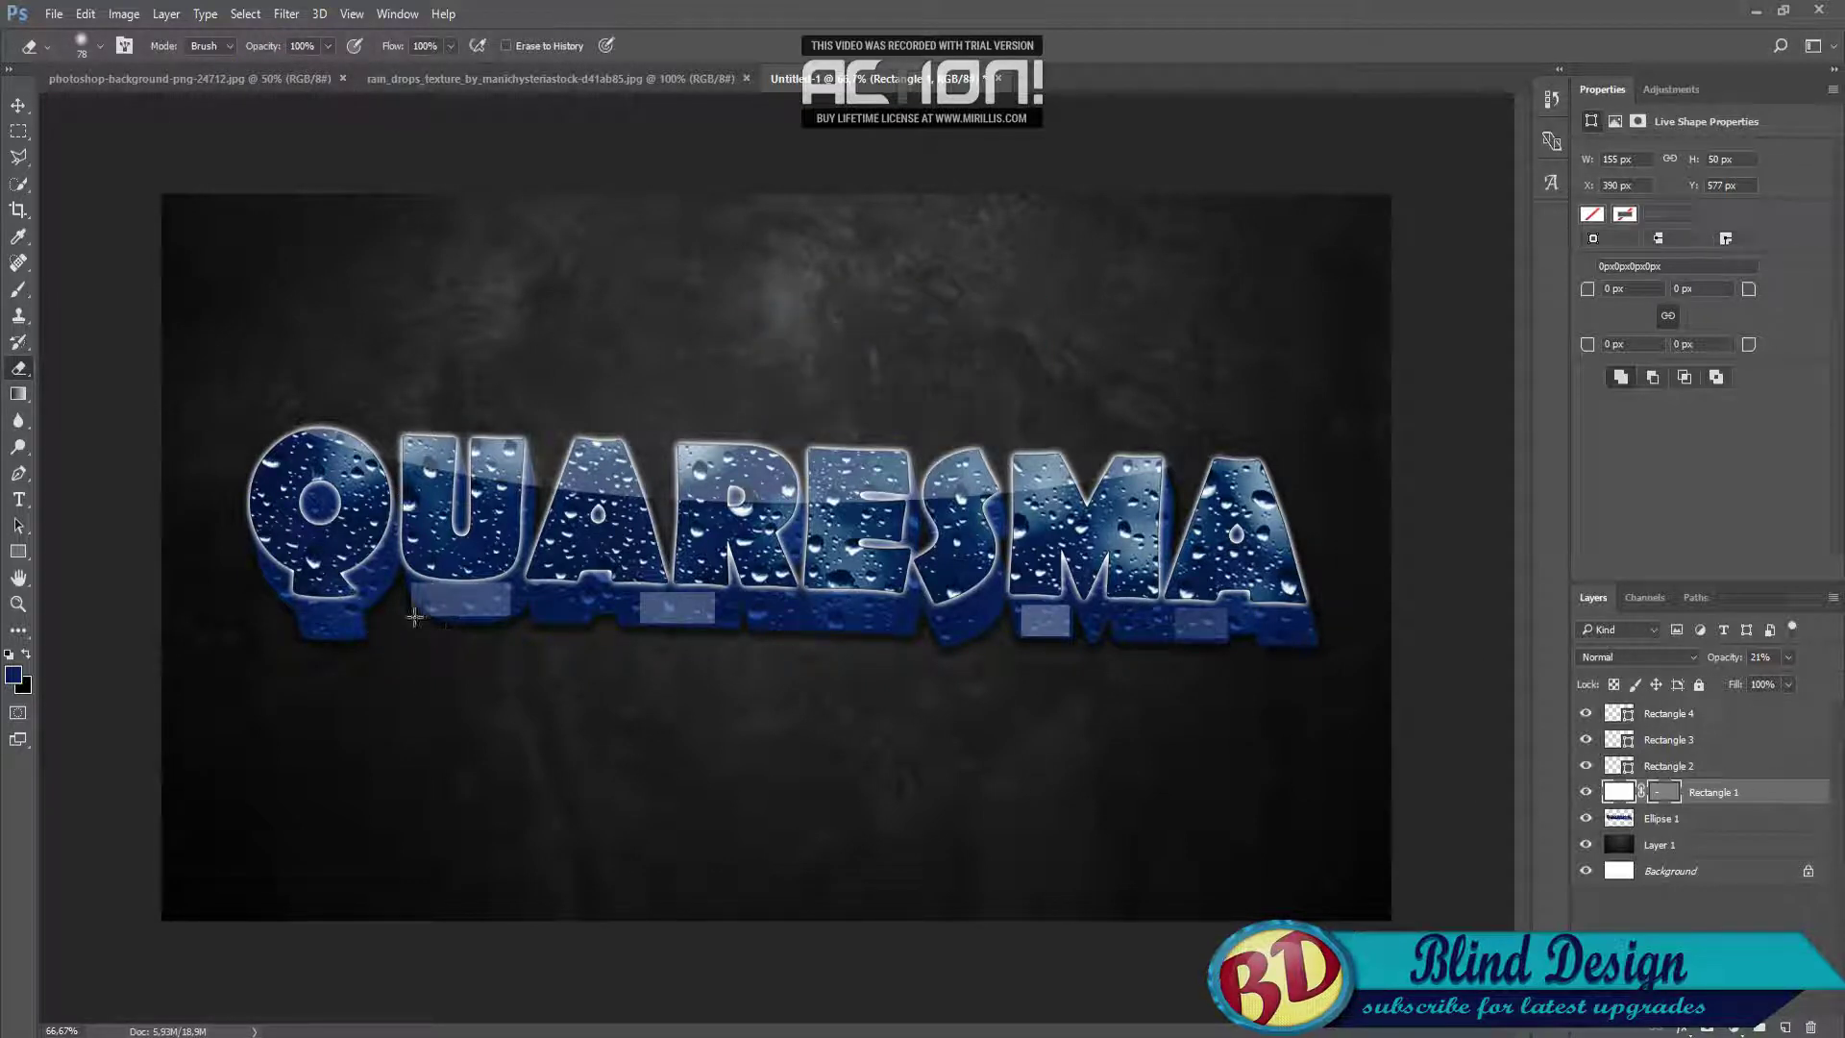
{"action": "mouse_move", "coordinate": [415, 609]}
{"action": "left_mouse_down"}
{"action": "mouse_move", "coordinate": [555, 623]}
{"action": "mouse_move", "coordinate": [493, 637]}
{"action": "left_mouse_up"}
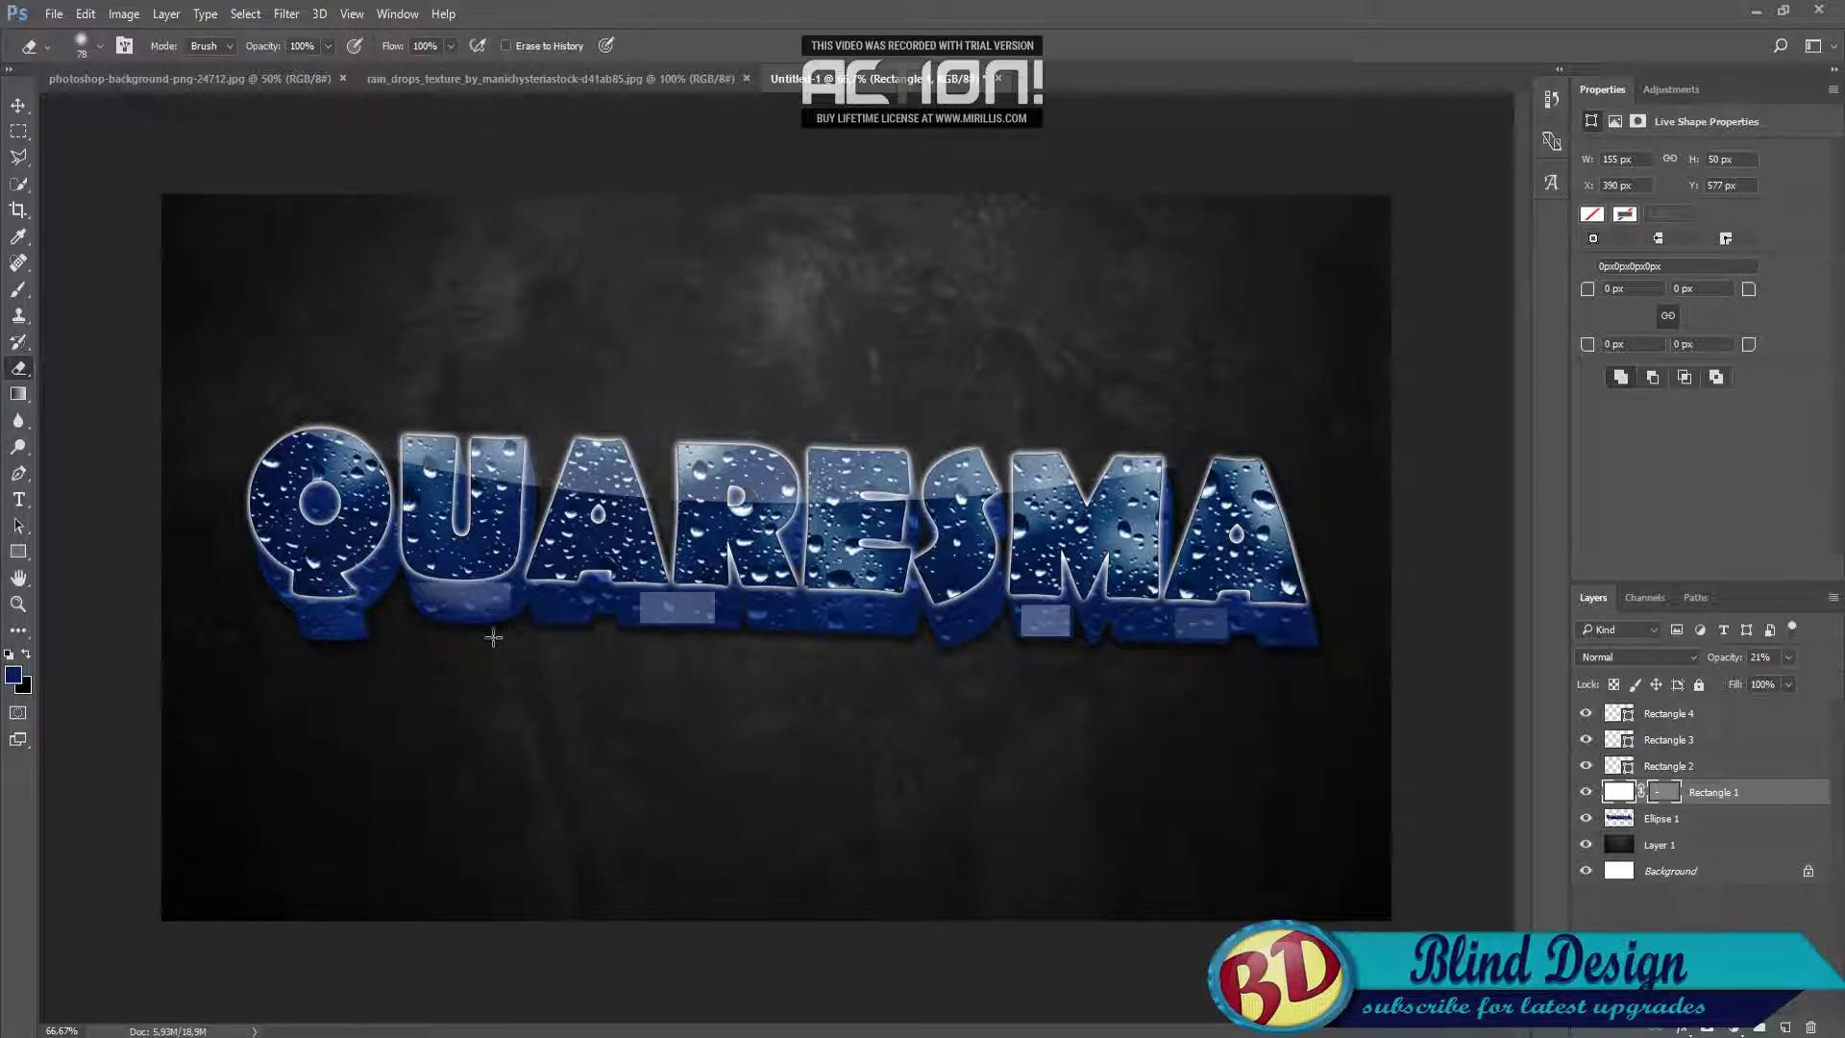
Rasterize the rectangles under AR and M and erase their lower parts.
{"action": "left_click", "coordinate": [1678, 766]}
{"action": "left_click", "coordinate": [758, 667]}
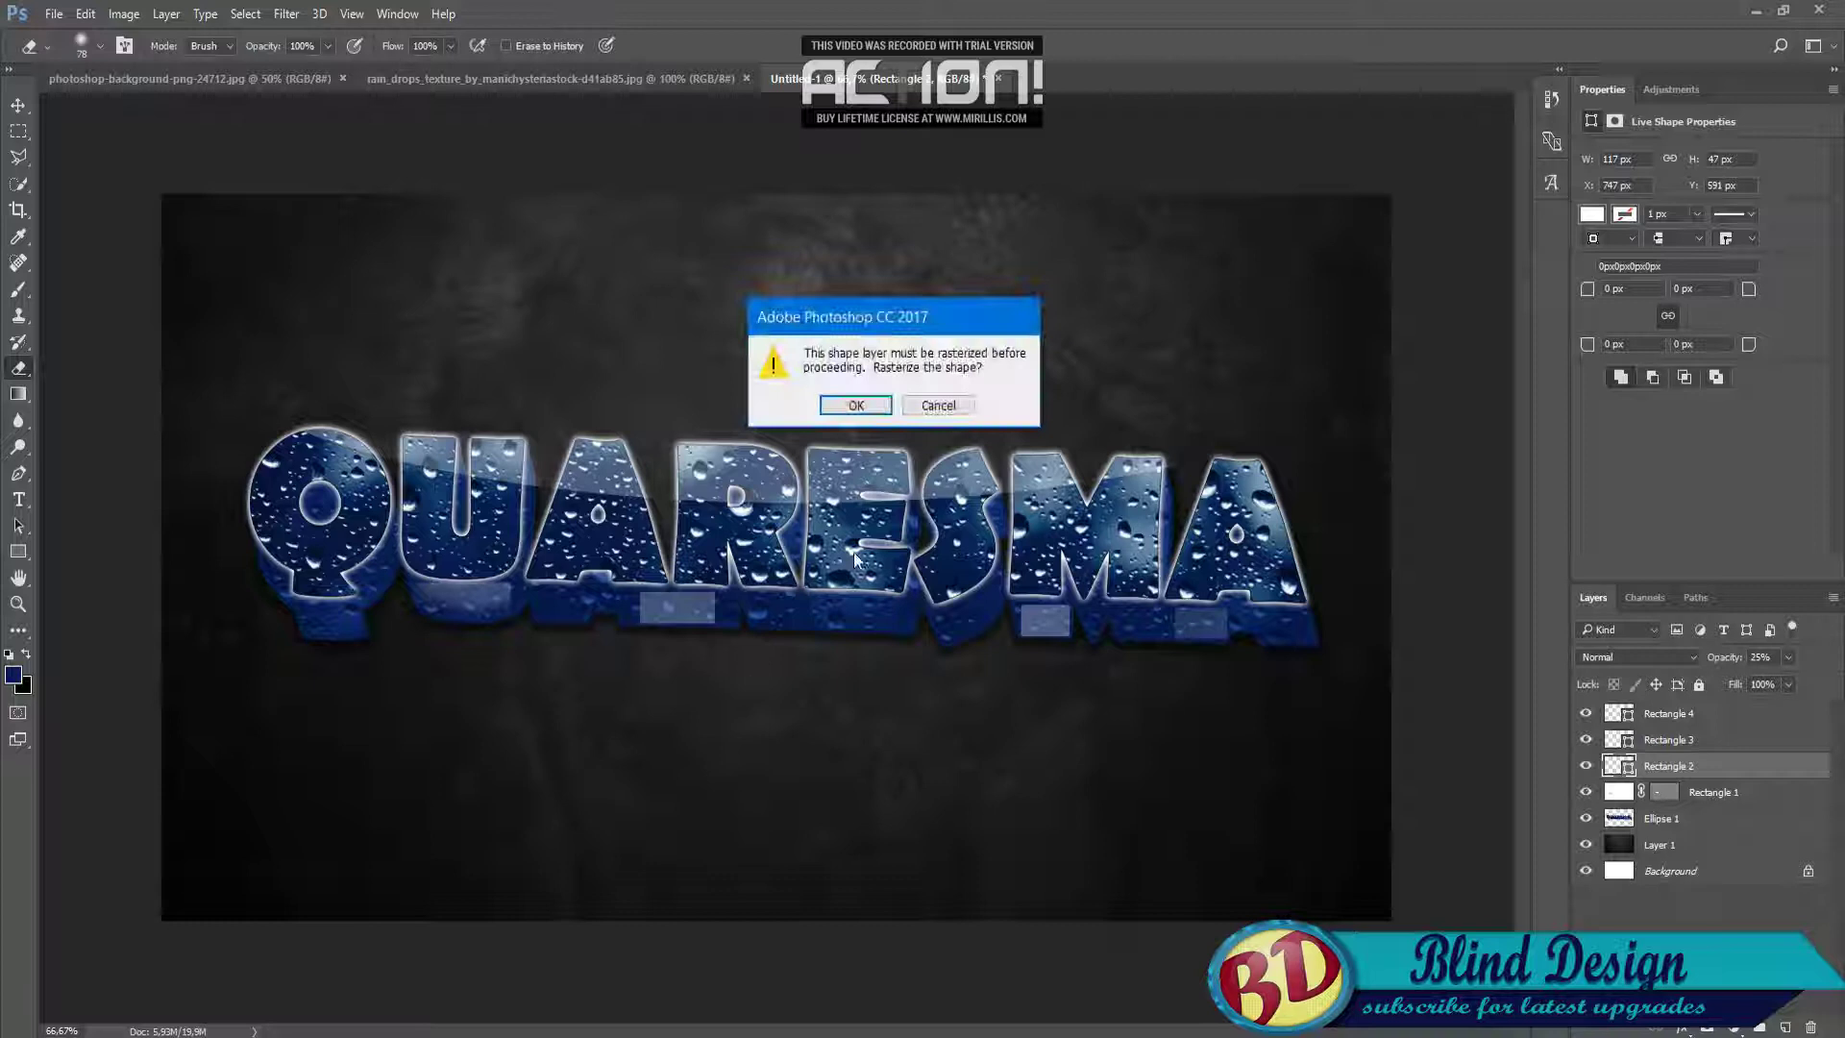
{"action": "left_click", "coordinate": [856, 405]}
{"action": "mouse_move", "coordinate": [735, 642]}
{"action": "left_mouse_down"}
{"action": "mouse_move", "coordinate": [607, 627]}
{"action": "mouse_move", "coordinate": [740, 567]}
{"action": "mouse_move", "coordinate": [740, 586]}
{"action": "mouse_move", "coordinate": [588, 529]}
{"action": "left_mouse_up"}
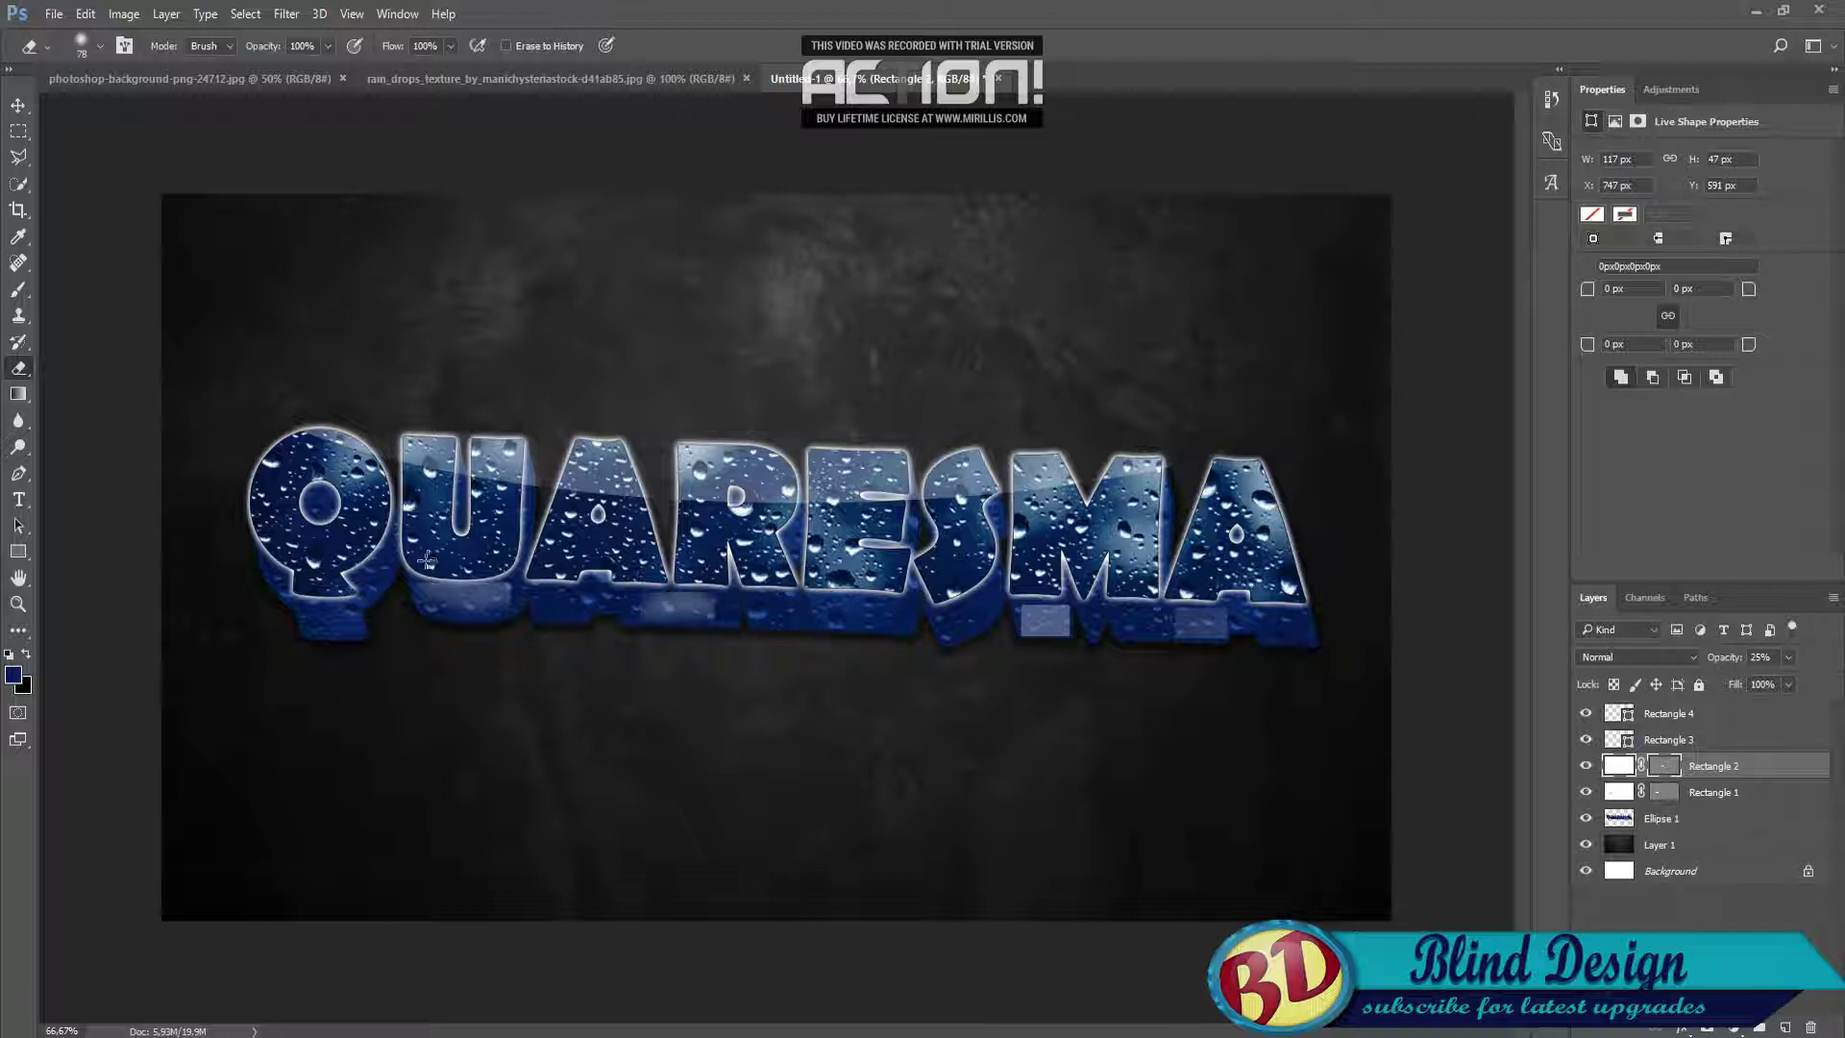
{"action": "left_click", "coordinate": [1658, 740]}
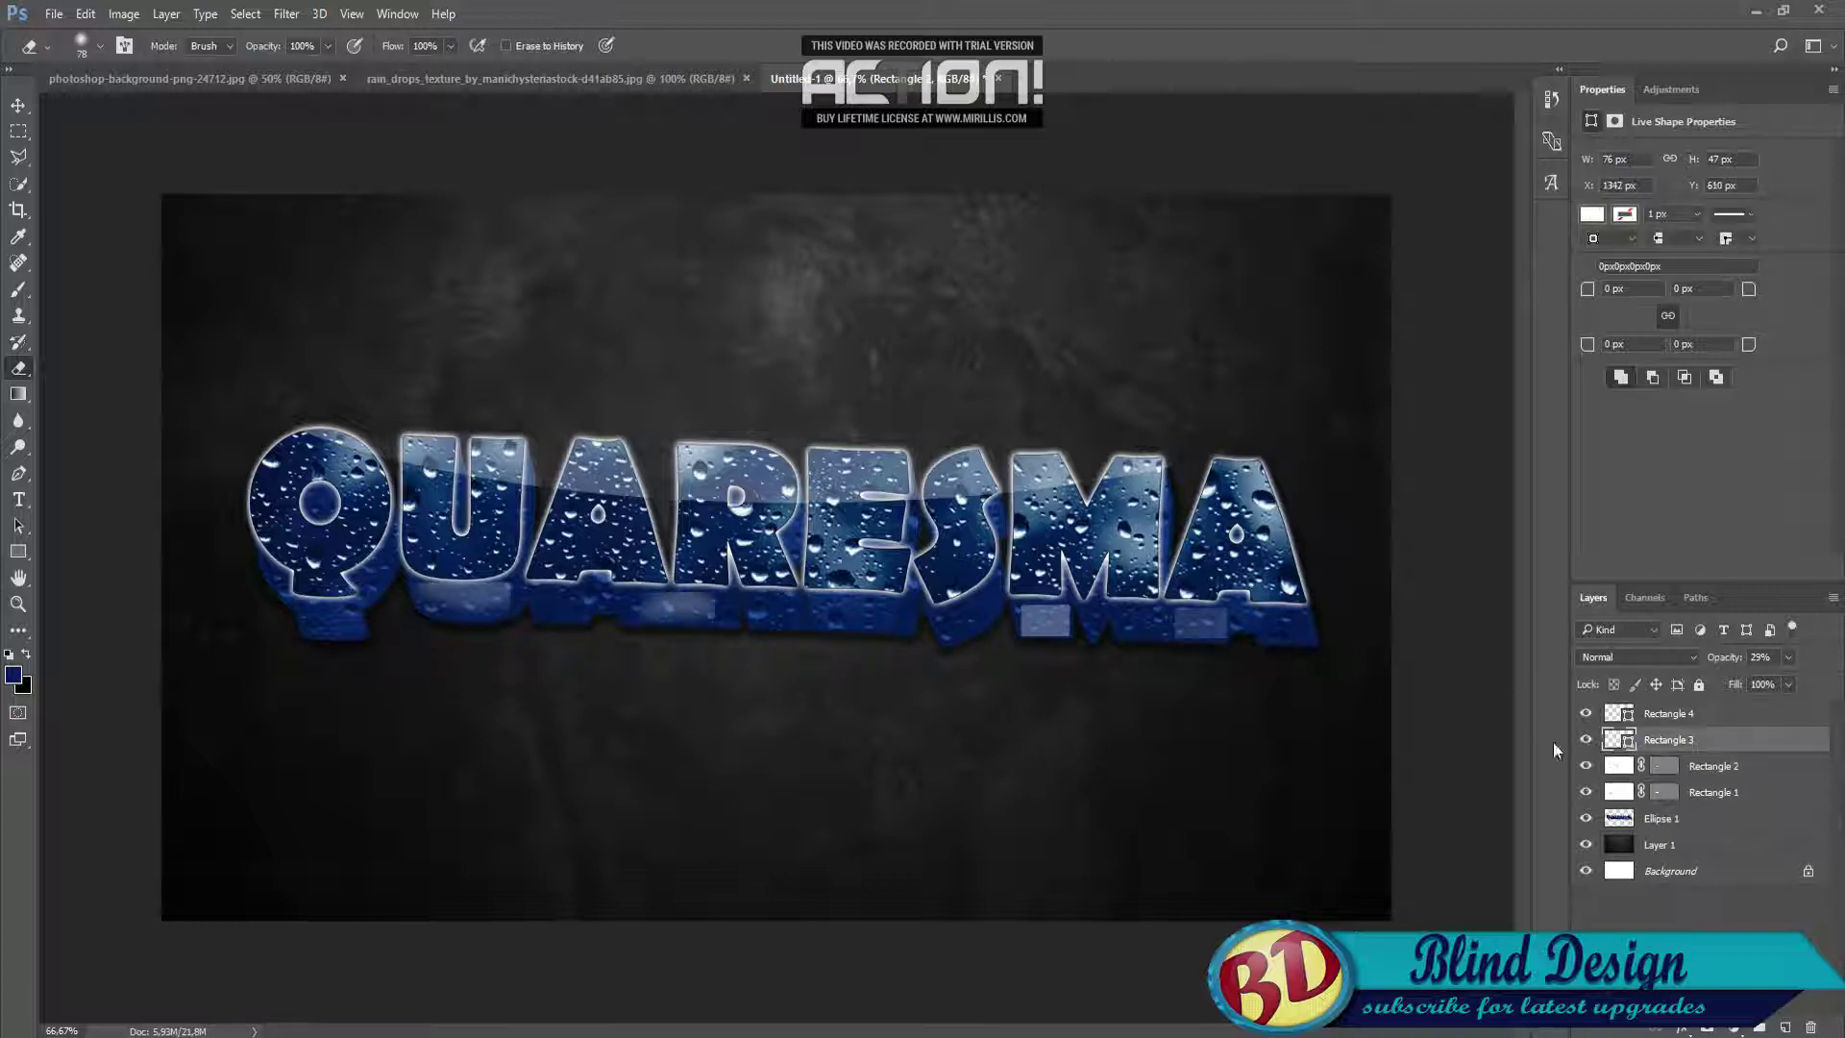
{"action": "left_click", "coordinate": [860, 539]}
{"action": "left_click", "coordinate": [854, 405]}
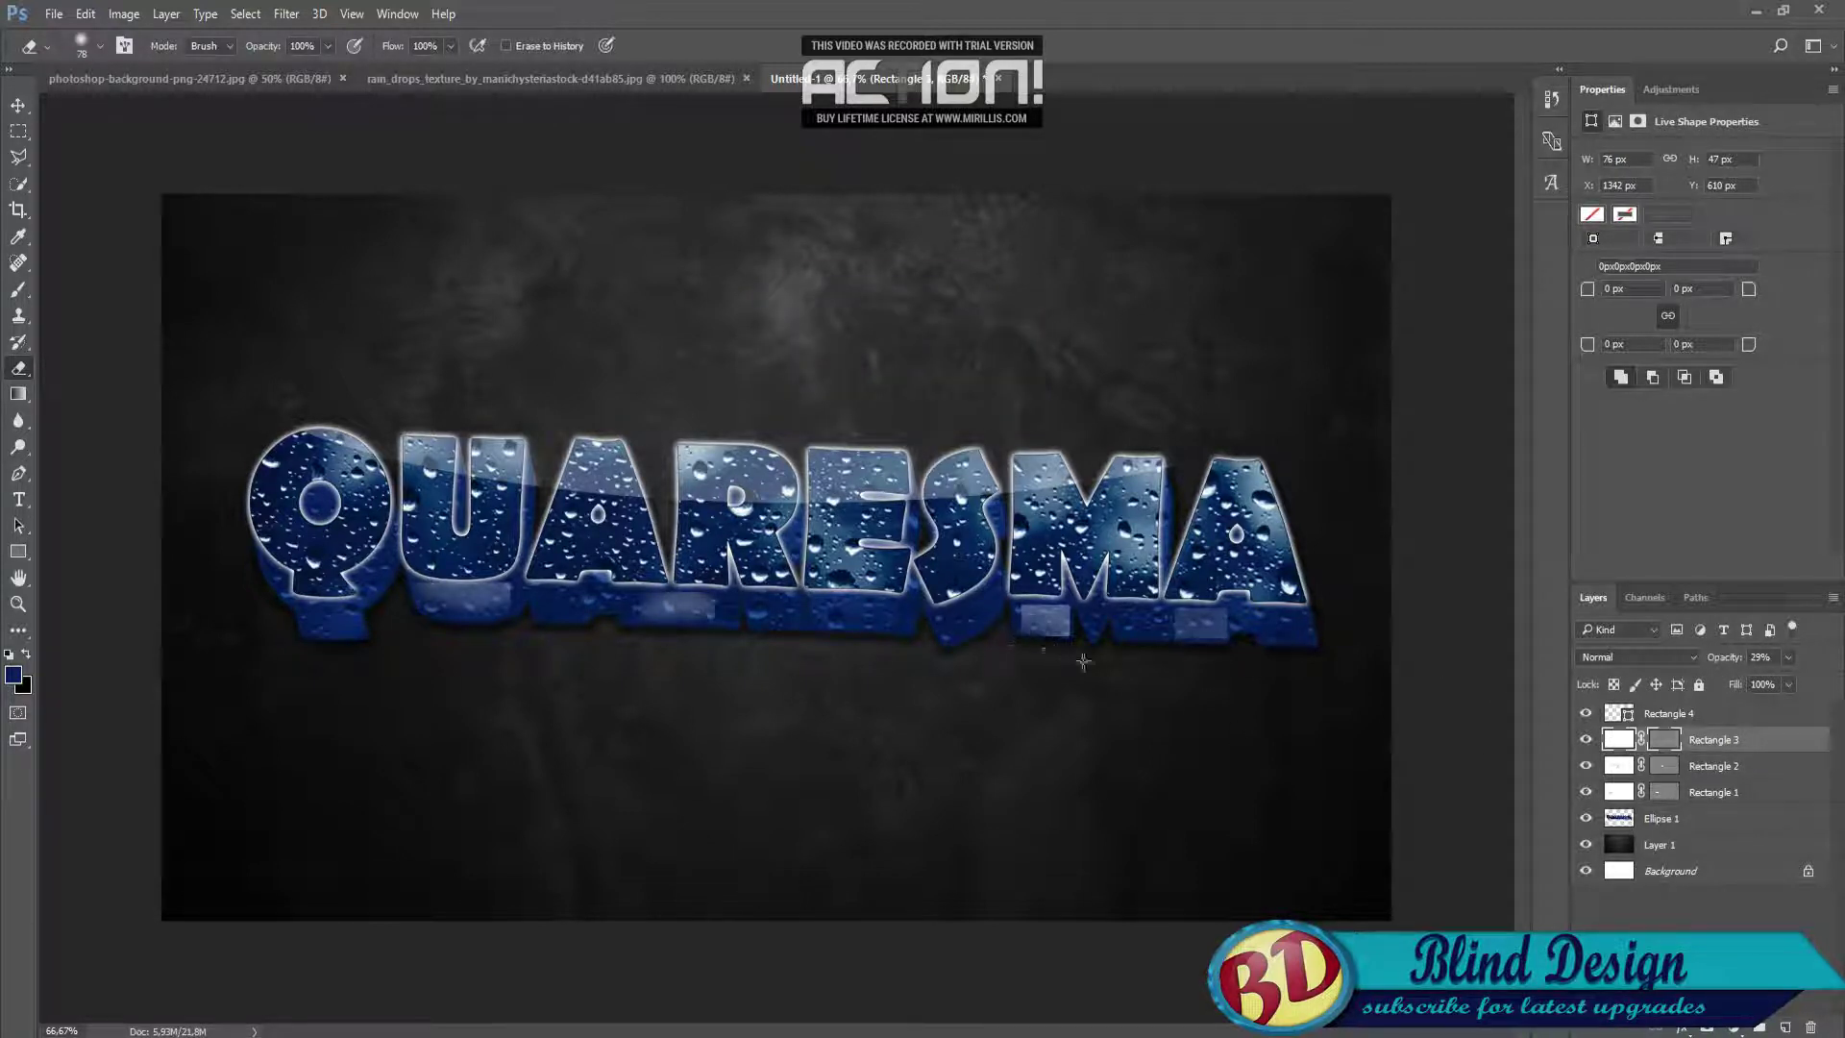
{"action": "left_click_drag", "start_coordinate": [1083, 594], "coordinate": [994, 597]}
Rasterize the rectangle under the final A and erase more of the first rectangle.
{"action": "left_click", "coordinate": [1655, 713]}
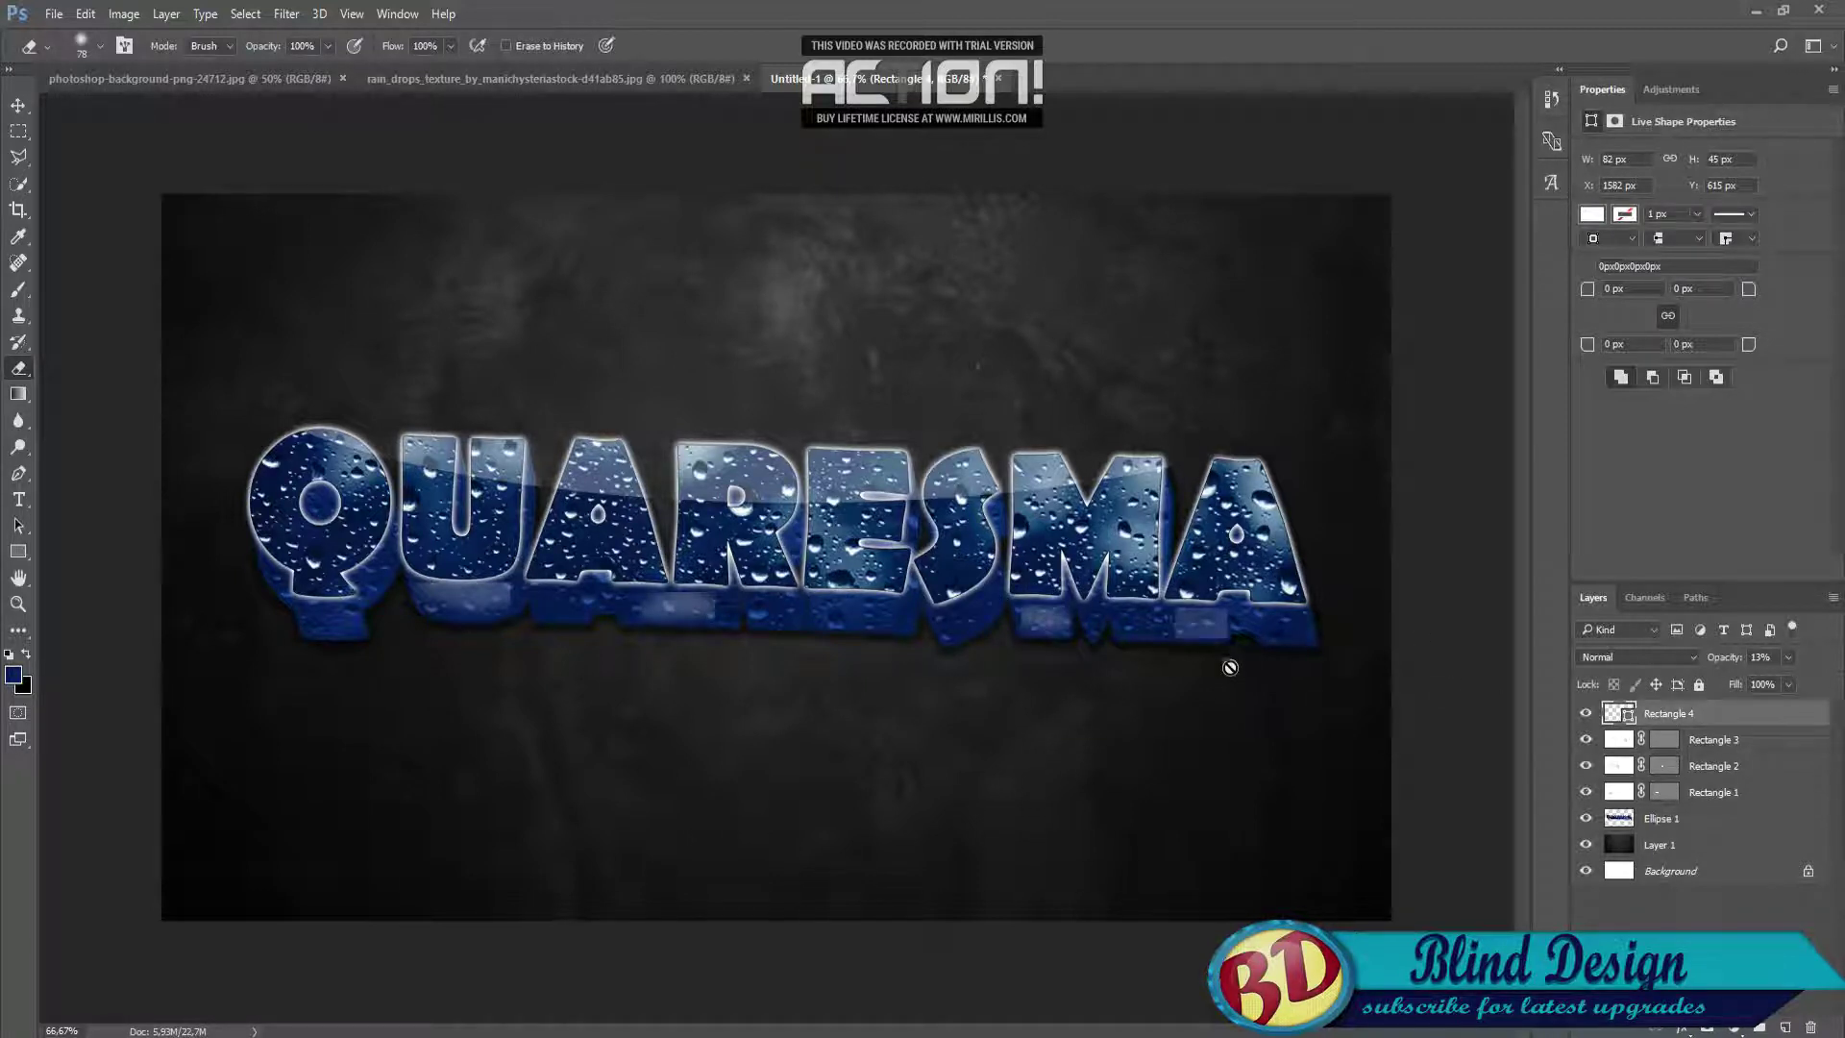
{"action": "left_click", "coordinate": [1224, 659]}
{"action": "left_click", "coordinate": [854, 404]}
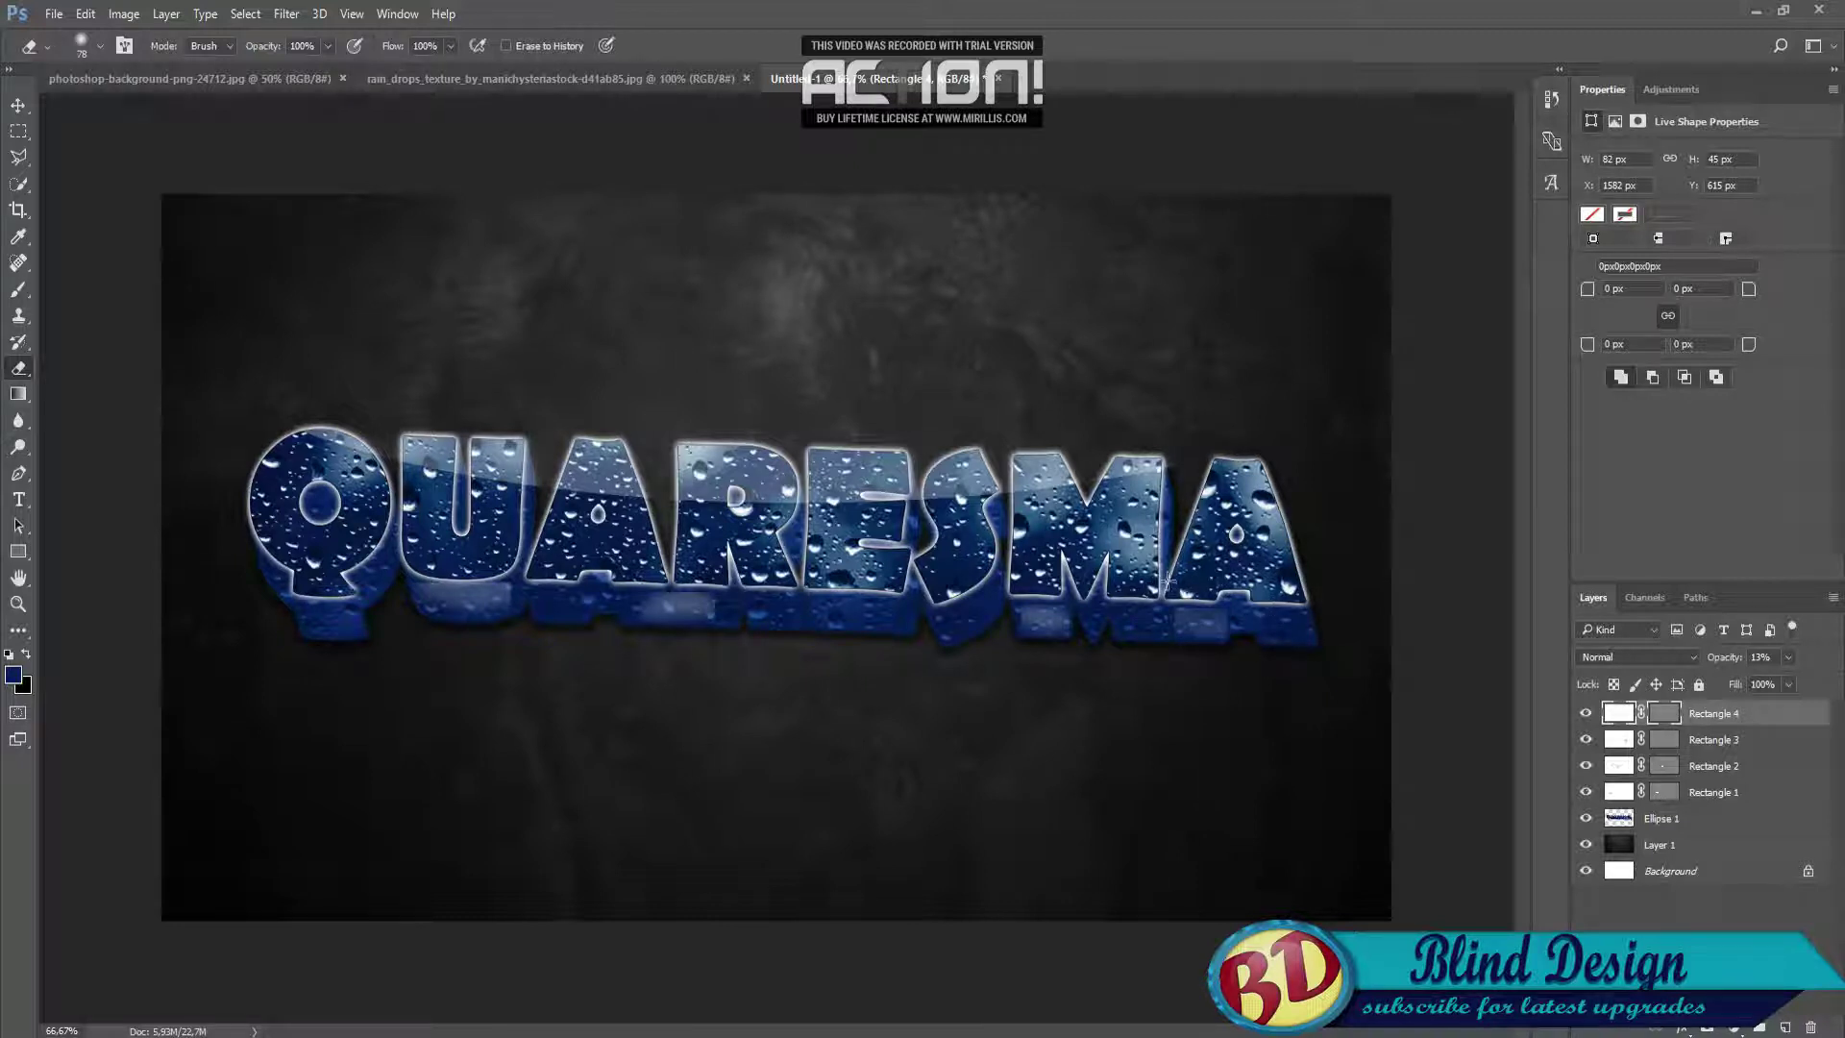
{"action": "left_click", "coordinate": [1720, 792]}
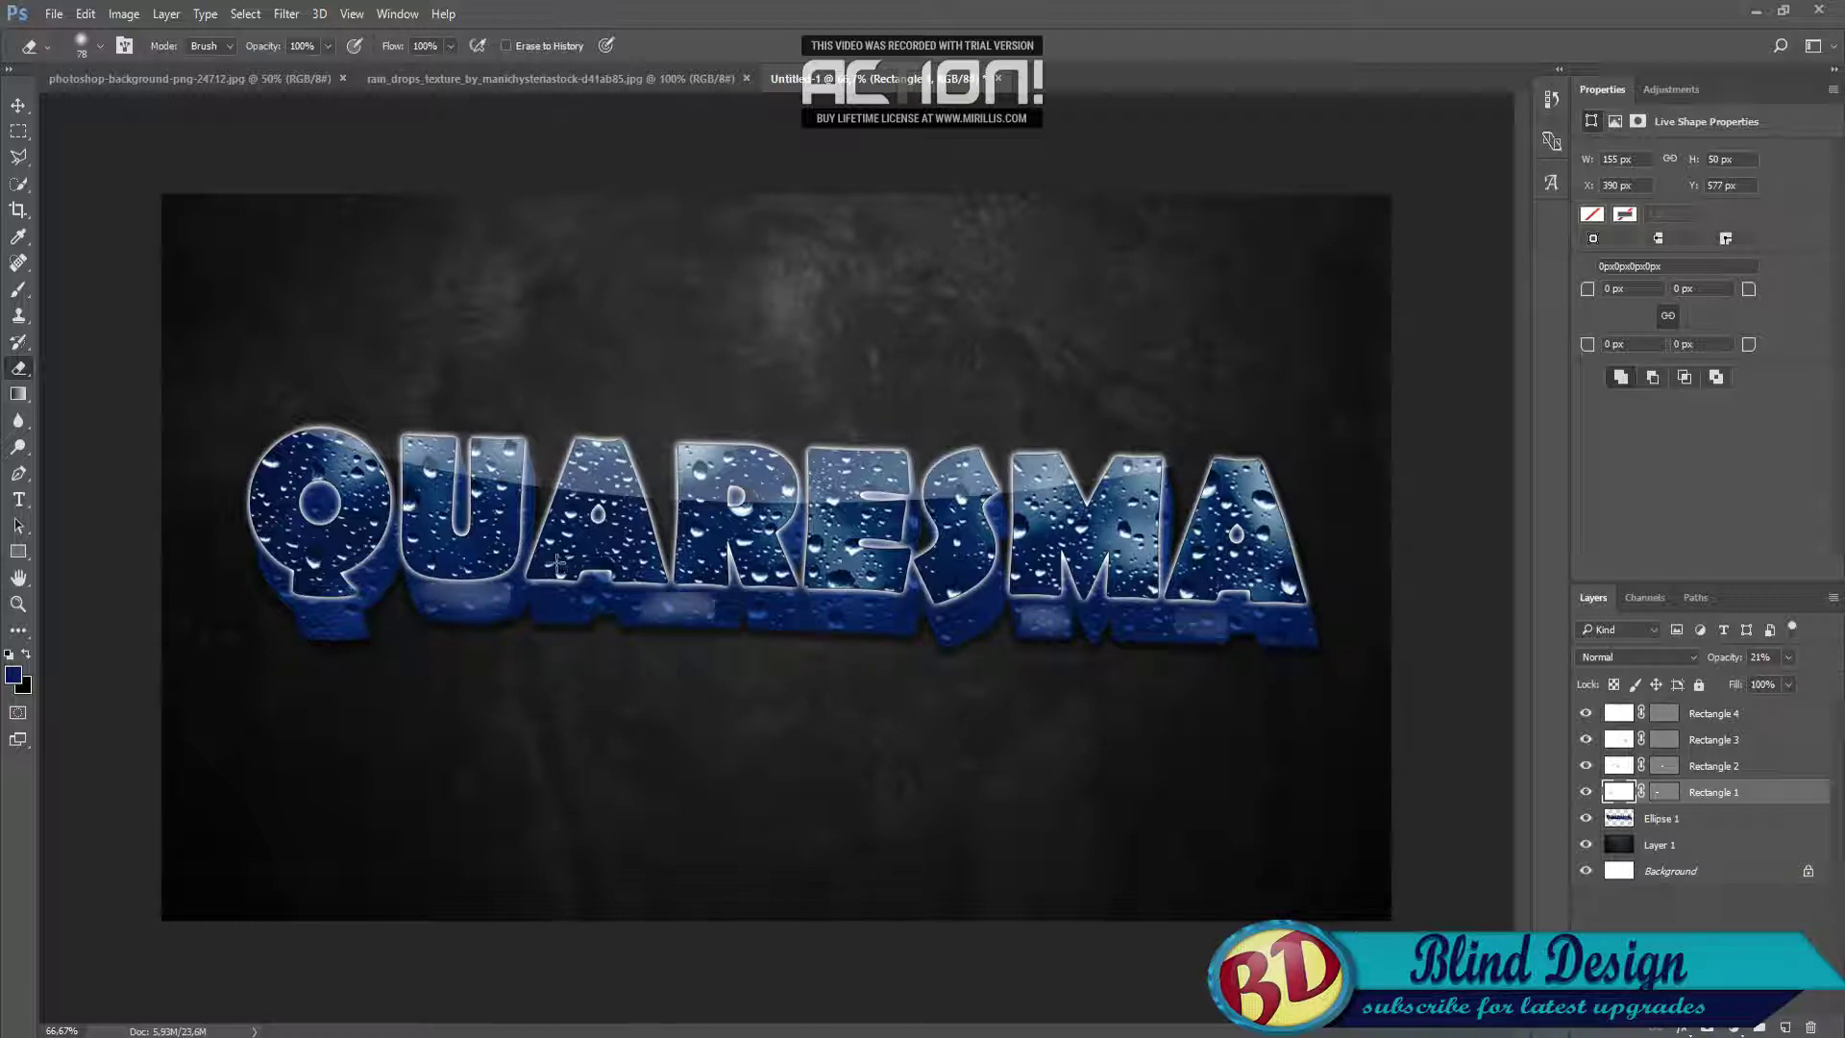
{"action": "left_click_drag", "start_coordinate": [444, 557], "coordinate": [495, 587]}
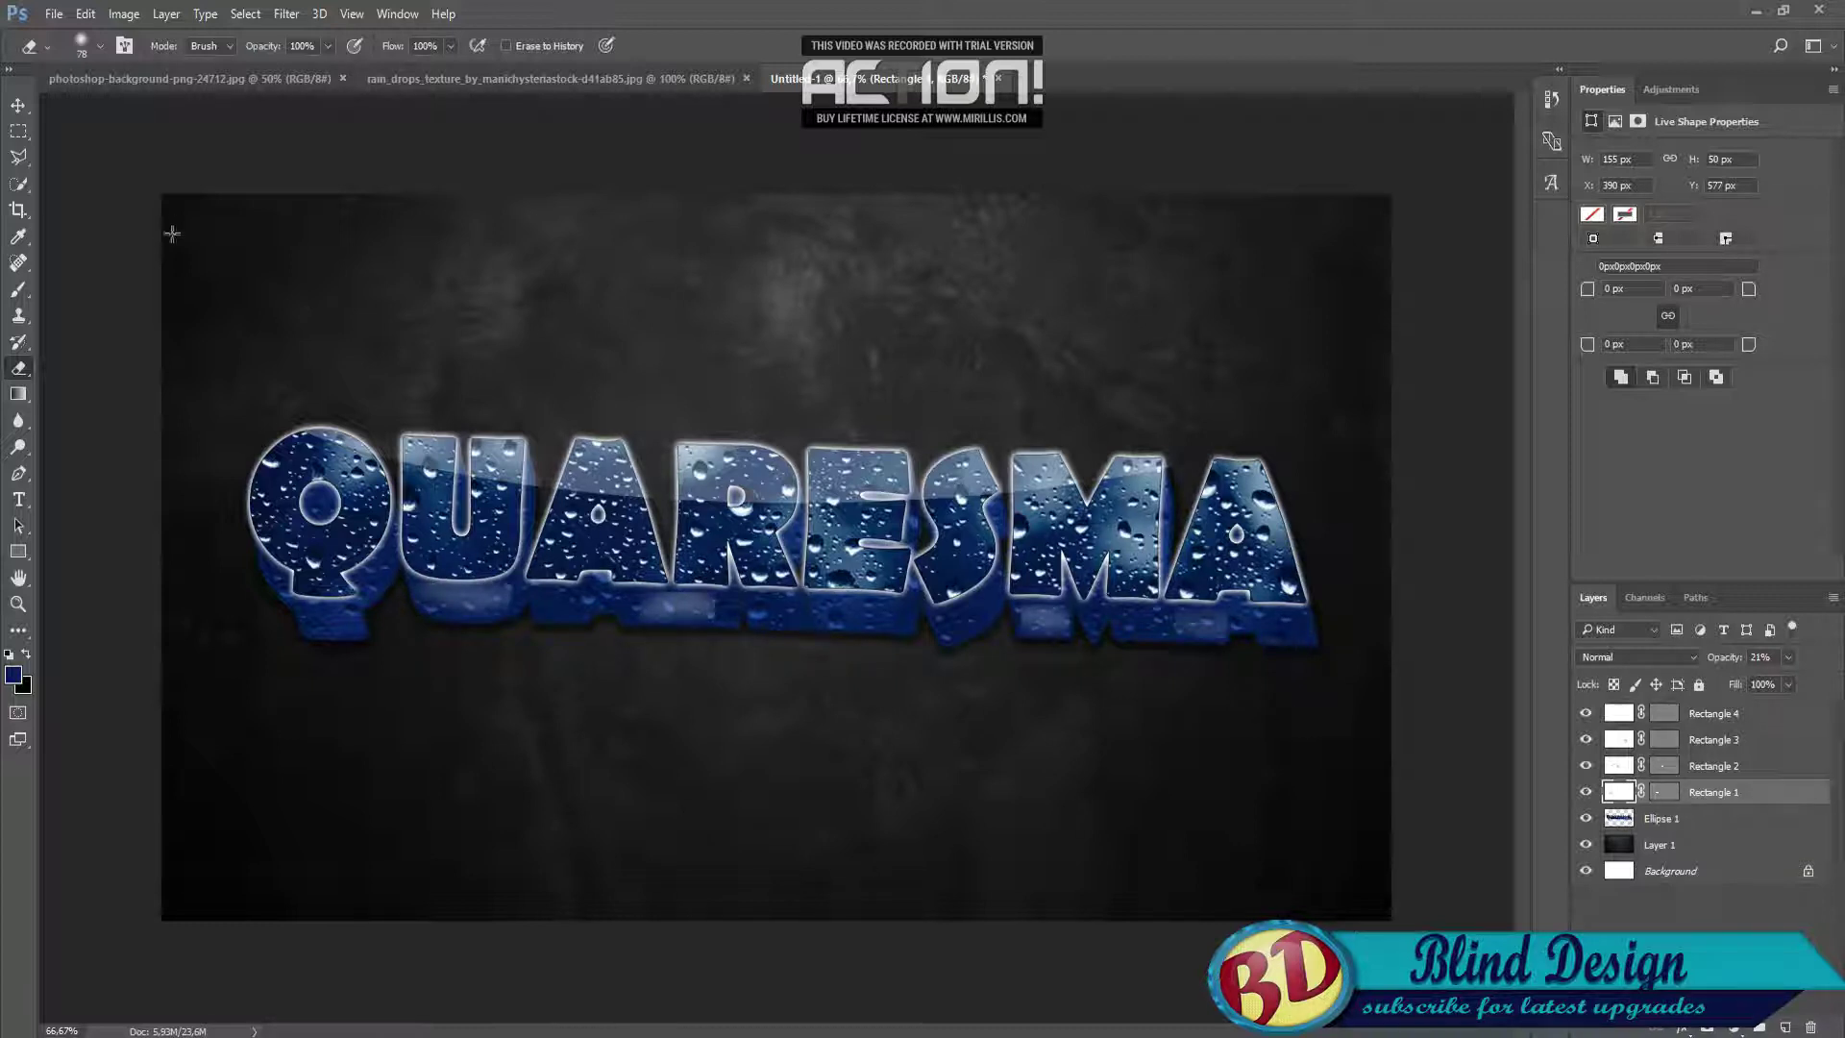